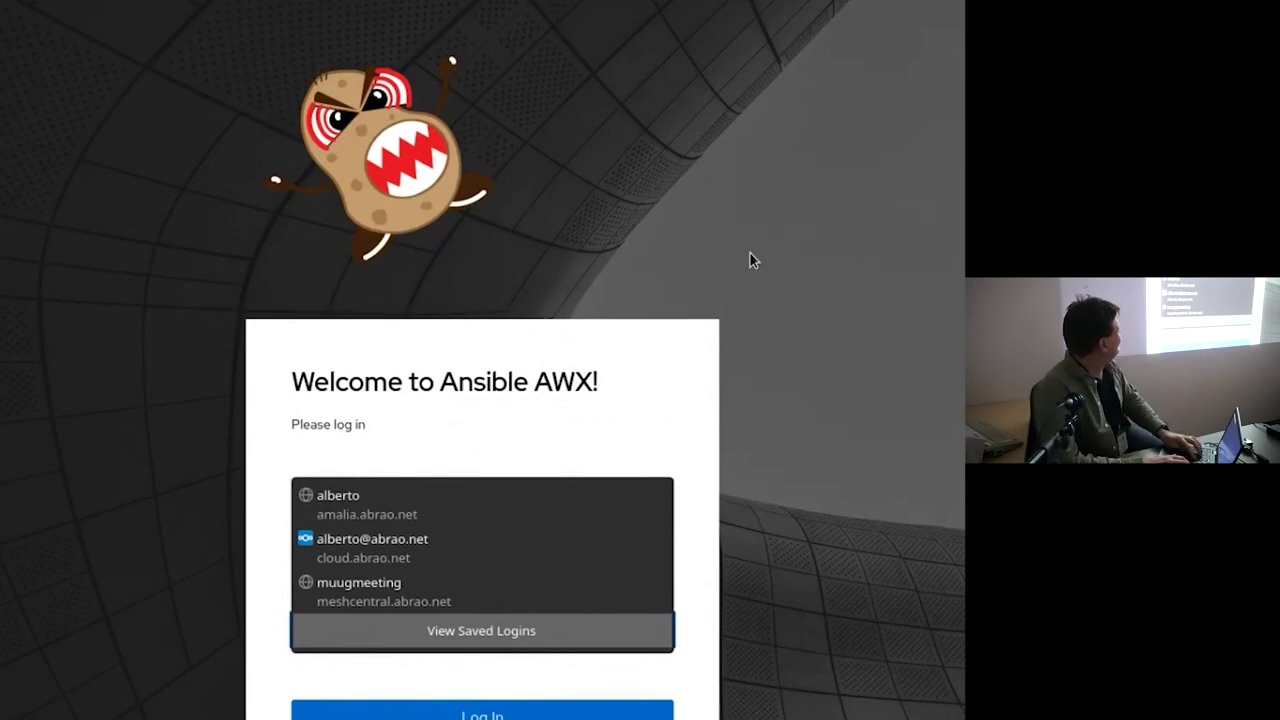
Dismiss the browser's saved-logins suggestions and focus the AWX Password field.
key(Escape)
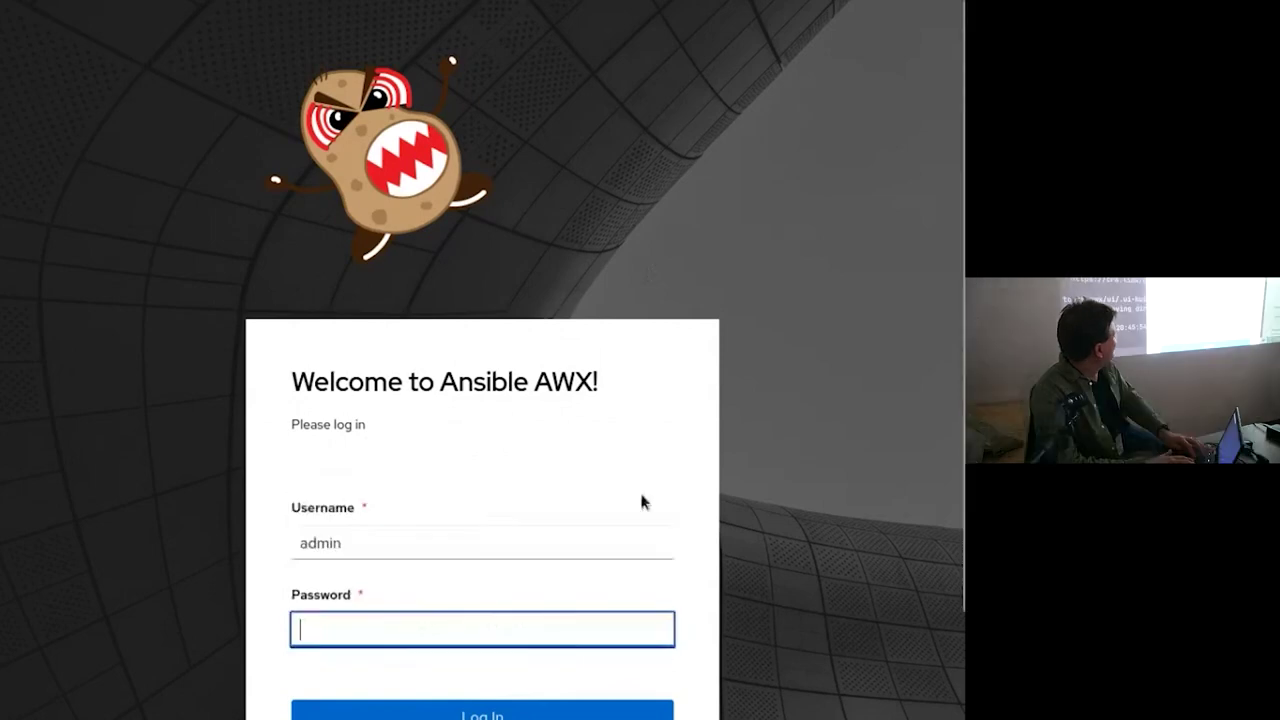
key(F11)
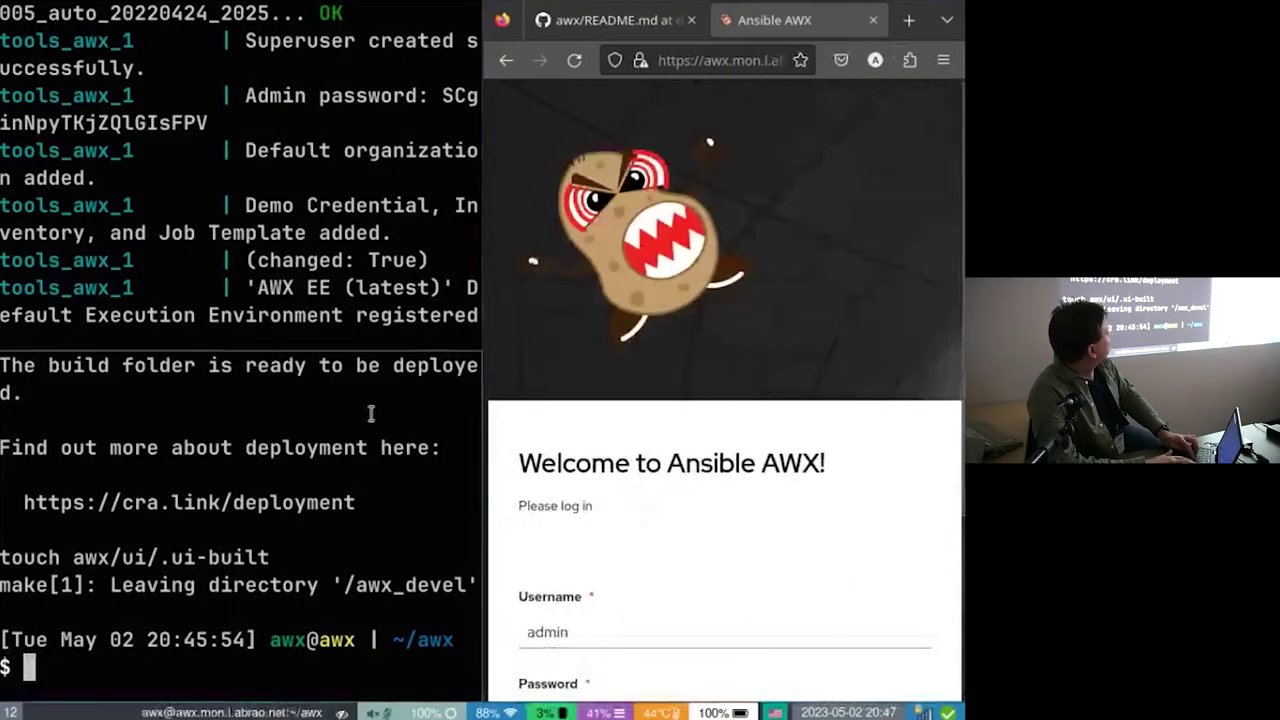
click(683, 349)
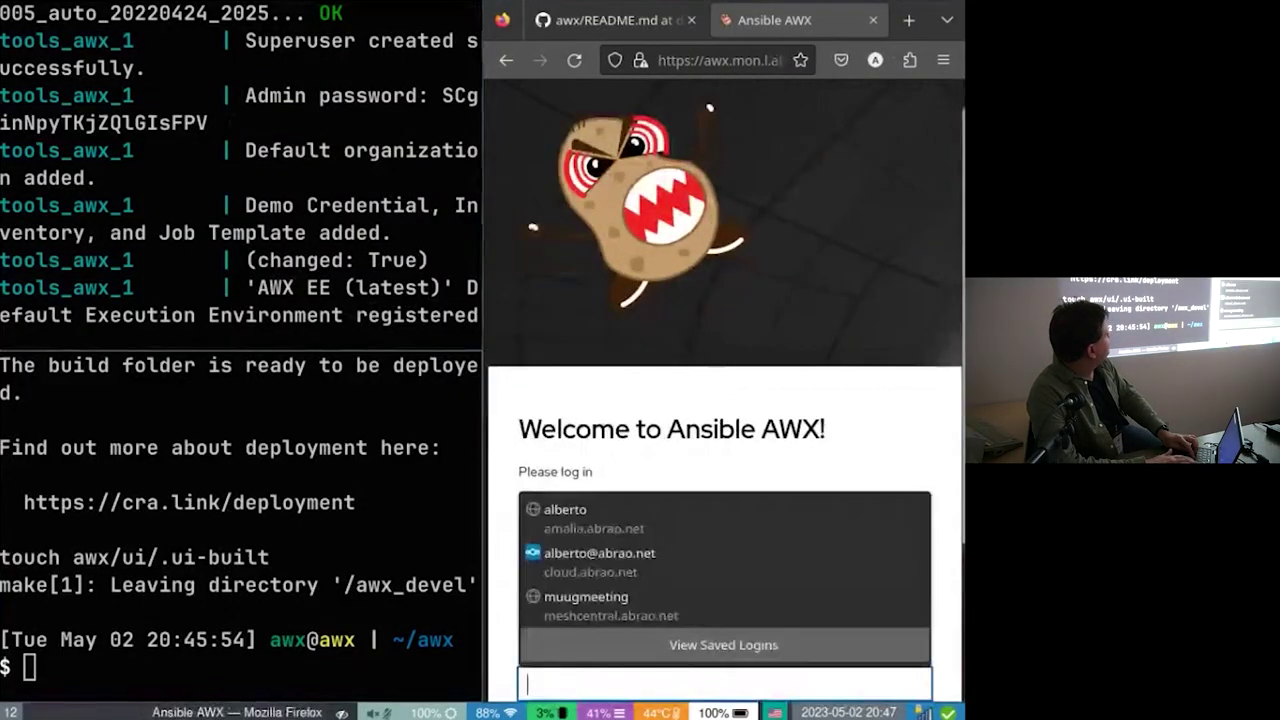
key(Escape)
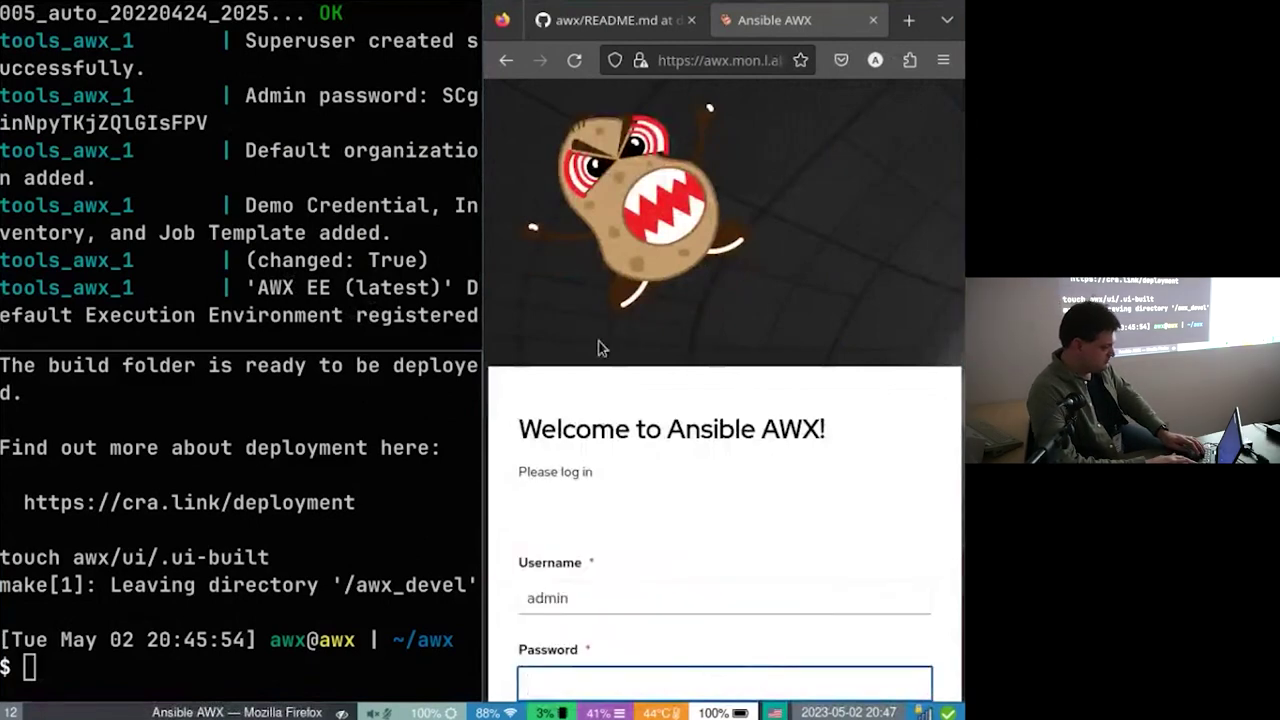
click(578, 682)
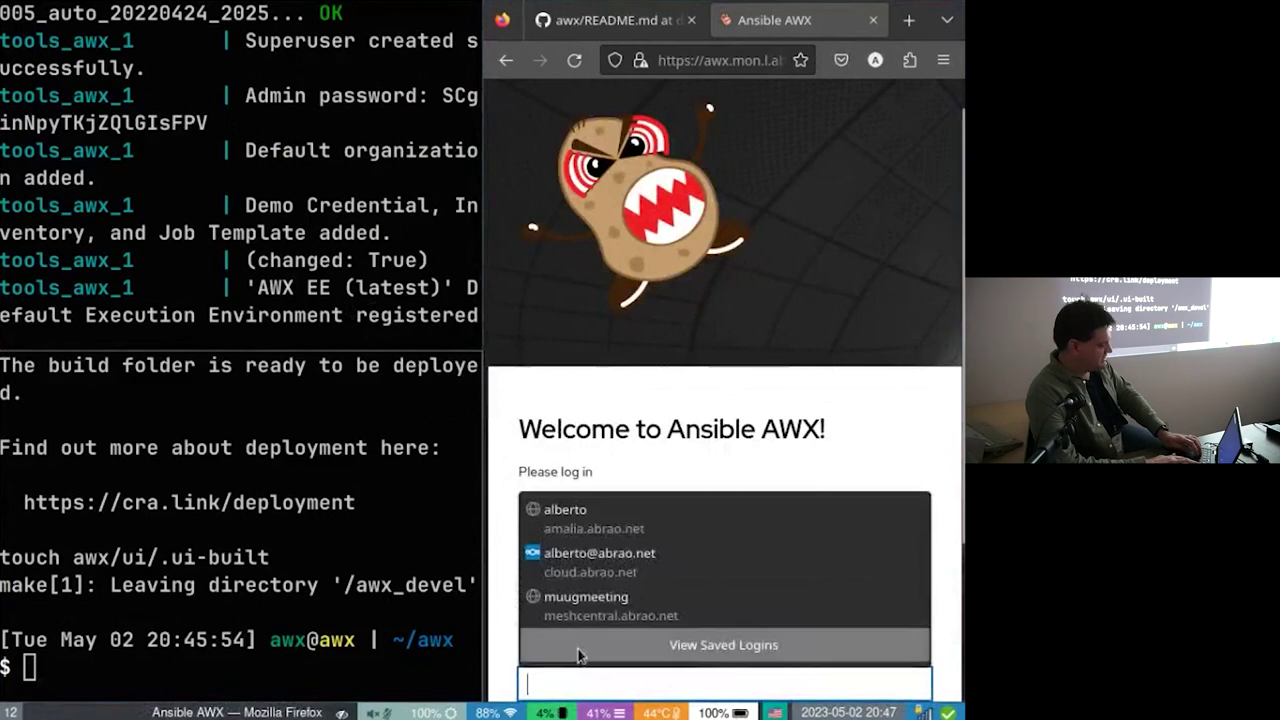
key(Escape)
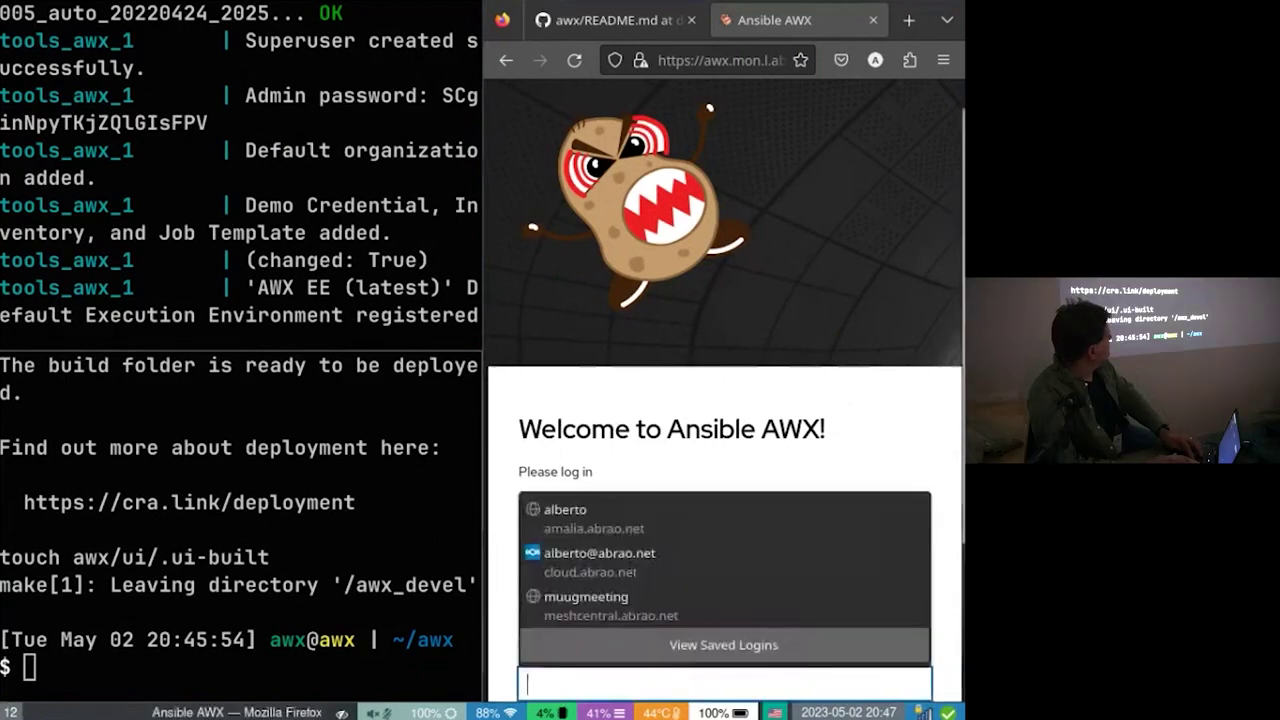
Copy the generated admin password from the terminal, paste it and log in.
key(super+f)
key(super+f)
key(alt+Tab)
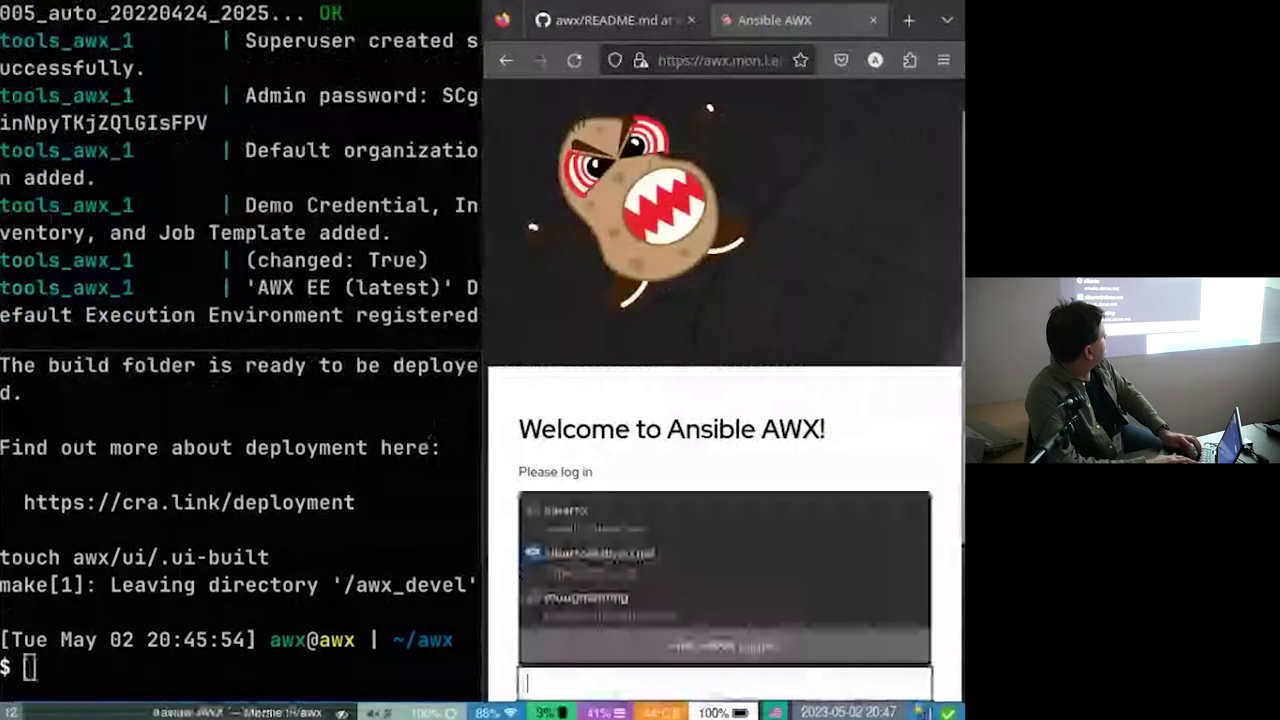
key(super+f)
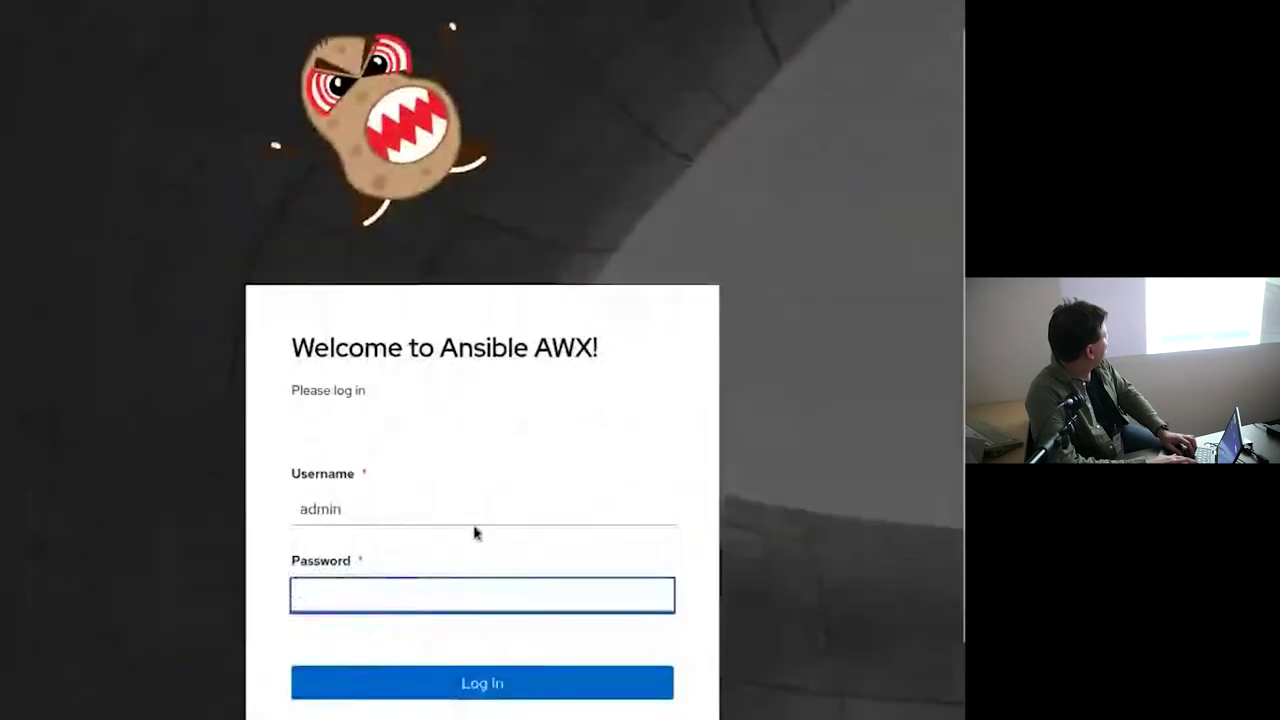
key(ctrl+v)
key(Return)
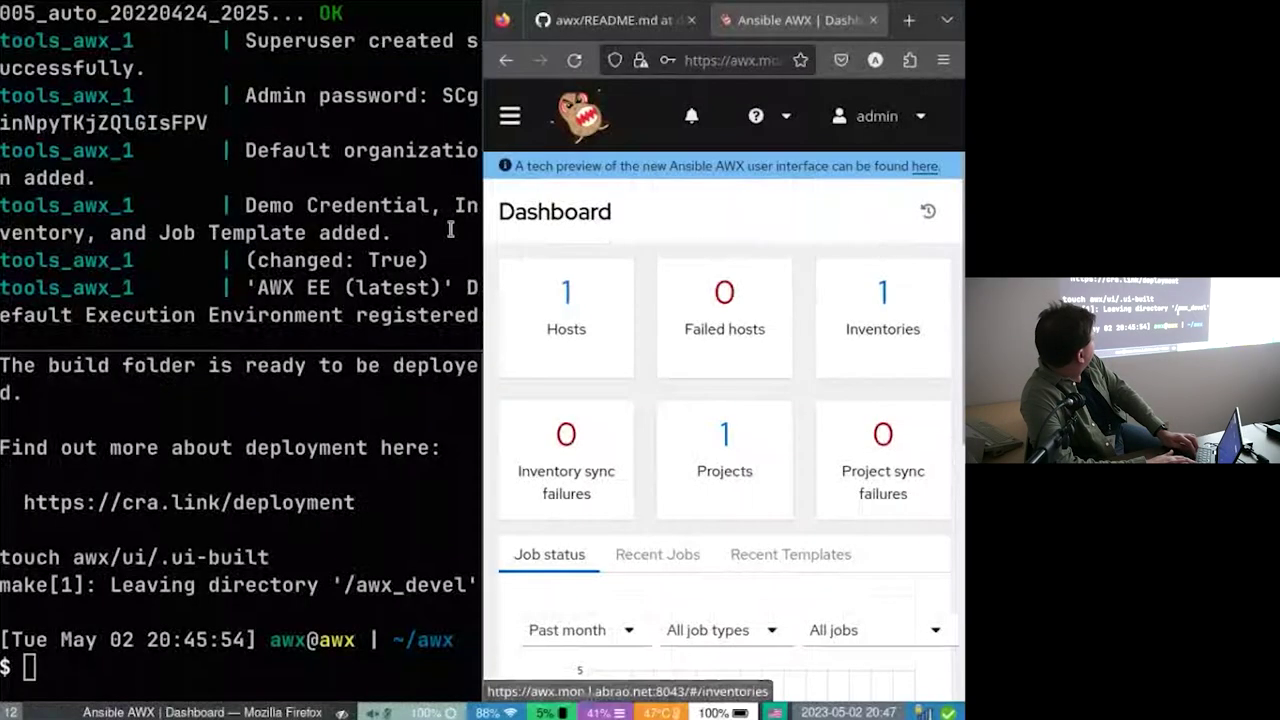
Enlarge the browser over the terminal, adjust page zoom, and open Settings from the sidebar.
click(450, 230)
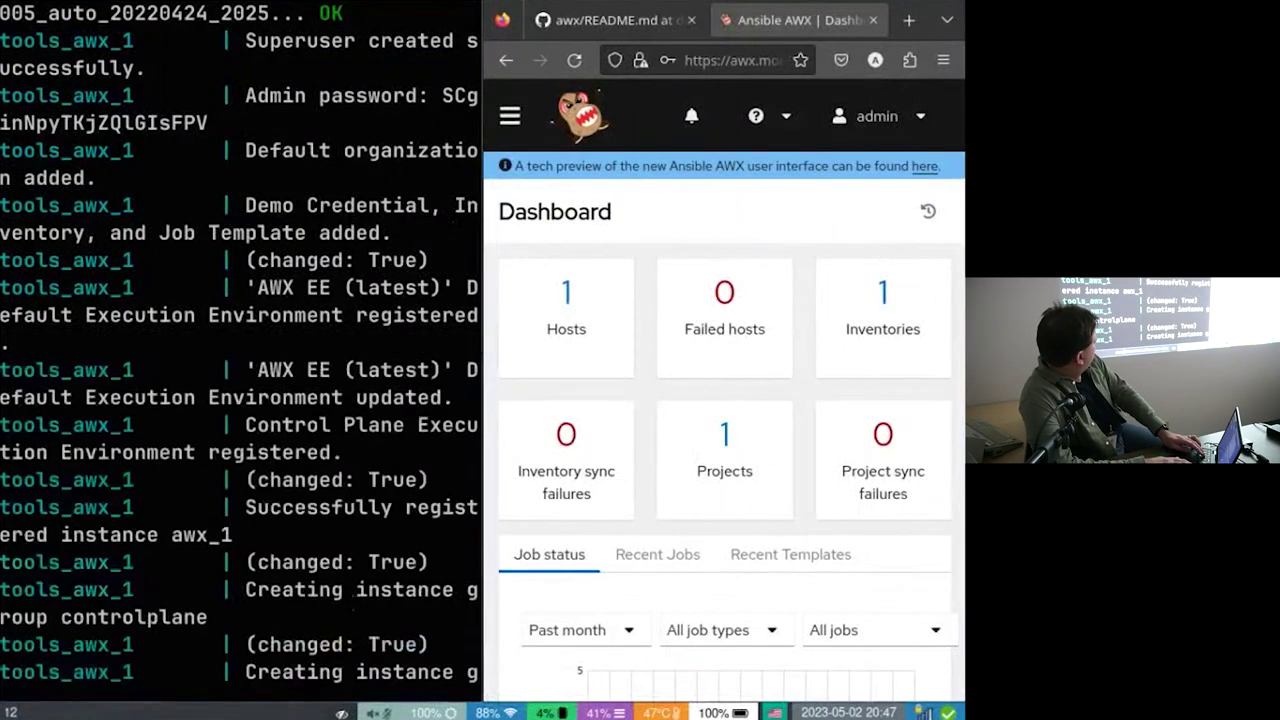
key(super+shift+q)
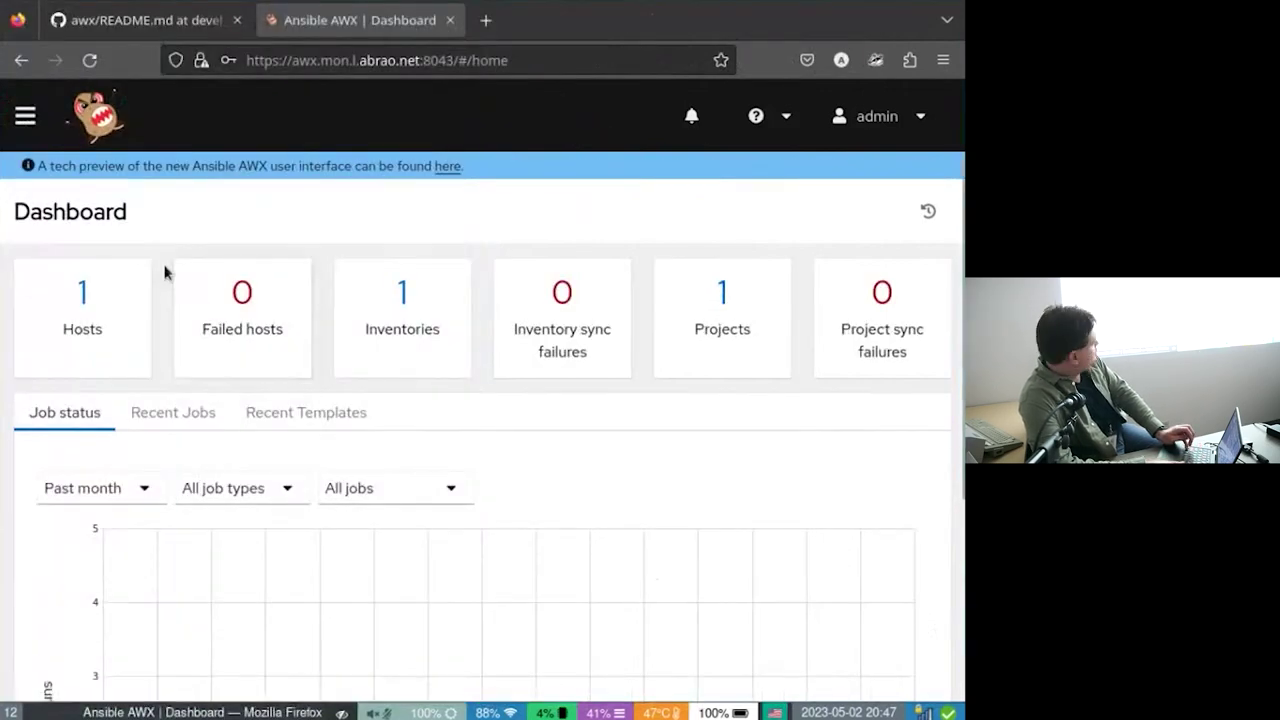
key(ctrl+minus)
key(ctrl+minus)
key(ctrl+minus)
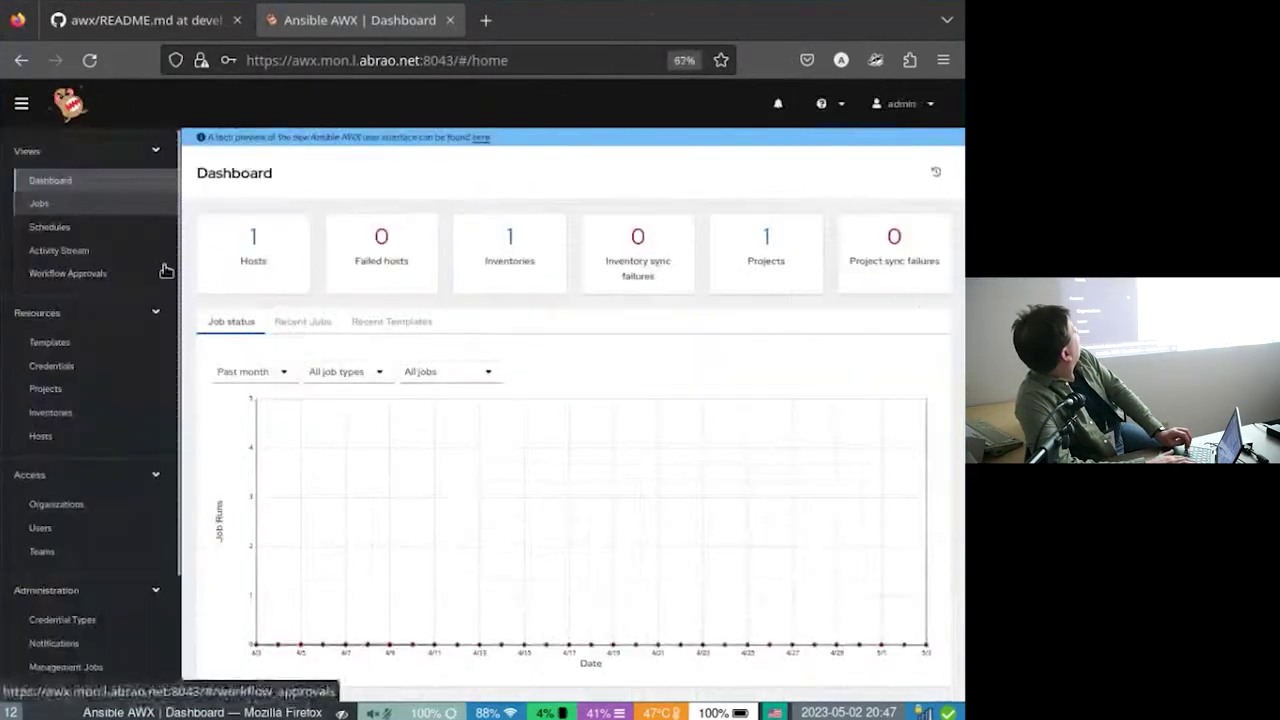
key(ctrl+plus)
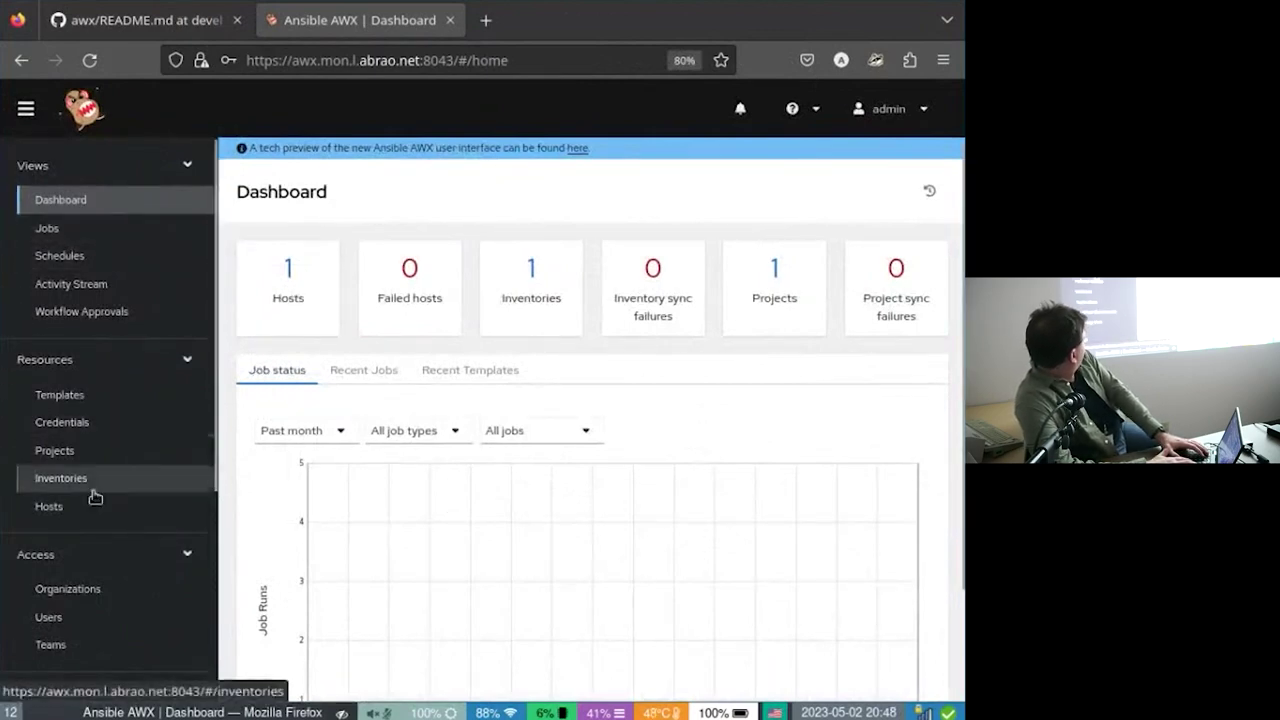
scroll(95, 497, down, 3)
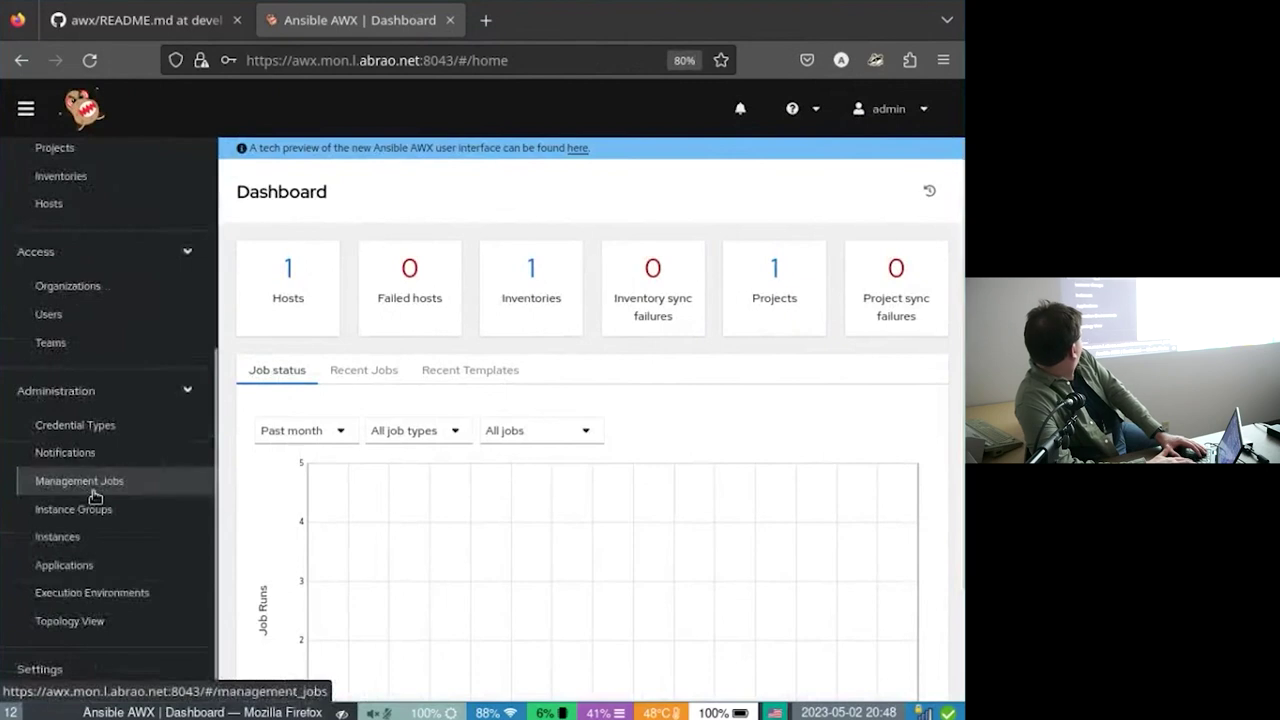
click(112, 684)
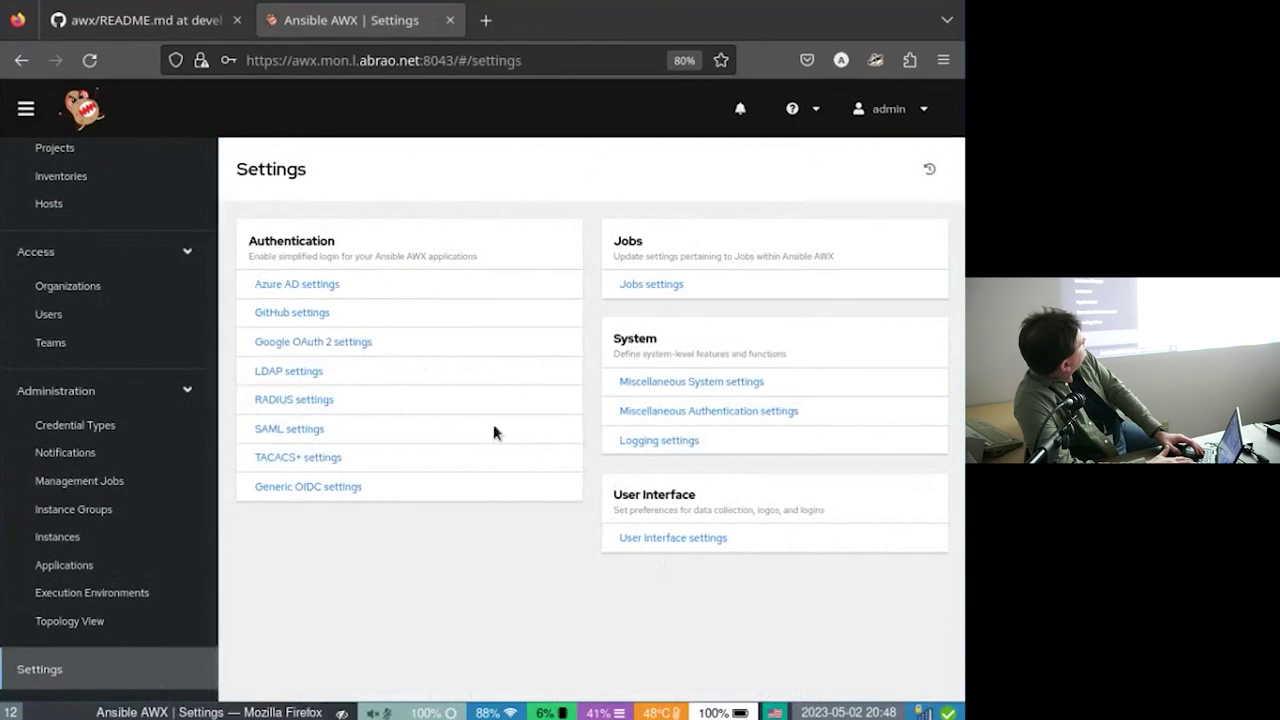
Show the About dialog and select the version line 22.1.1.dev0+gbbb436ddbb.d20230503.
click(809, 109)
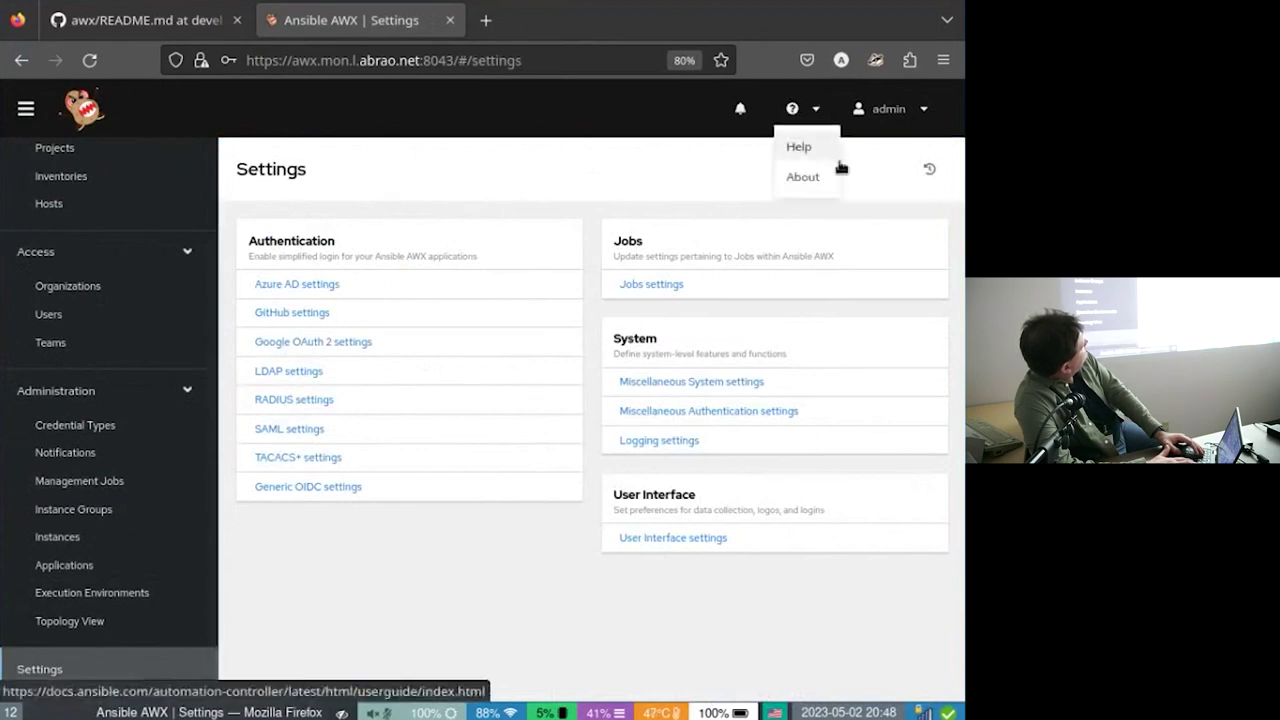
click(804, 182)
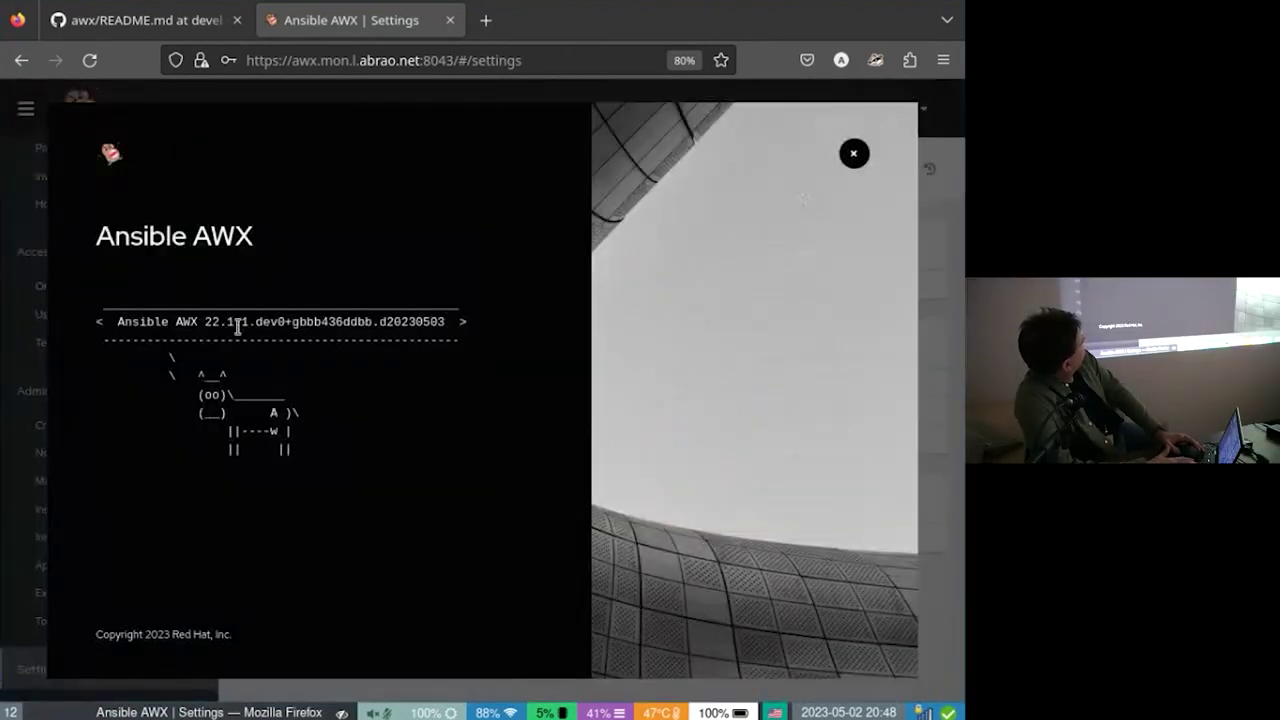
triple_click(238, 322)
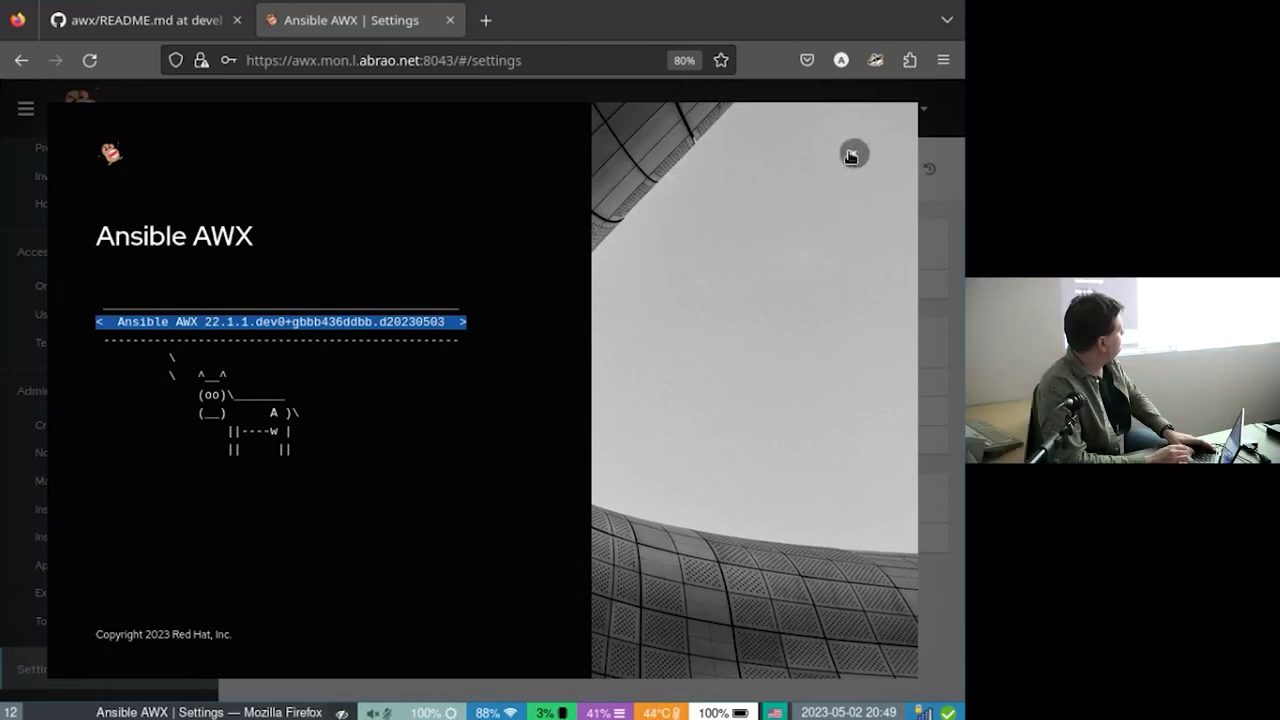
Close About and open Management Jobs under Administration.
click(851, 156)
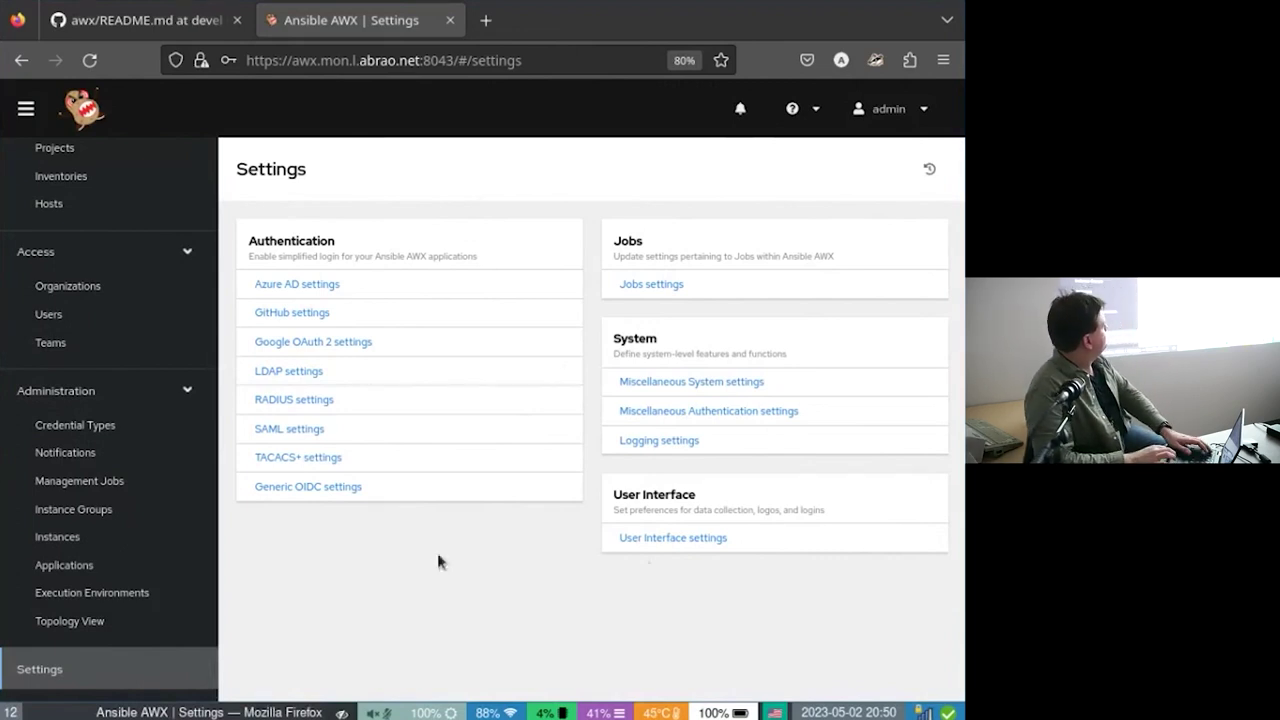
click(190, 483)
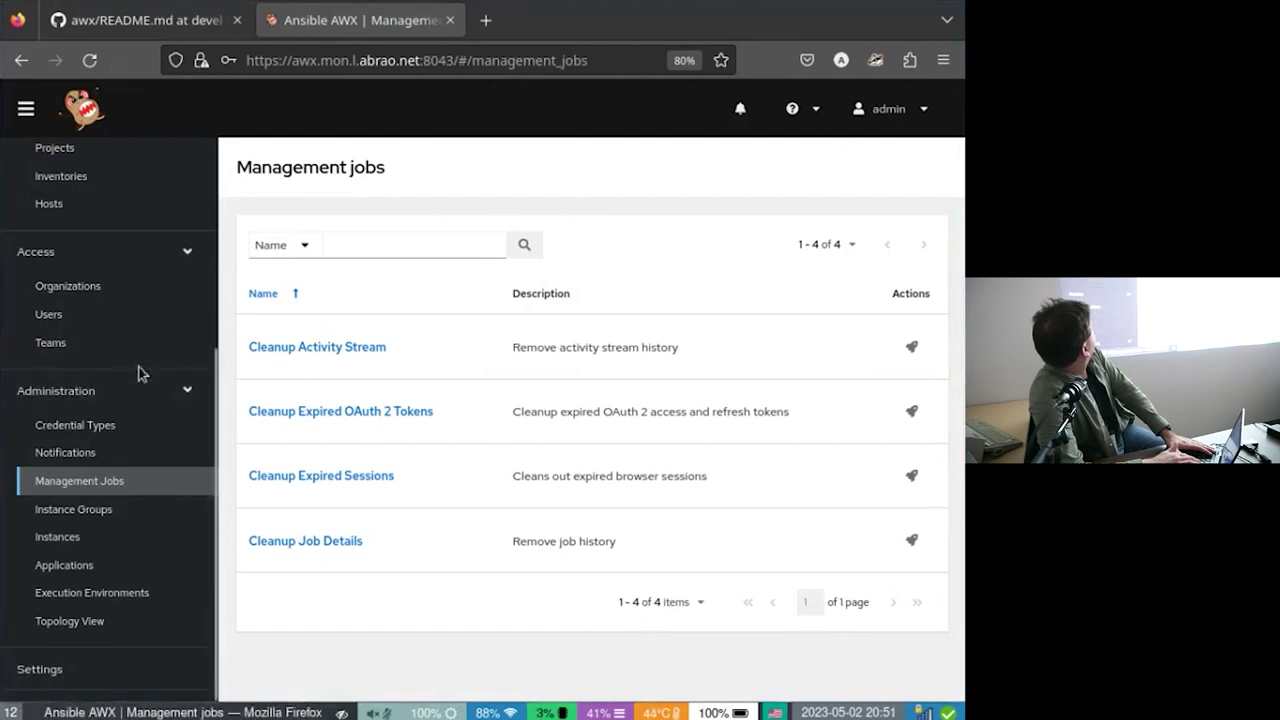
Return to the Dashboard and open Credentials in a background browser tab.
scroll(137, 371, up, 5)
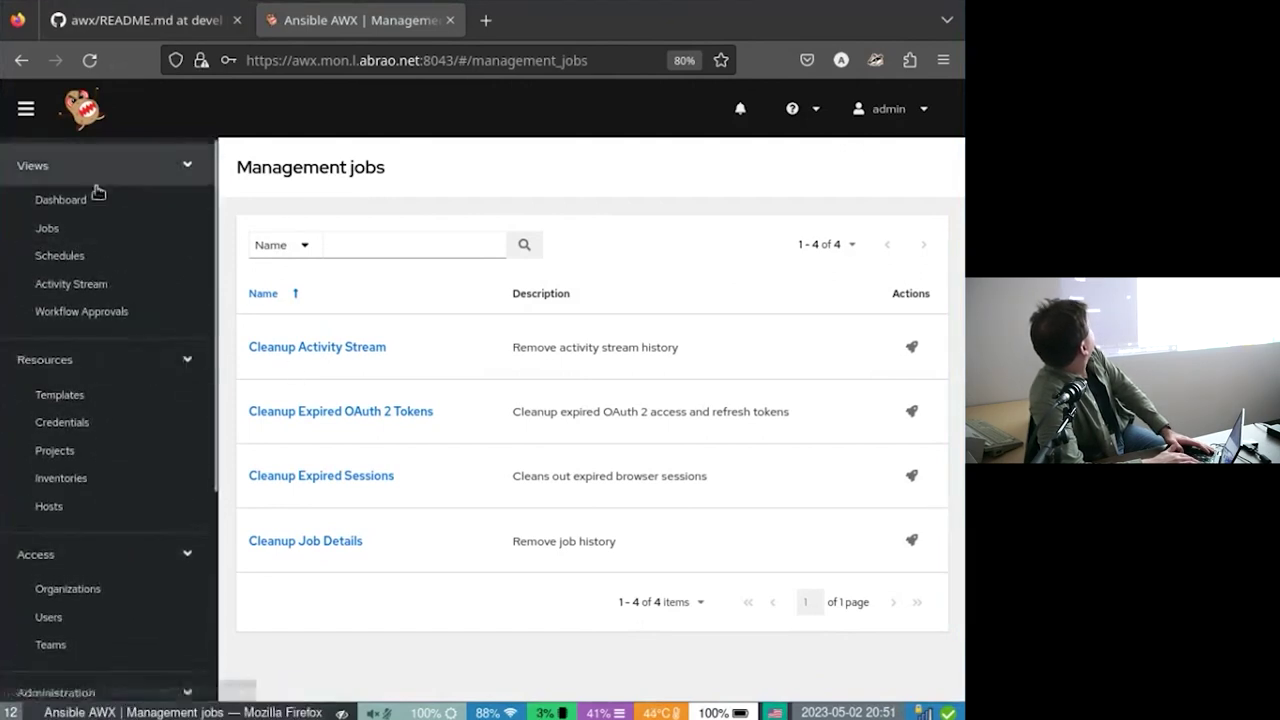
click(95, 196)
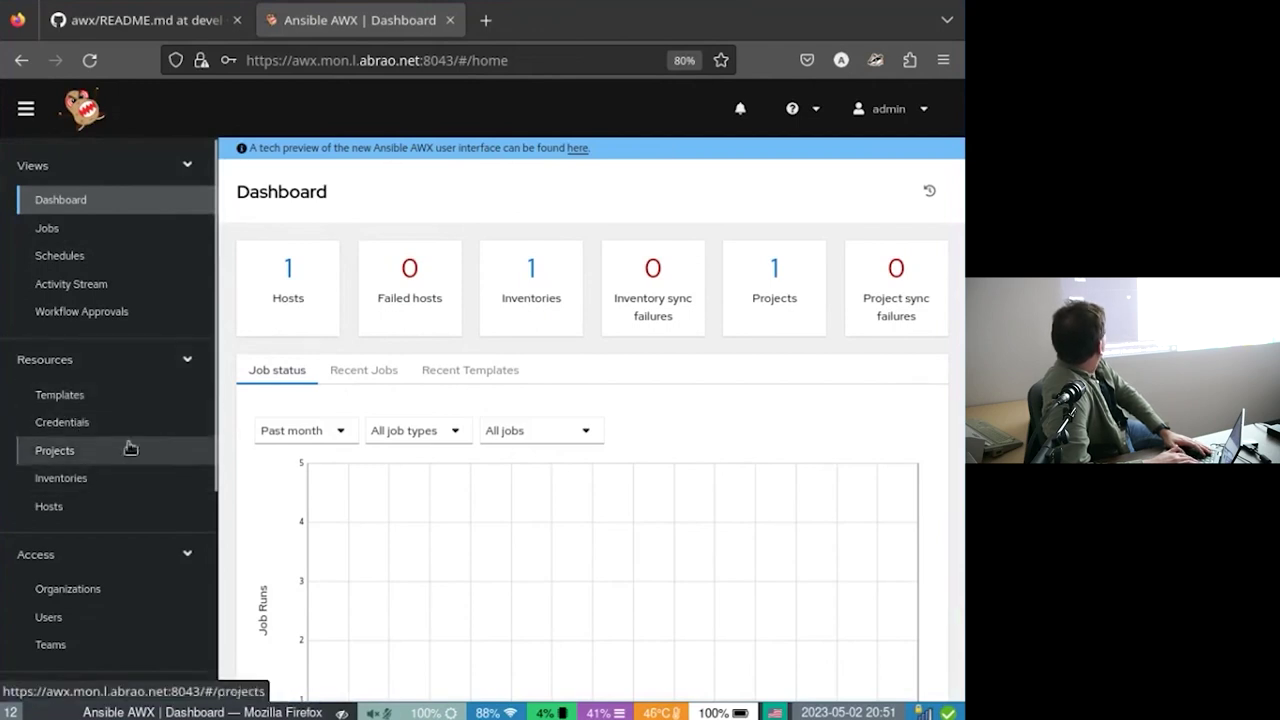
middle_click(90, 420)
scroll(90, 420, down, 1)
Inspect Demo Project's Git source URL in its edit form, then go back to Projects.
click(97, 434)
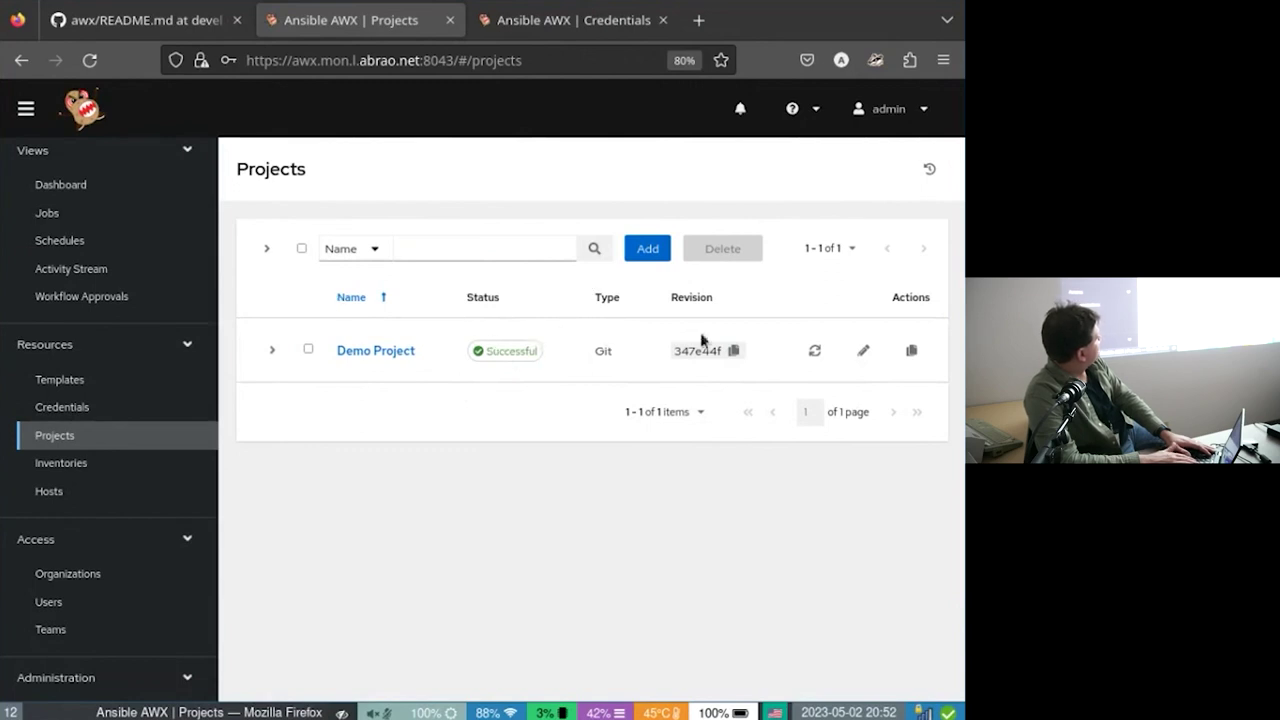
scroll(864, 349, down, 3)
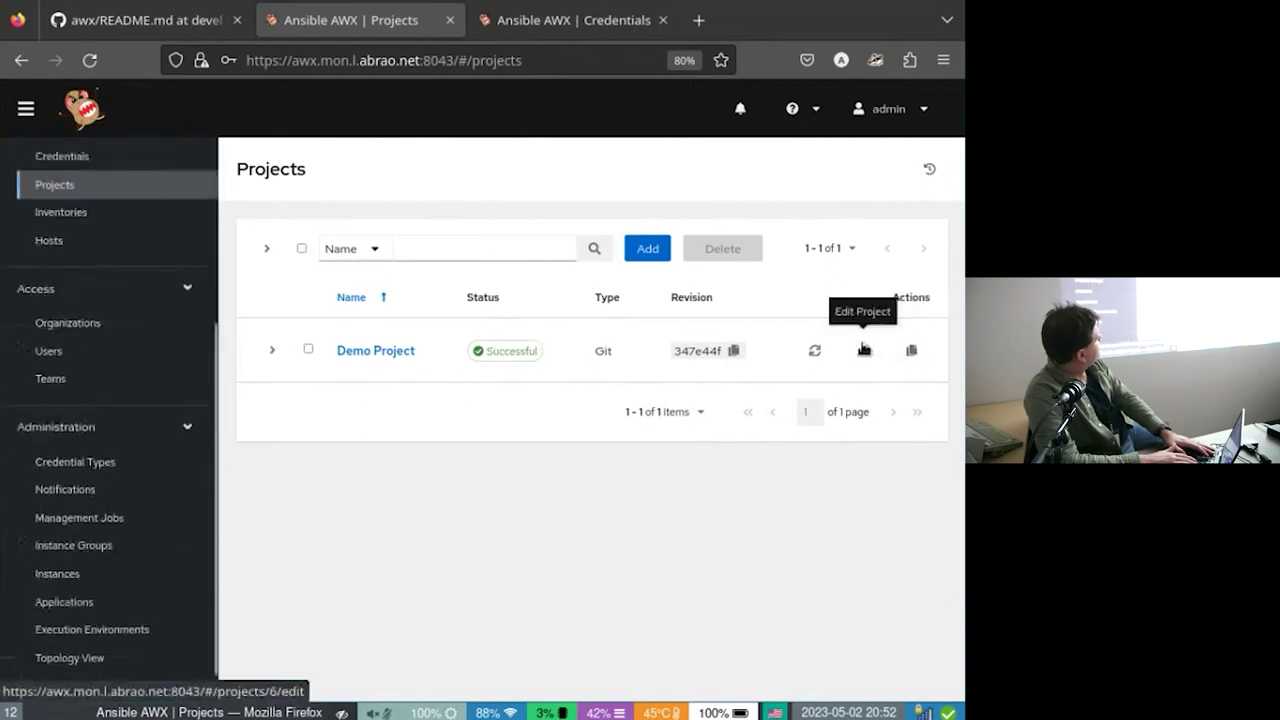
click(864, 349)
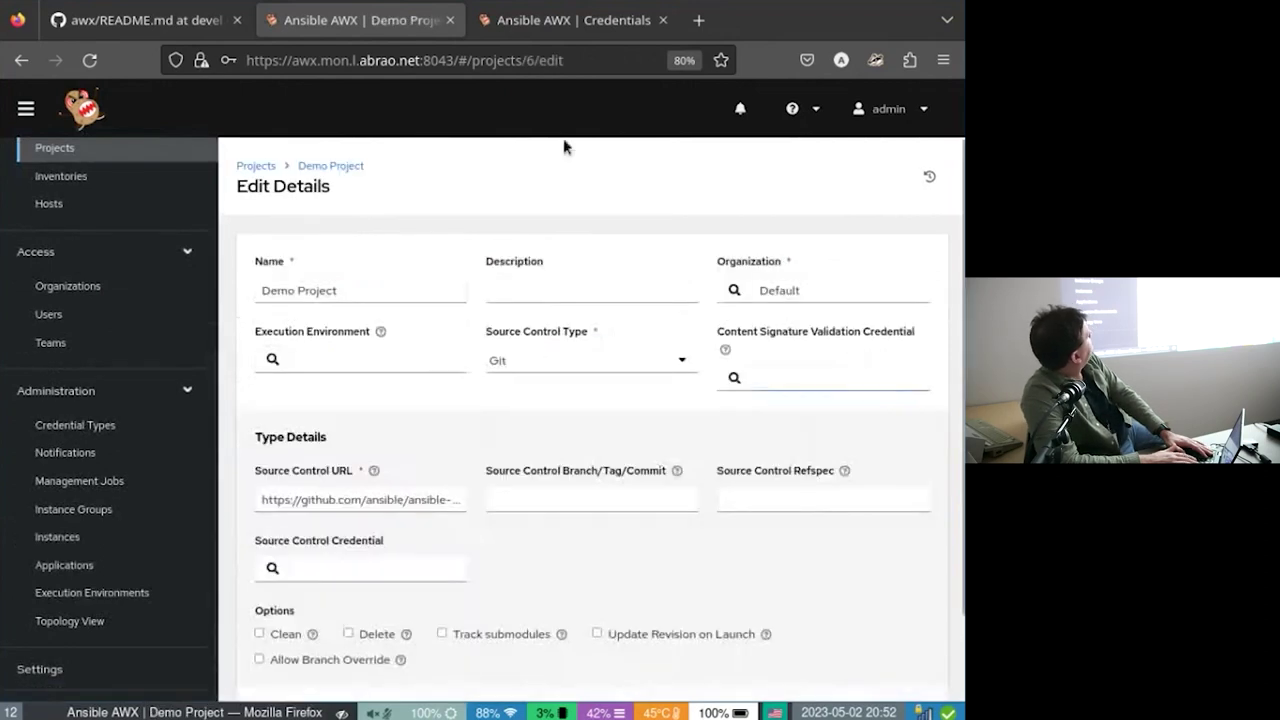
click(412, 490)
drag(603, 470, 366, 466)
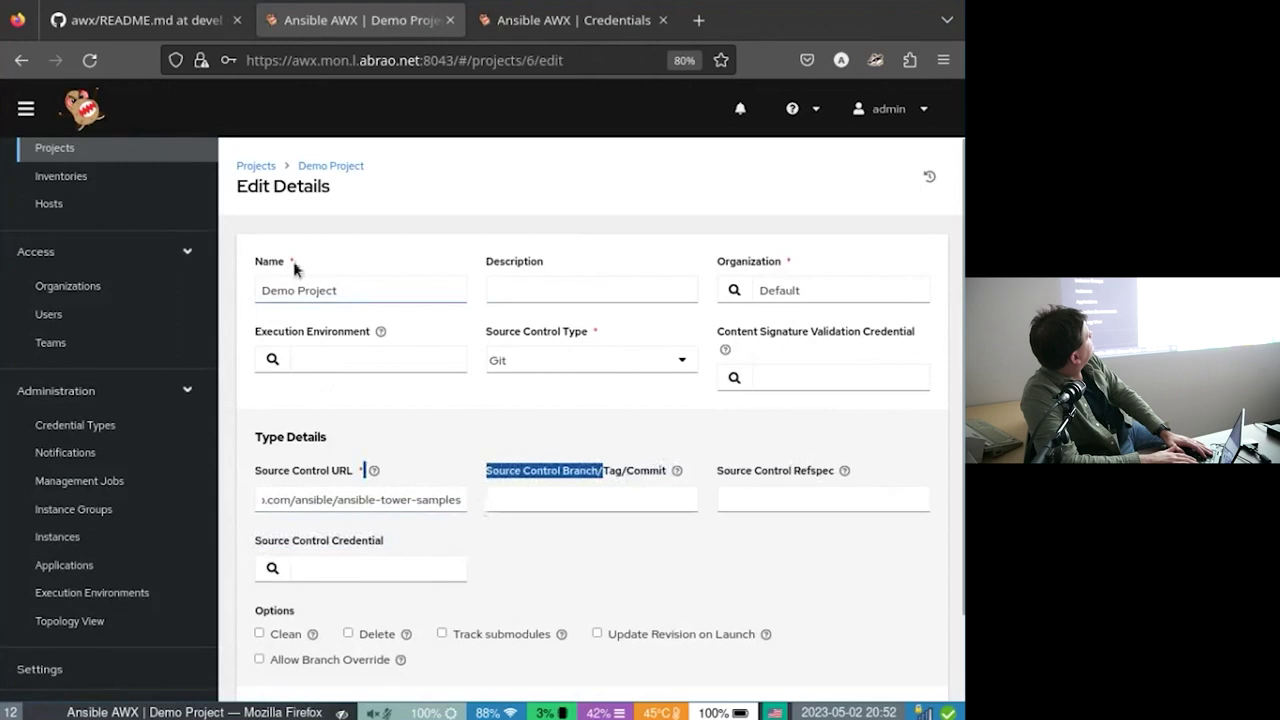
click(254, 170)
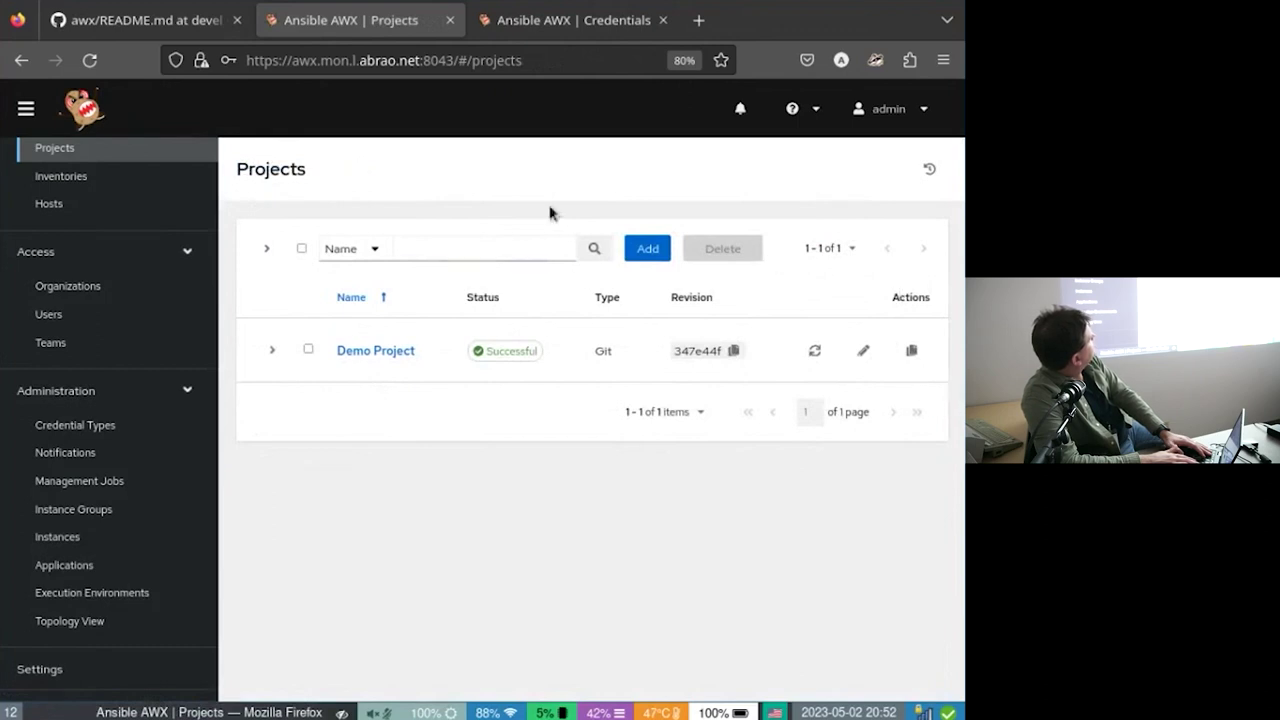
Start a new project named "Al's" with the AWX EE (latest) execution environment.
click(647, 248)
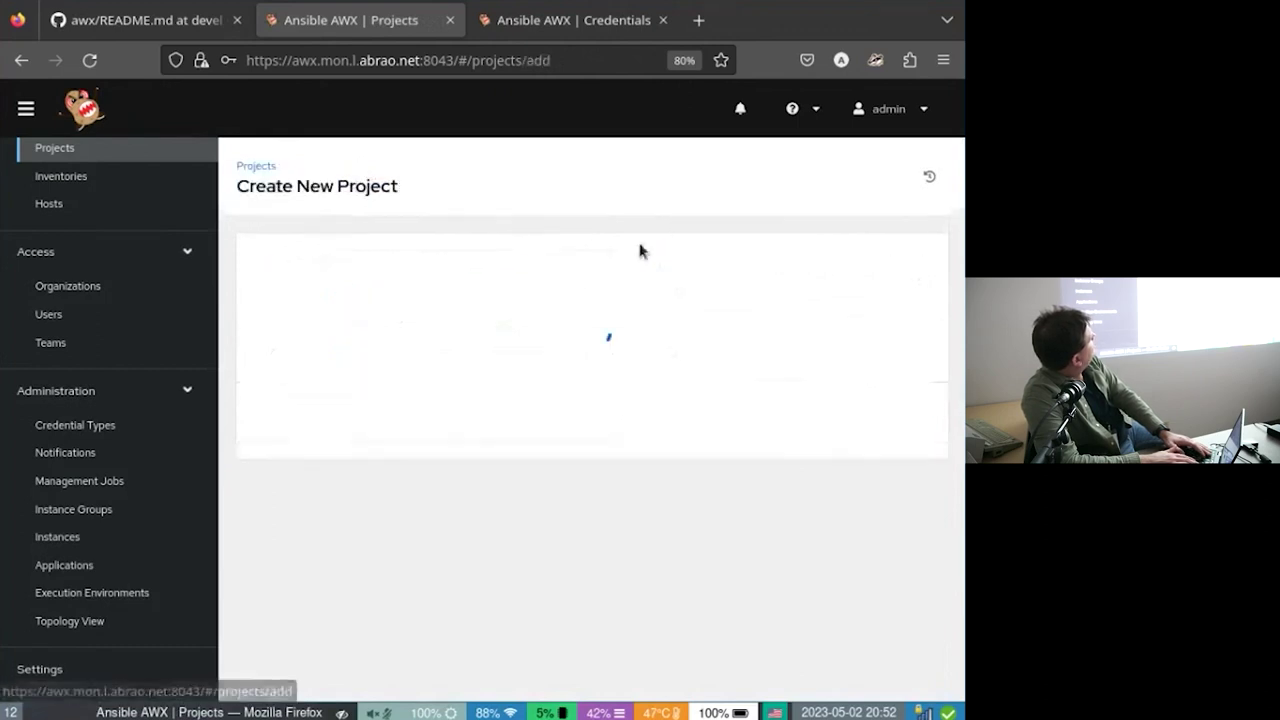
click(374, 292)
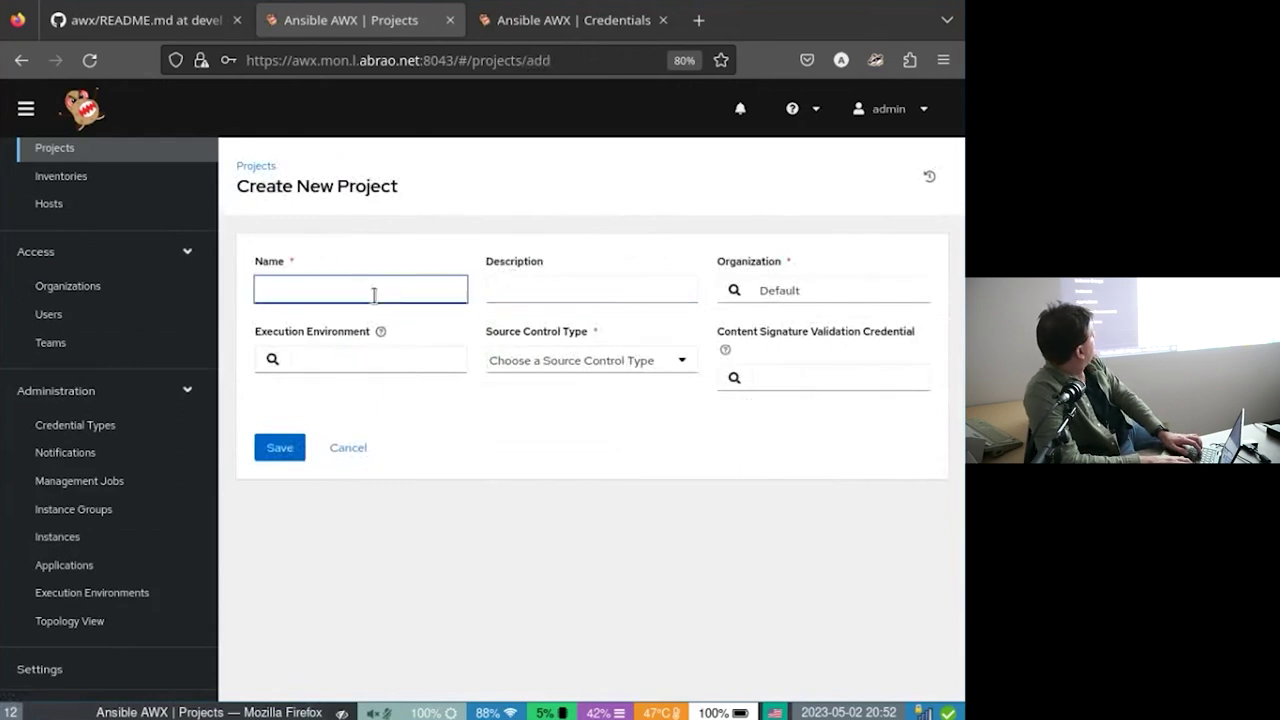
text(Al's)
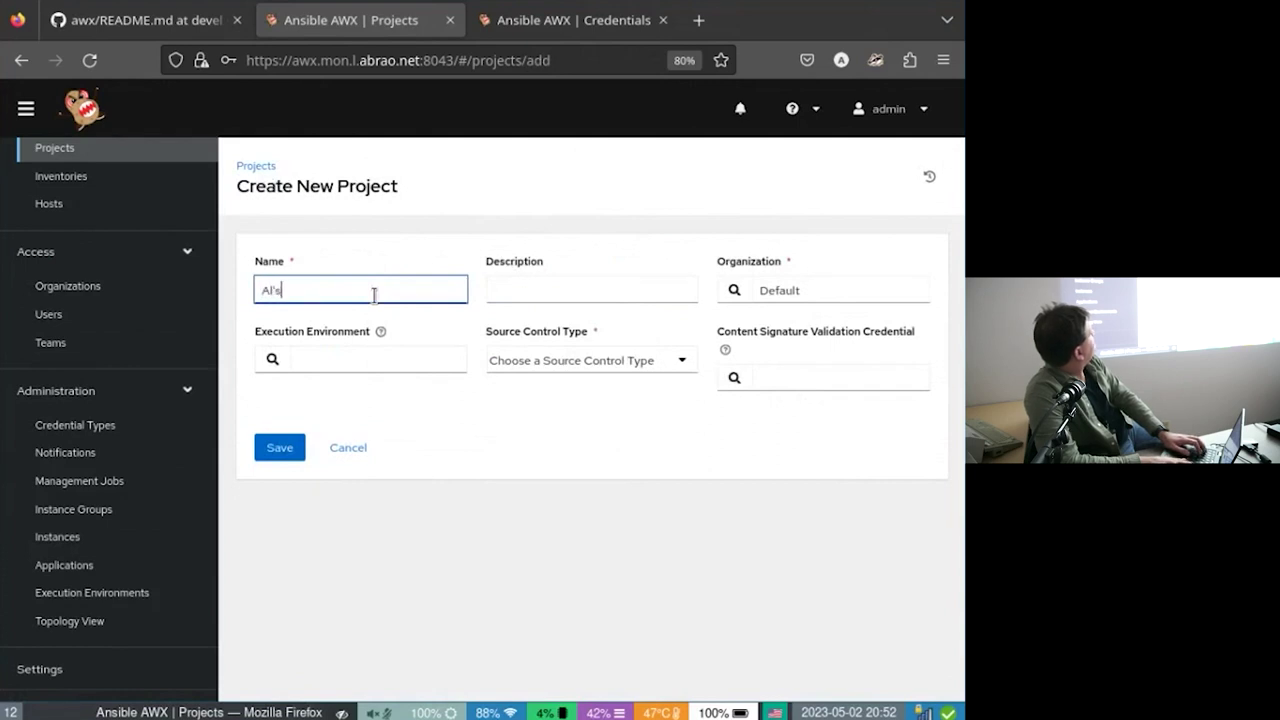
key(Tab)
key(Tab)
key(Tab)
key(Tab)
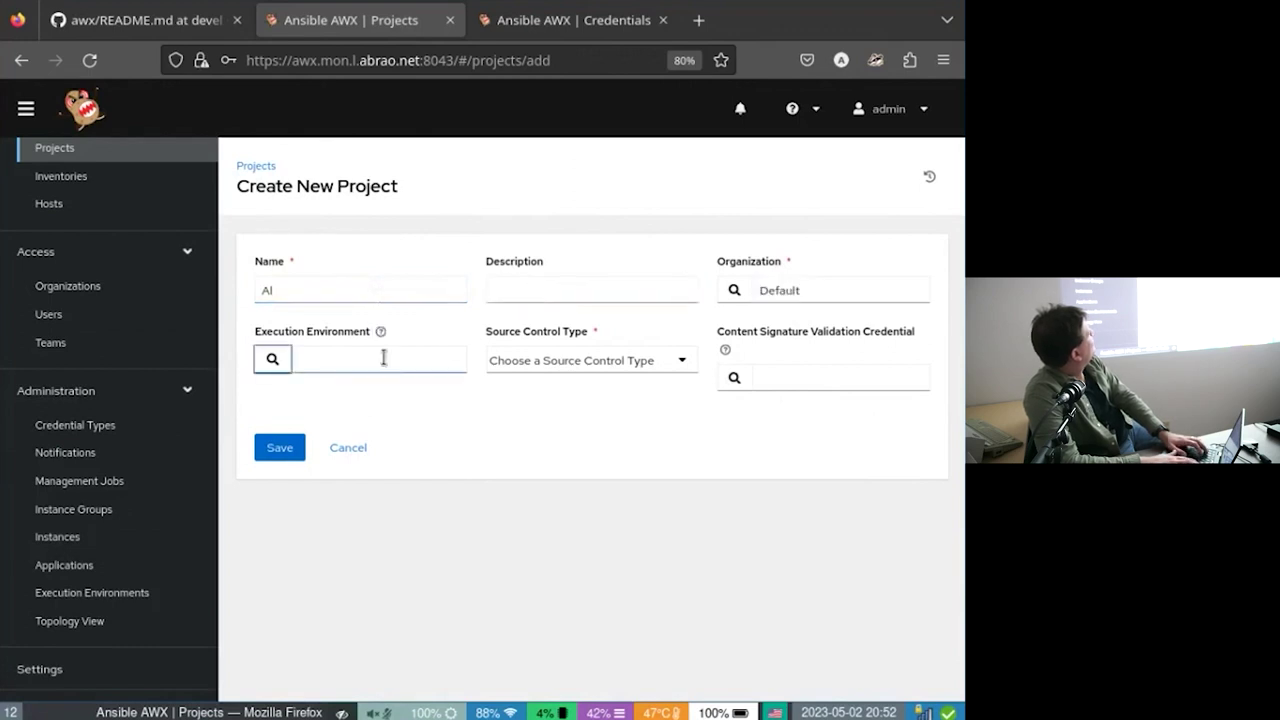
click(273, 357)
click(105, 565)
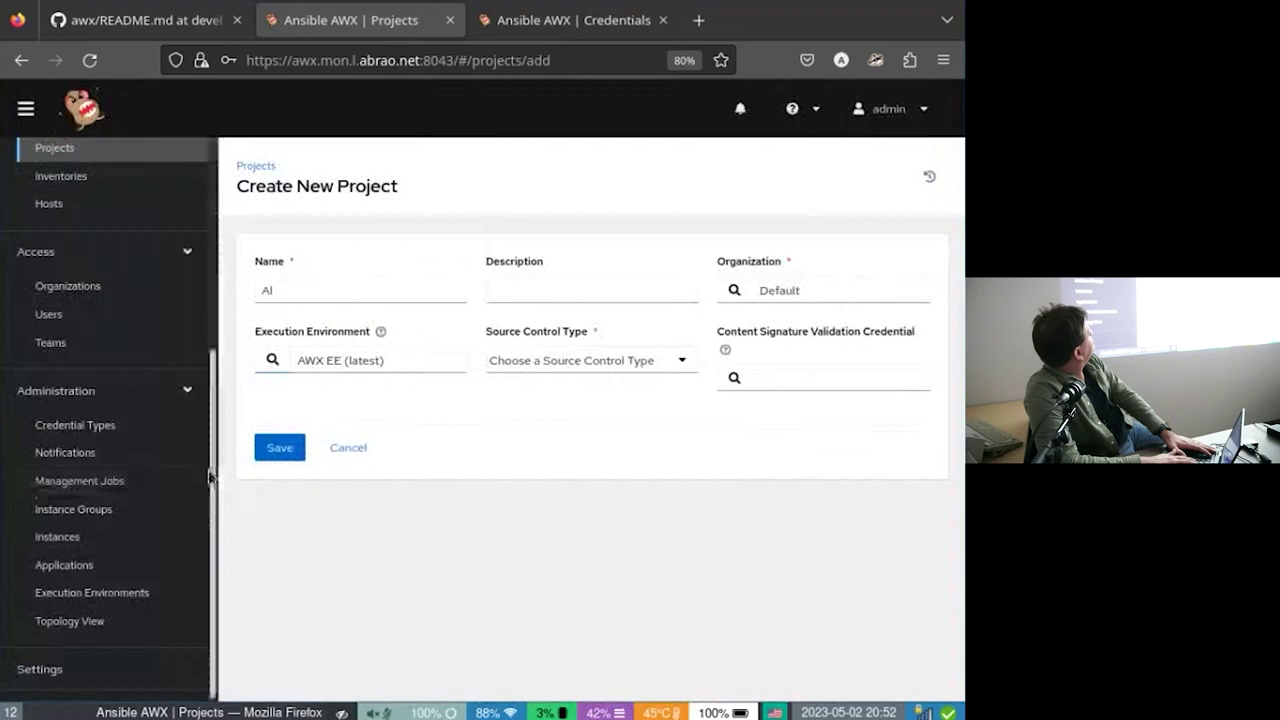
click(514, 361)
click(539, 444)
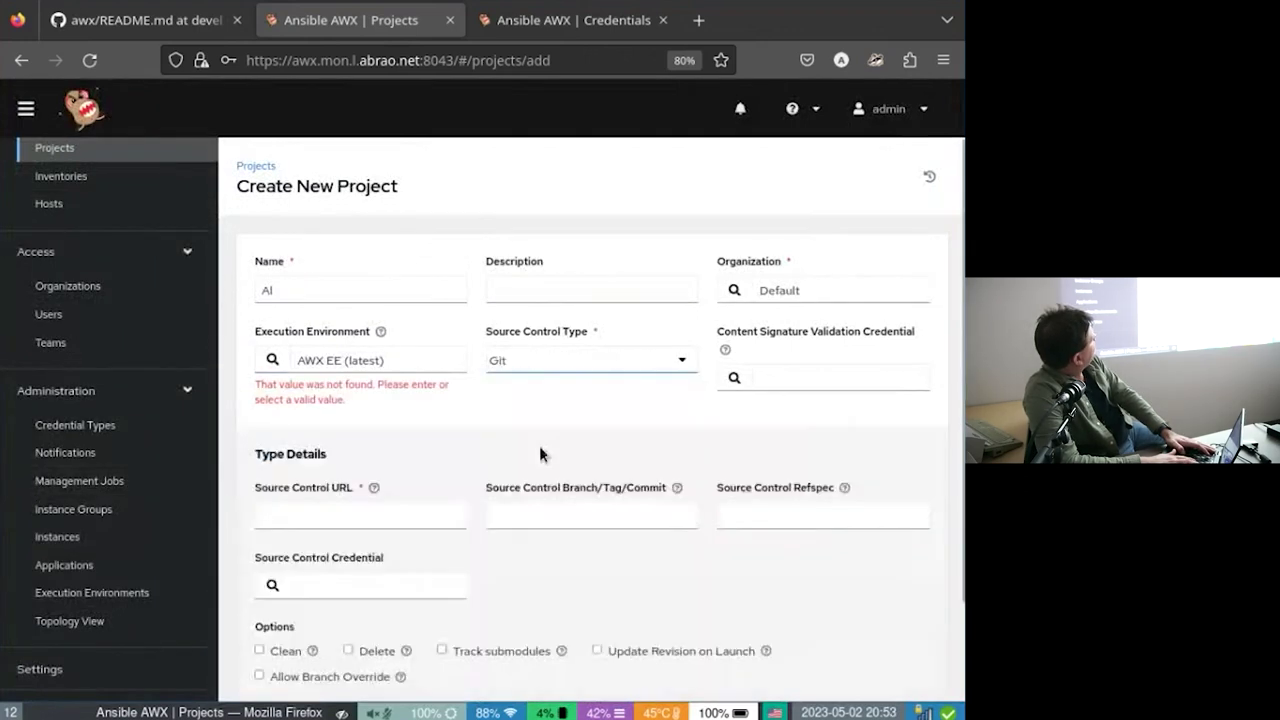
click(466, 514)
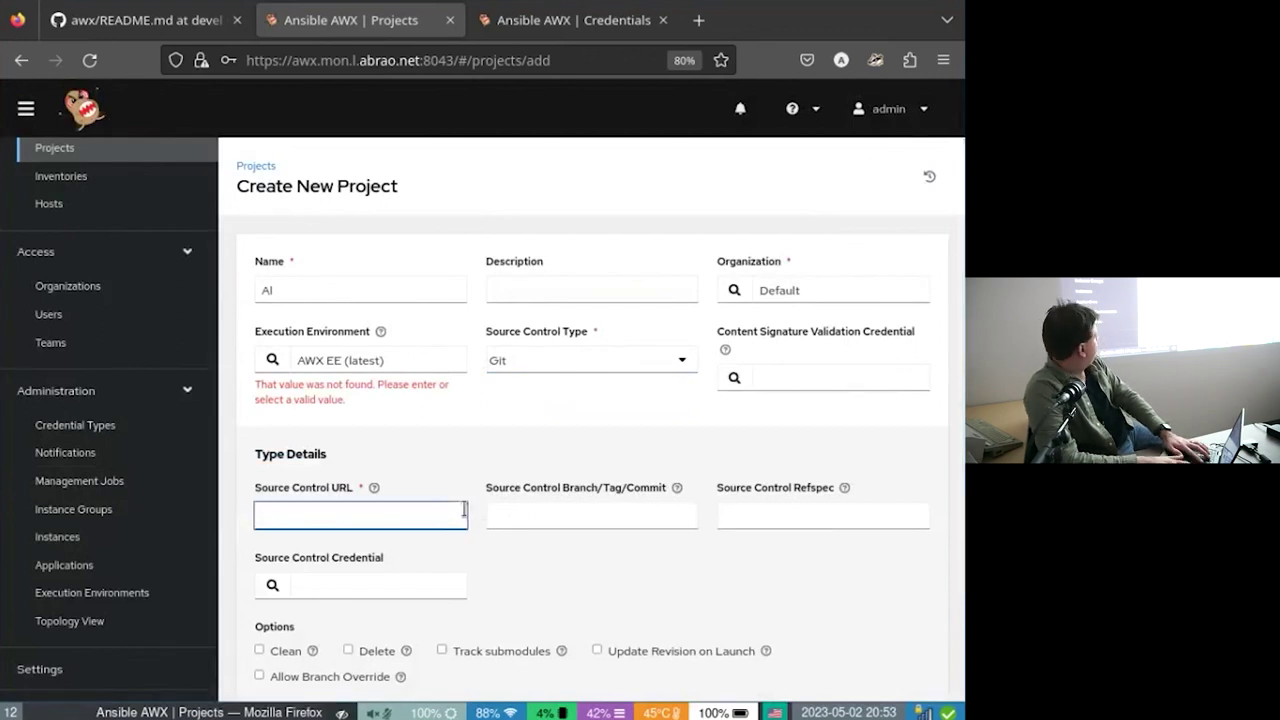
text(https://g)
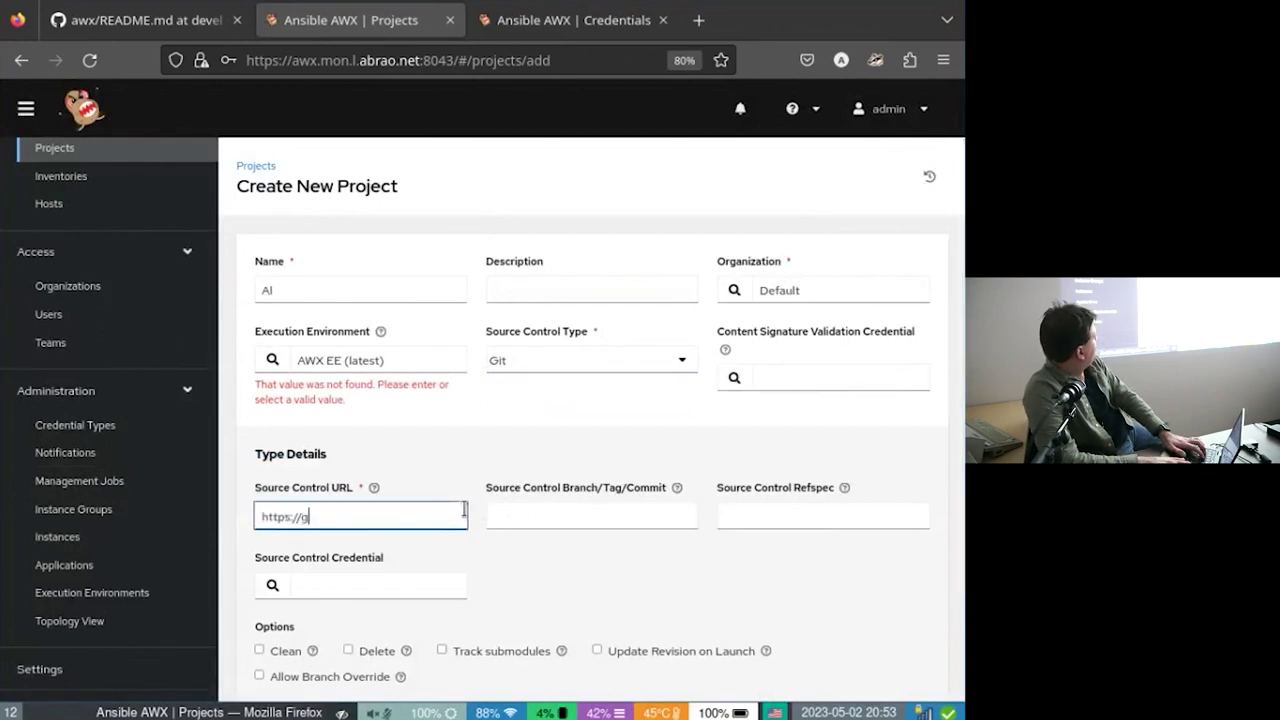
text(it.hue3.ca/ansible)
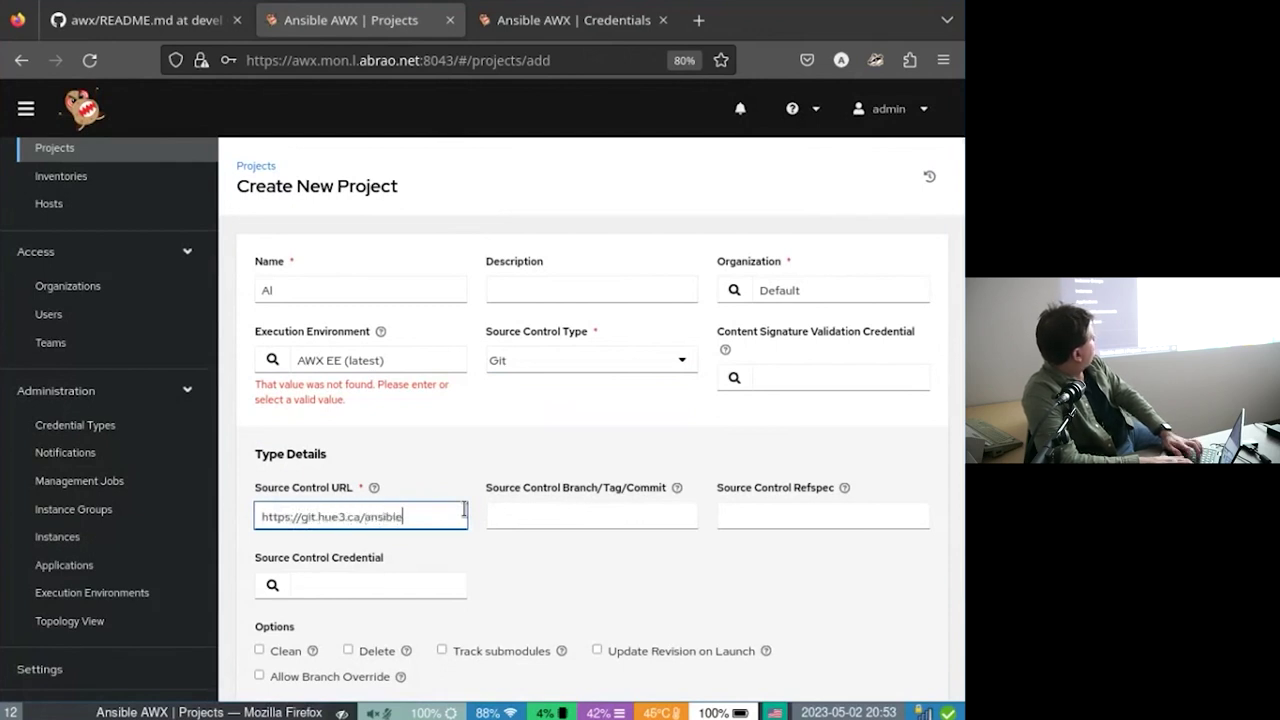
text(/ansible.git)
key(Tab)
key(Tab)
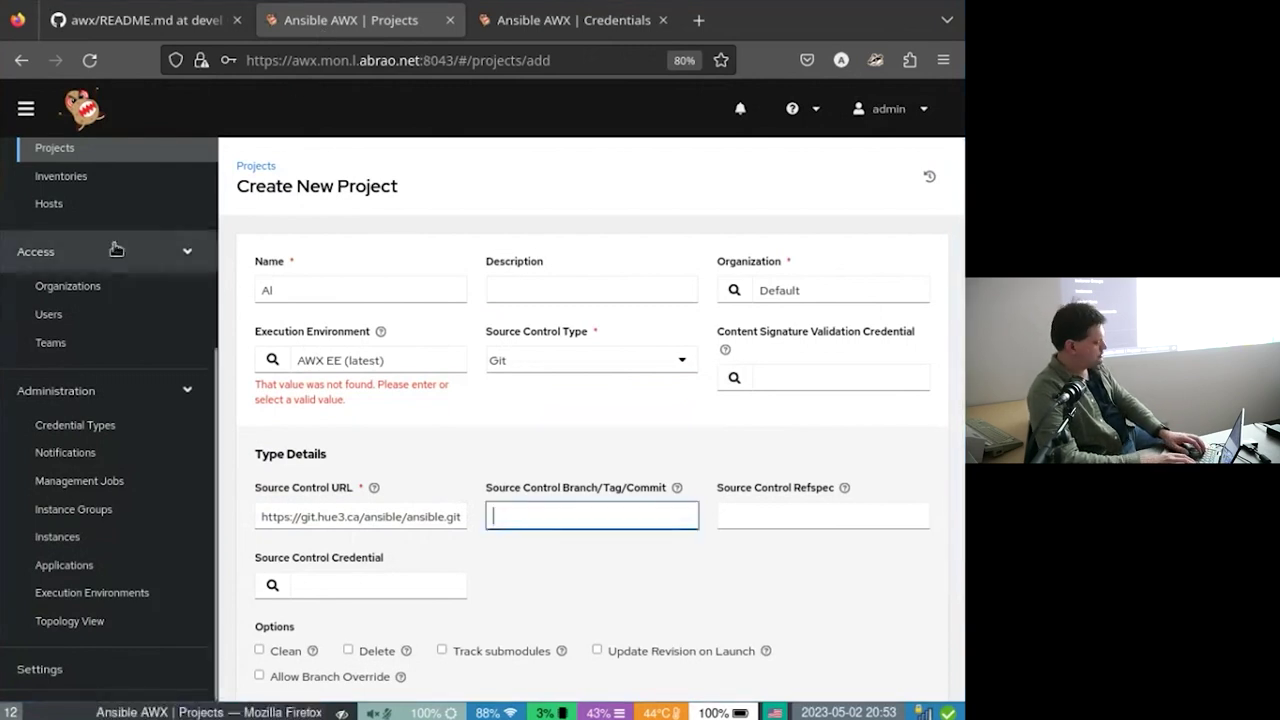
text(main)
key(Tab)
key(Tab)
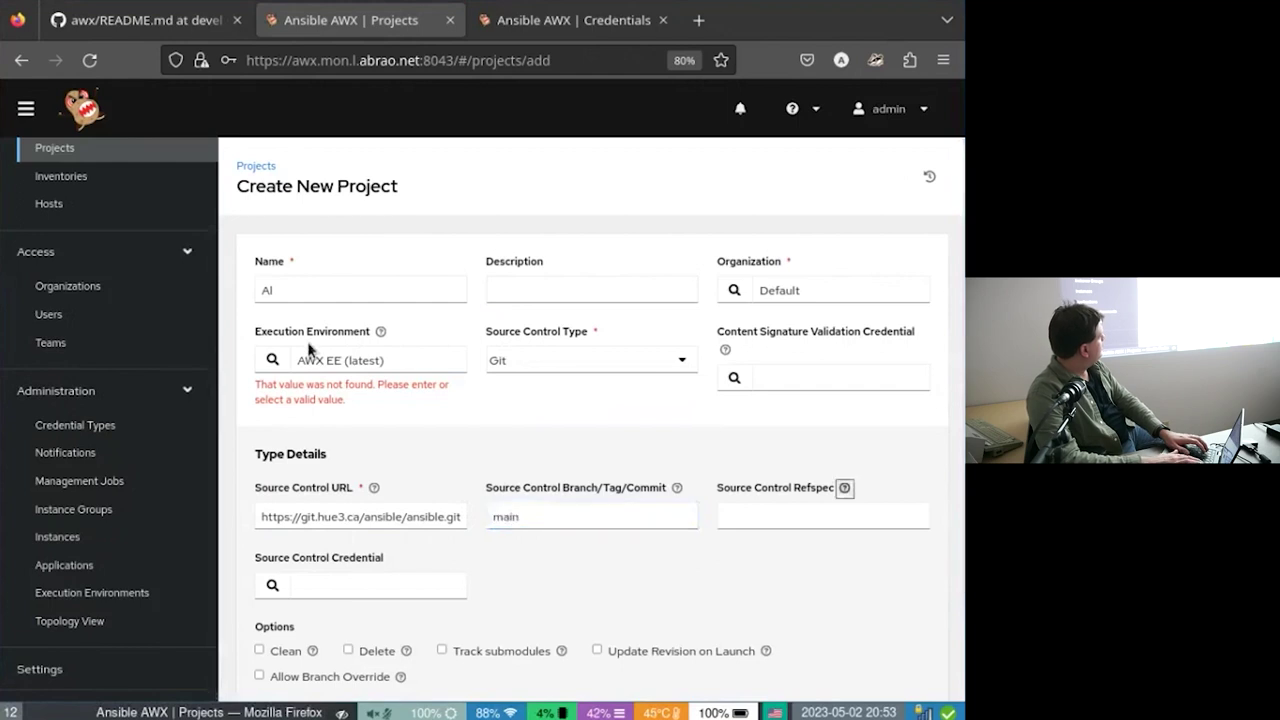
Check the source control credential picker and find no credential available.
click(400, 585)
click(265, 592)
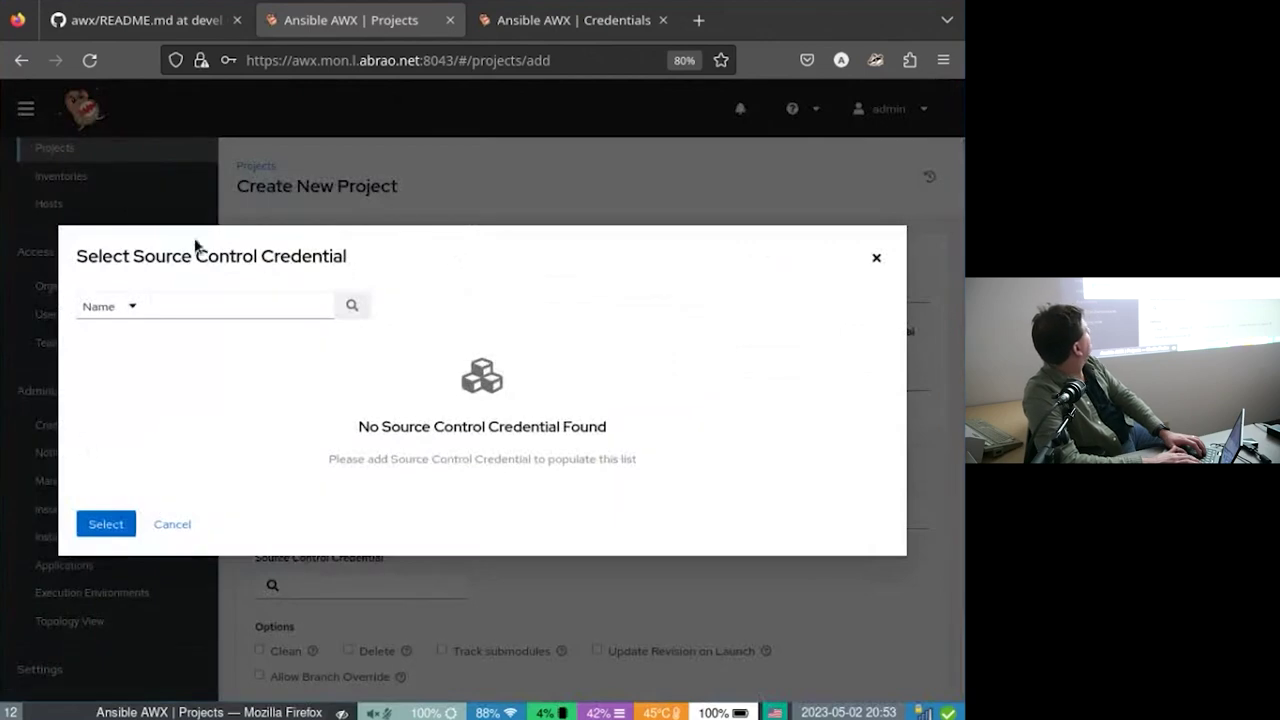
click(156, 524)
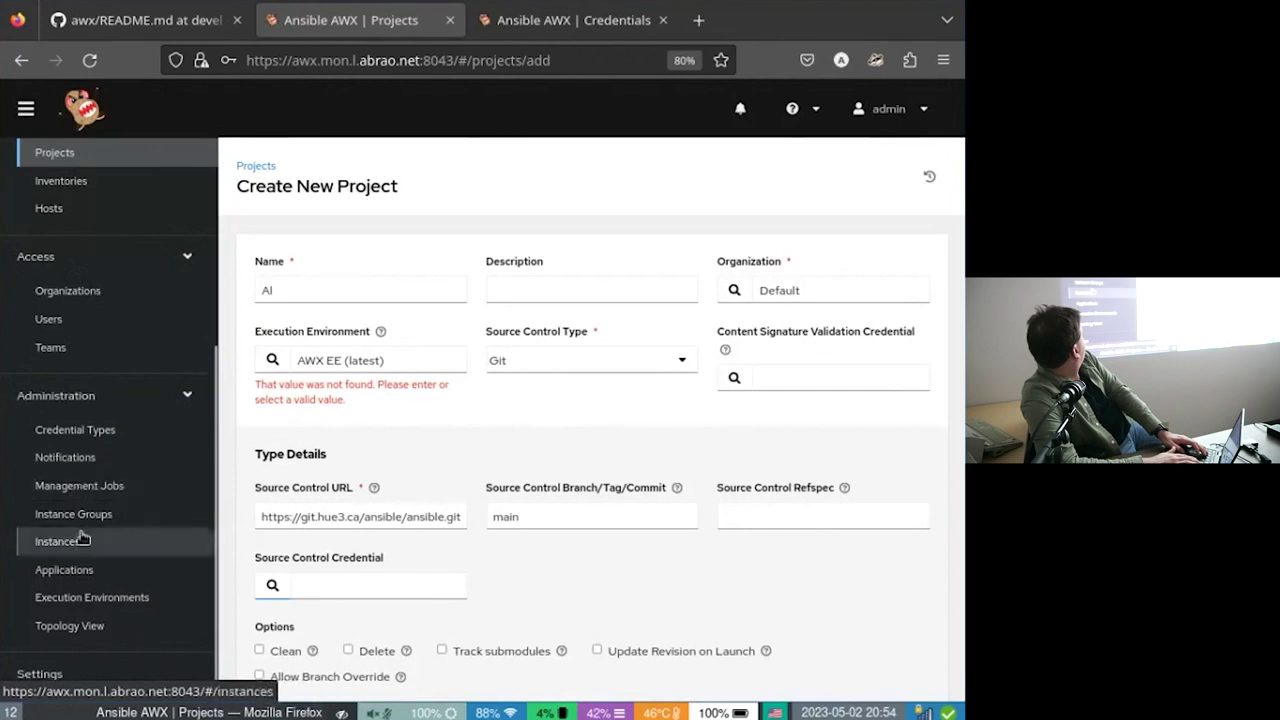
Go from Credential Types to the Credentials list and start a new credential.
click(62, 428)
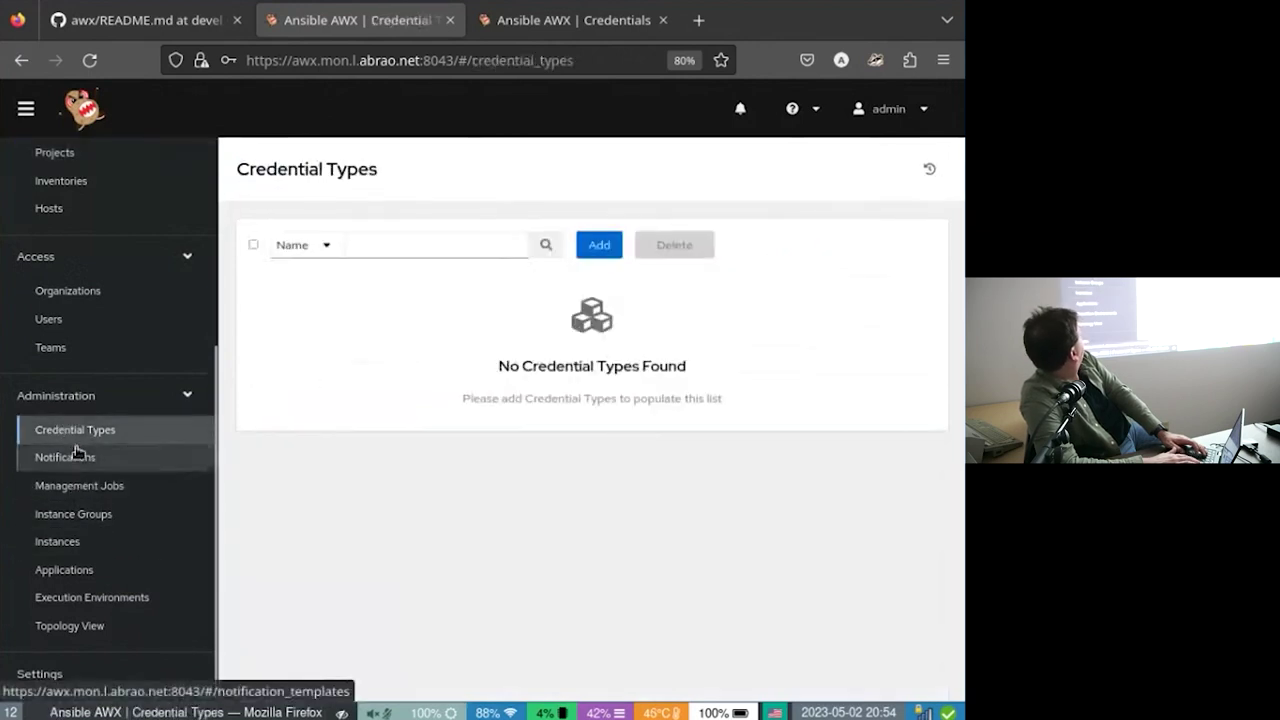
scroll(101, 320, up, 5)
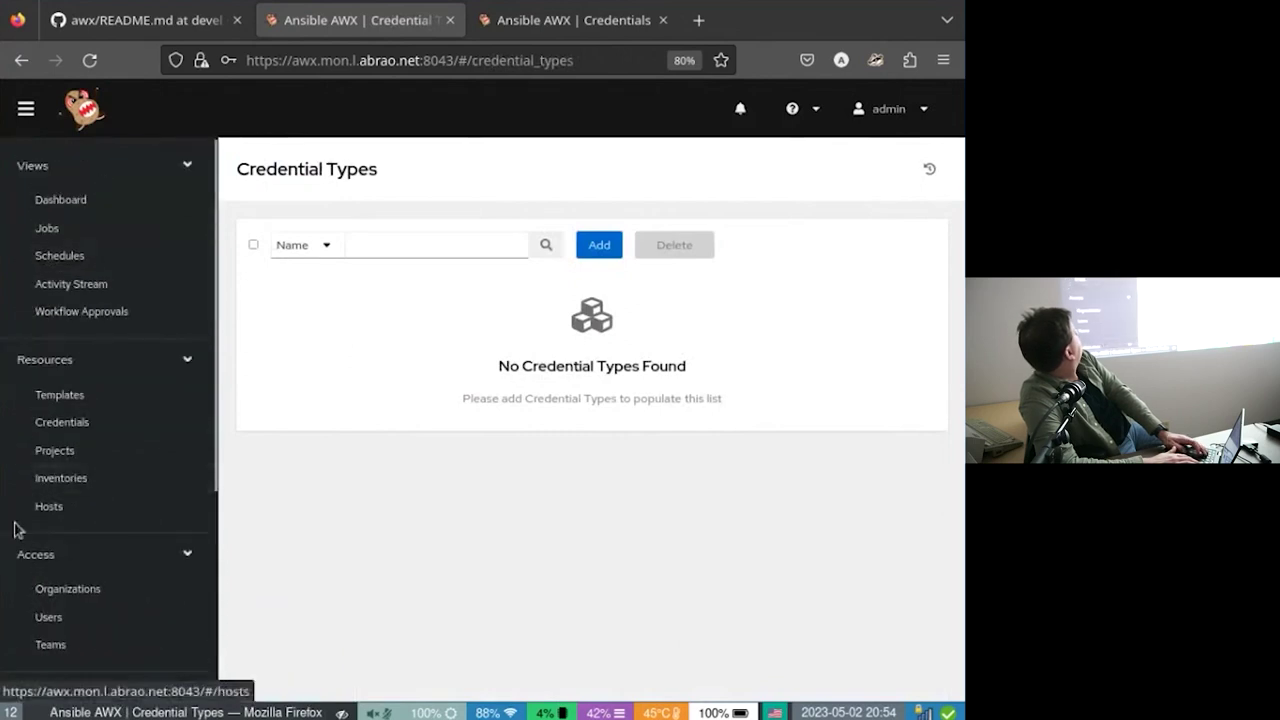
click(57, 428)
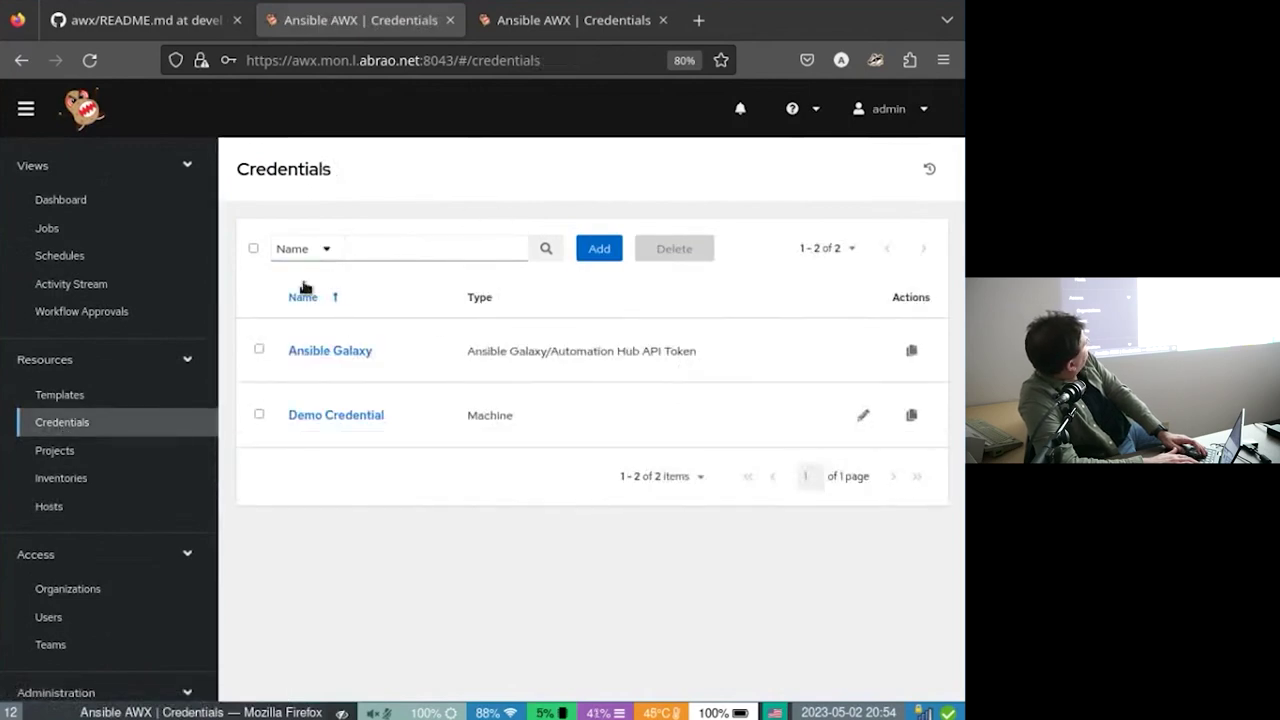
click(596, 250)
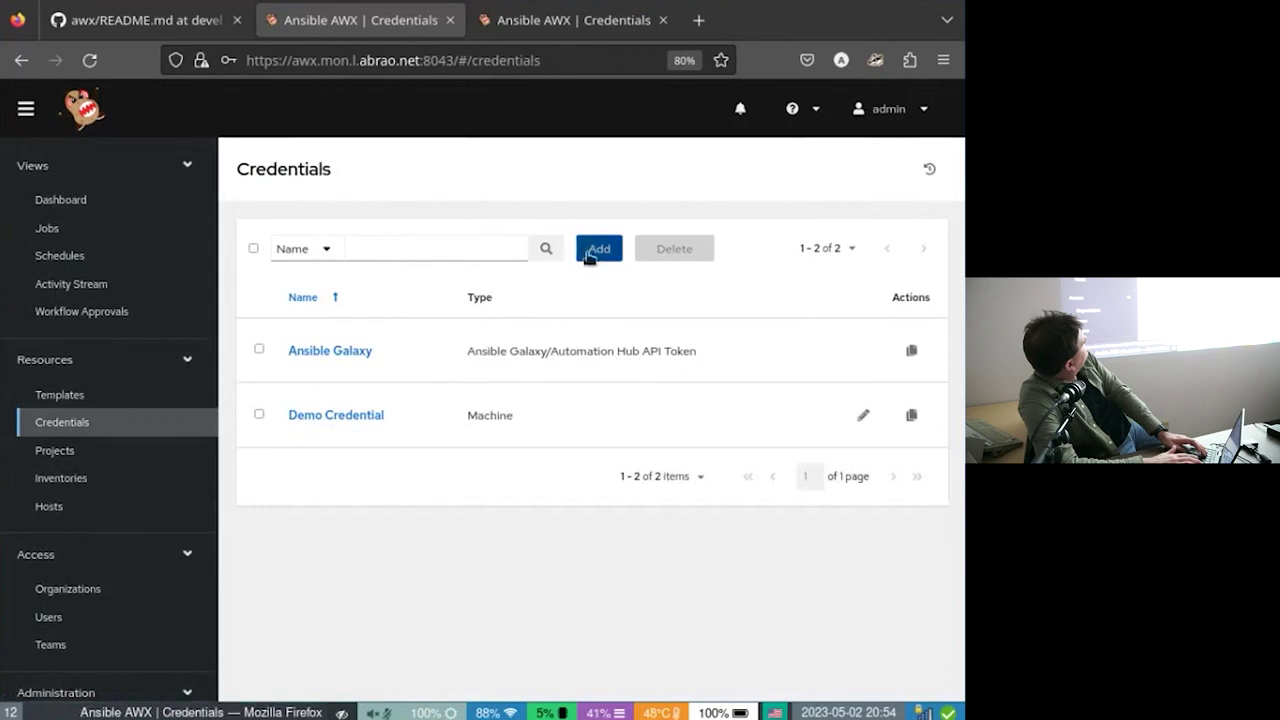
click(407, 287)
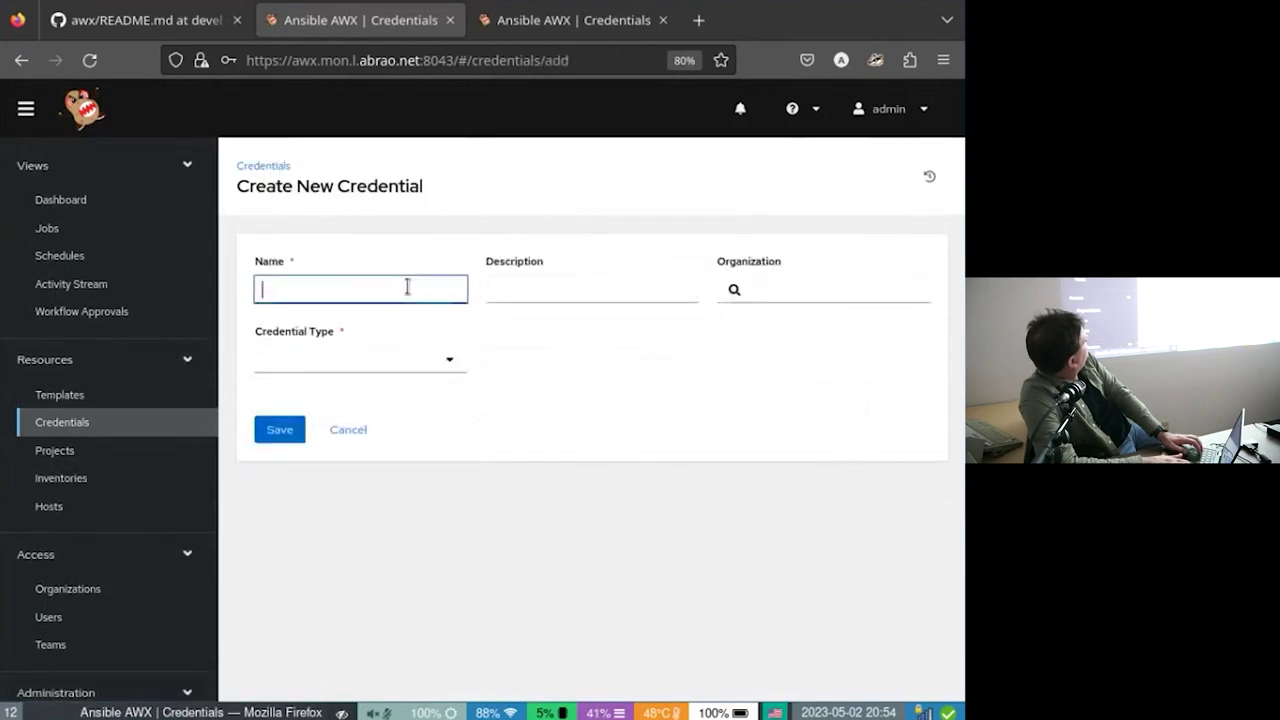
Fix the credential name to Git and assign it the Default organization.
key(BackSpace)
key(Tab)
key(Tab)
key(Tab)
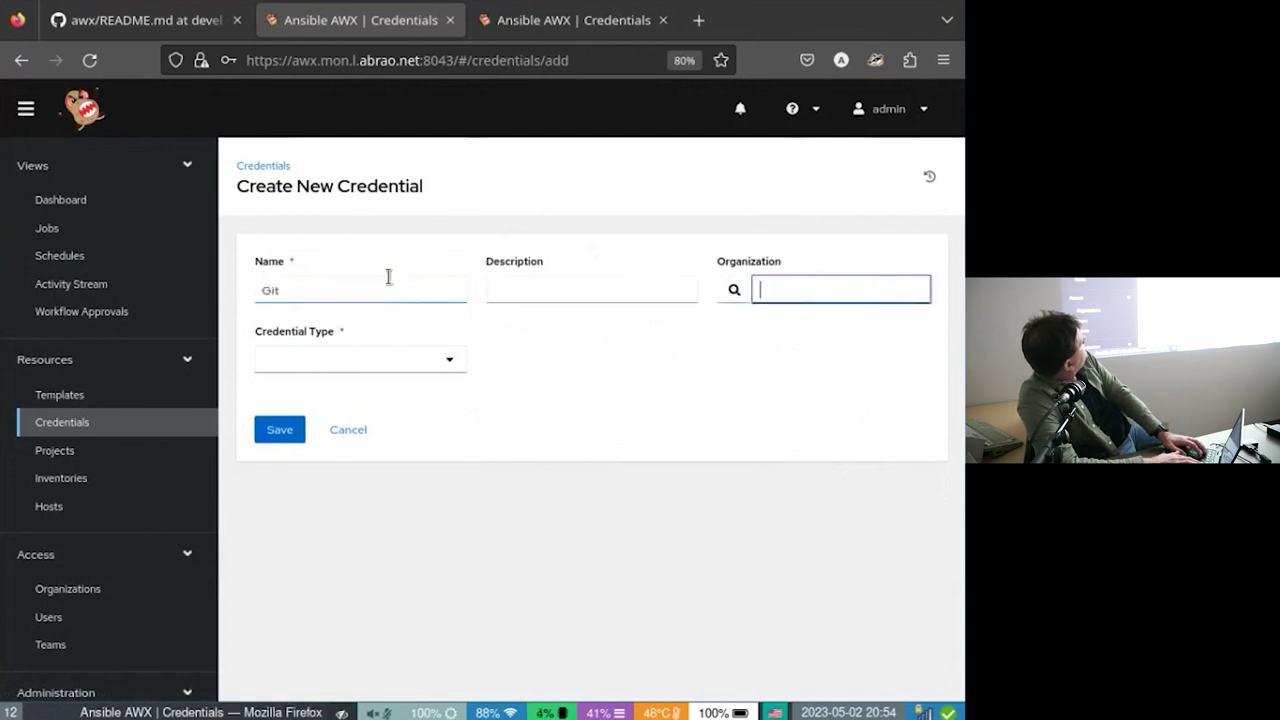
click(731, 290)
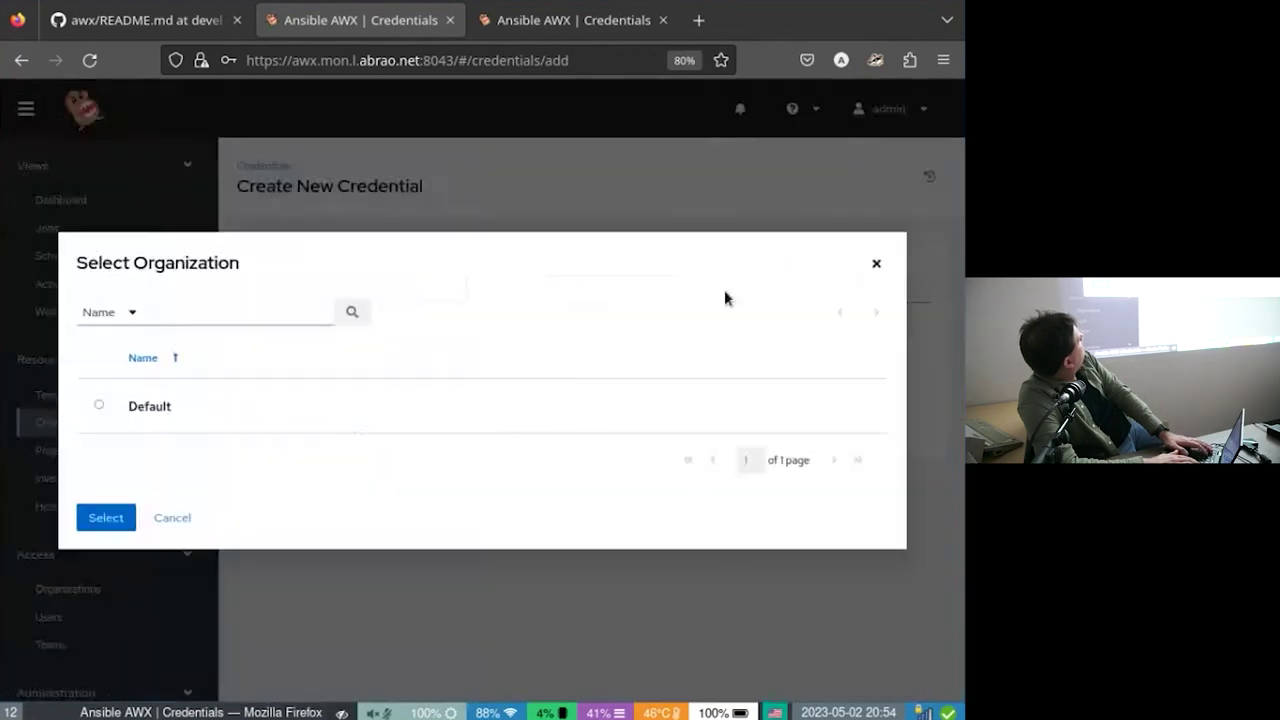
click(150, 408)
click(108, 537)
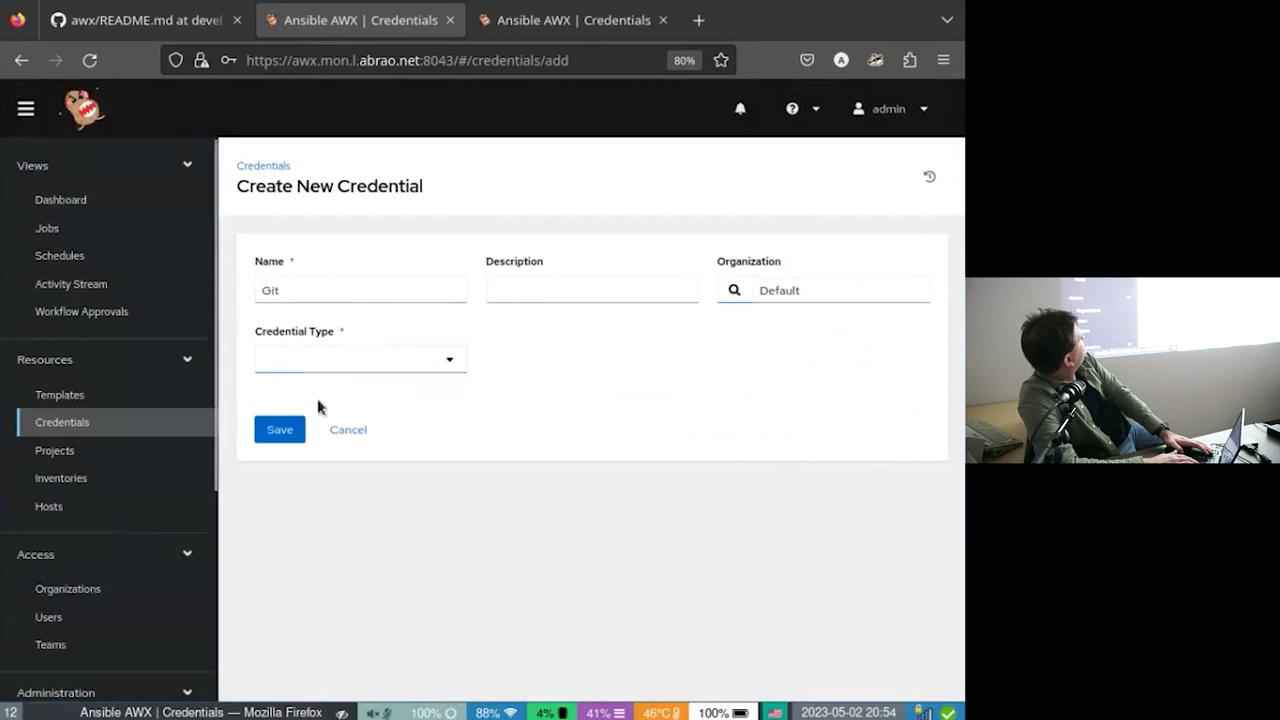
Set the credential type to Source Control.
click(313, 358)
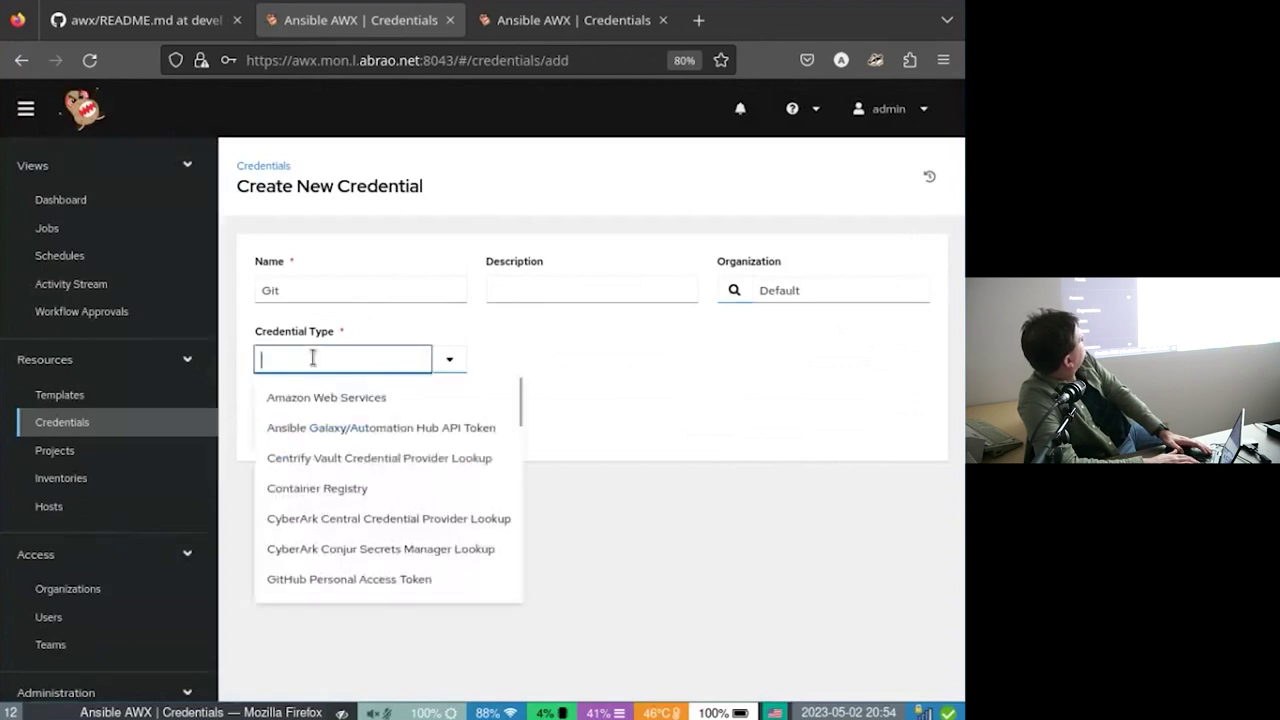
scroll(378, 455, down, 2)
scroll(378, 457, down, 8)
scroll(378, 457, down, 3)
scroll(378, 457, up, 1)
click(360, 478)
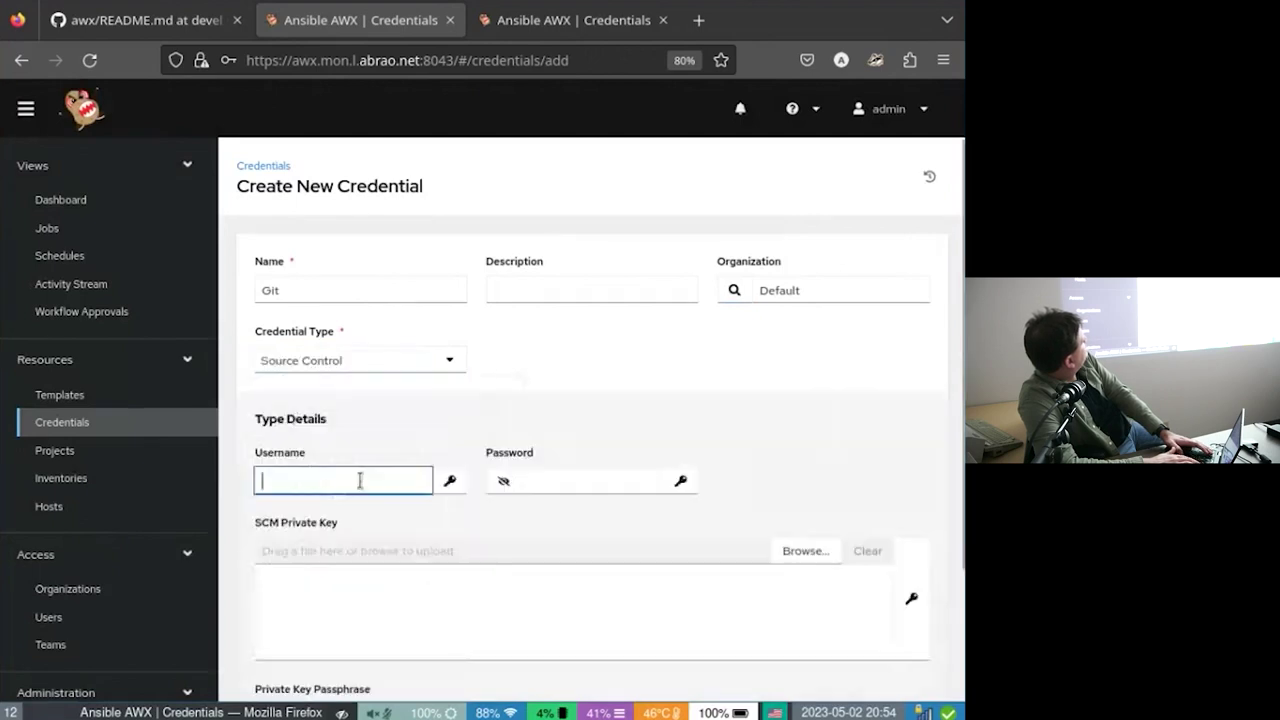
Enter username awx and the account password, then save the credential.
click(330, 480)
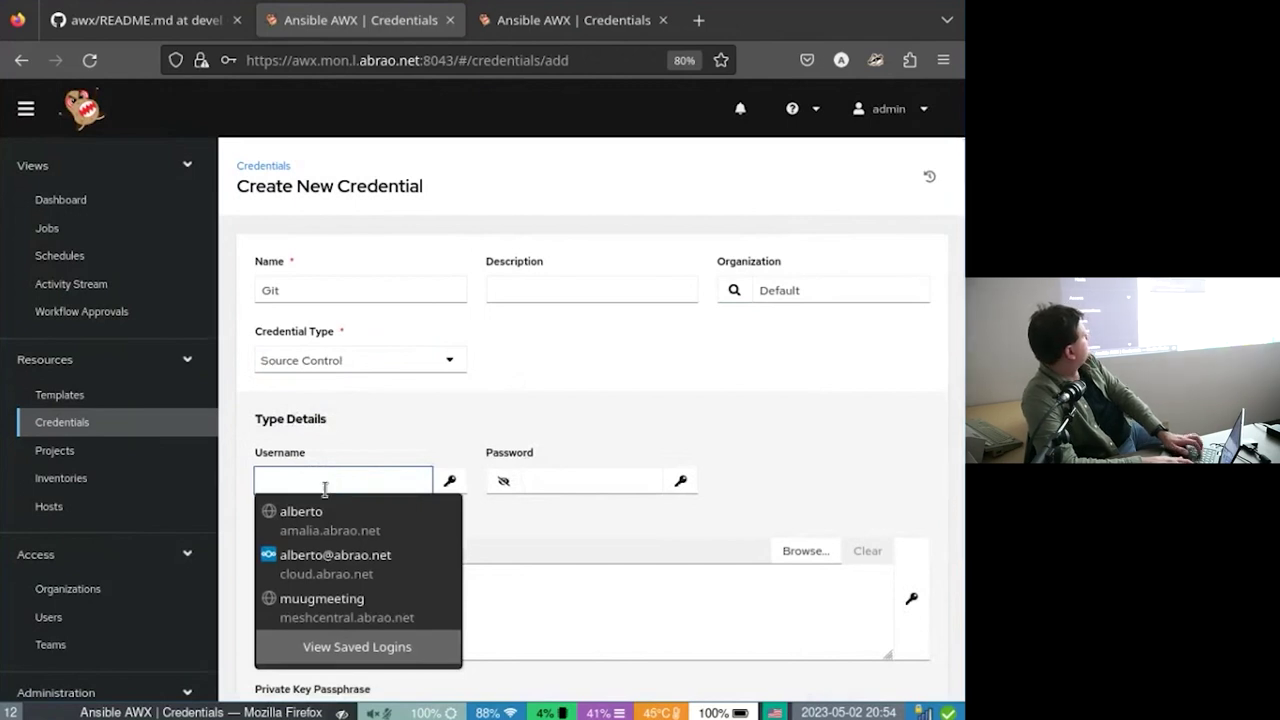
key(Tab)
key(Tab)
key(Tab)
key(BackSpace)
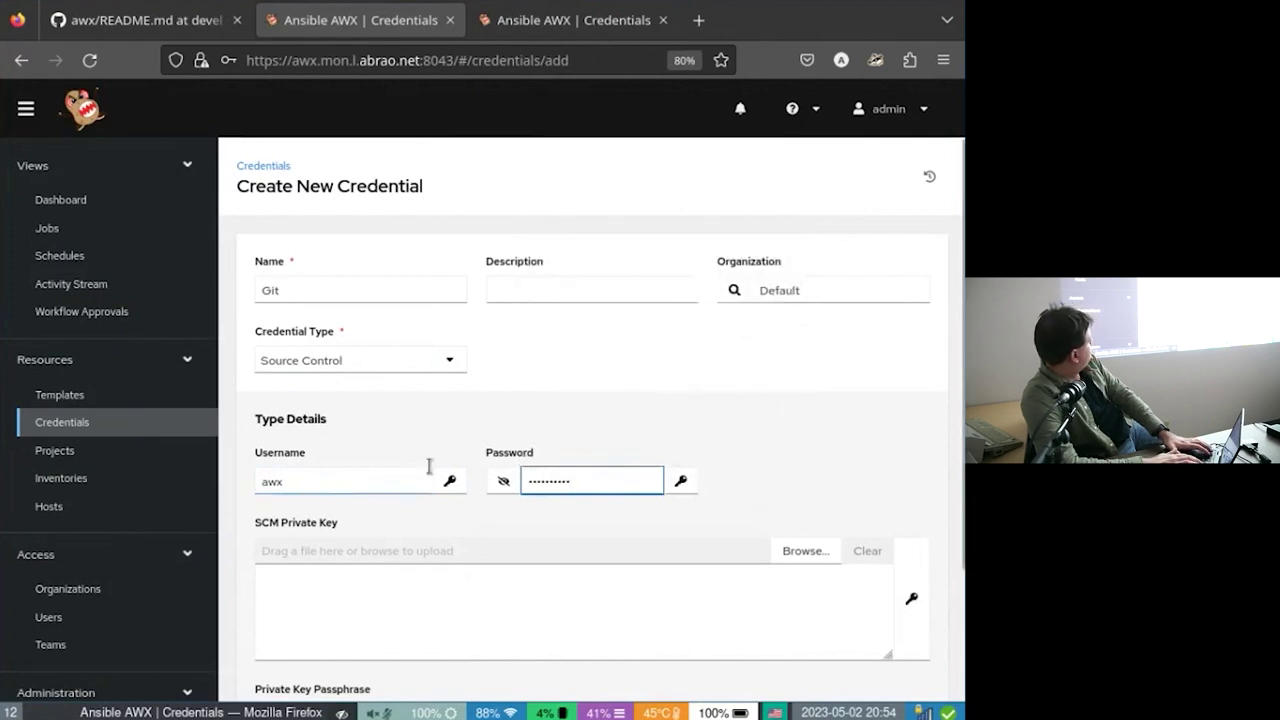
scroll(426, 462, down, 3)
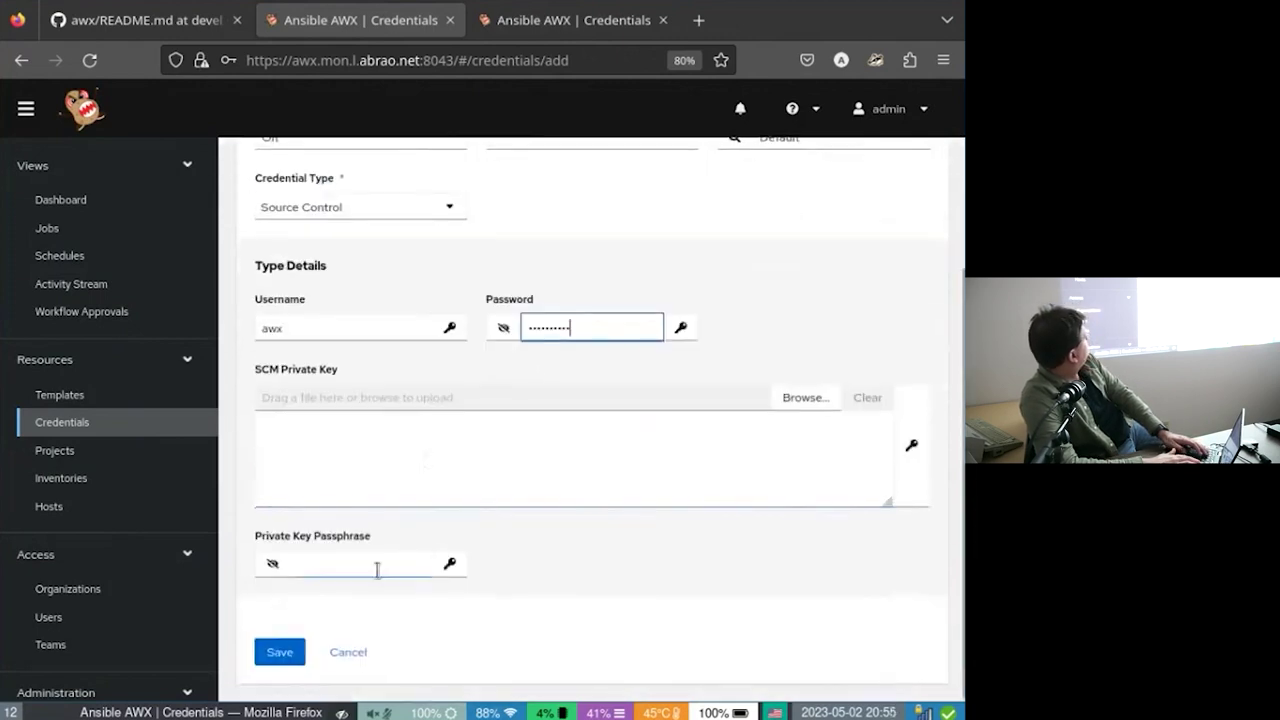
scroll(433, 522, up, 3)
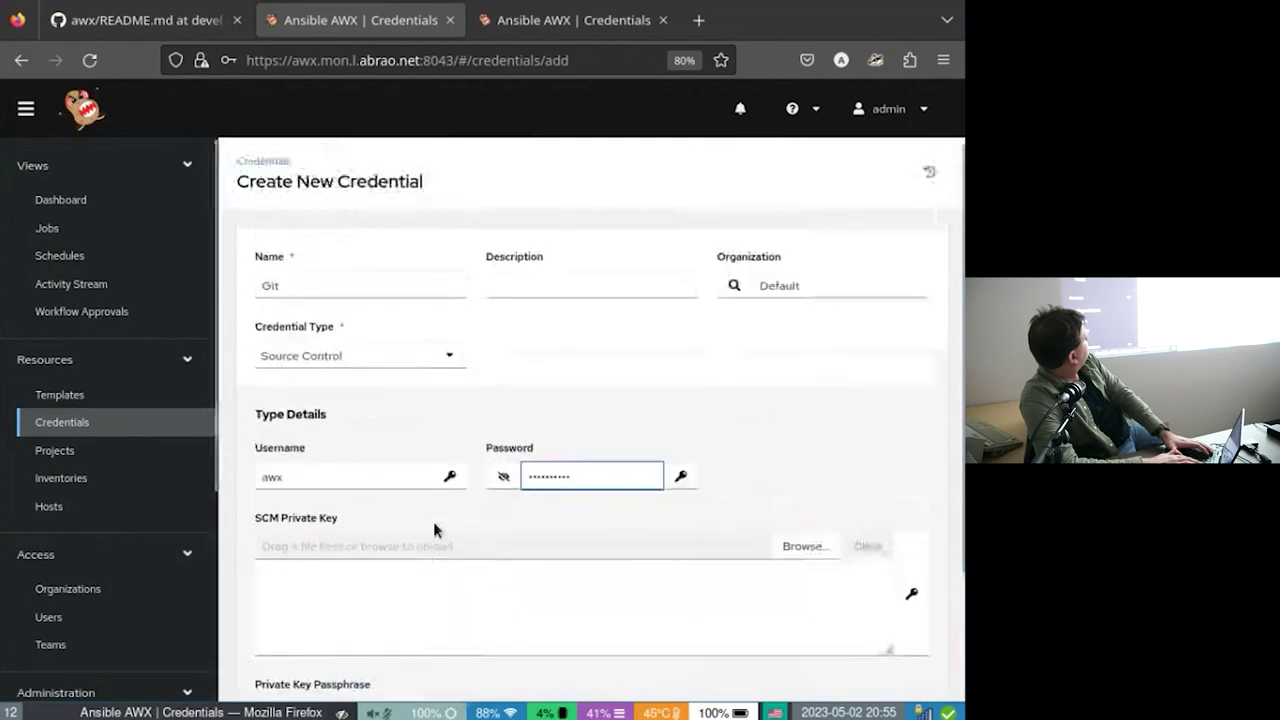
scroll(433, 522, down, 1)
scroll(433, 521, down, 2)
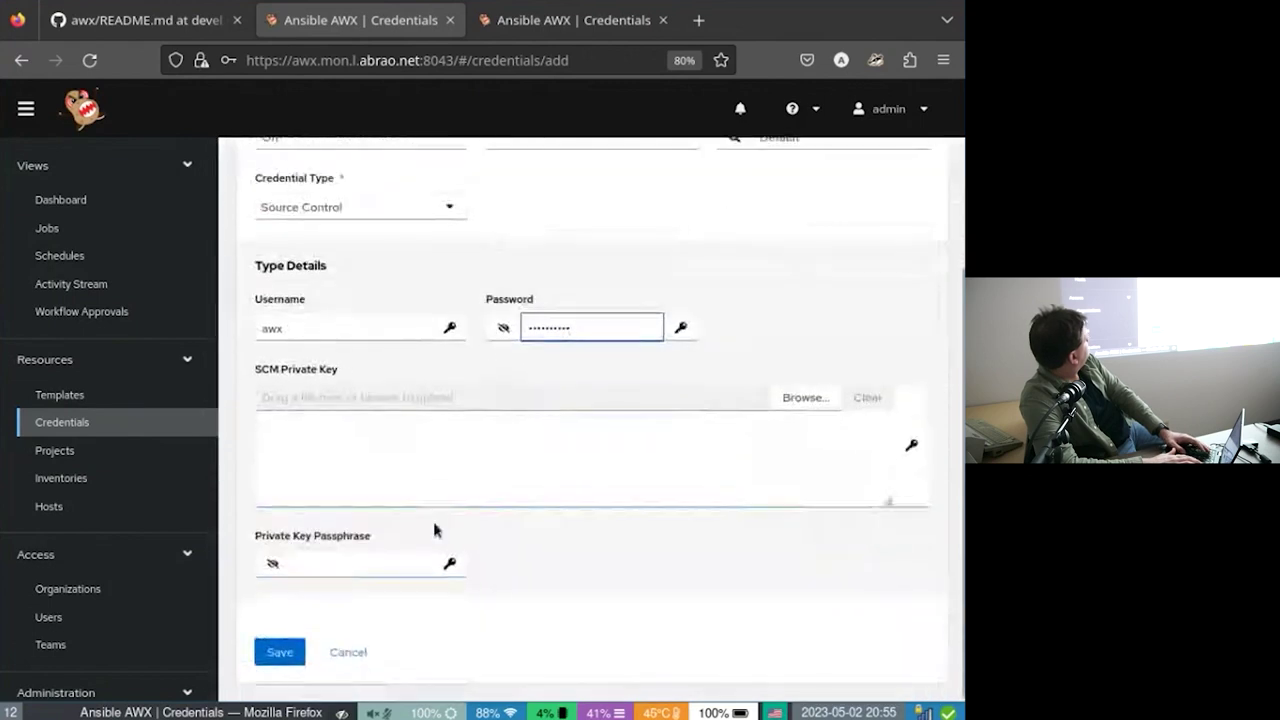
click(297, 651)
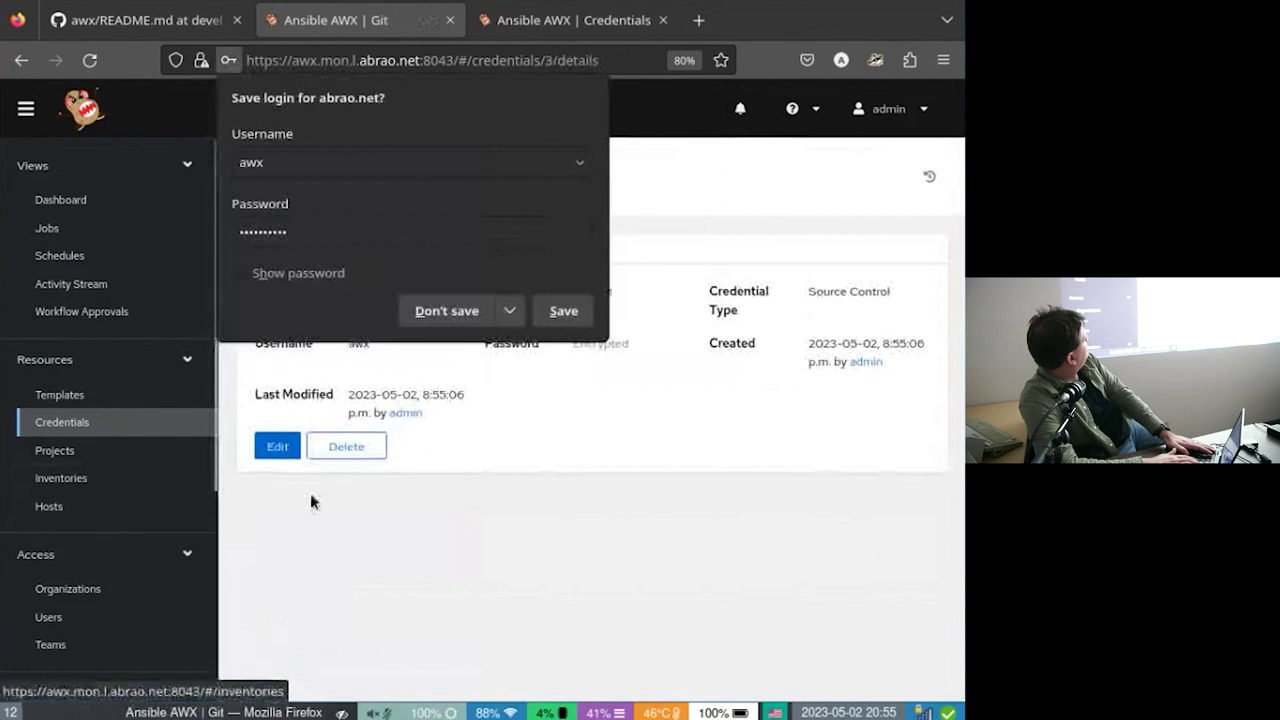
Decline the browser's save-login prompt, go to Projects and start adding a project.
click(340, 492)
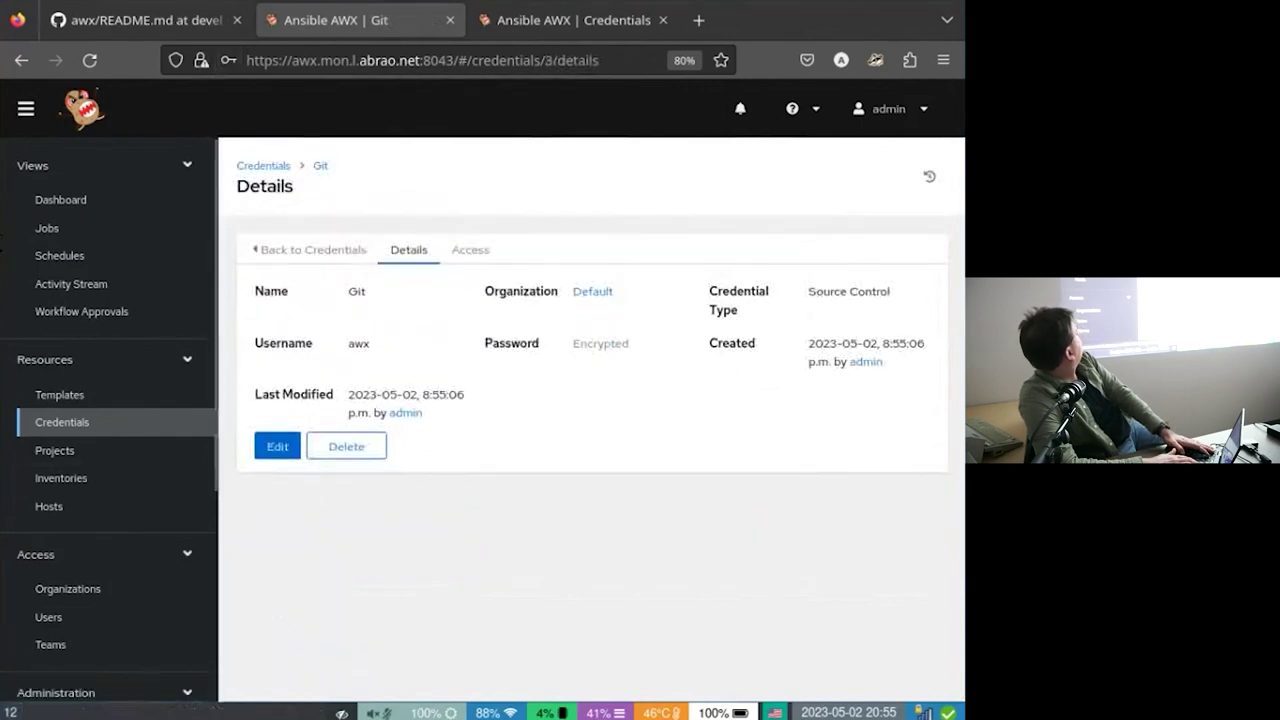
scroll(166, 386, down, 1)
scroll(166, 386, up, 1)
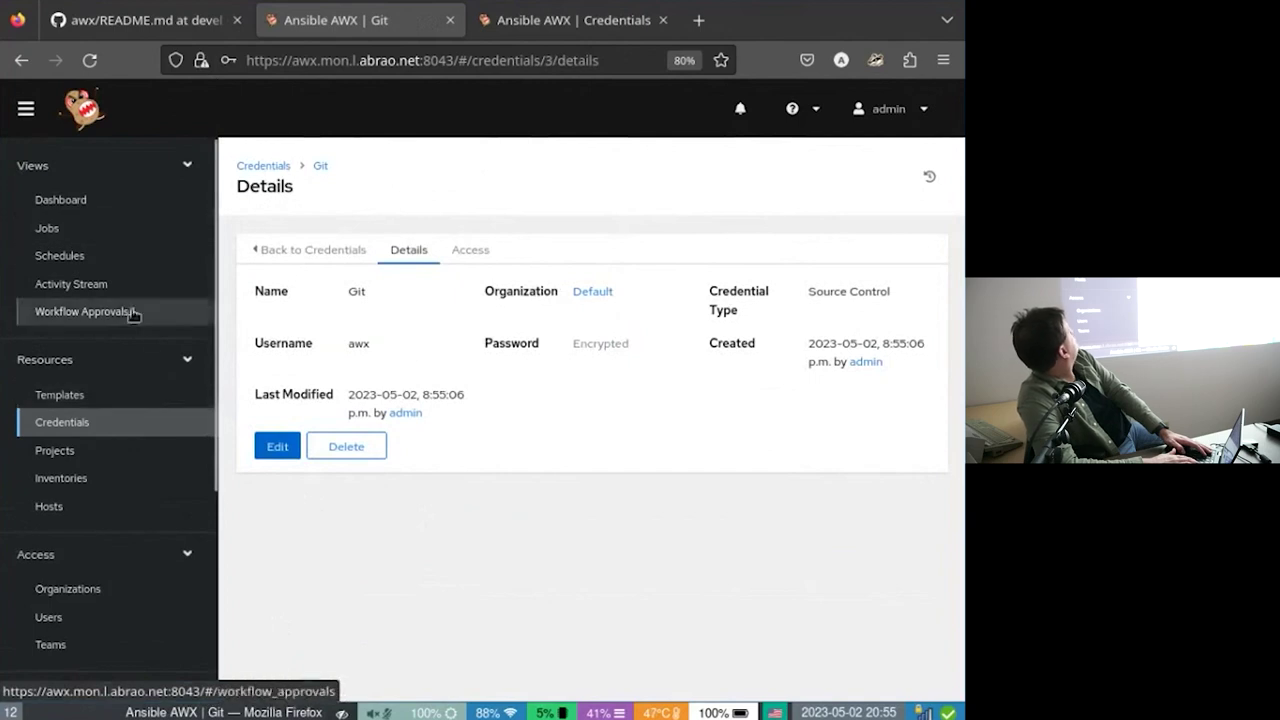
click(117, 477)
click(150, 450)
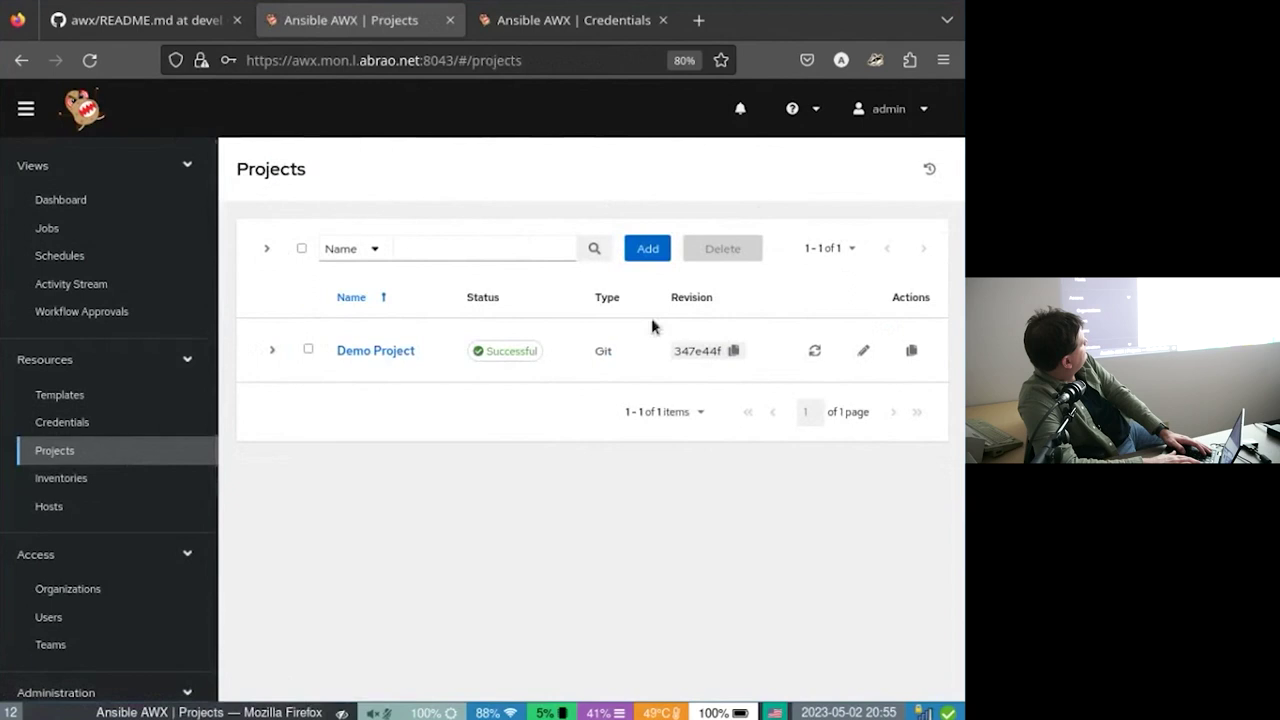
click(647, 248)
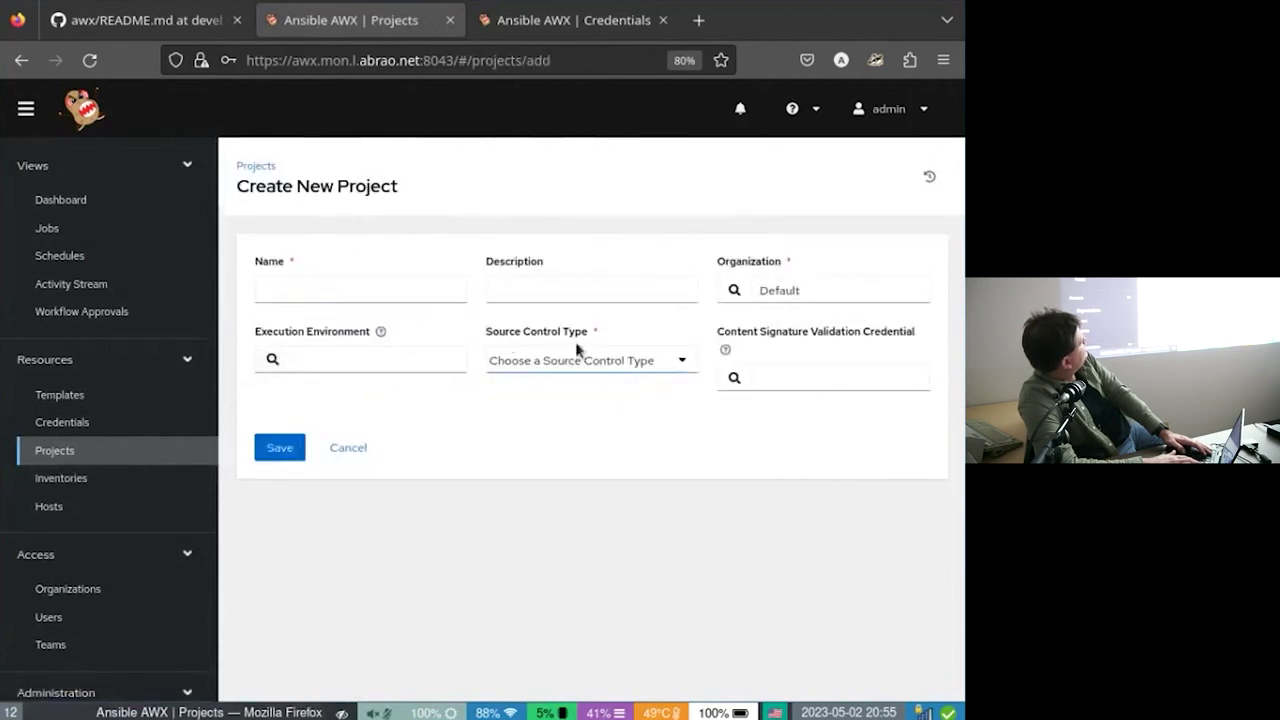
Name the new project 'Git' and set its source control type to Git.
click(334, 290)
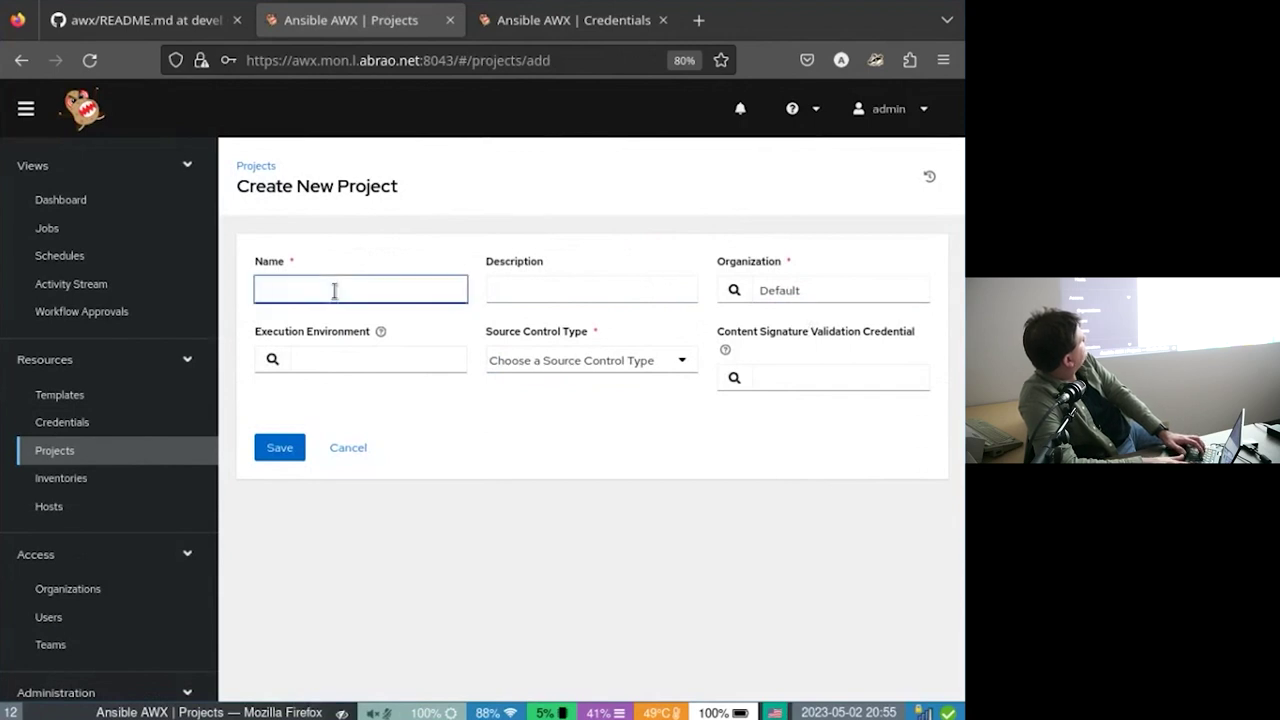
text(Git)
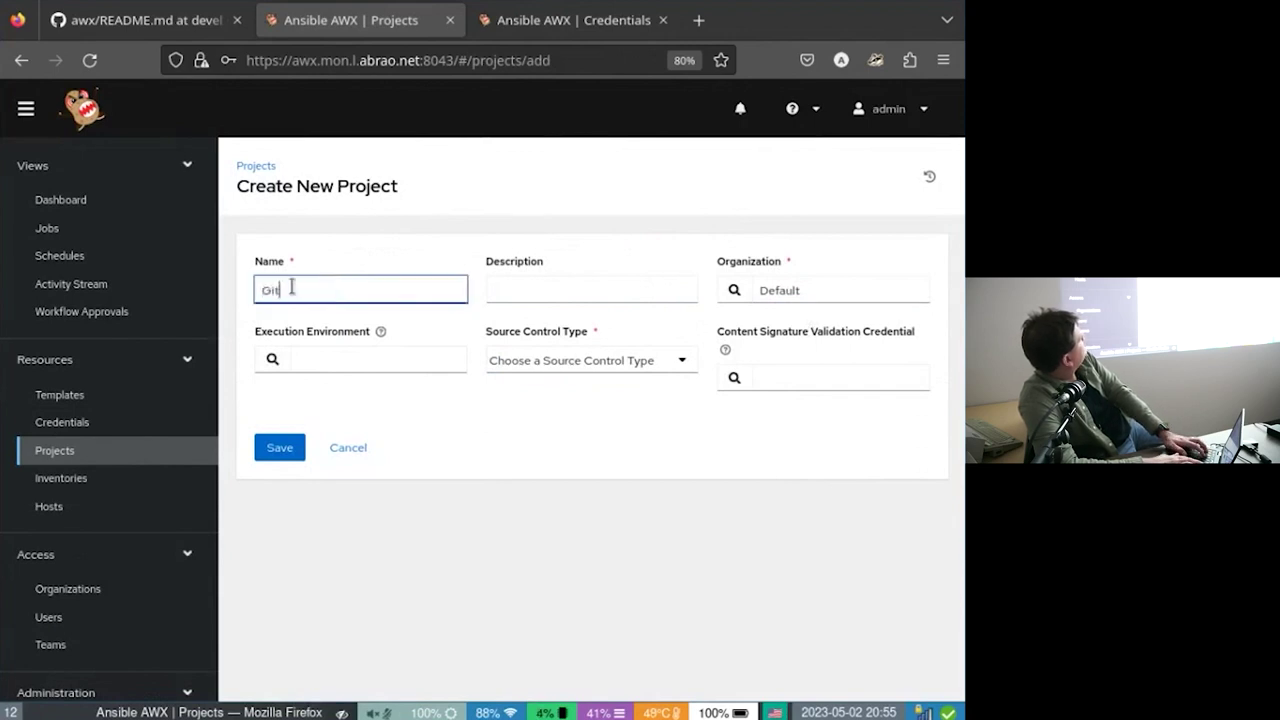
click(360, 388)
click(377, 358)
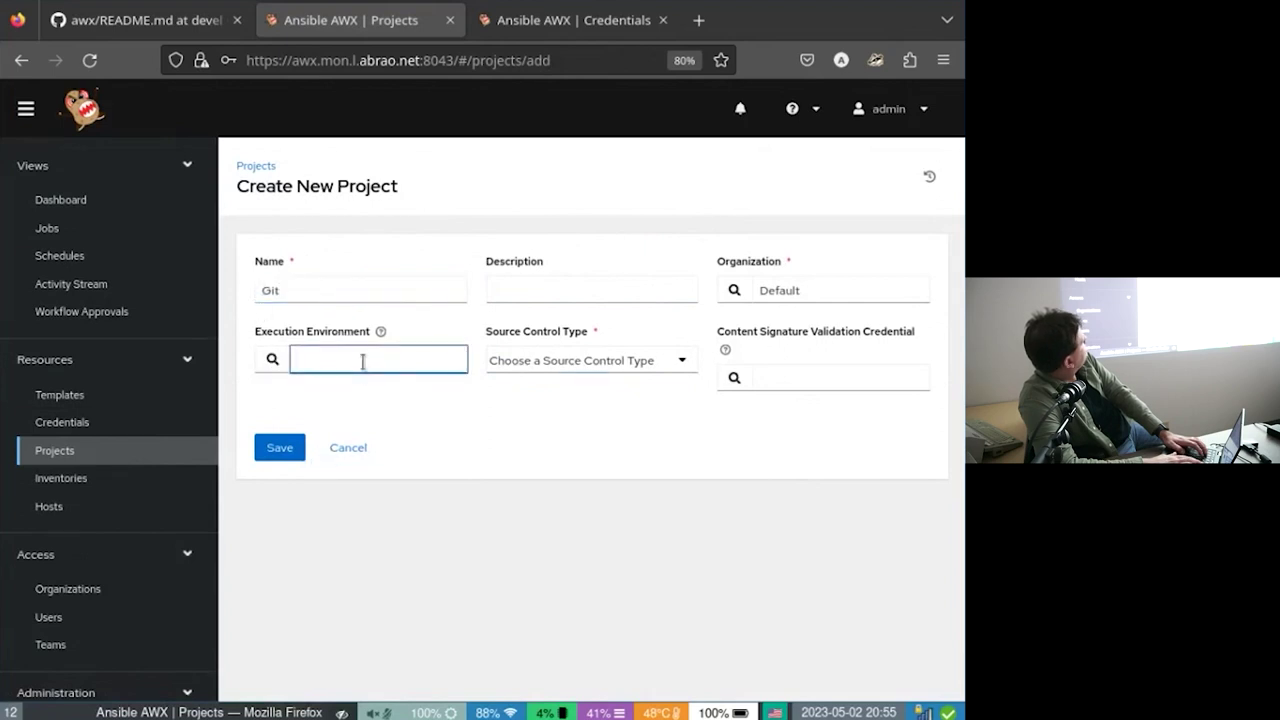
click(673, 357)
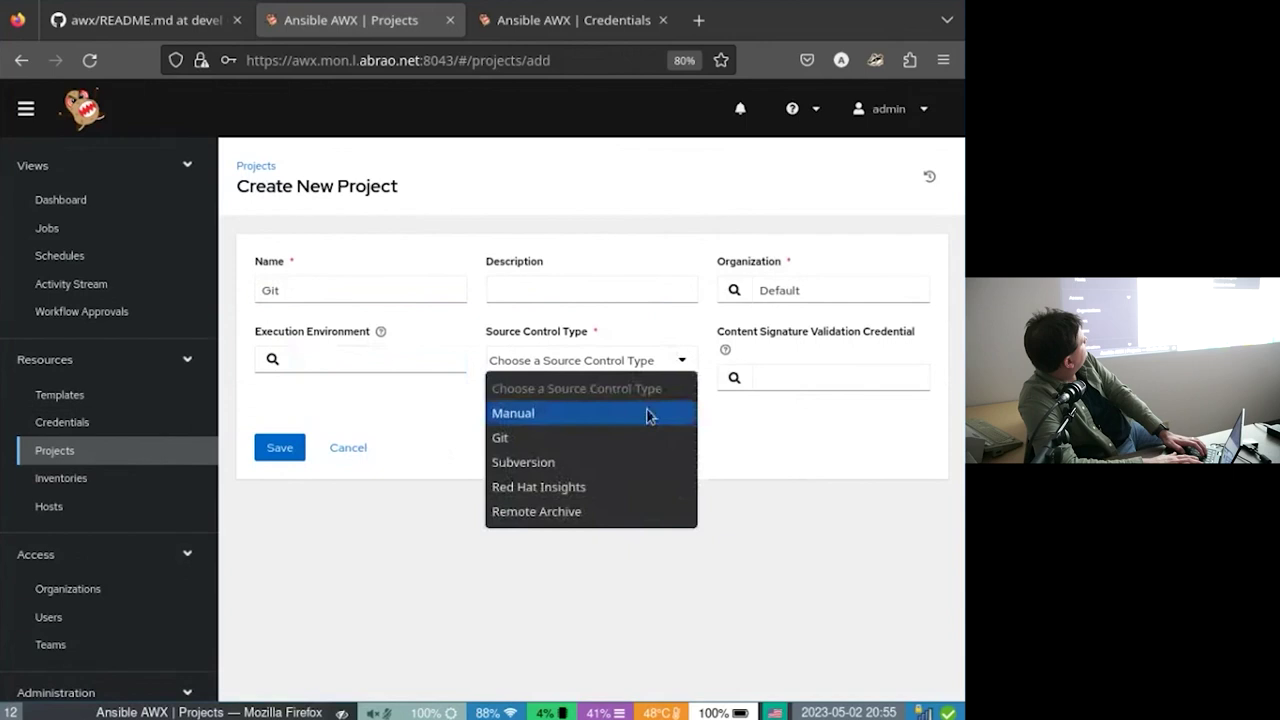
click(645, 442)
click(372, 491)
text(https://git.hue3.ca/ansible/ansible.g)
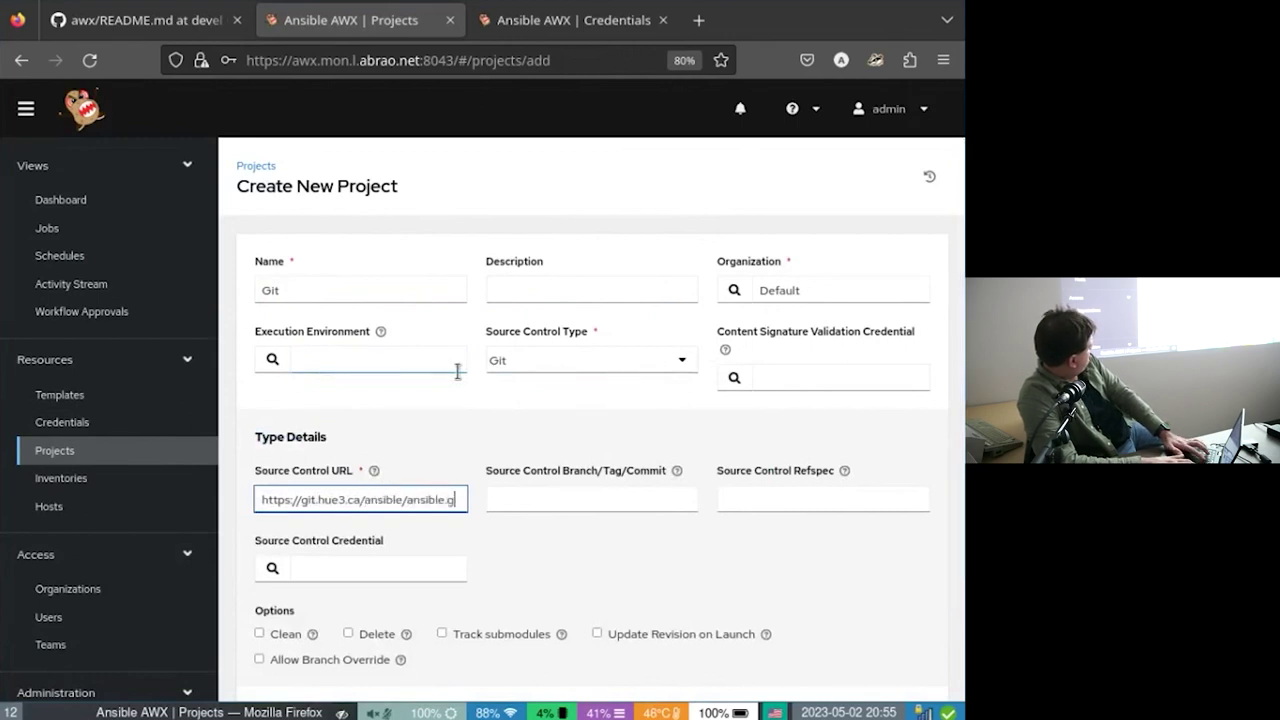
text(it)
key(Tab)
key(Tab)
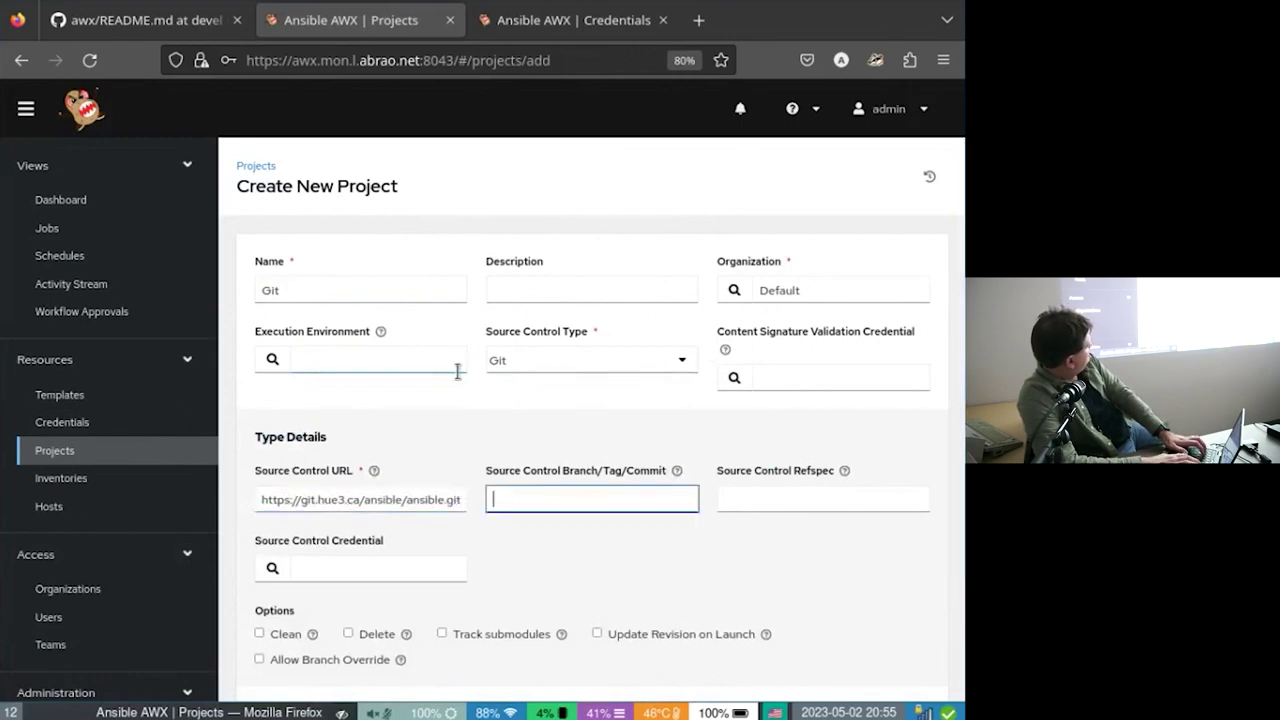
key(Tab)
key(Tab)
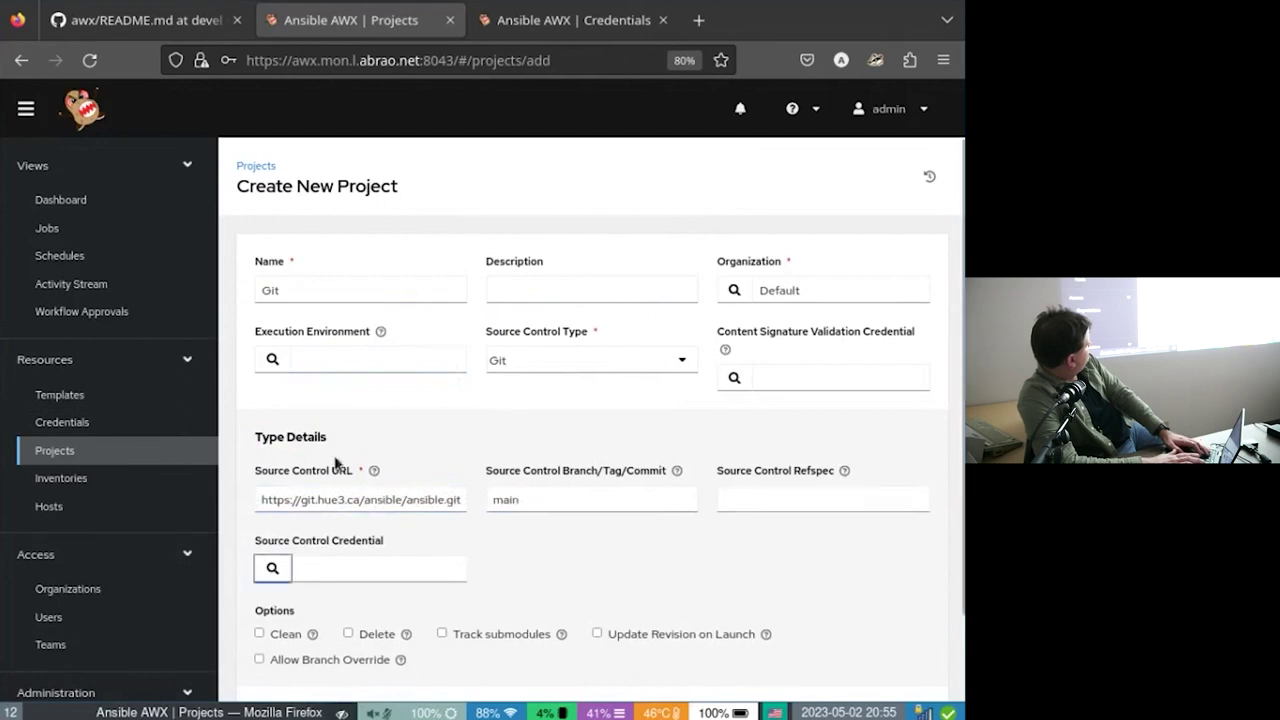
key(Tab)
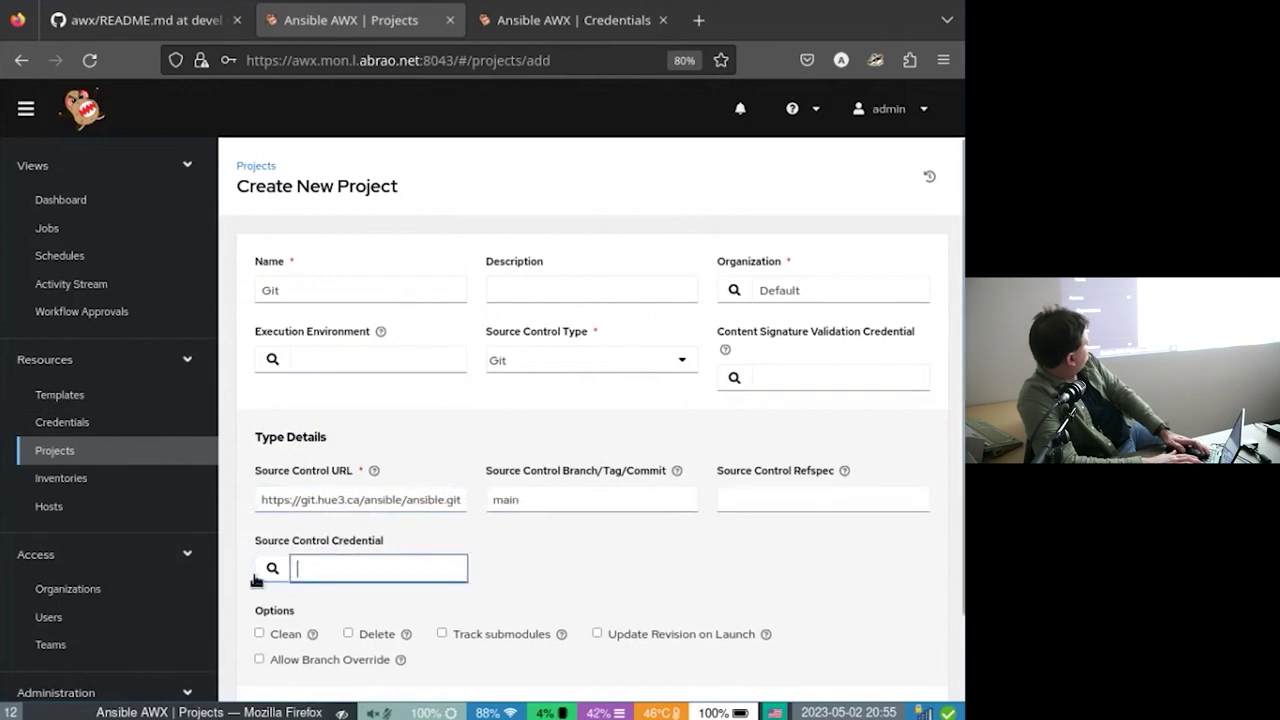
click(256, 575)
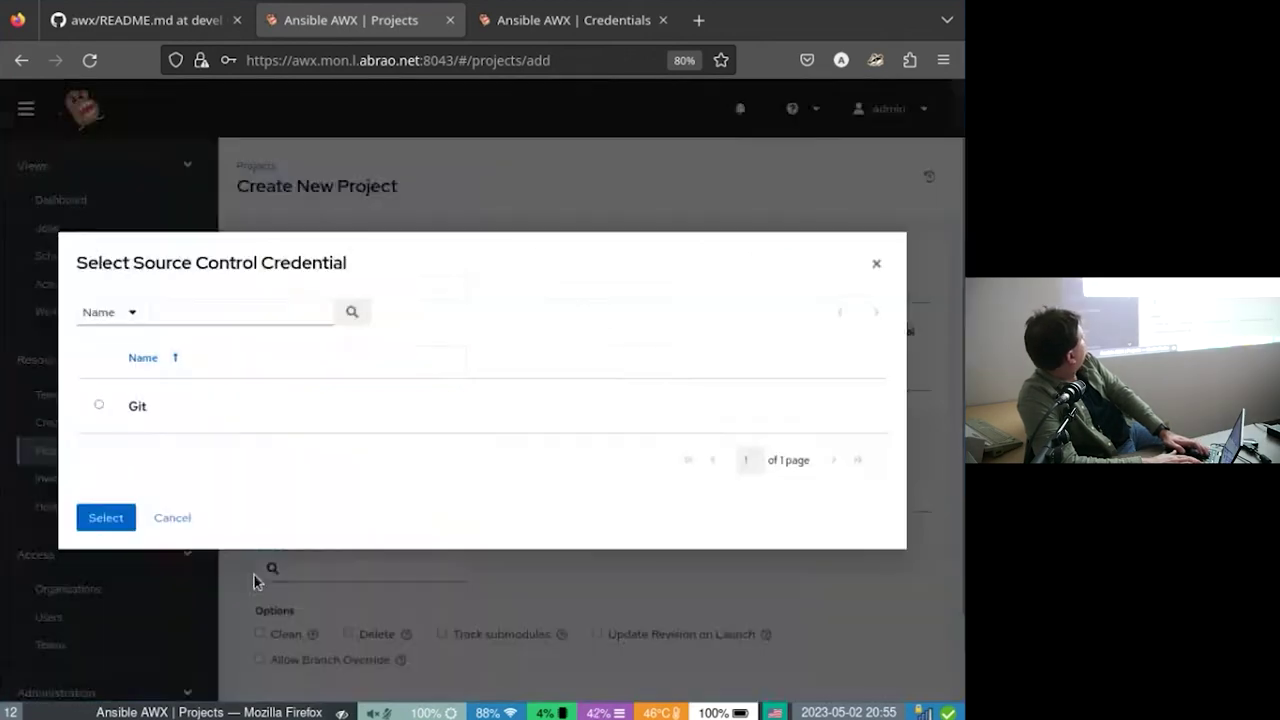
click(123, 415)
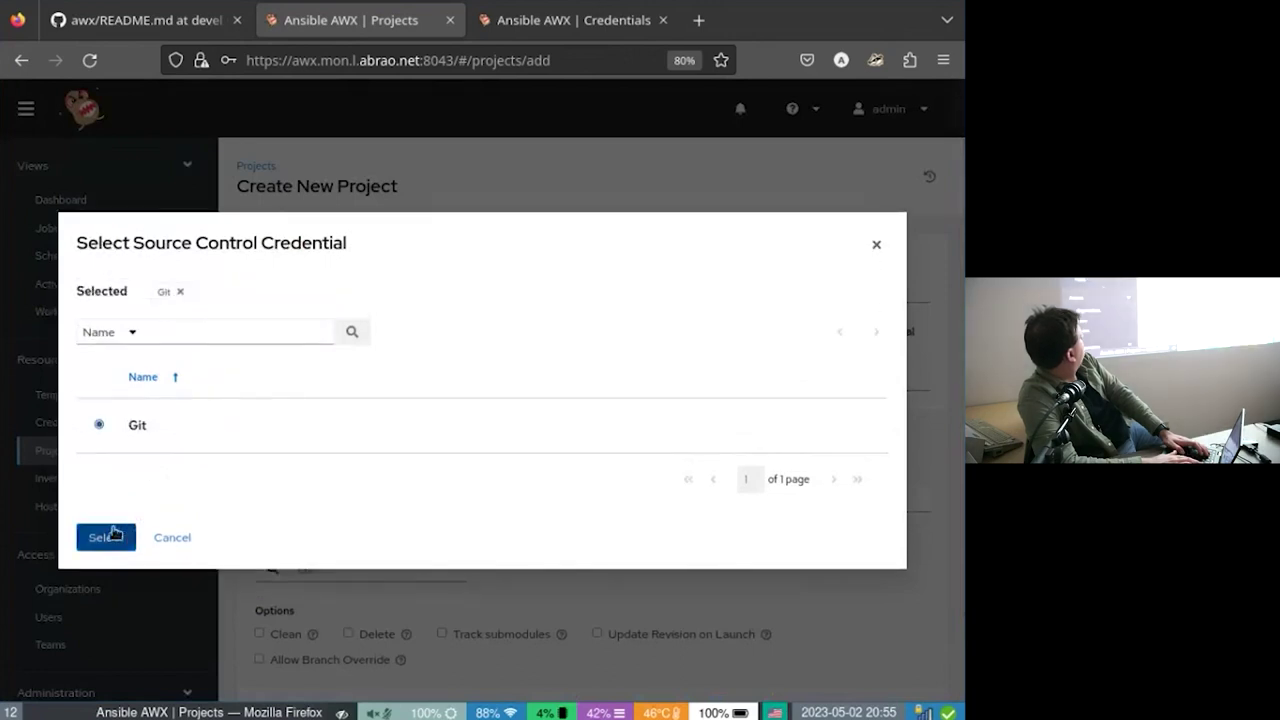
click(98, 537)
scroll(558, 481, down, 2)
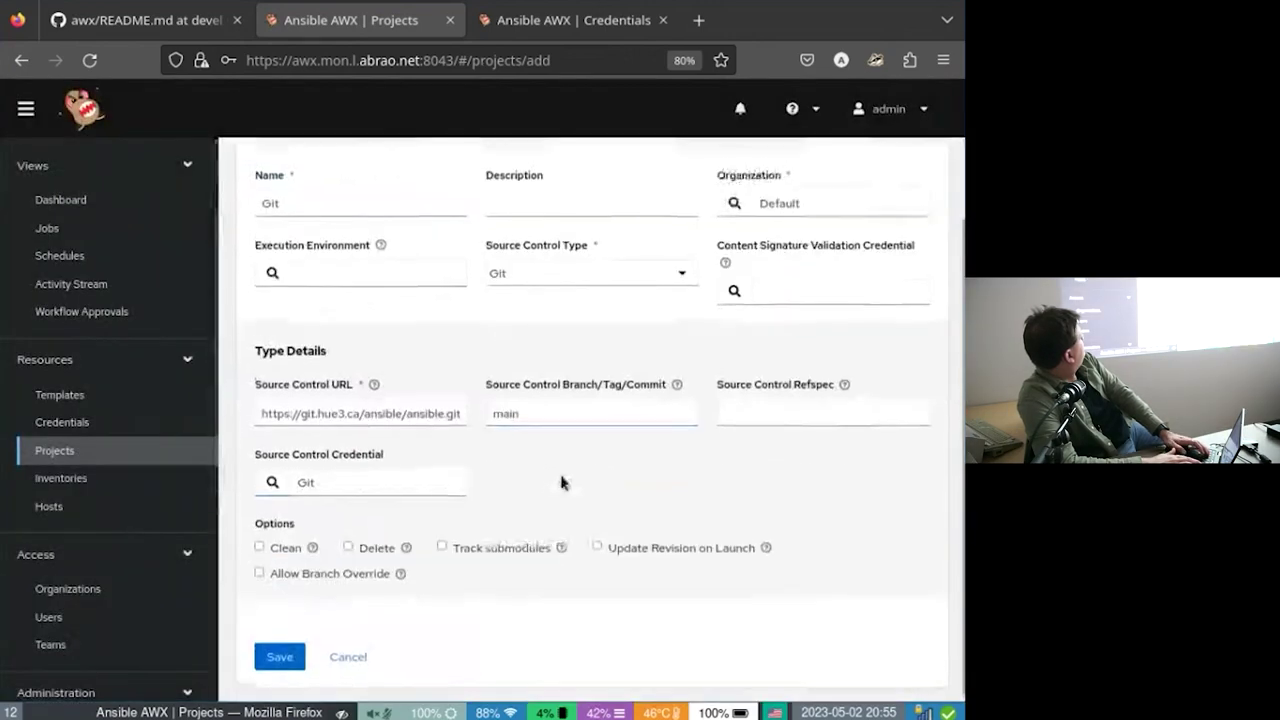
Save the Git project, let it sync successfully at revision 9582a51, then return to Projects.
click(294, 656)
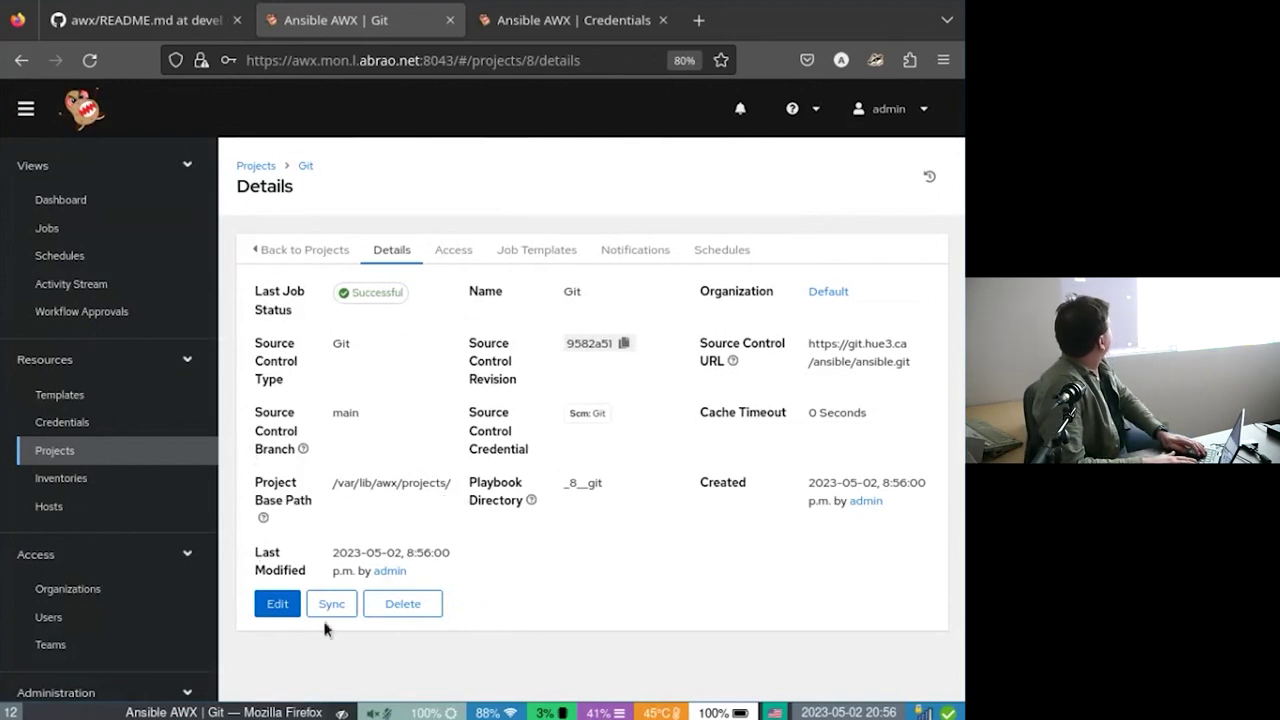
click(273, 256)
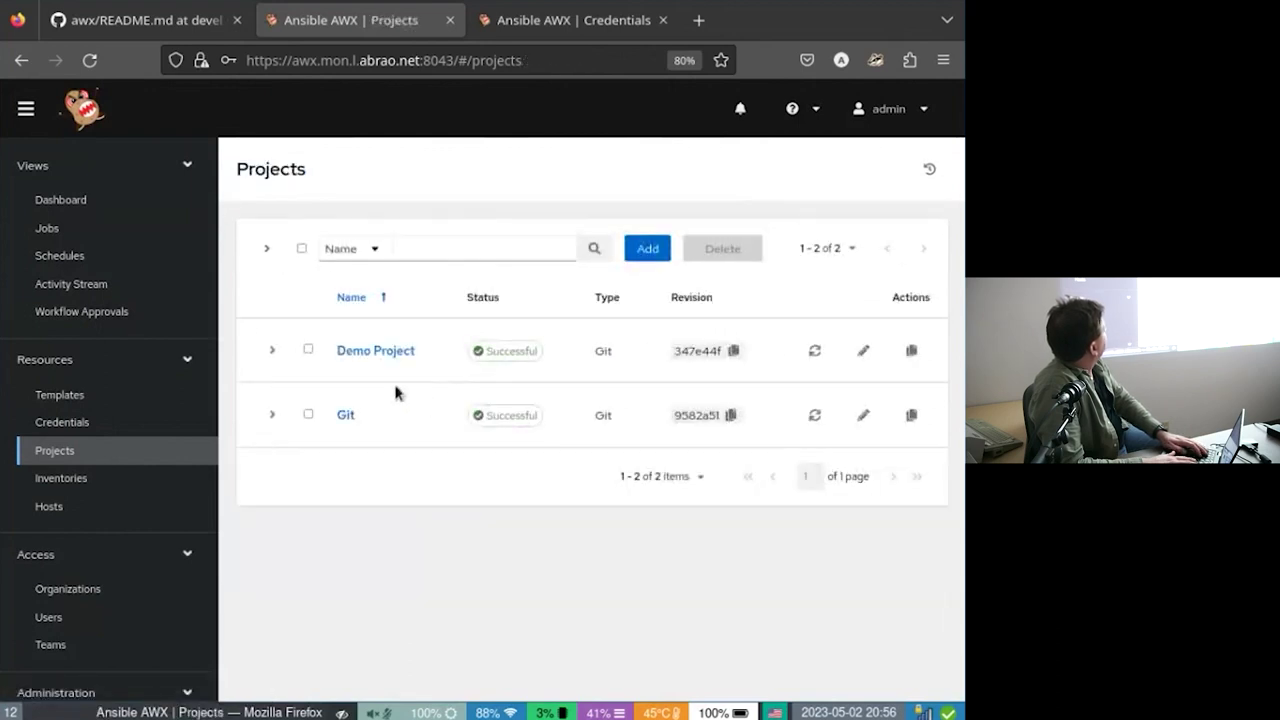
Select Demo Project and confirm its deletion.
click(309, 350)
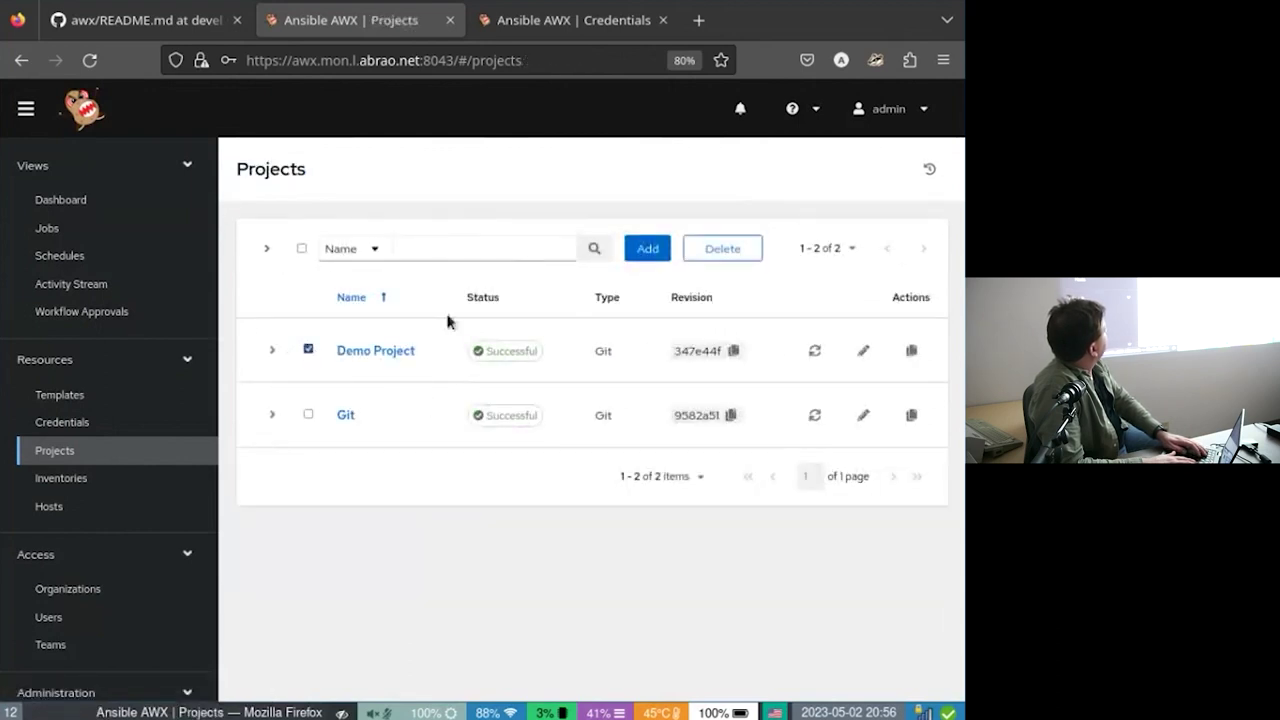
click(722, 256)
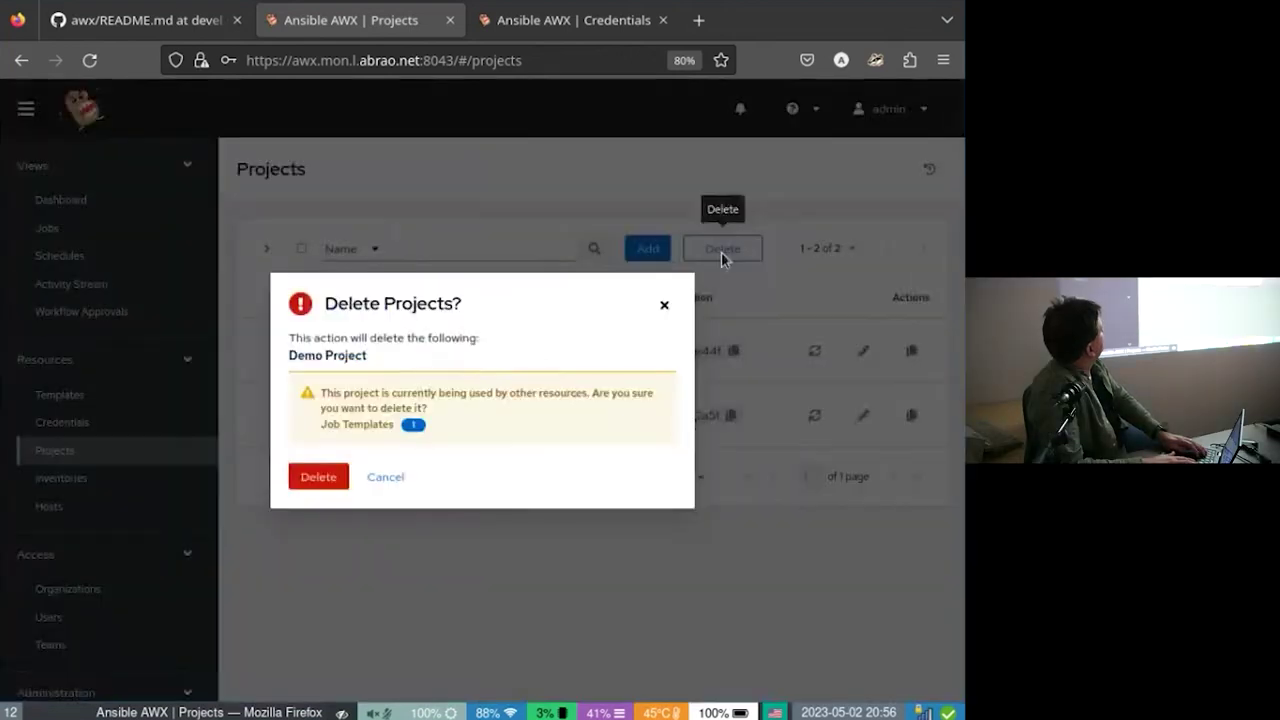
click(307, 476)
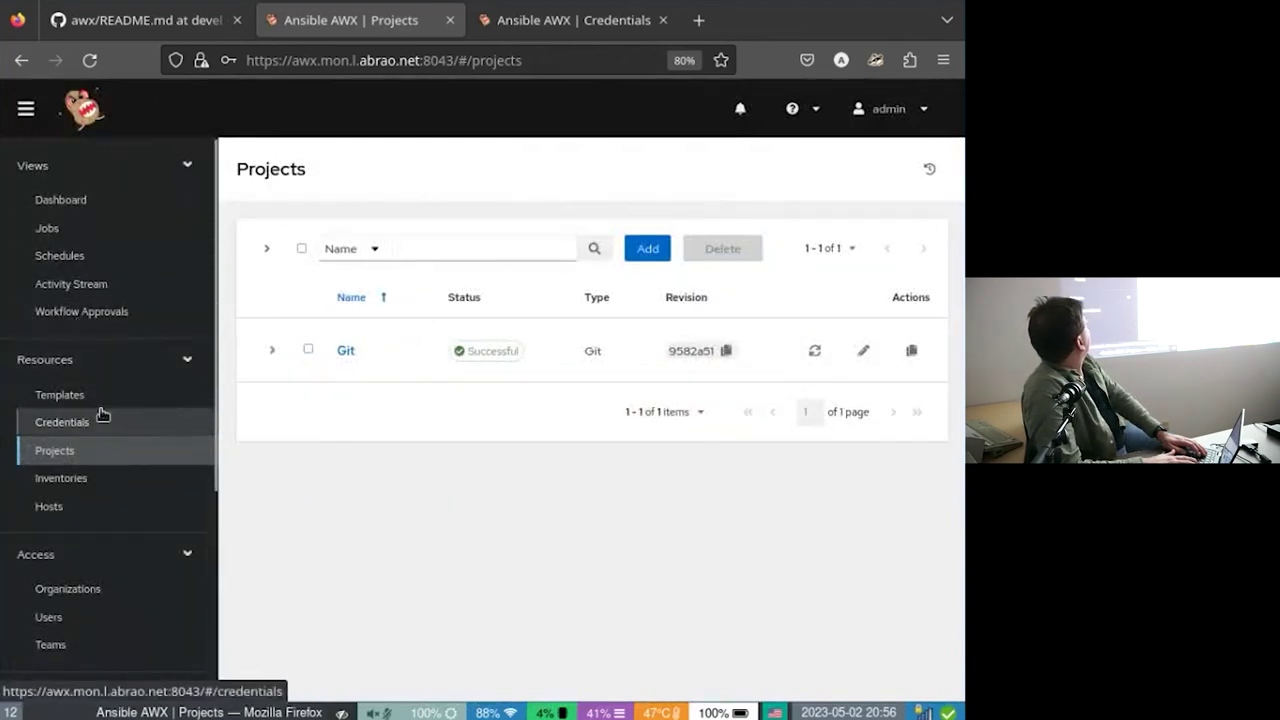
Go to Inventories and delete Demo Inventory, confirming the deletion dialog.
click(118, 477)
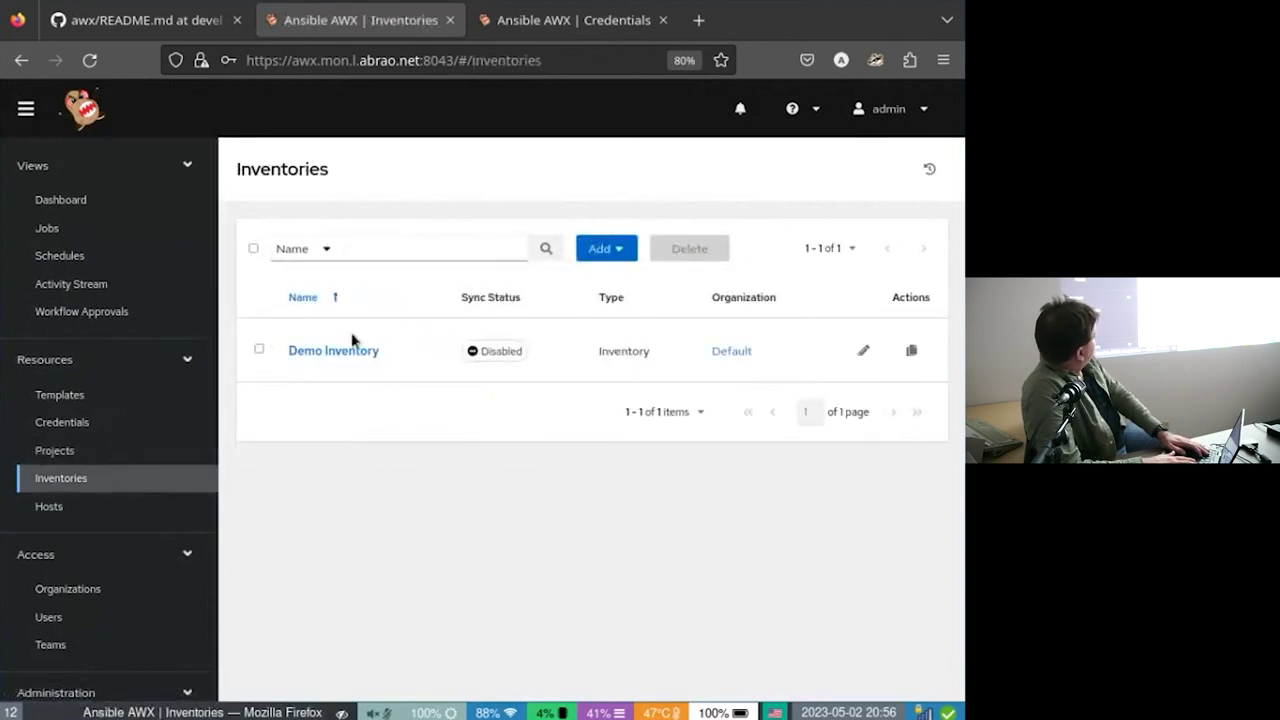
click(258, 347)
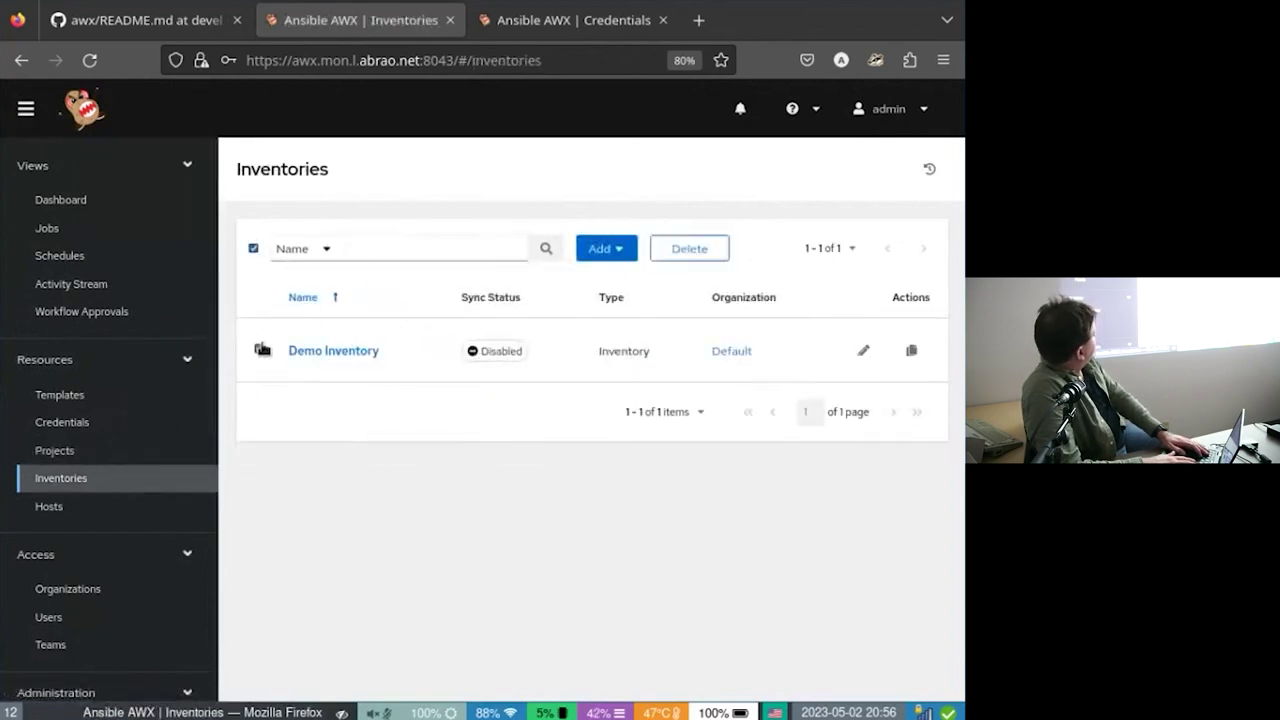
click(672, 250)
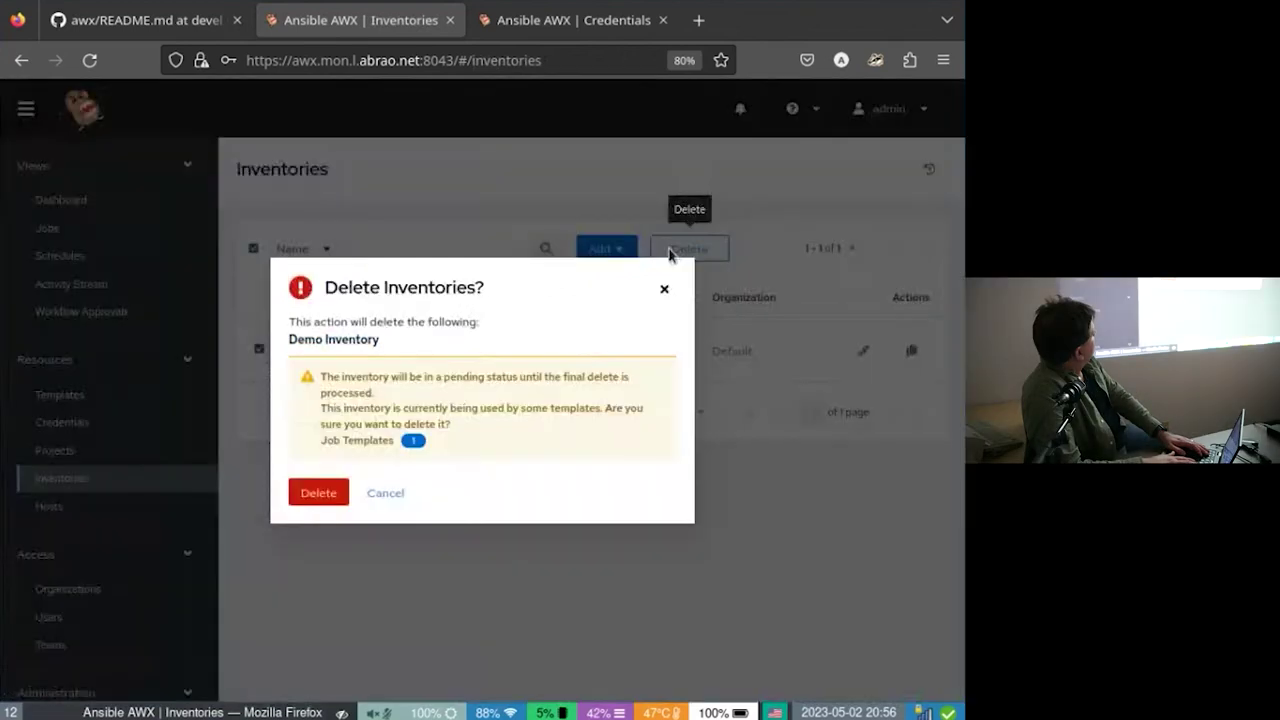
click(315, 492)
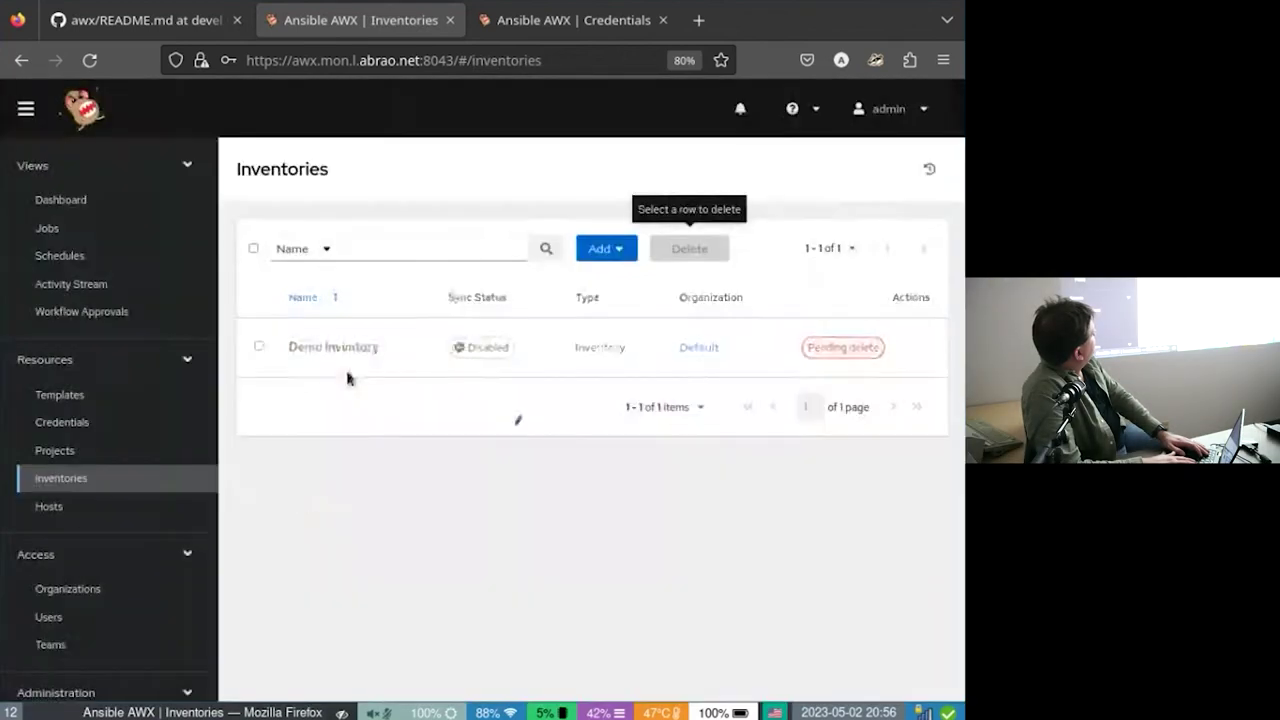
click(603, 250)
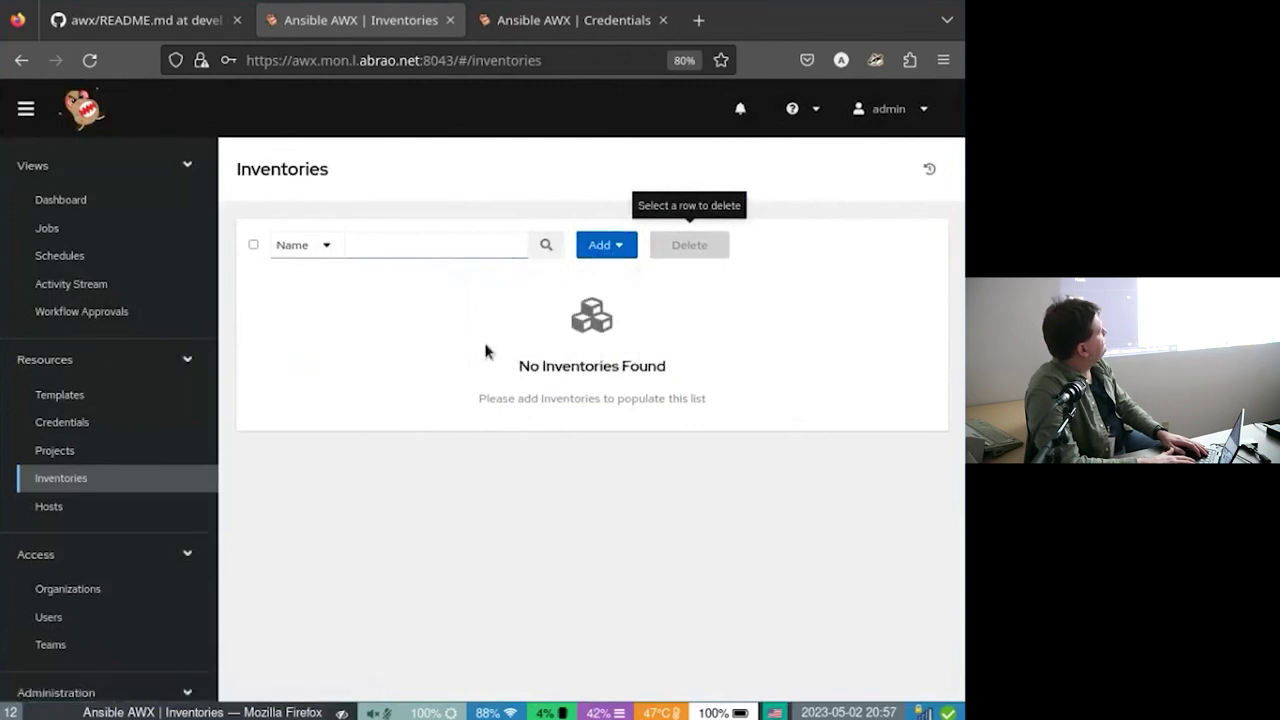
Start a standard inventory and name it 'Inventory'.
click(582, 245)
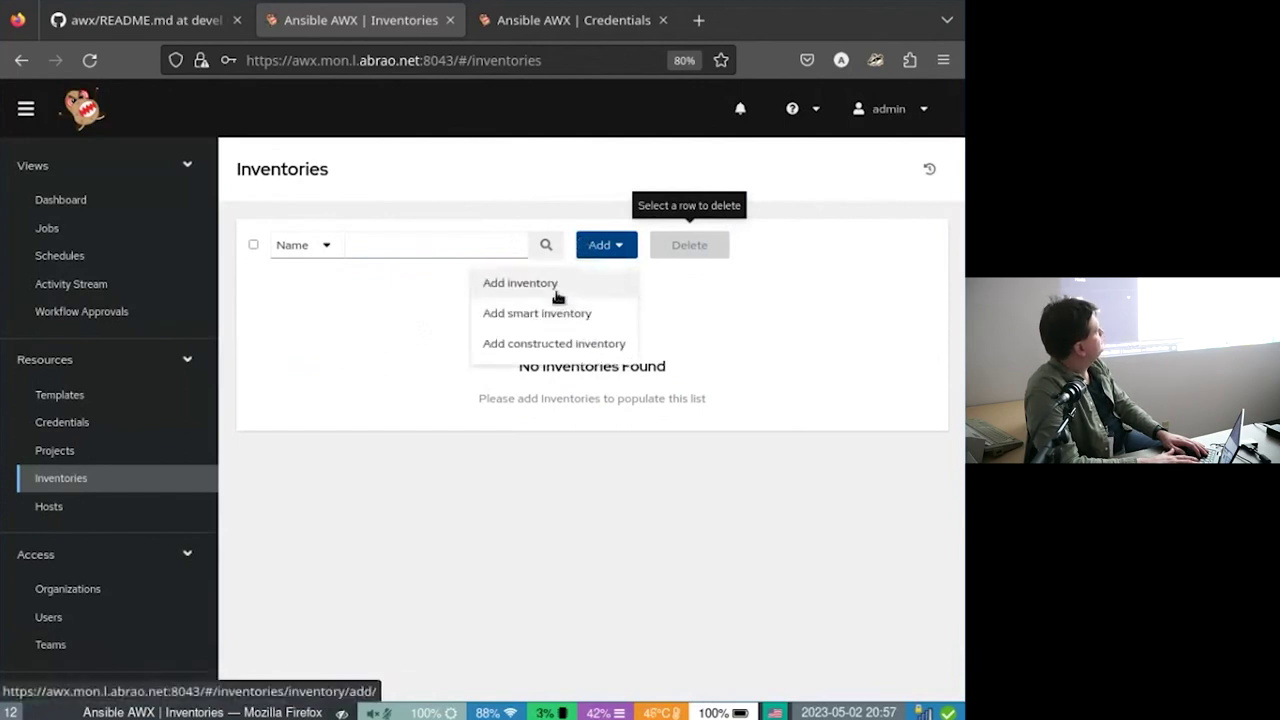
click(552, 292)
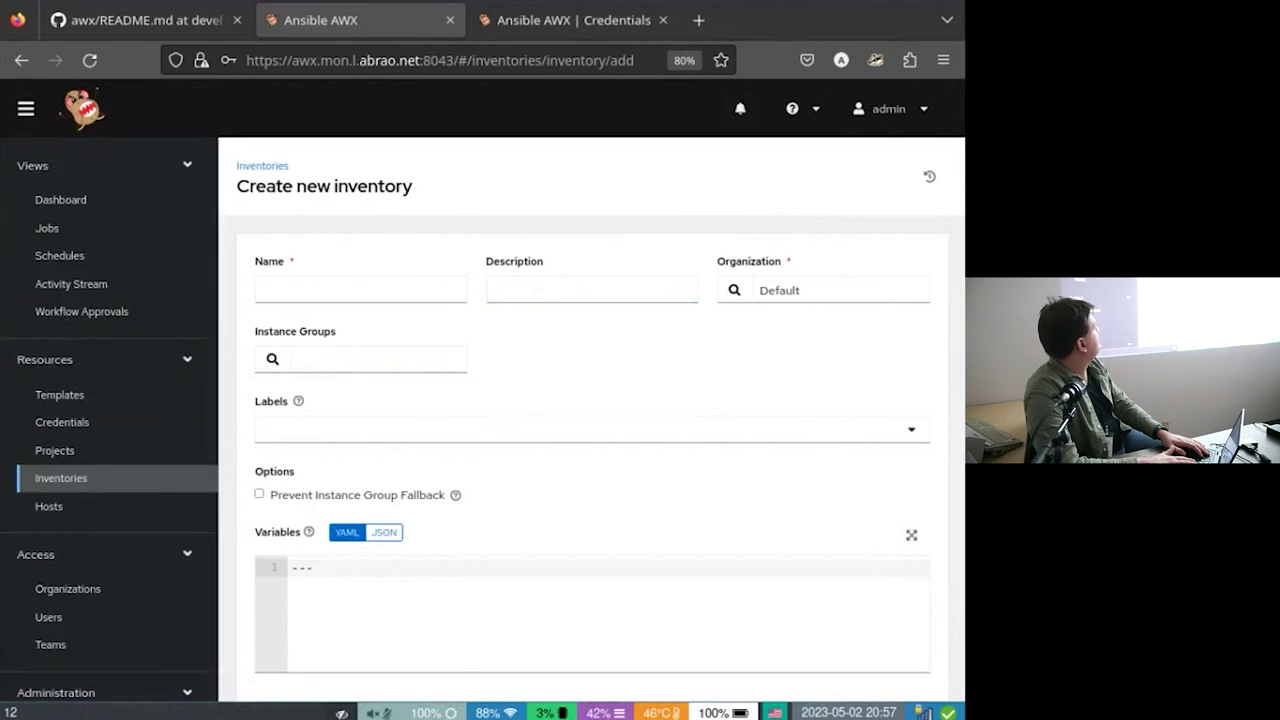
click(311, 292)
text(Ho)
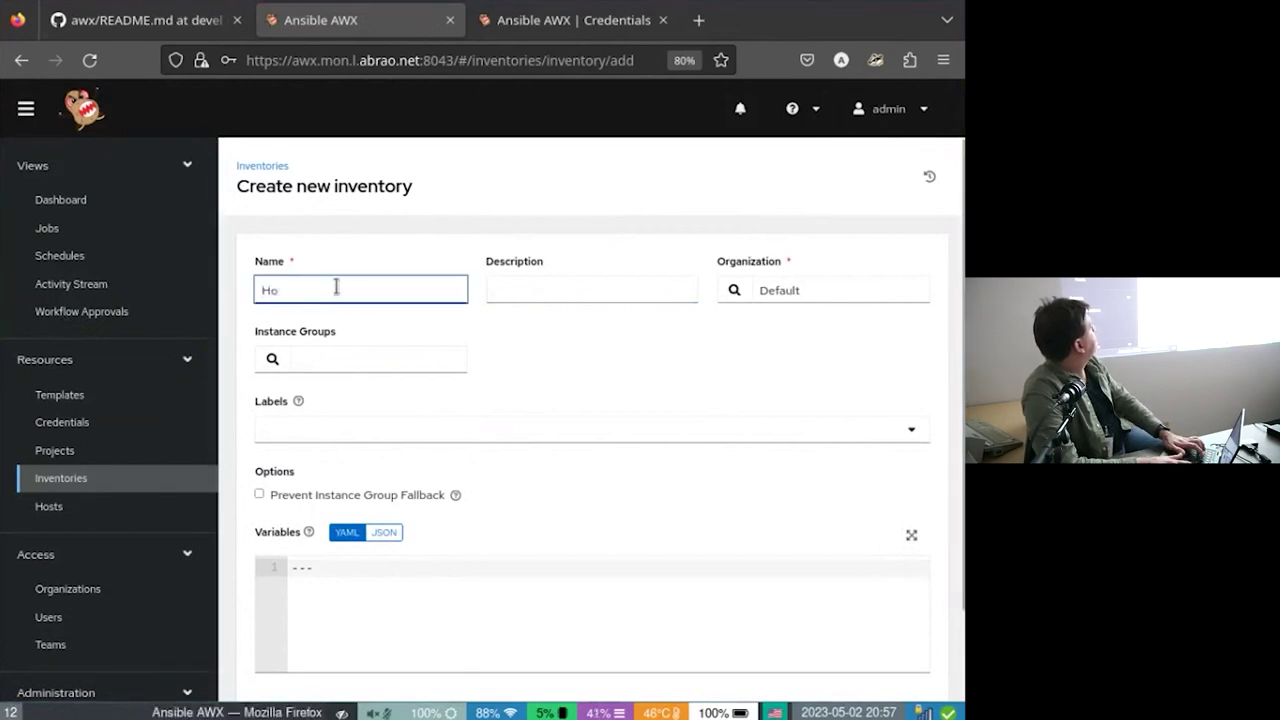
key(BackSpace)
key(BackSpace)
key(BackSpace)
key(BackSpace)
key(BackSpace)
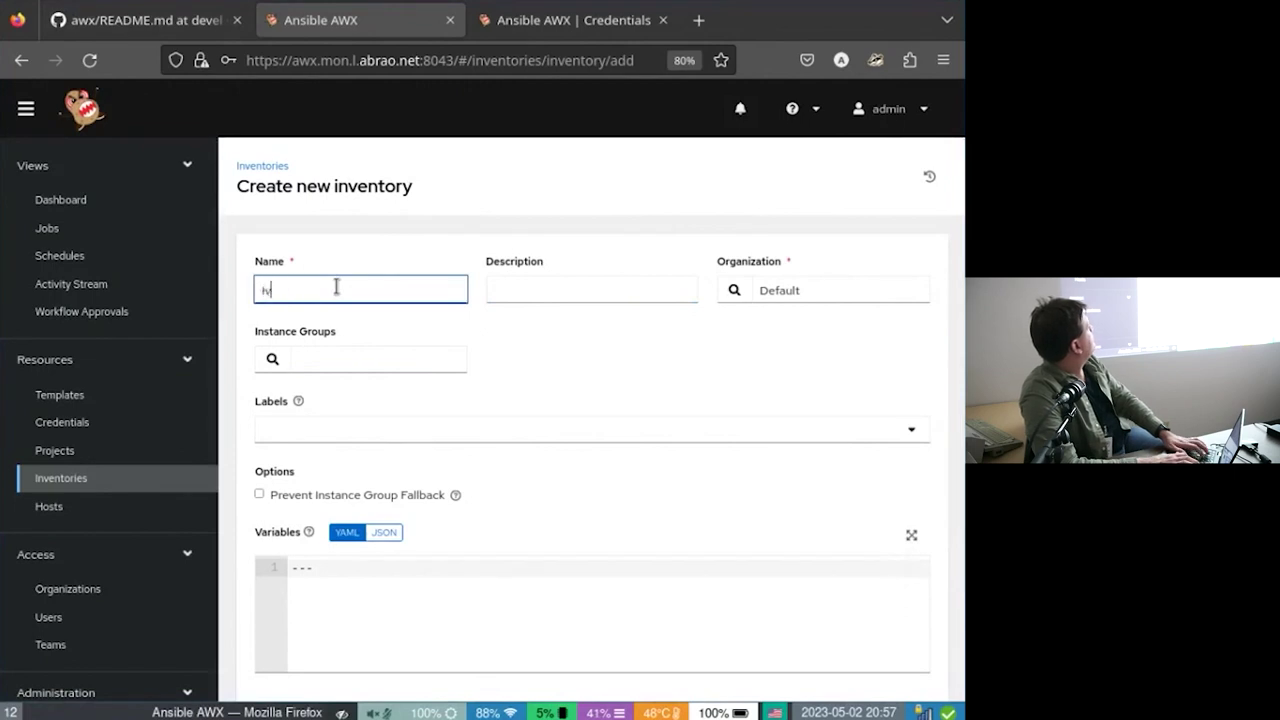
text(Inventory)
key(Tab)
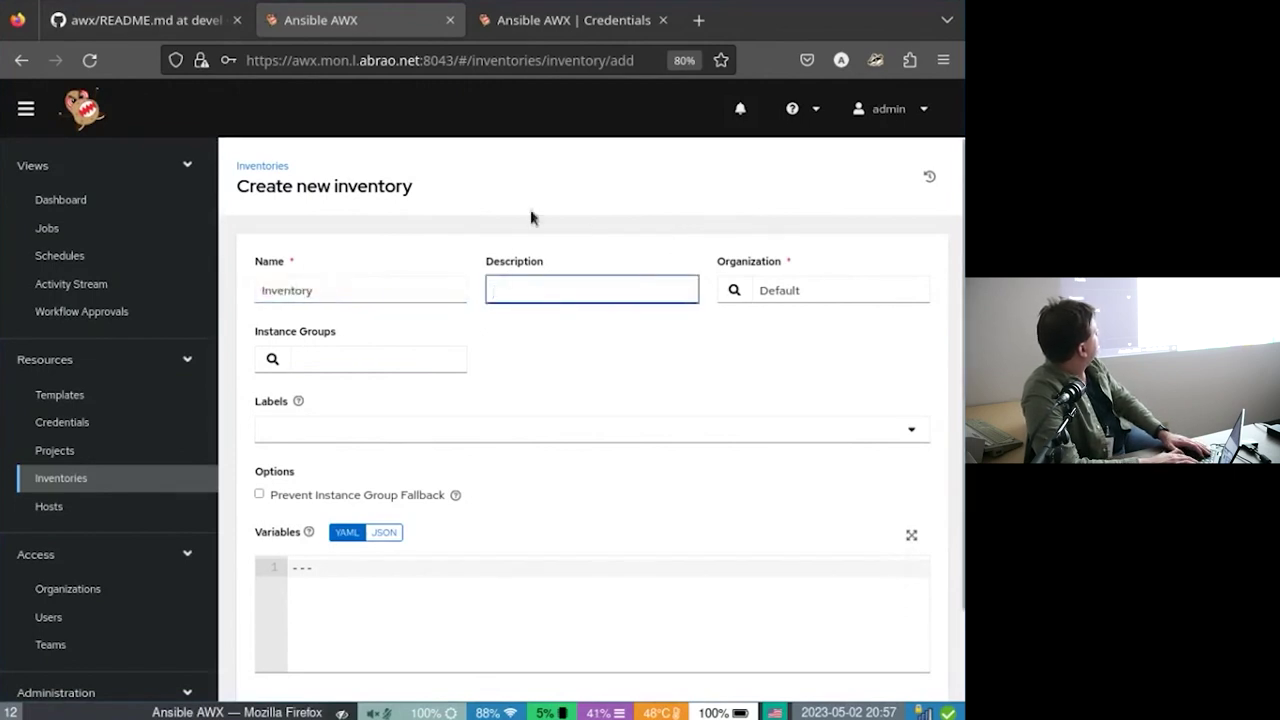
Leave instance groups empty and save the inventory under the Default organization.
click(266, 366)
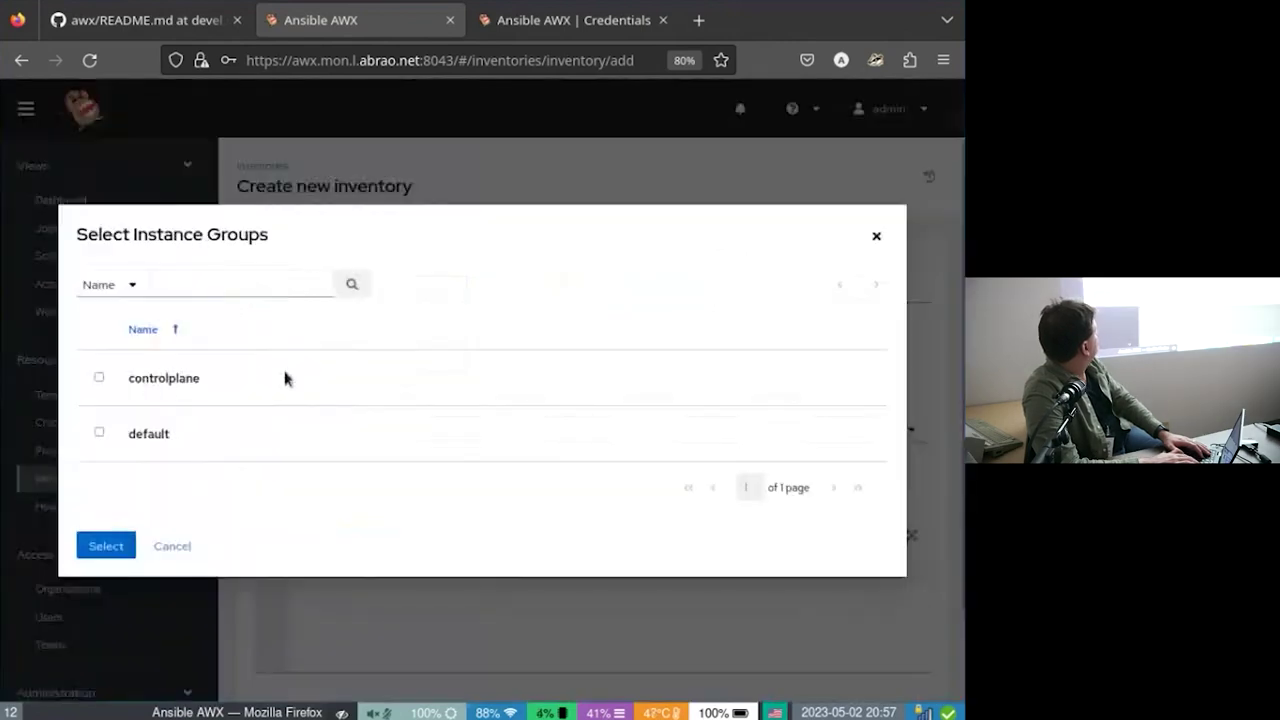
key(Escape)
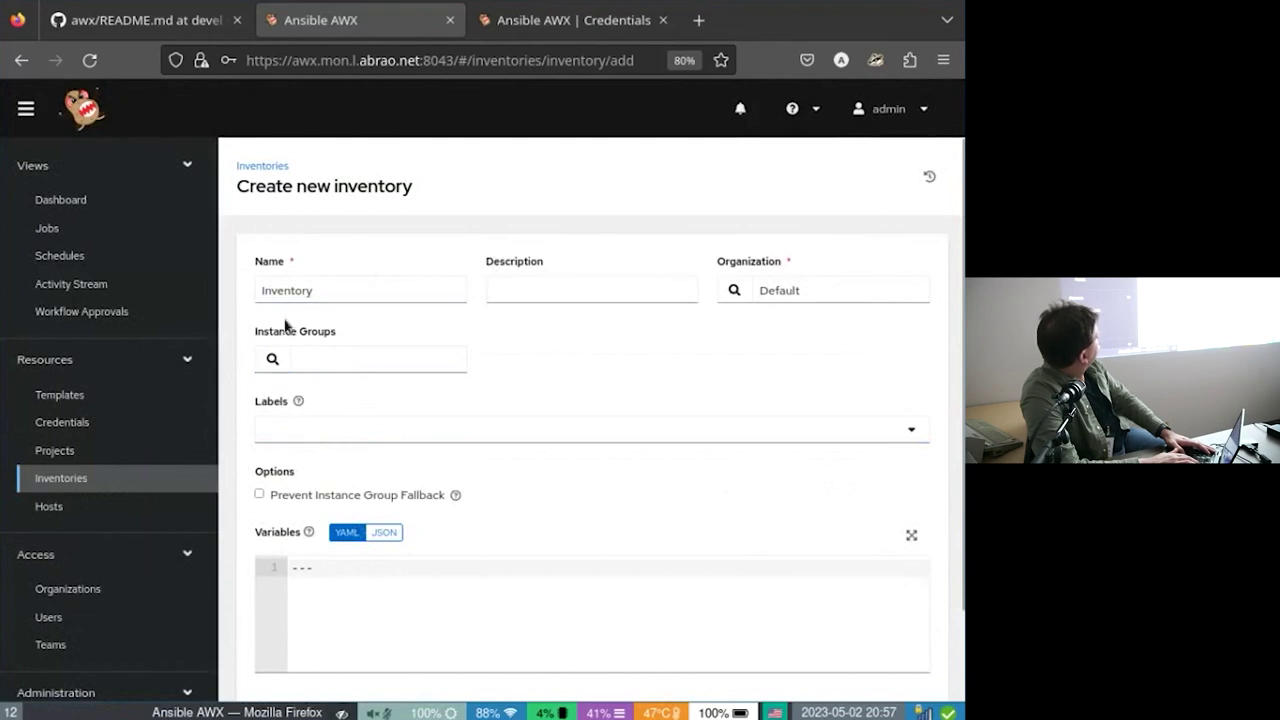
click(272, 360)
key(Escape)
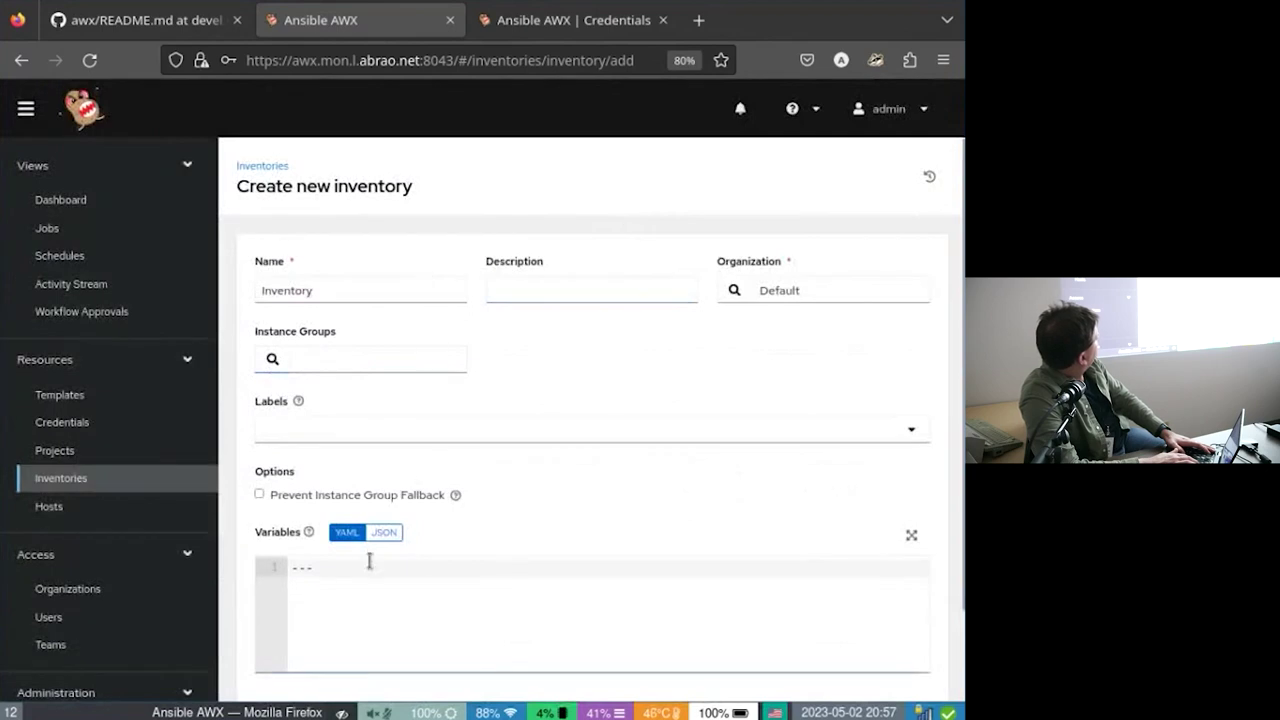
scroll(384, 398, down, 2)
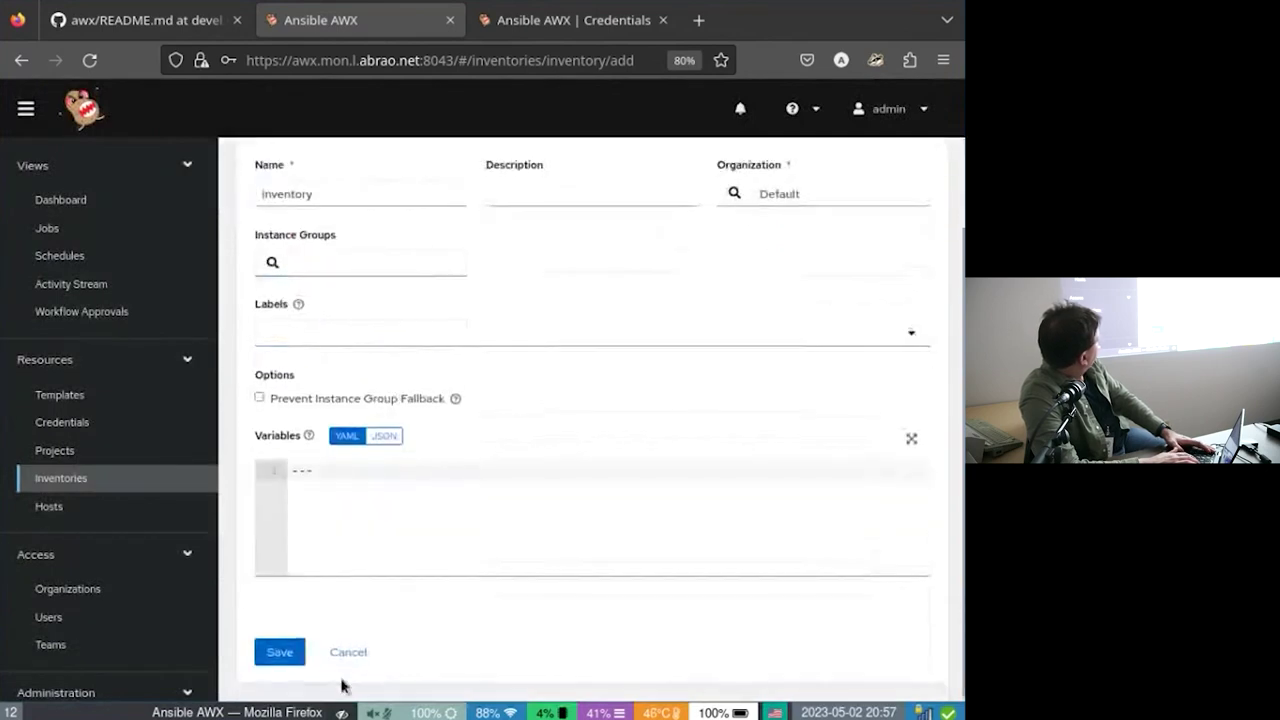
click(272, 655)
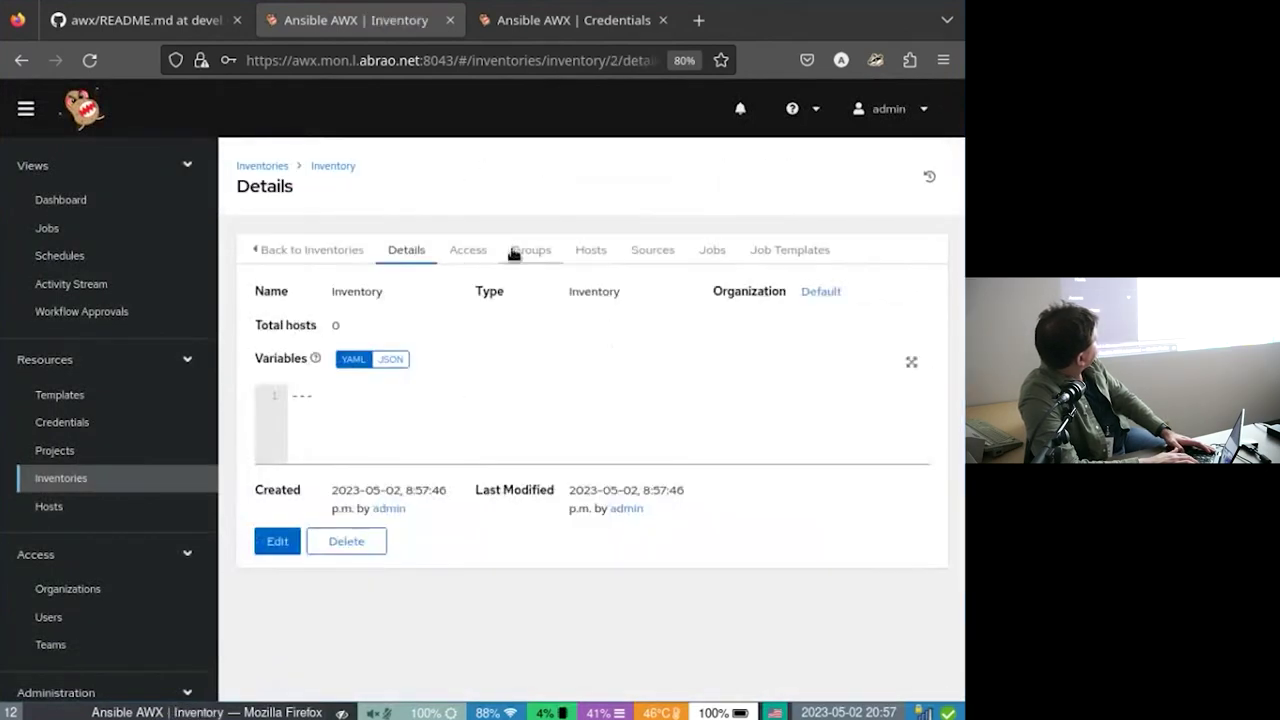
Add a new inventory source named 'Git Inventory' of type Sourced from a Project.
click(575, 252)
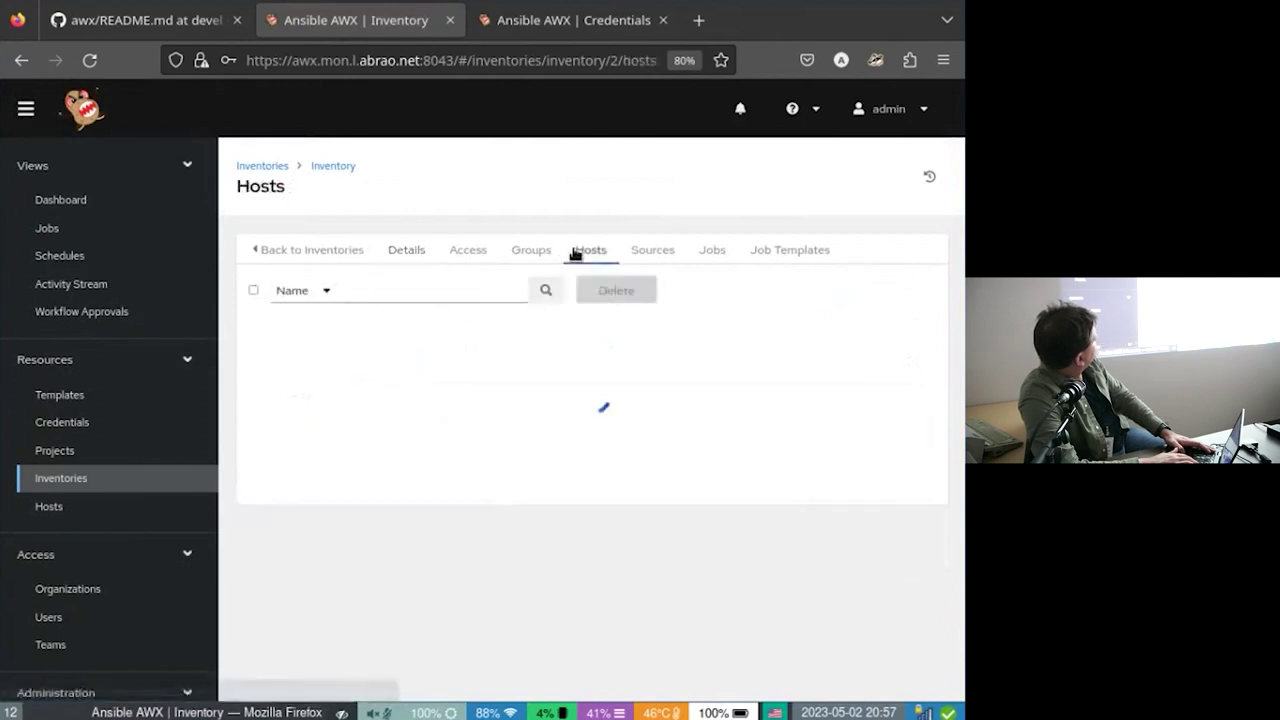
click(658, 247)
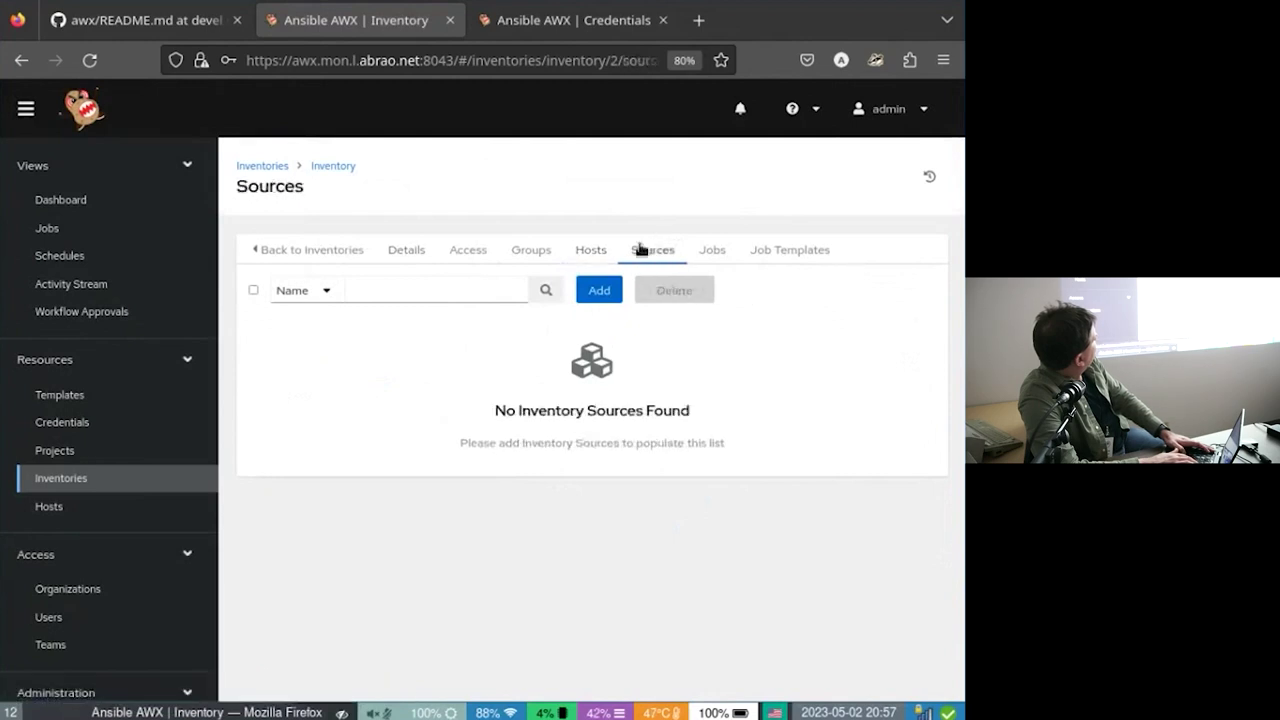
click(590, 290)
click(369, 288)
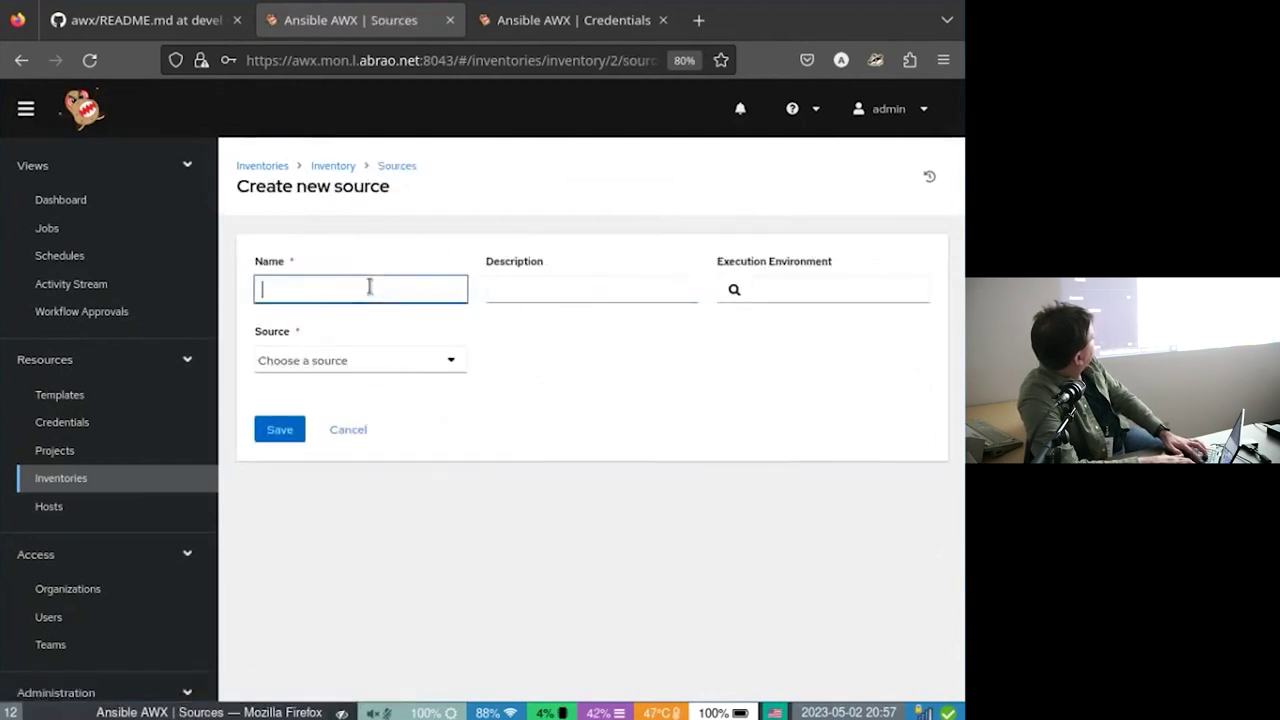
text(Git Inventory)
key(Tab)
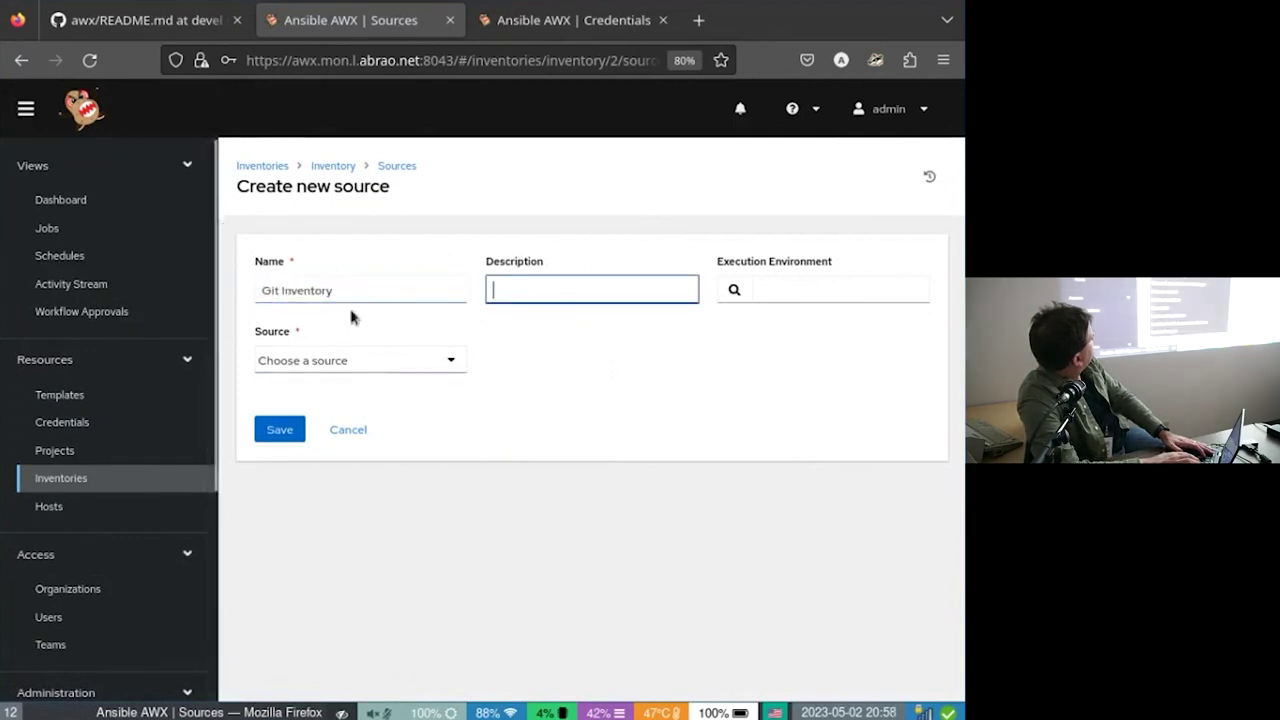
click(355, 360)
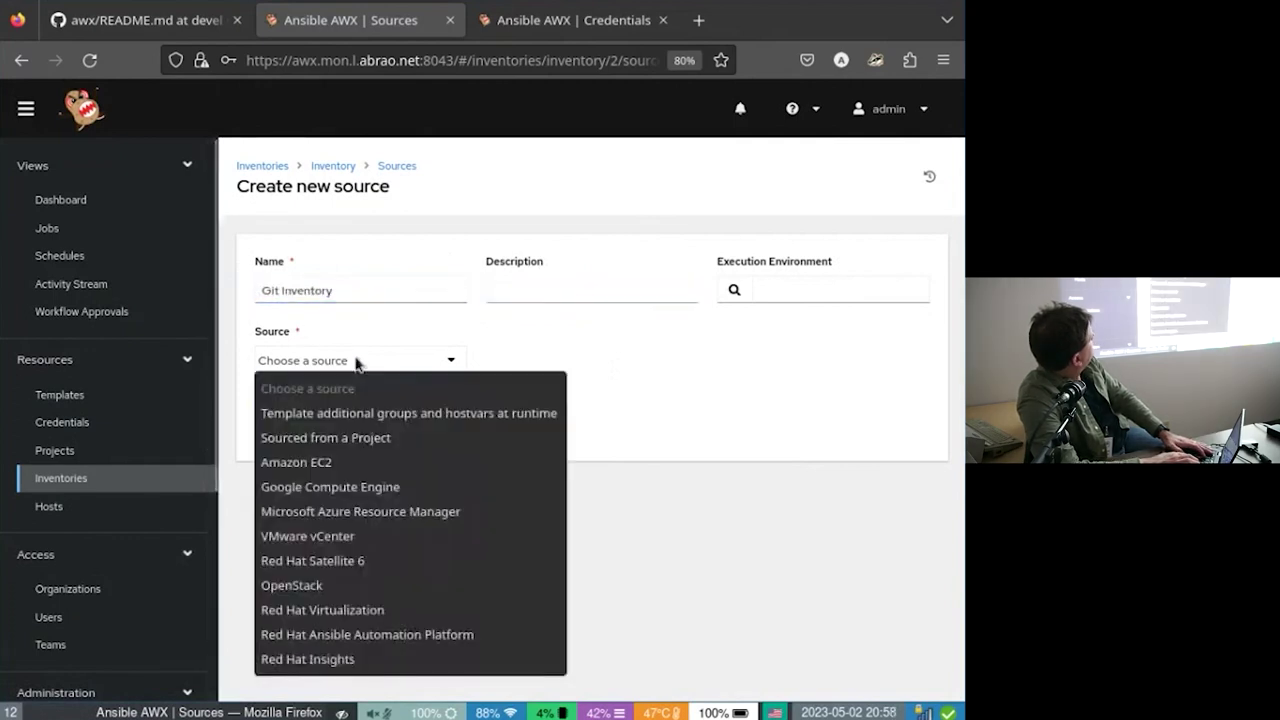
click(352, 449)
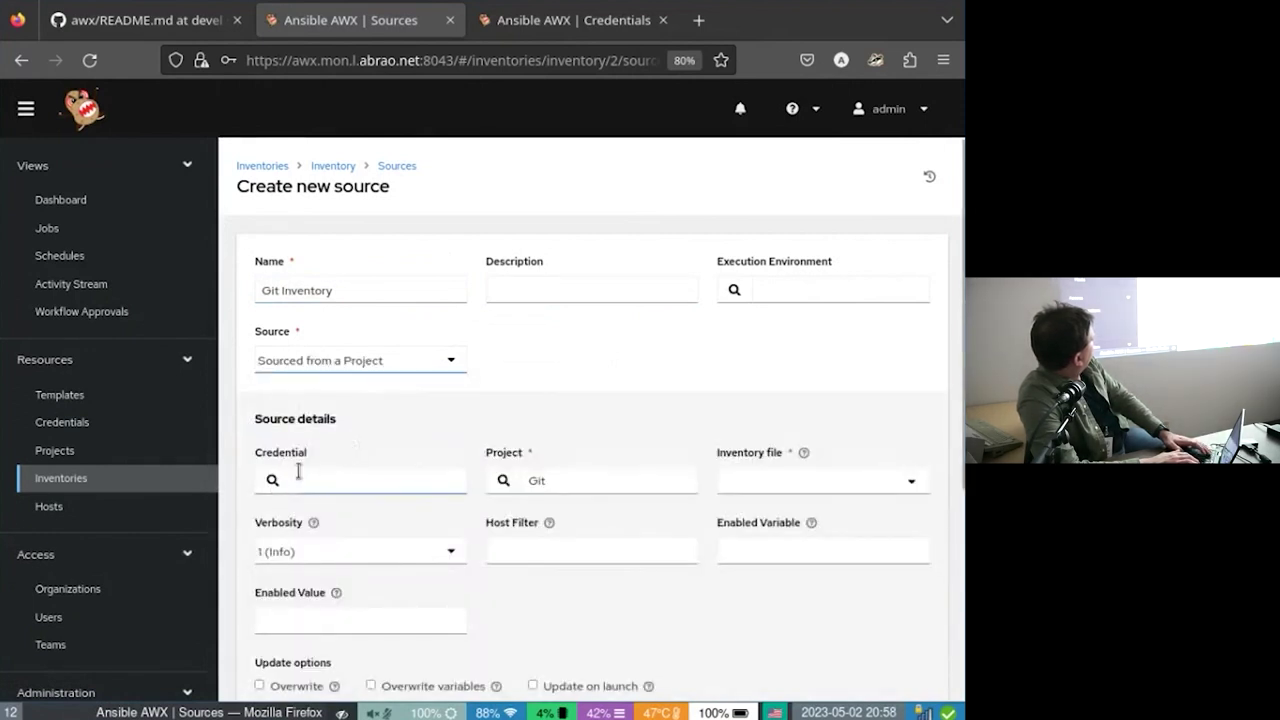
Leave the credential empty, pick inventory file hosts from the Git project, and save.
click(268, 478)
key(Escape)
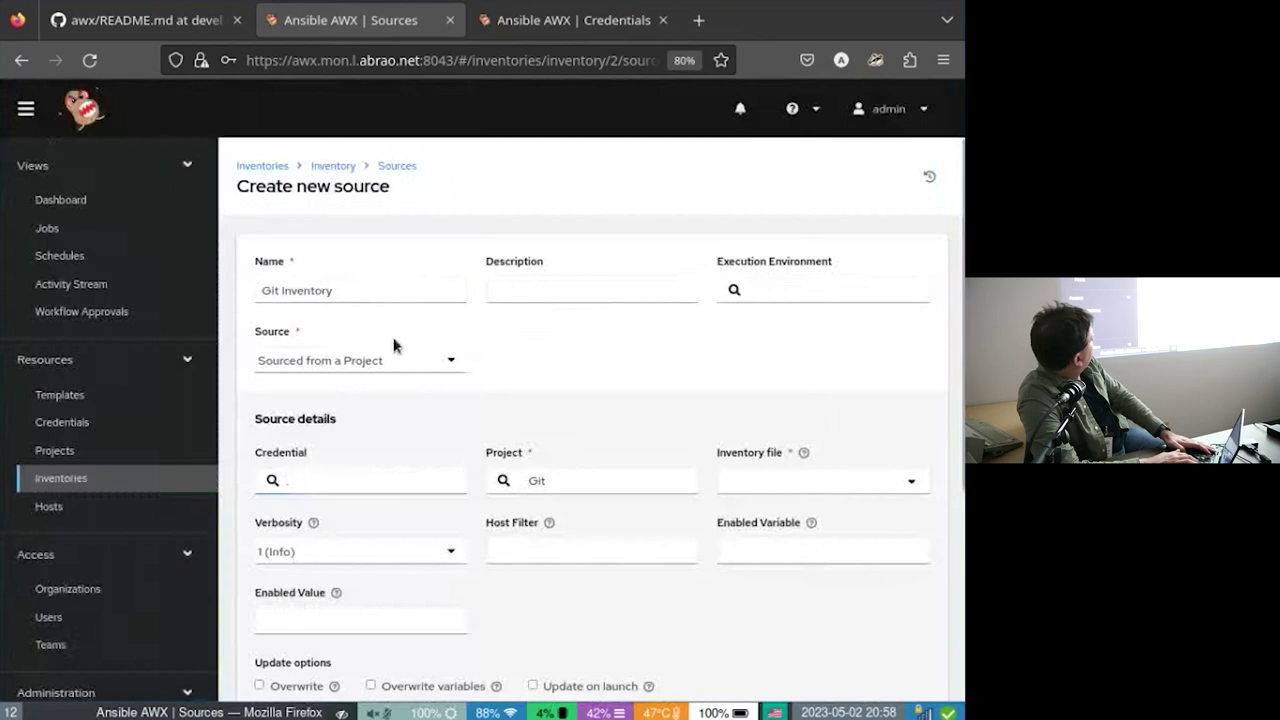
click(639, 477)
click(826, 474)
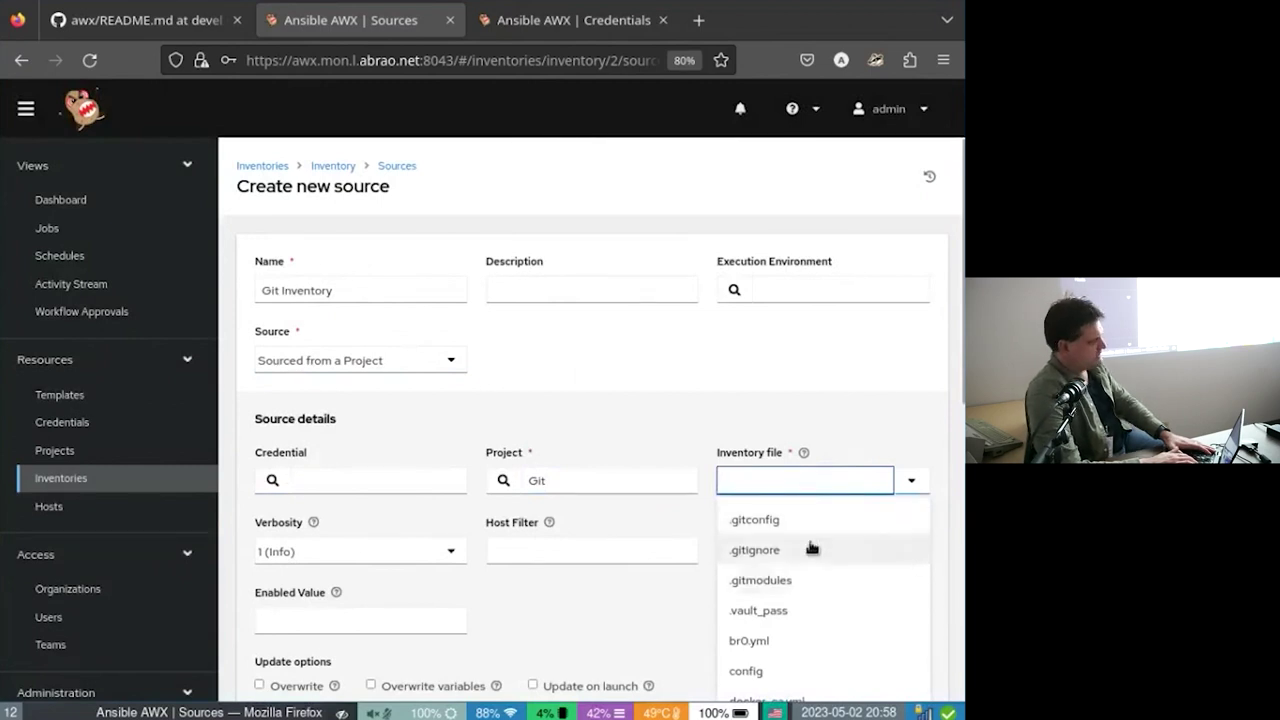
scroll(758, 518, down, 2)
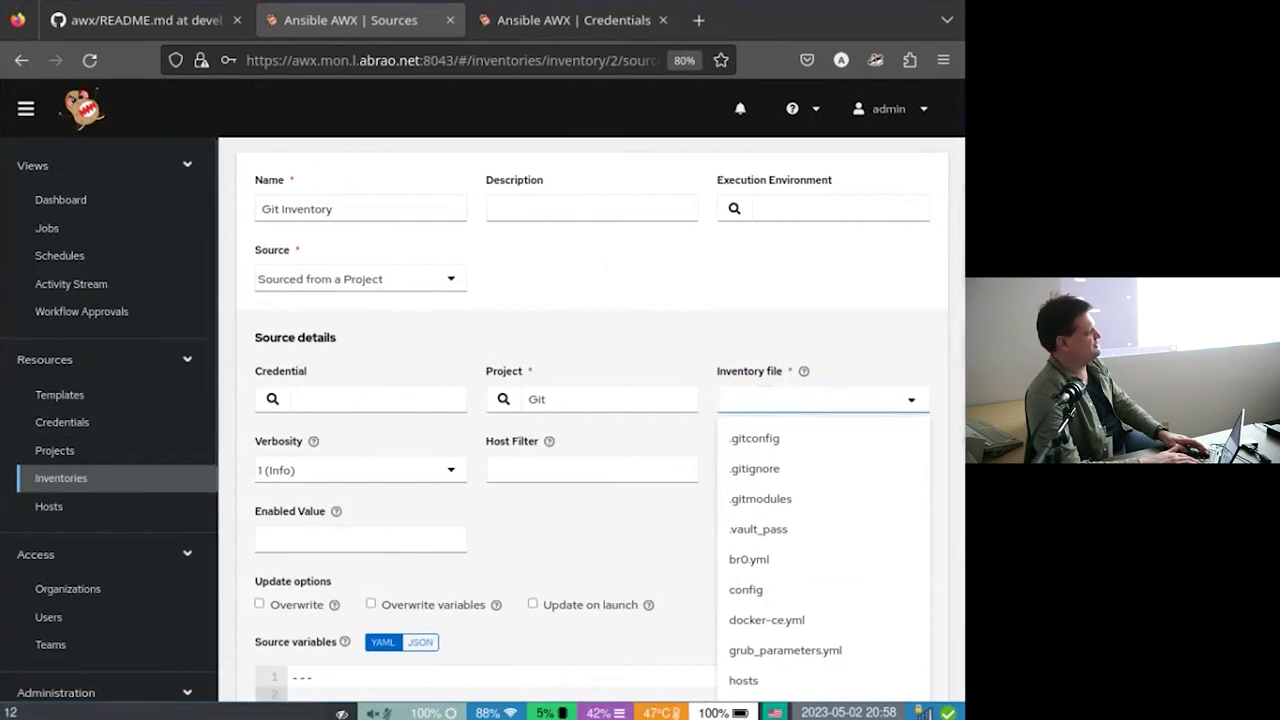
click(238, 6)
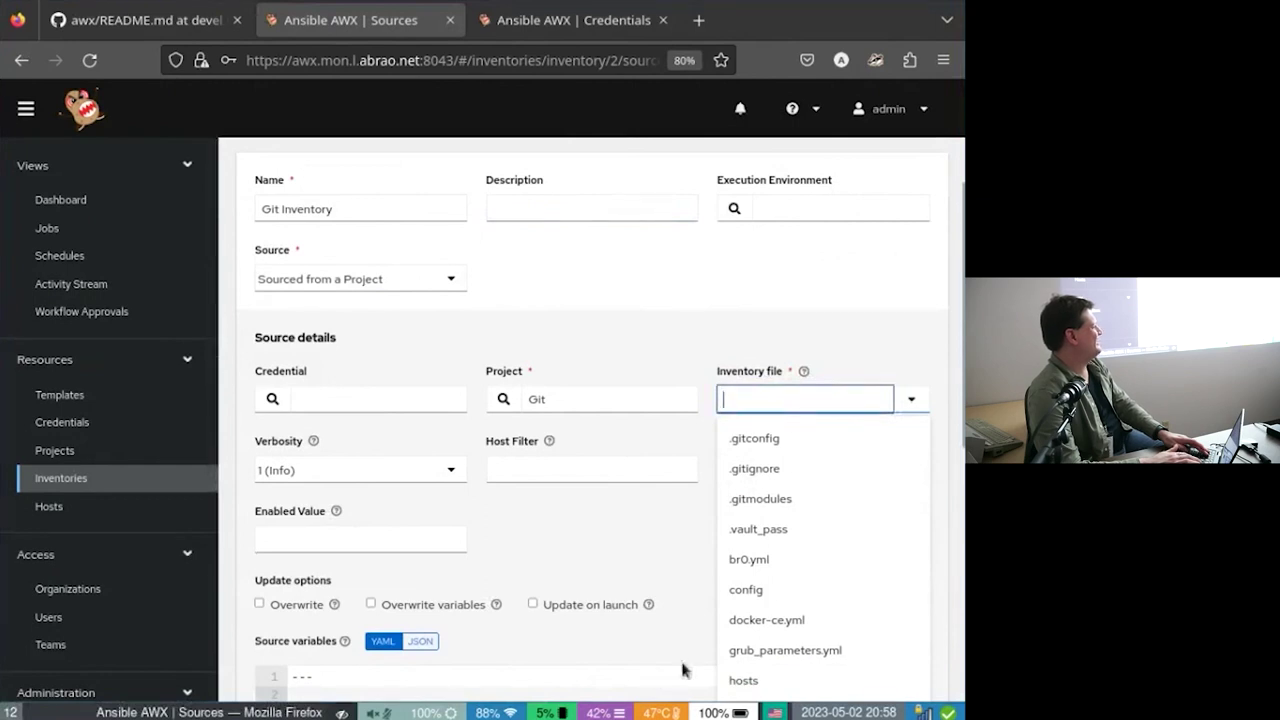
click(740, 680)
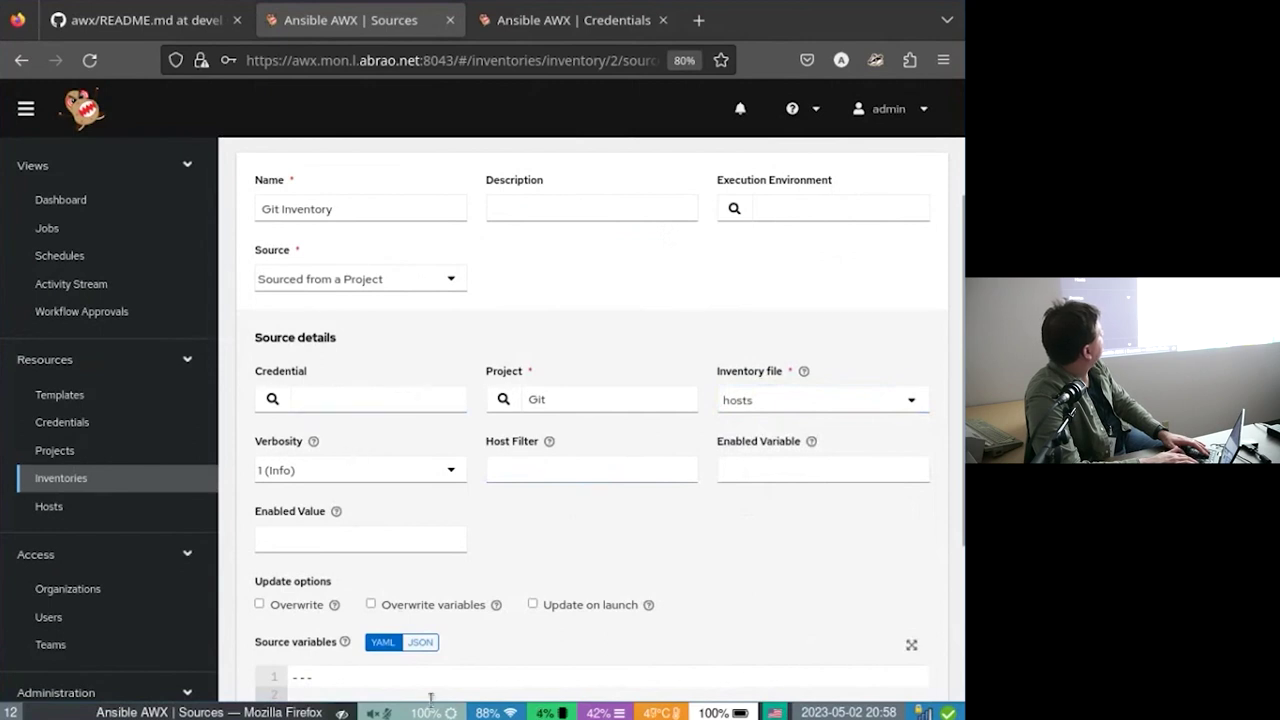
scroll(520, 505, down, 3)
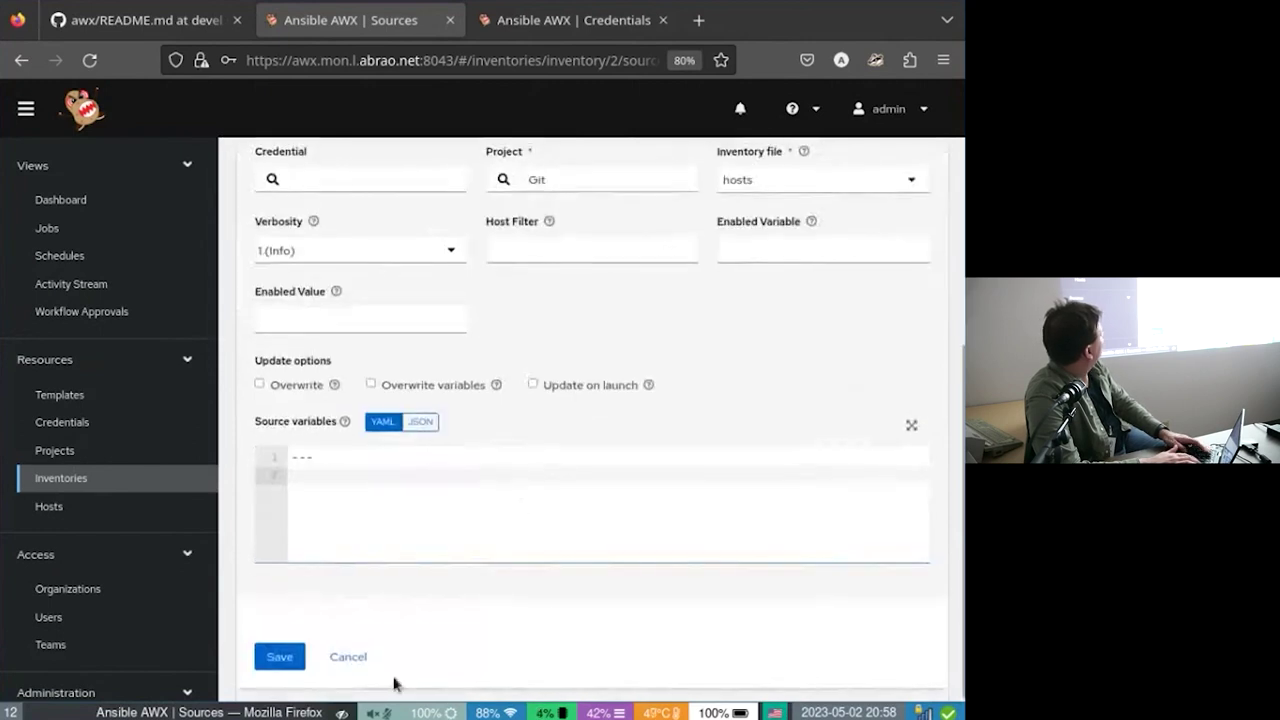
click(275, 657)
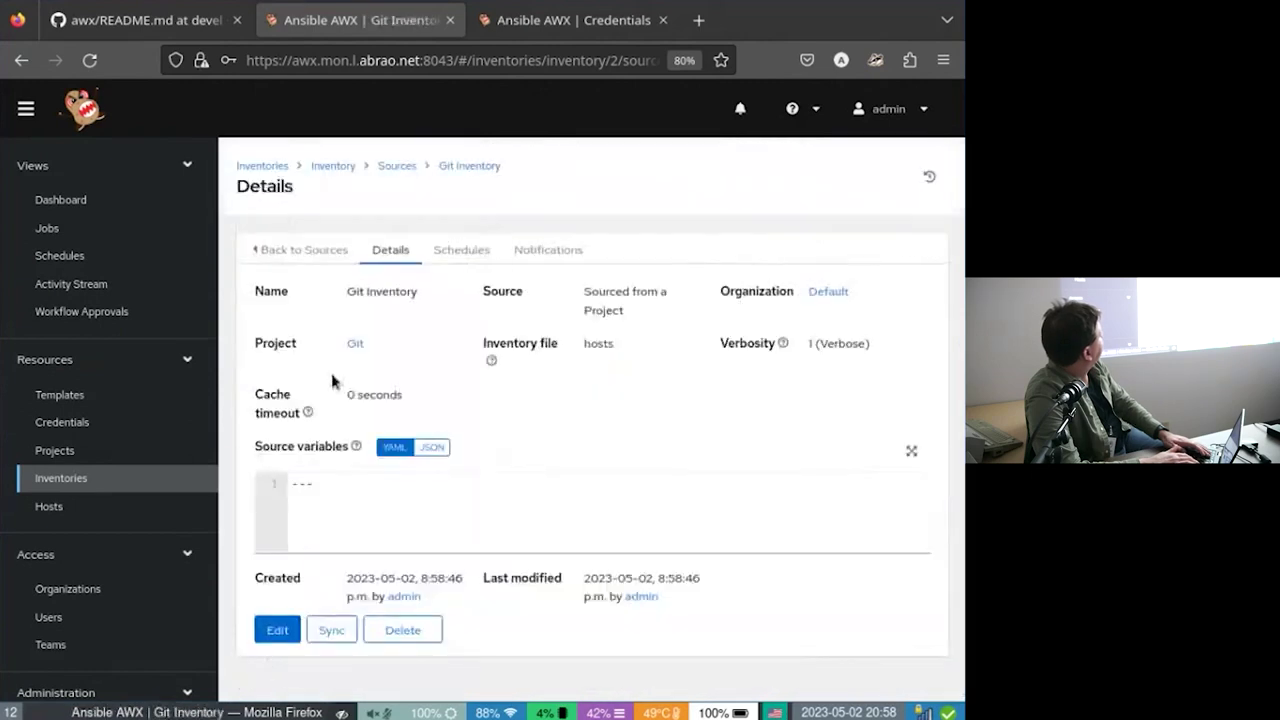
Sync the Git Inventory source and wait until its job reports Successful.
click(316, 630)
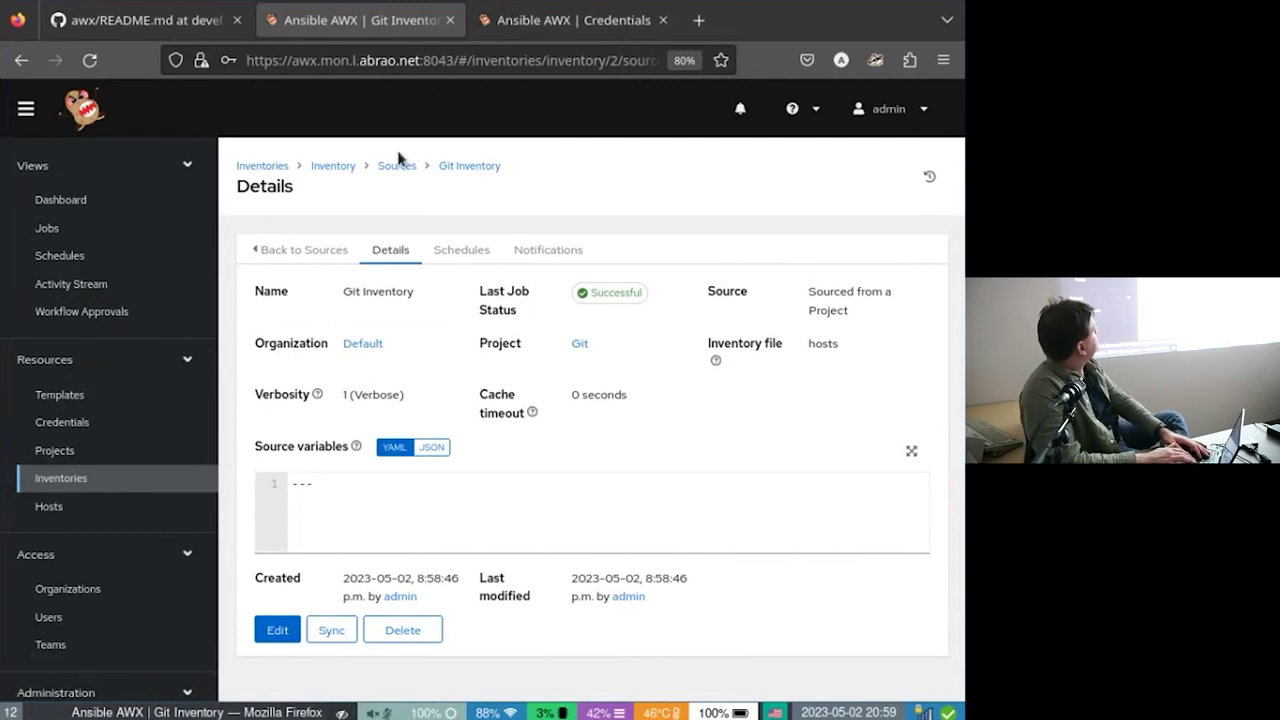
Browse the 26 imported hosts on the Inventory's Hosts tab, then go to Jobs.
click(324, 168)
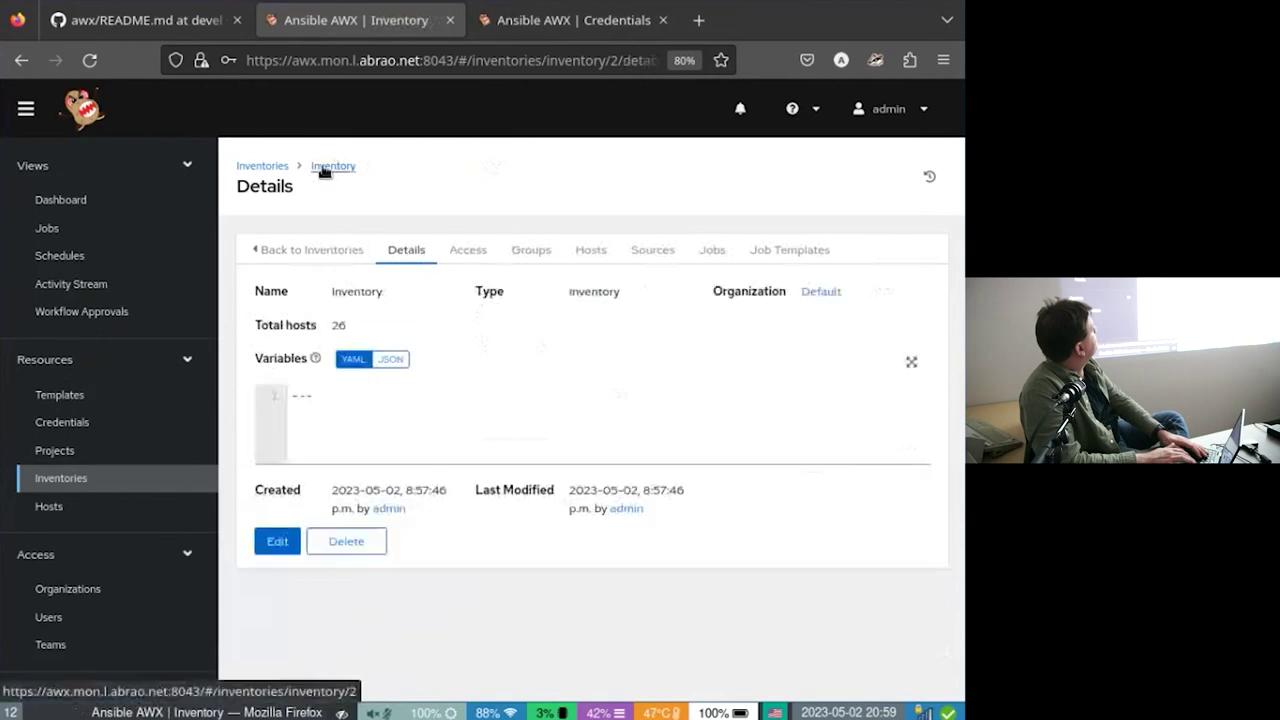
click(570, 265)
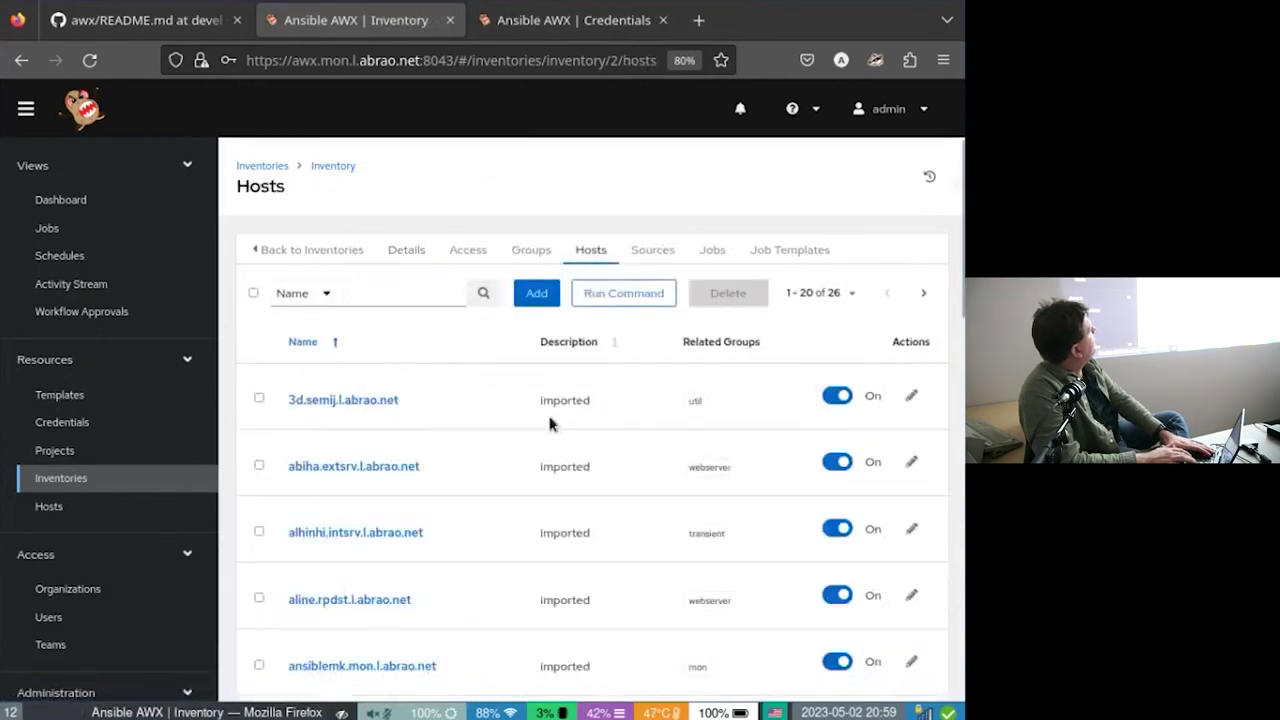
scroll(549, 424, down, 10)
scroll(549, 418, down, 3)
scroll(549, 424, up, 3)
scroll(549, 424, up, 8)
scroll(549, 424, down, 6)
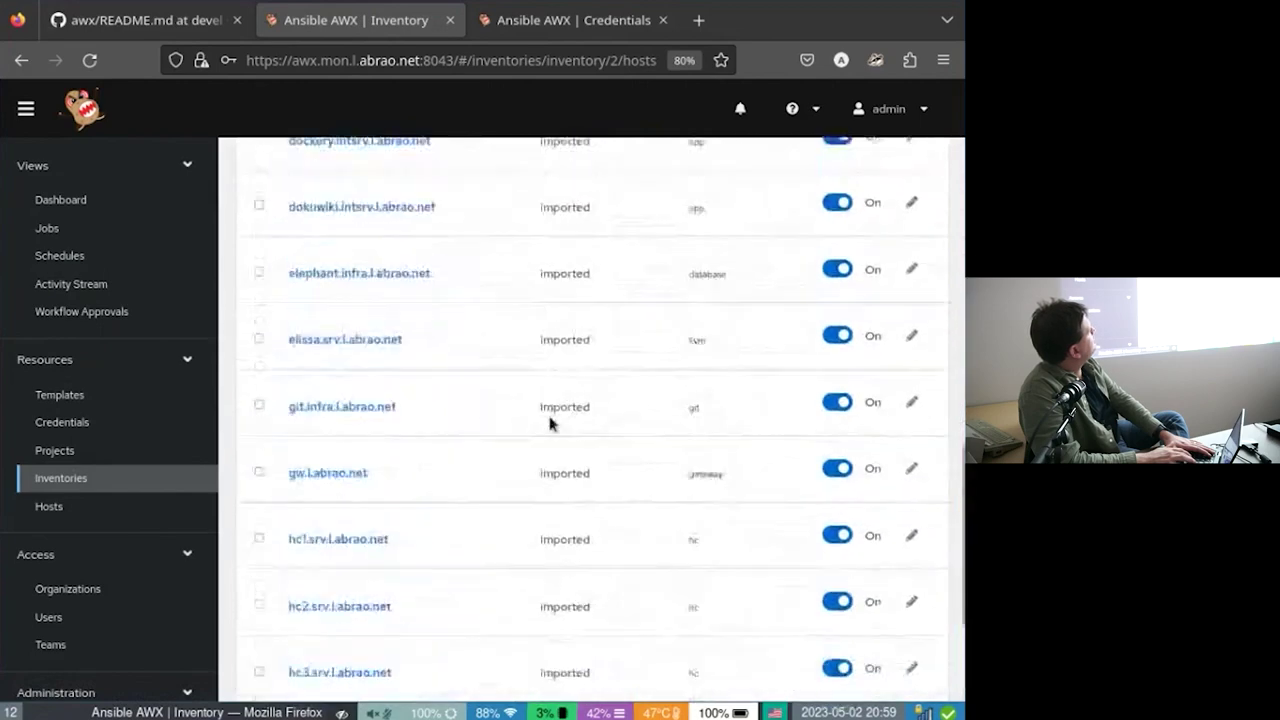
scroll(549, 424, up, 10)
scroll(549, 420, down, 3)
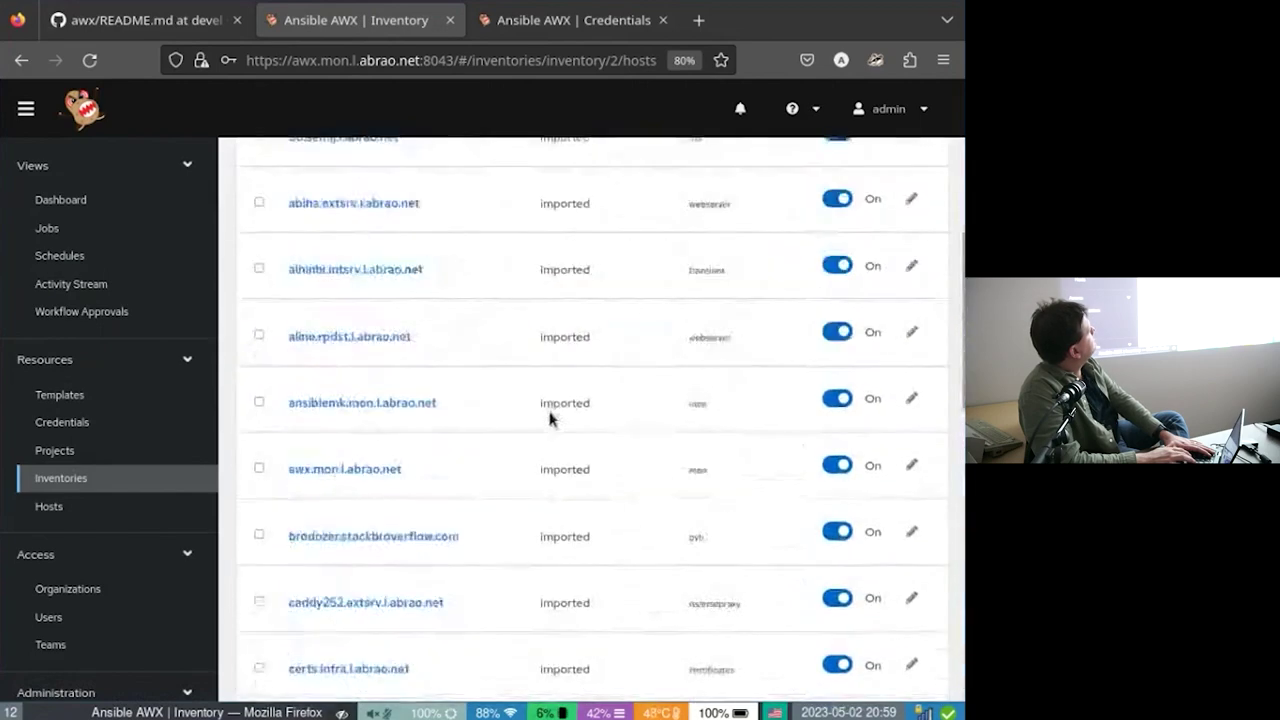
scroll(549, 418, down, 10)
scroll(549, 418, up, 12)
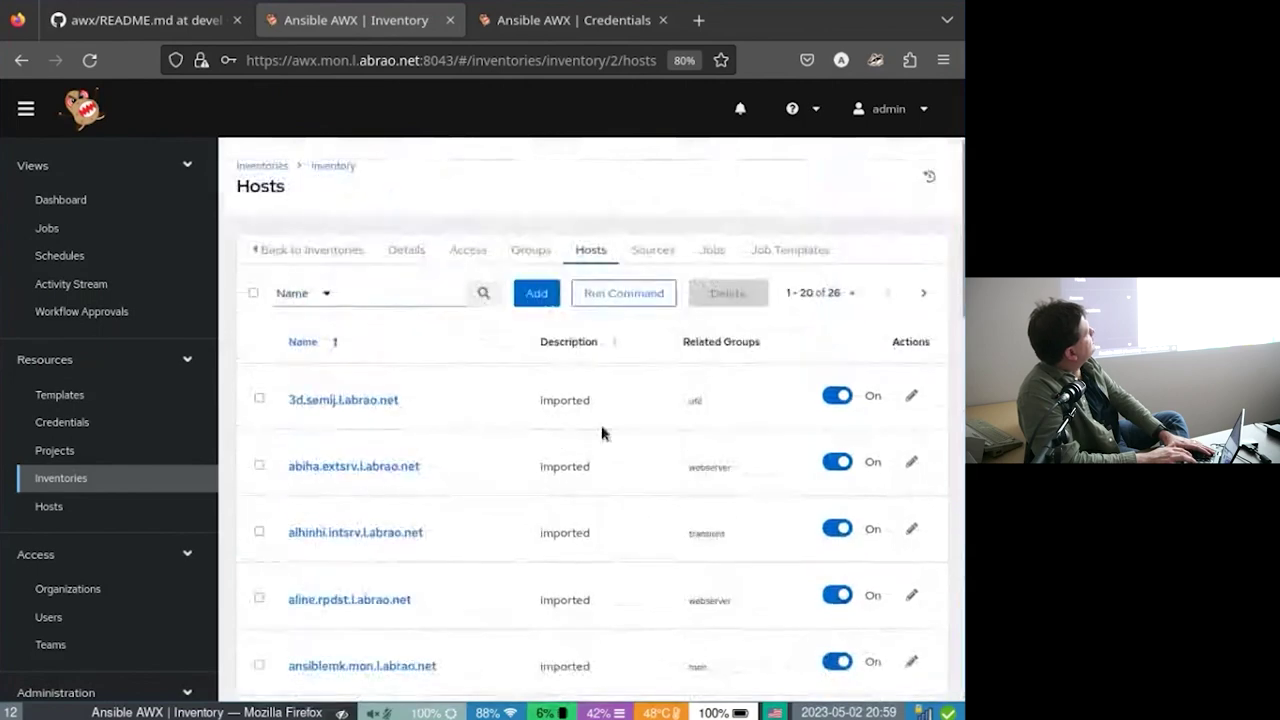
scroll(677, 443, down, 10)
scroll(677, 445, up, 4)
scroll(677, 446, down, 4)
scroll(677, 446, up, 12)
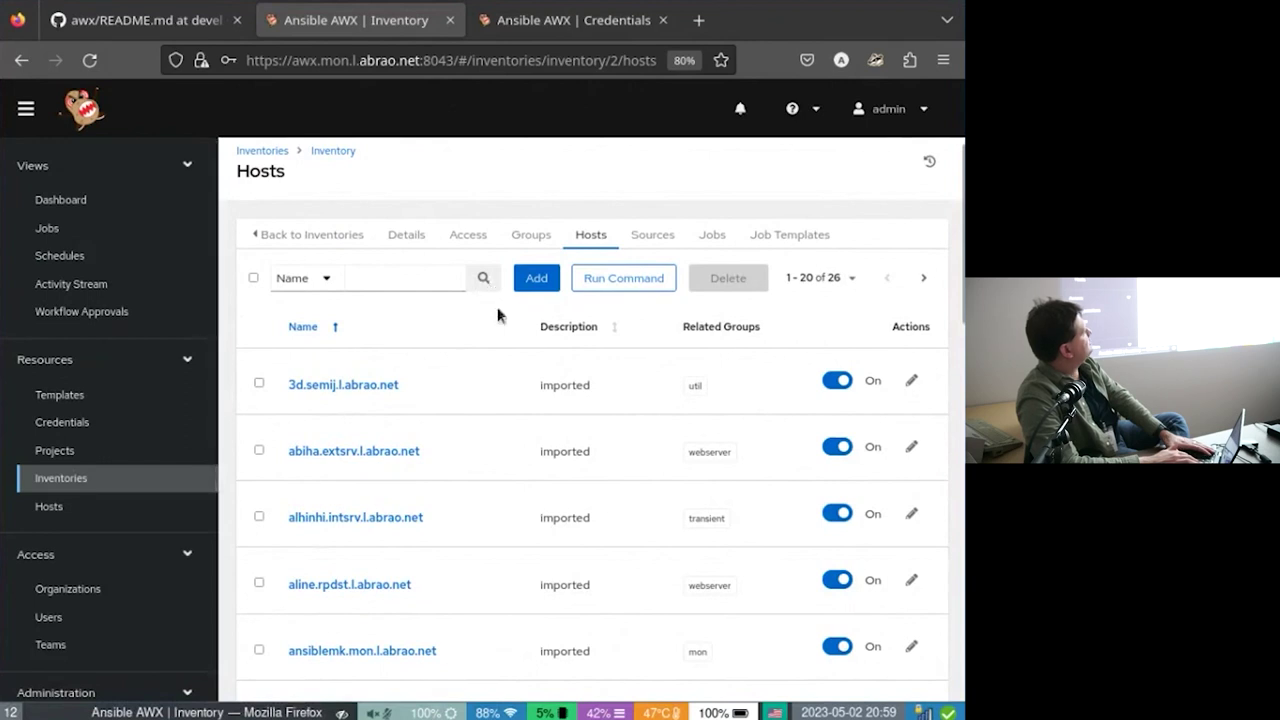
scroll(601, 425, down, 1)
scroll(601, 425, down, 3)
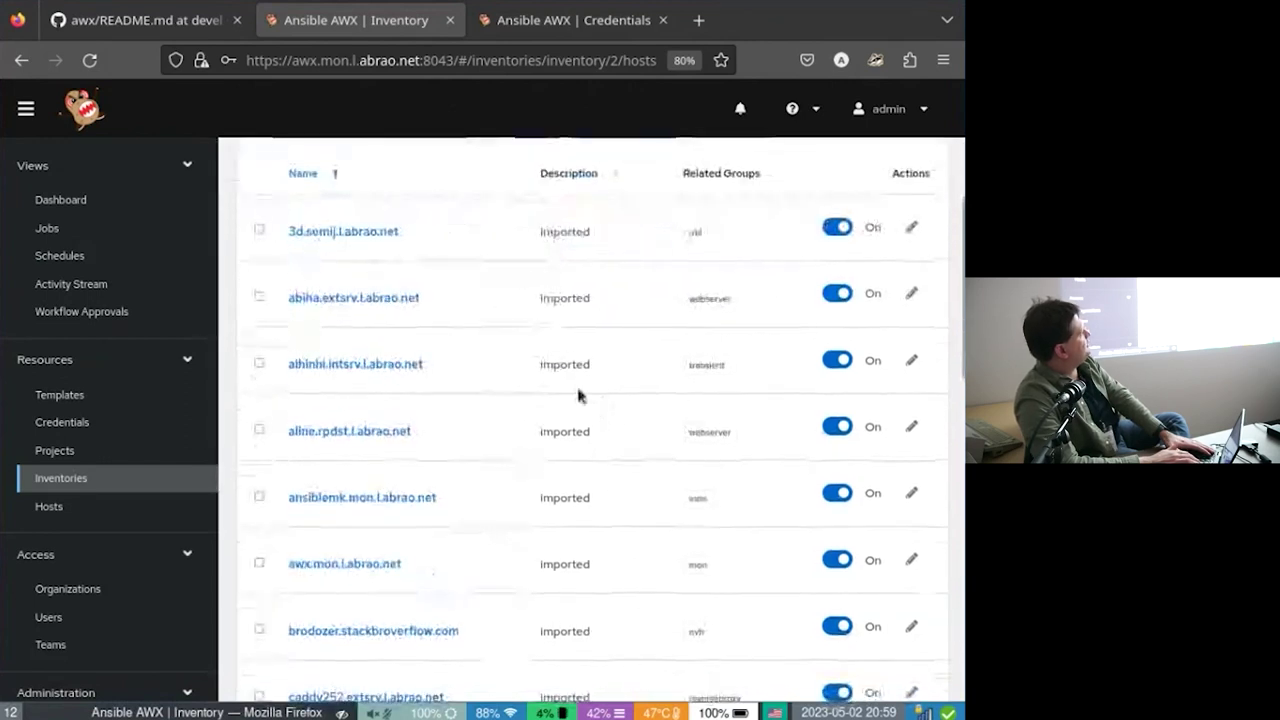
drag(563, 290, 557, 443)
click(557, 443)
scroll(558, 445, up, 3)
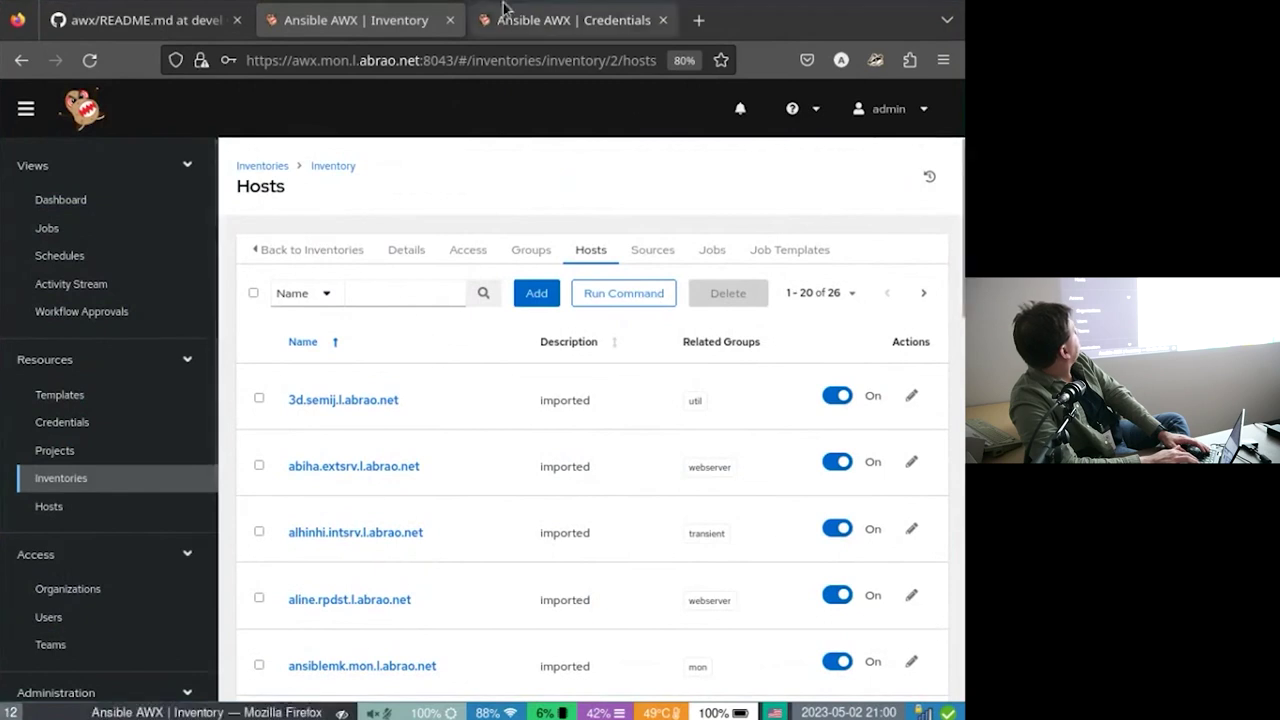
click(112, 226)
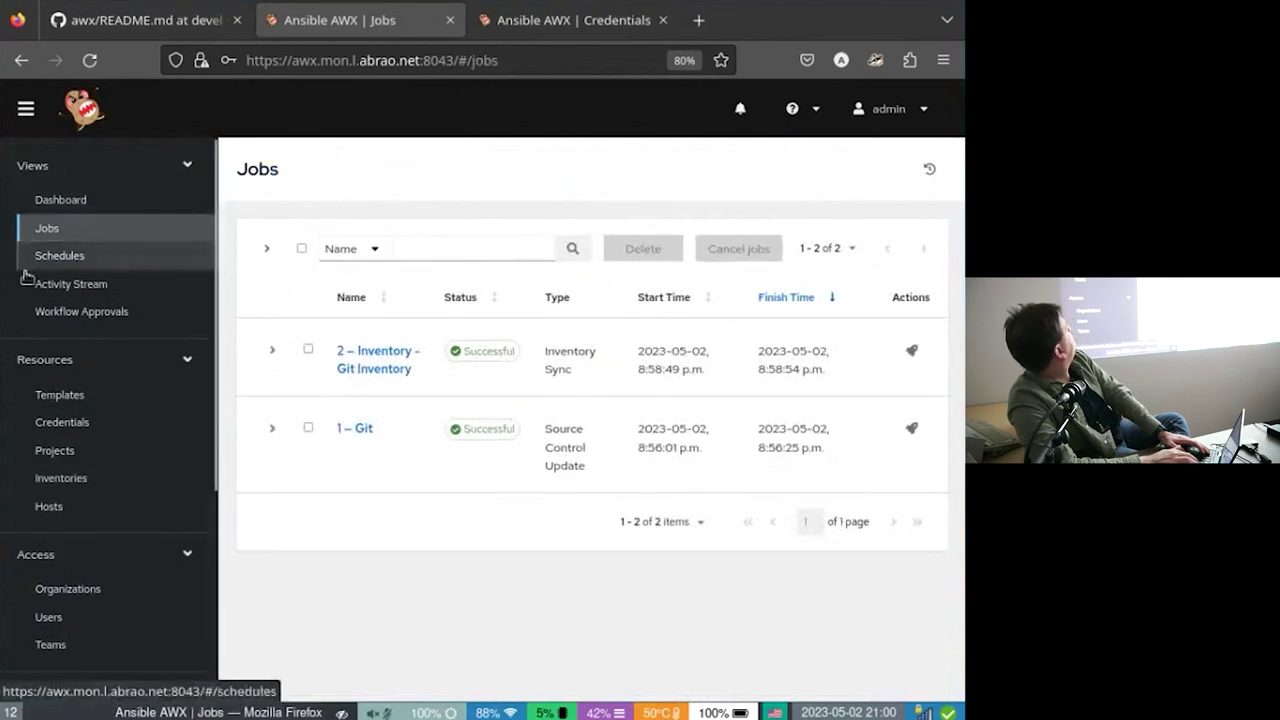
In Templates, delete Demo Job Template and bring up the Add template choices.
click(40, 396)
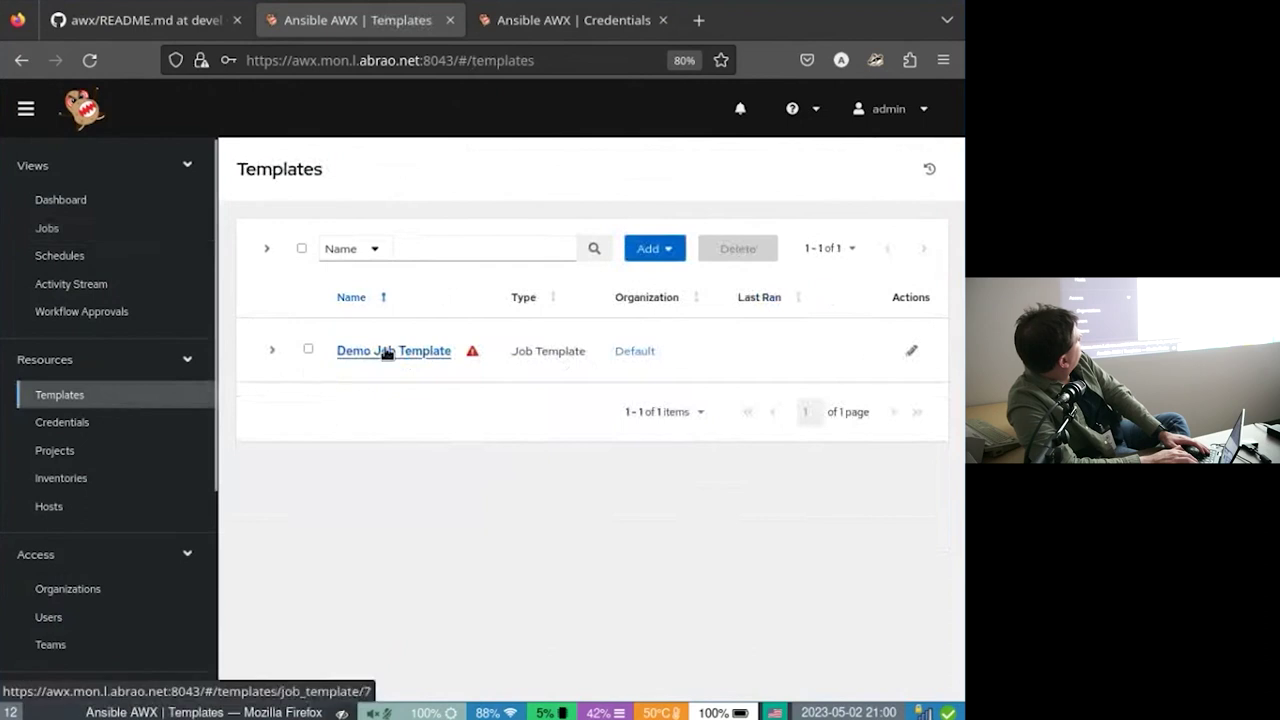
click(309, 349)
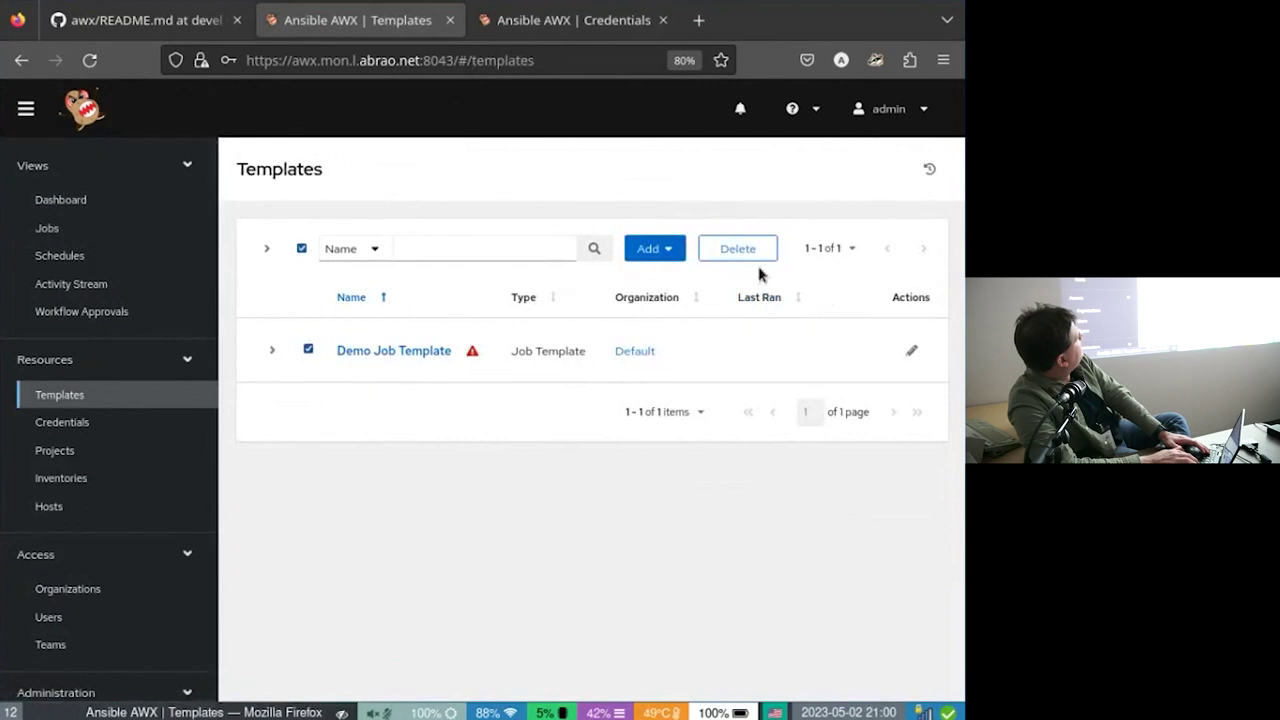
click(743, 250)
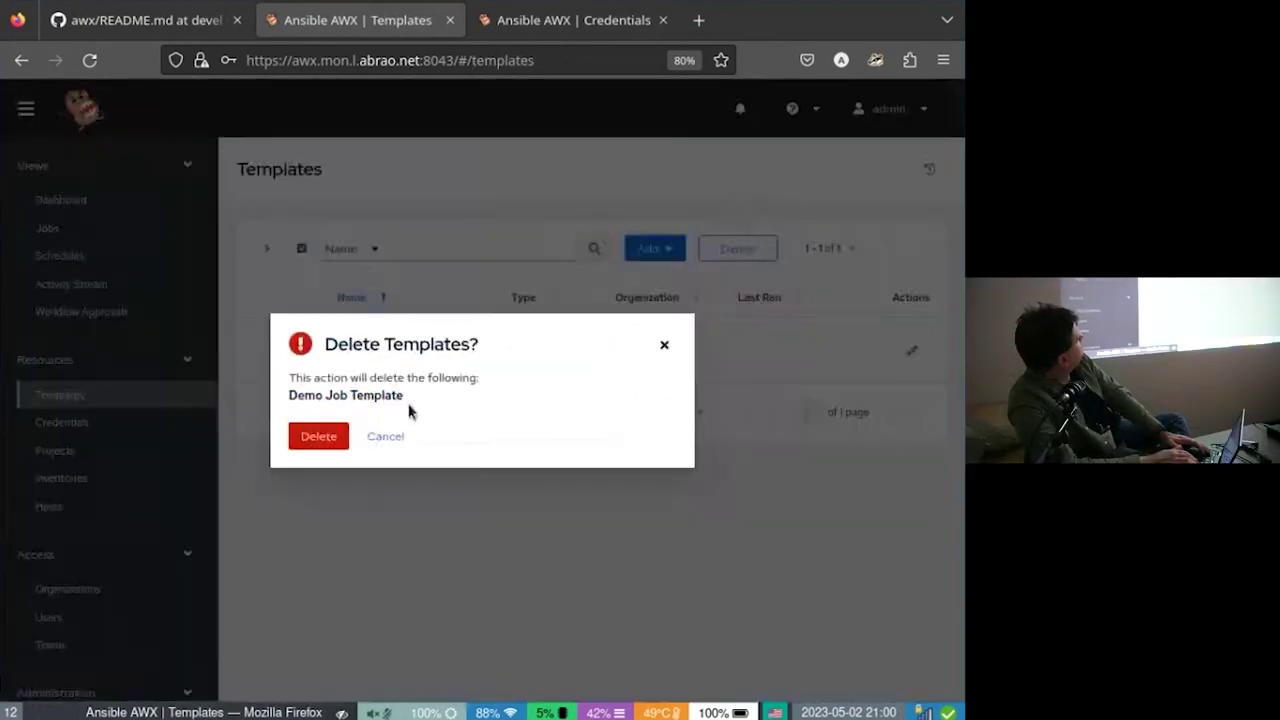
click(338, 430)
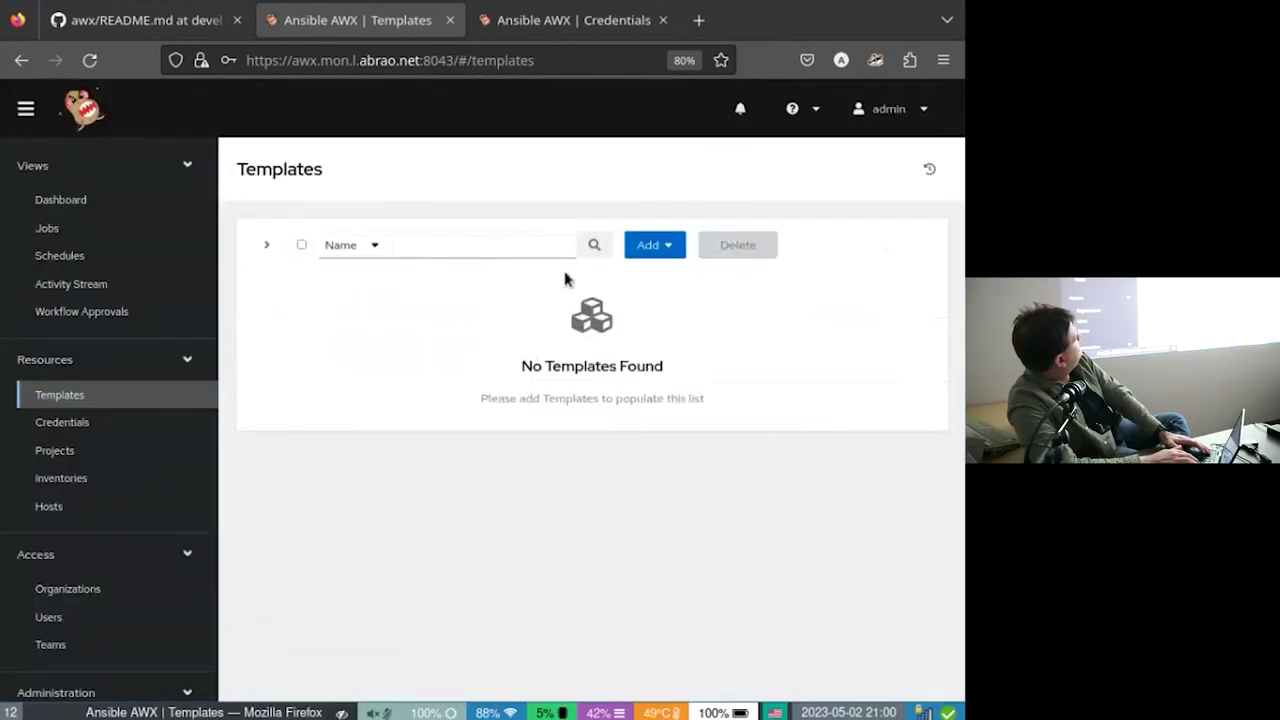
click(652, 245)
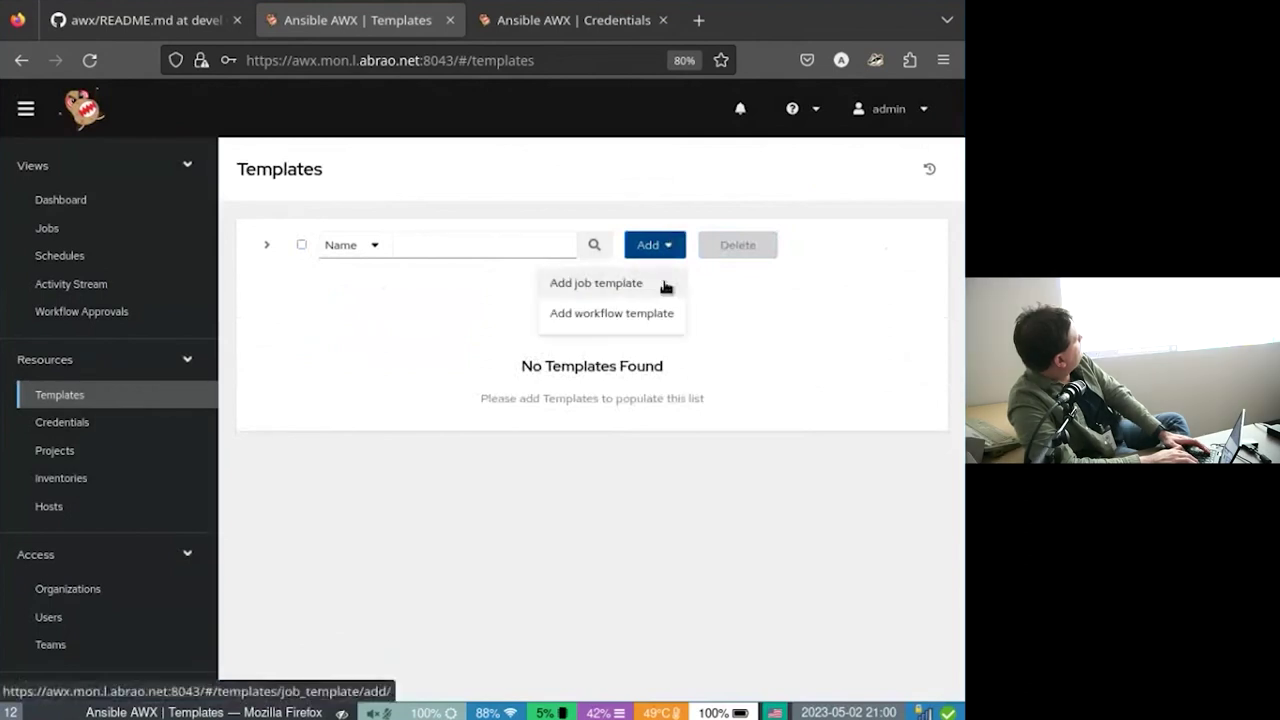
Start a new job template, renaming 'Reboot' to 'Update' and clearing the description.
click(665, 287)
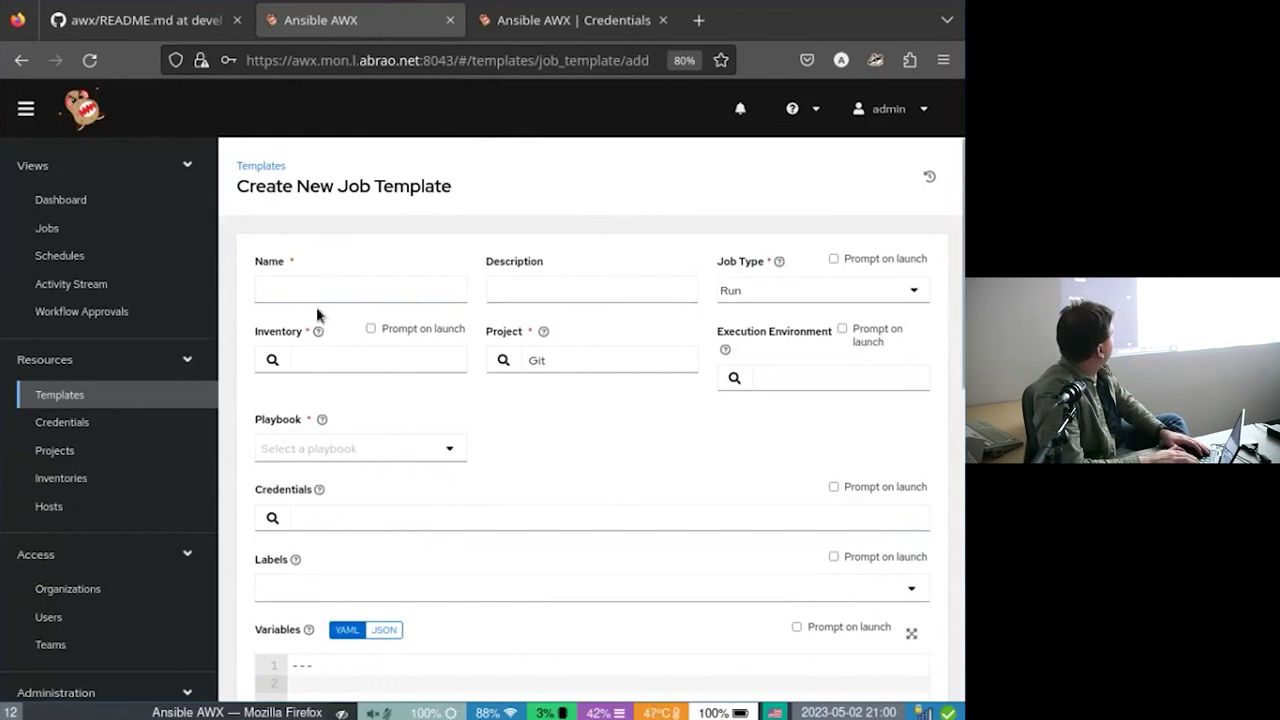
click(372, 281)
click(378, 280)
text(Reboot)
key(Tab)
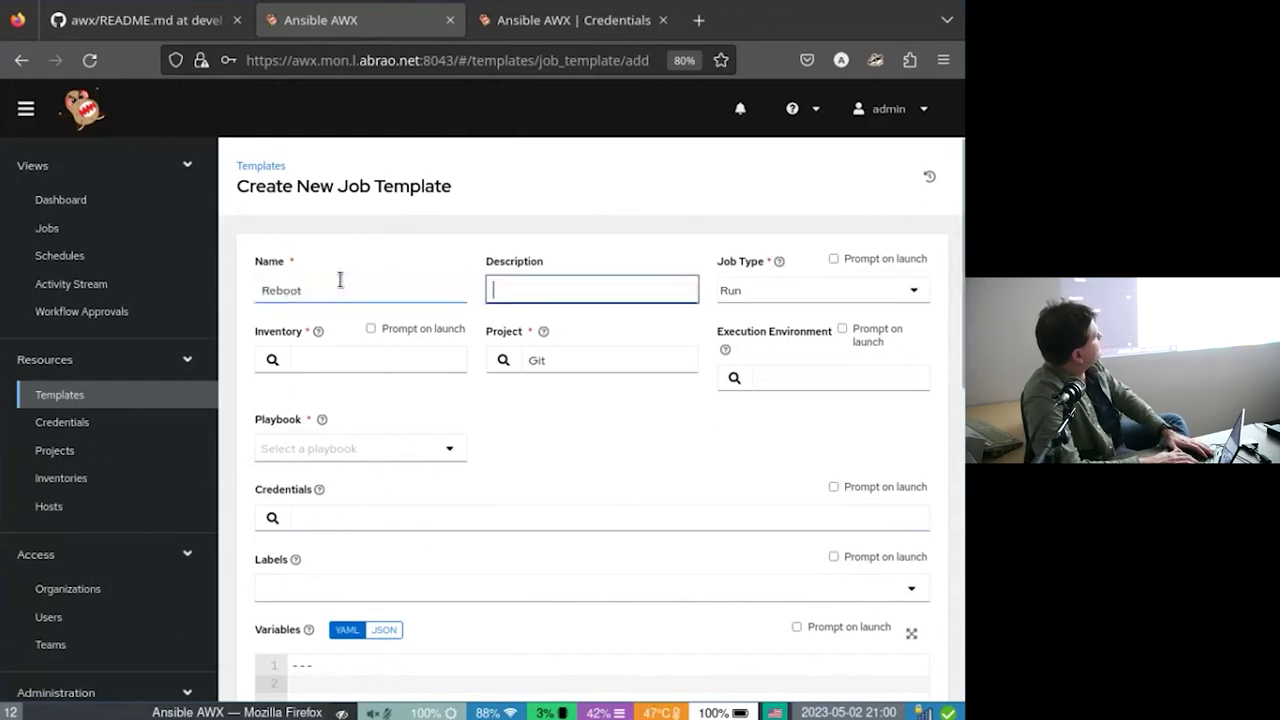
text(h)
double_click(316, 293)
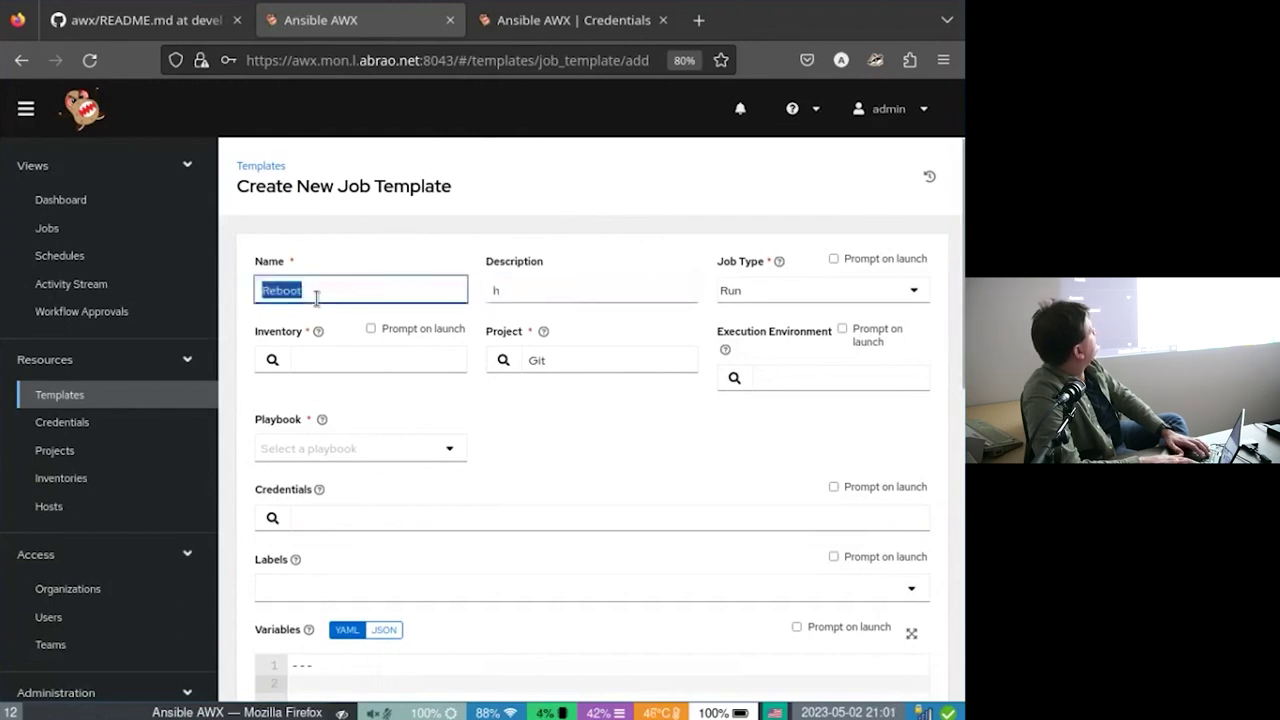
text(Update)
key(Tab)
key(BackSpace)
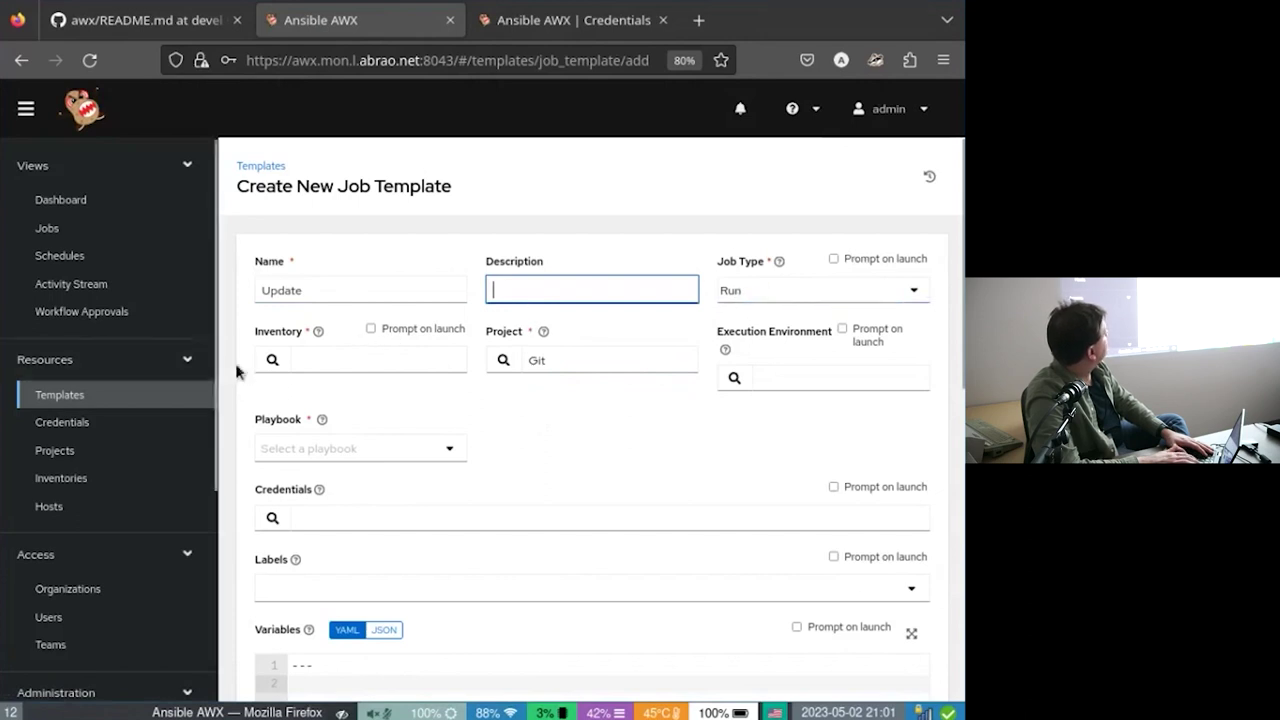
Select Inventory as the template's inventory and AWX EE (latest) as its execution environment.
click(266, 362)
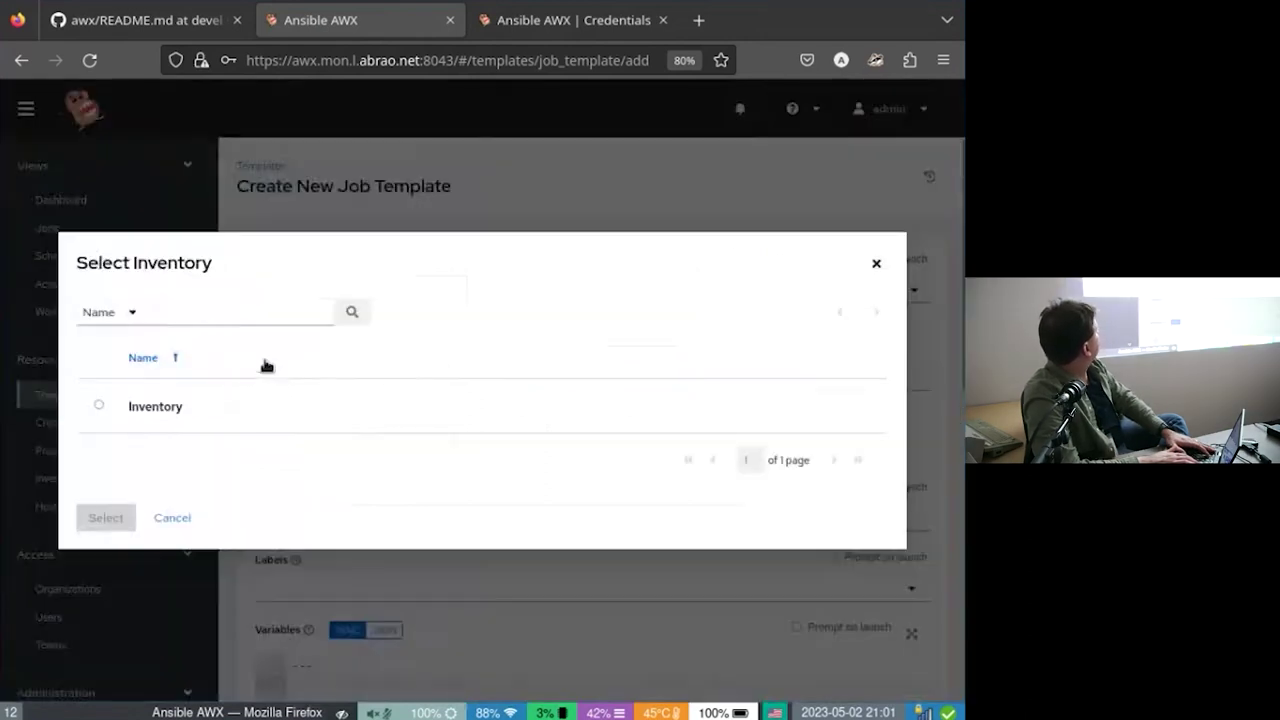
click(98, 404)
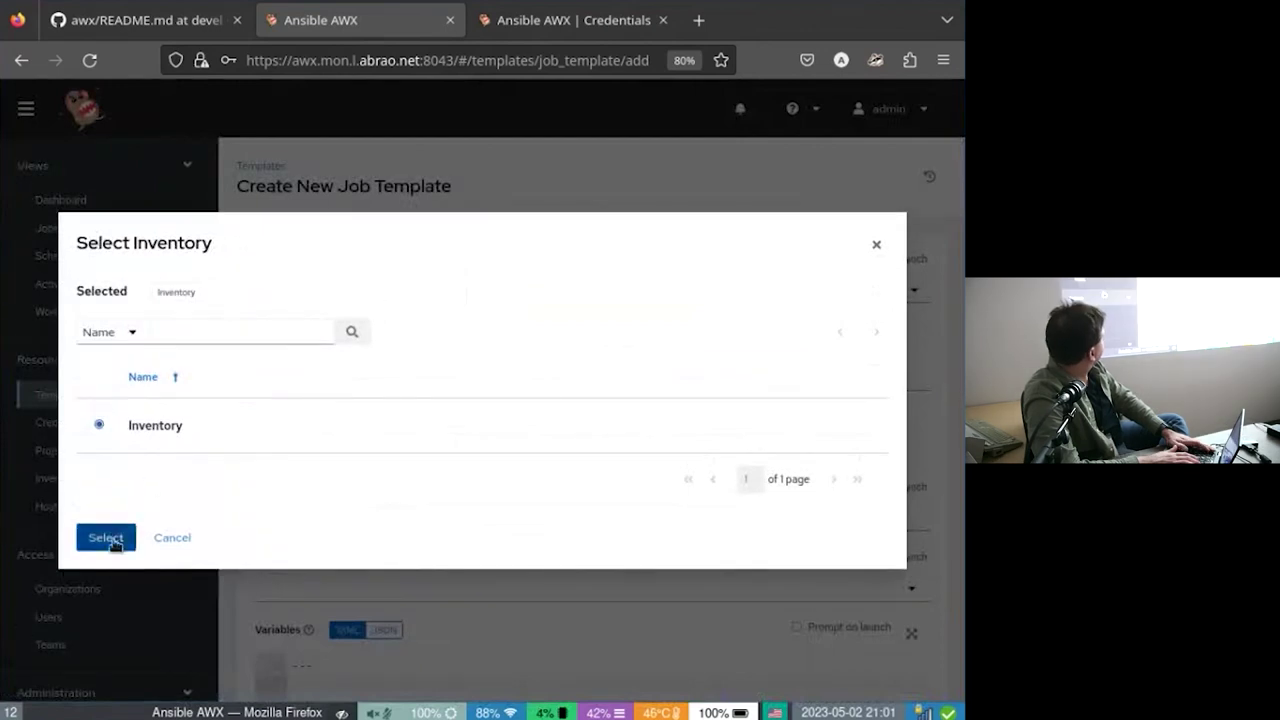
click(106, 539)
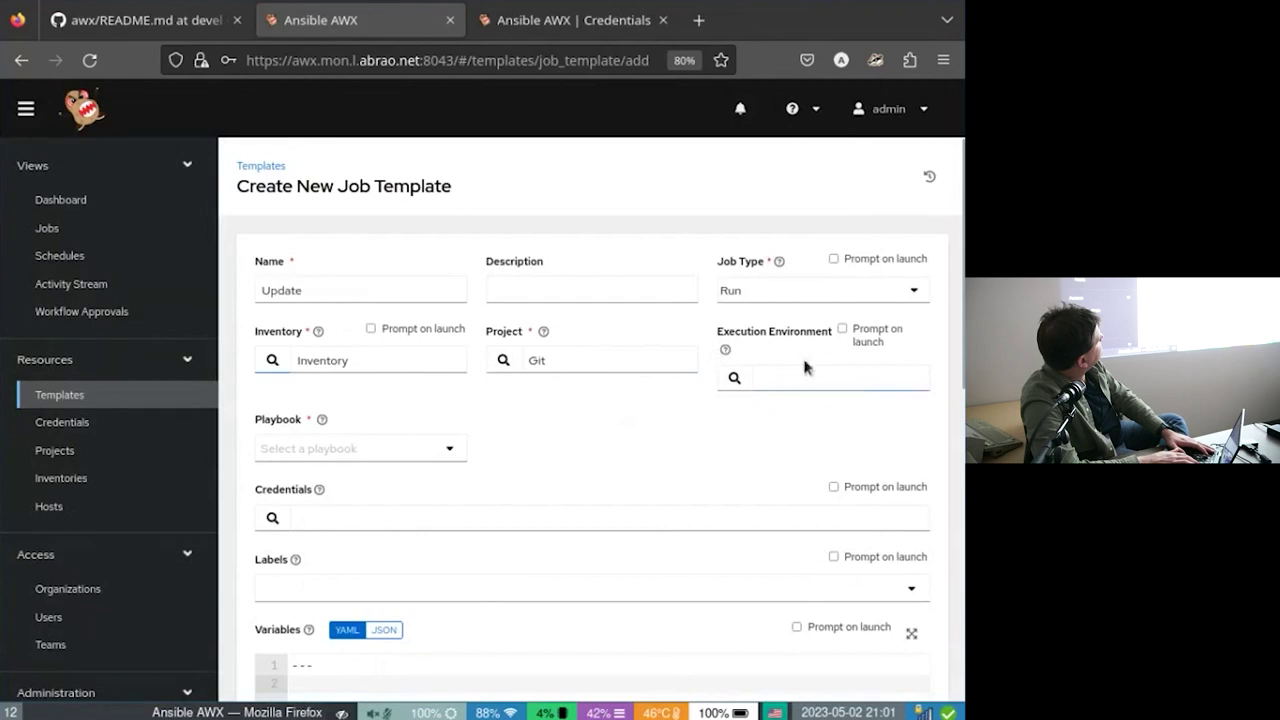
click(734, 377)
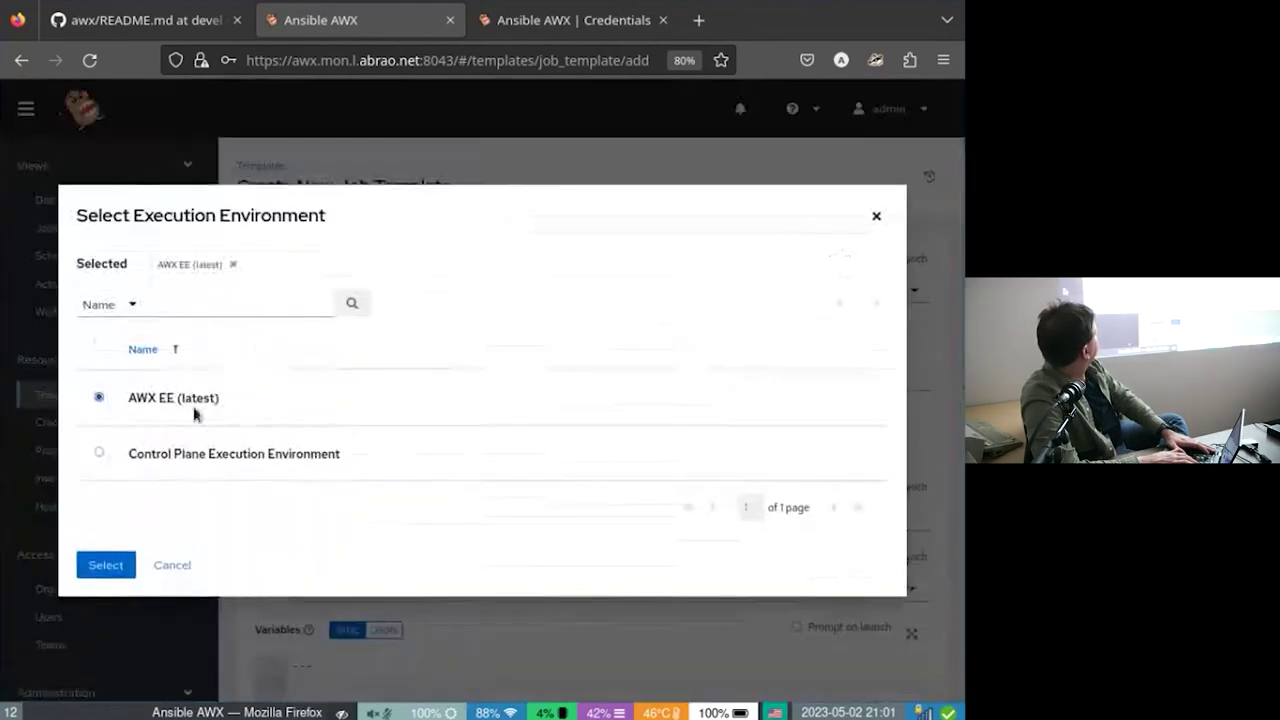
click(105, 565)
Choose update.yml as the template's playbook.
click(410, 442)
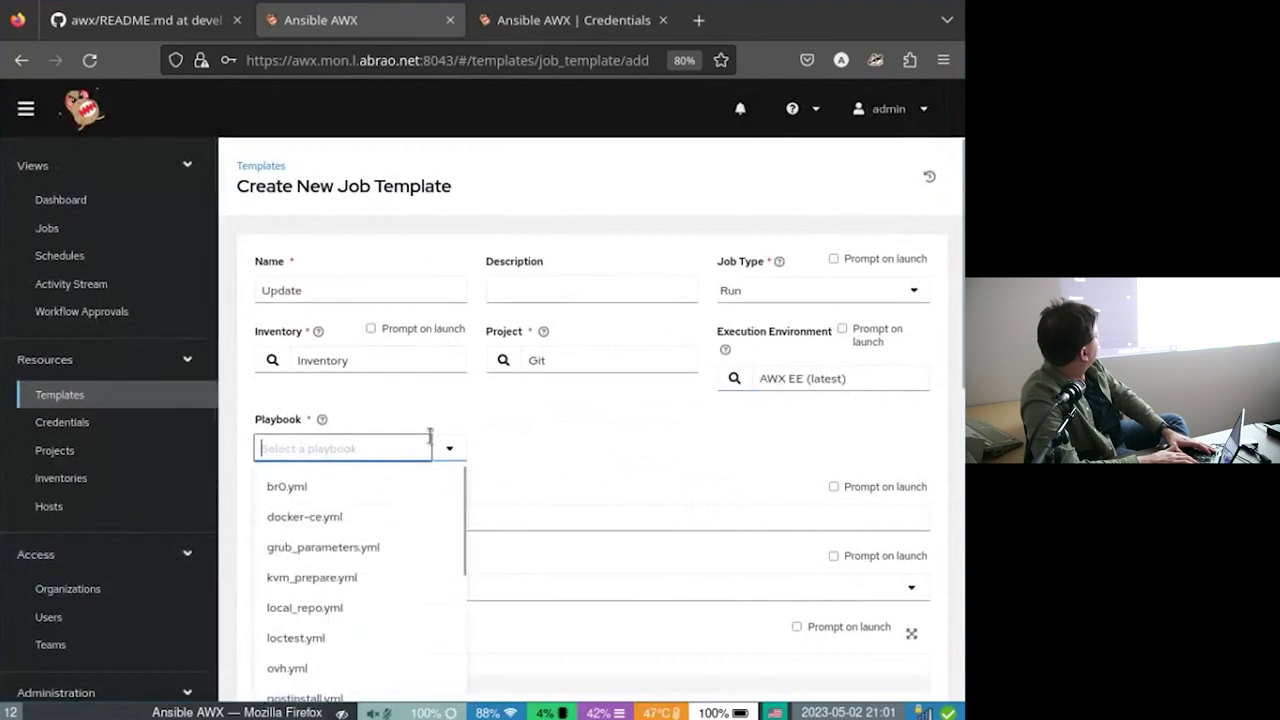
scroll(334, 549, down, 3)
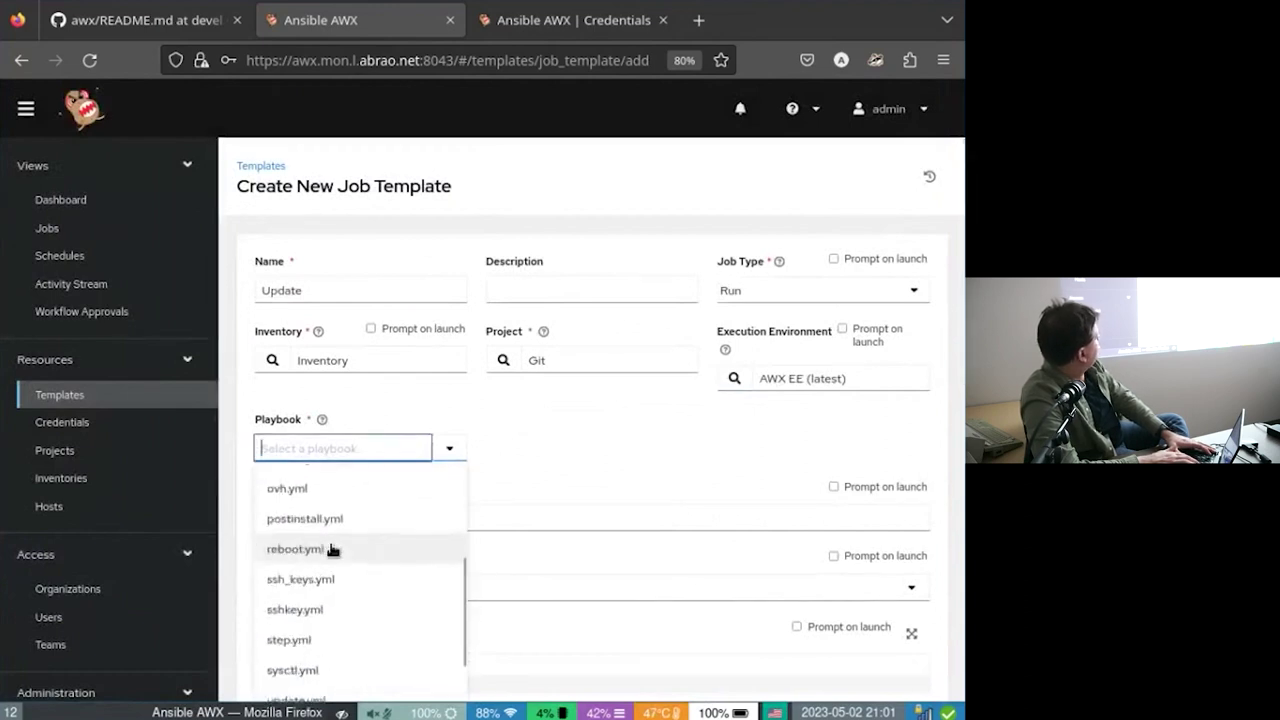
scroll(334, 549, down, 3)
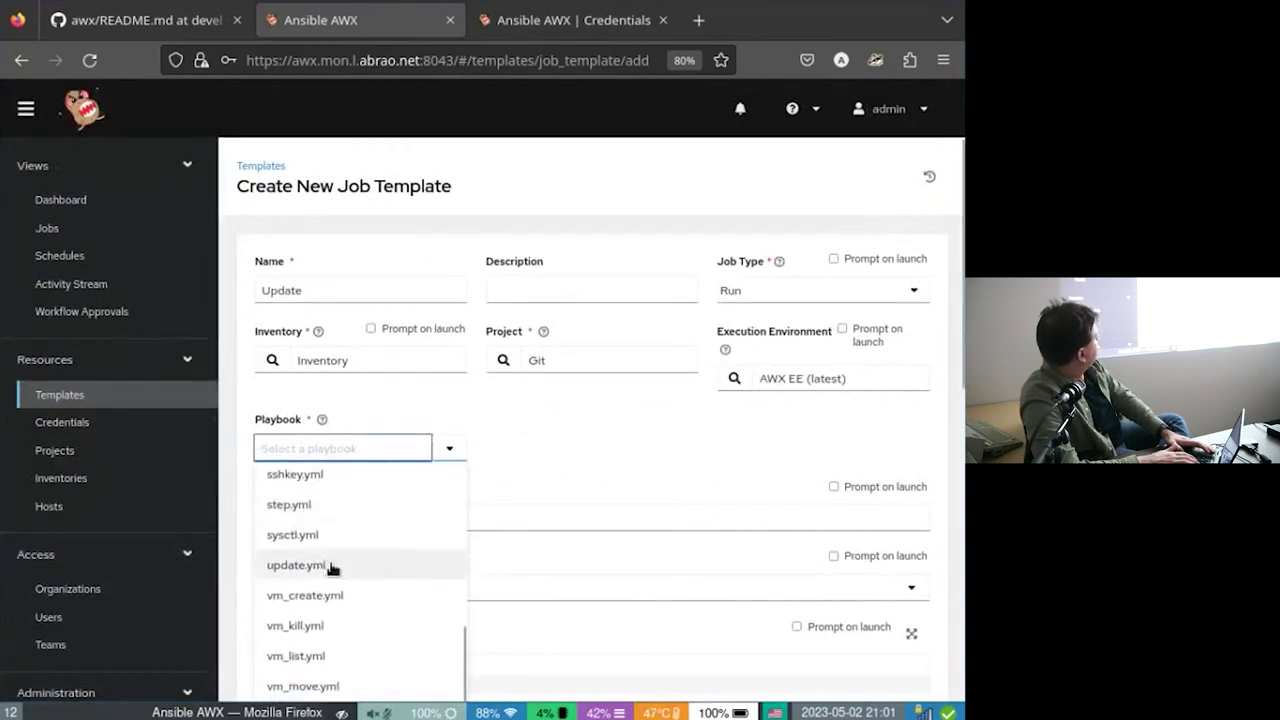
click(330, 566)
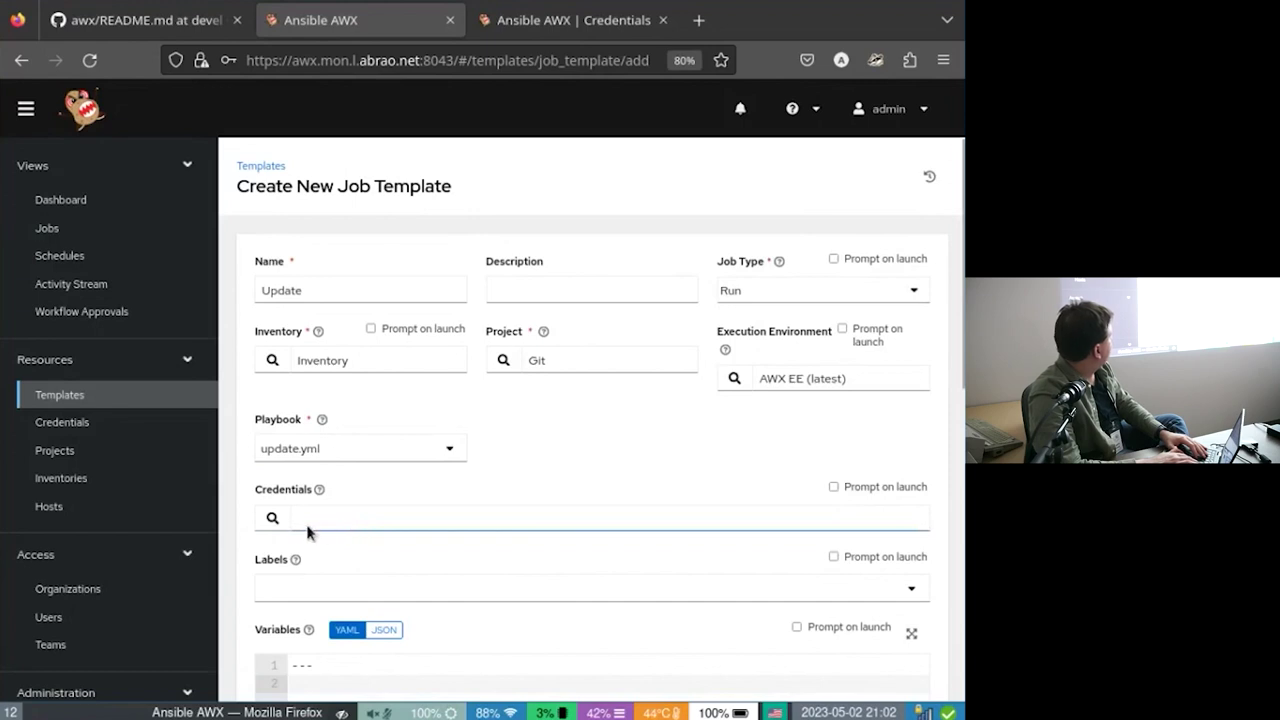
Dismiss the Credentials chooser without picking one and go to the Projects page showing Git.
click(271, 520)
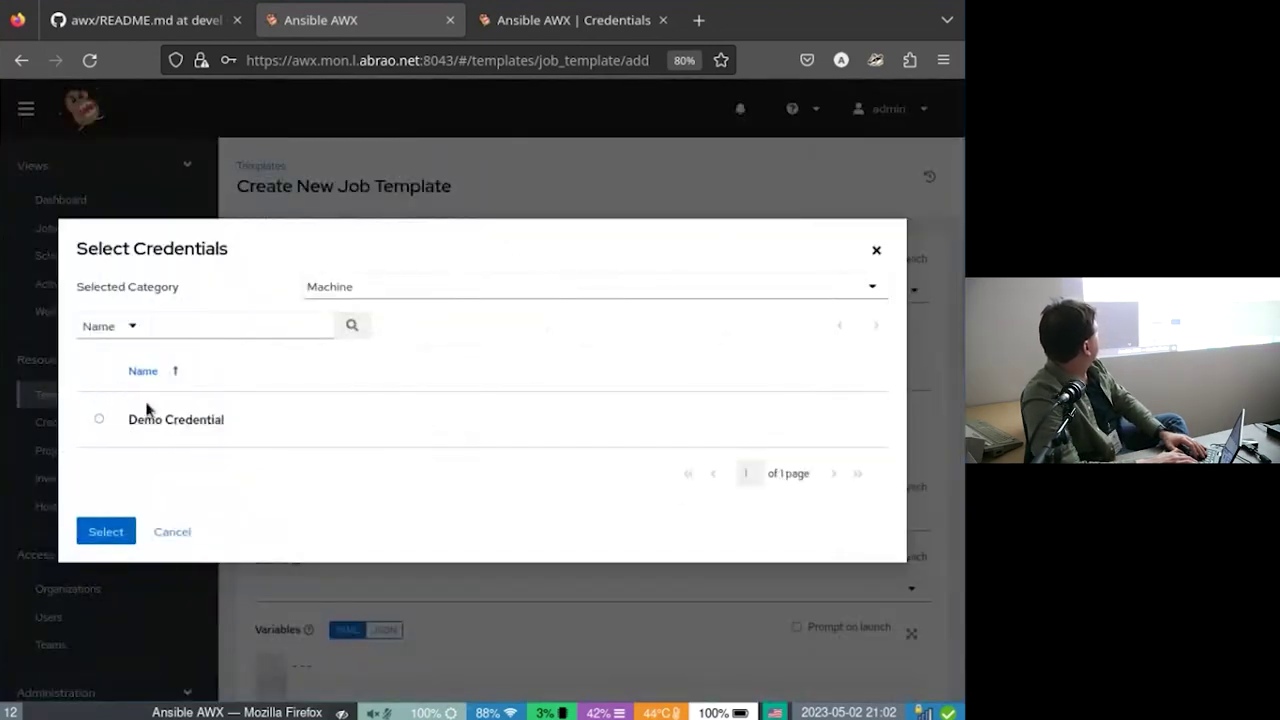
click(187, 530)
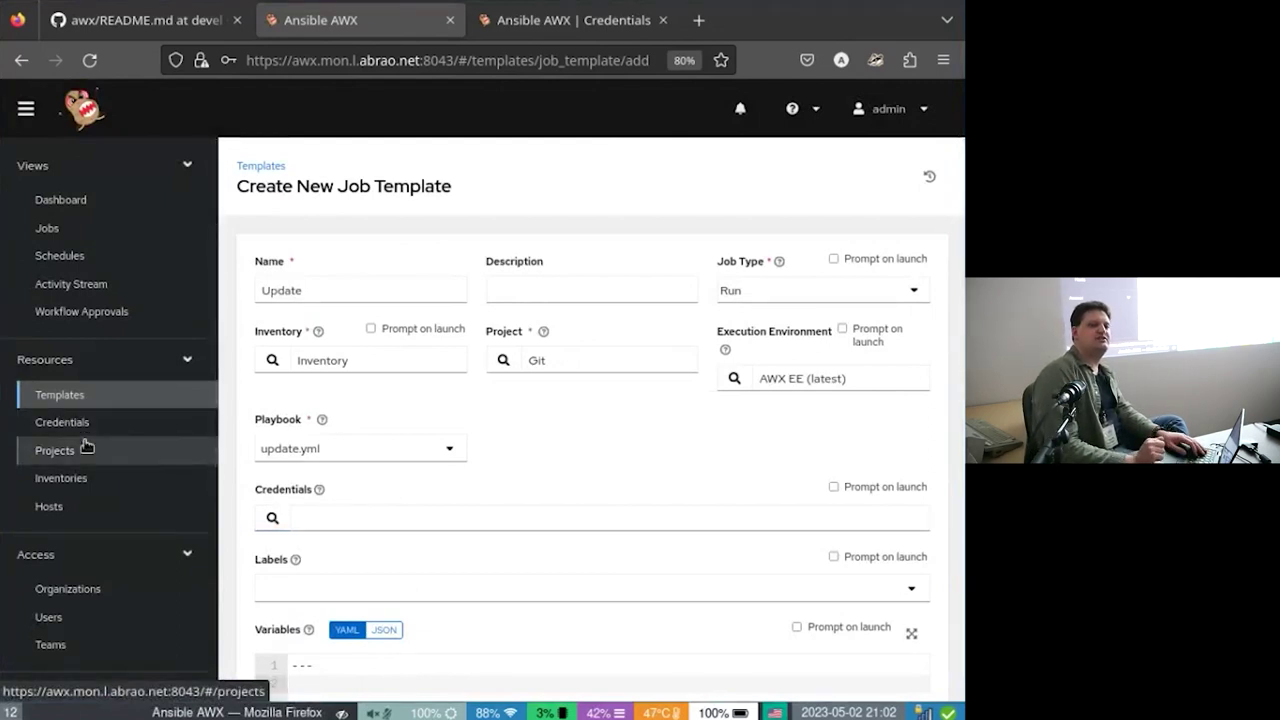
click(87, 447)
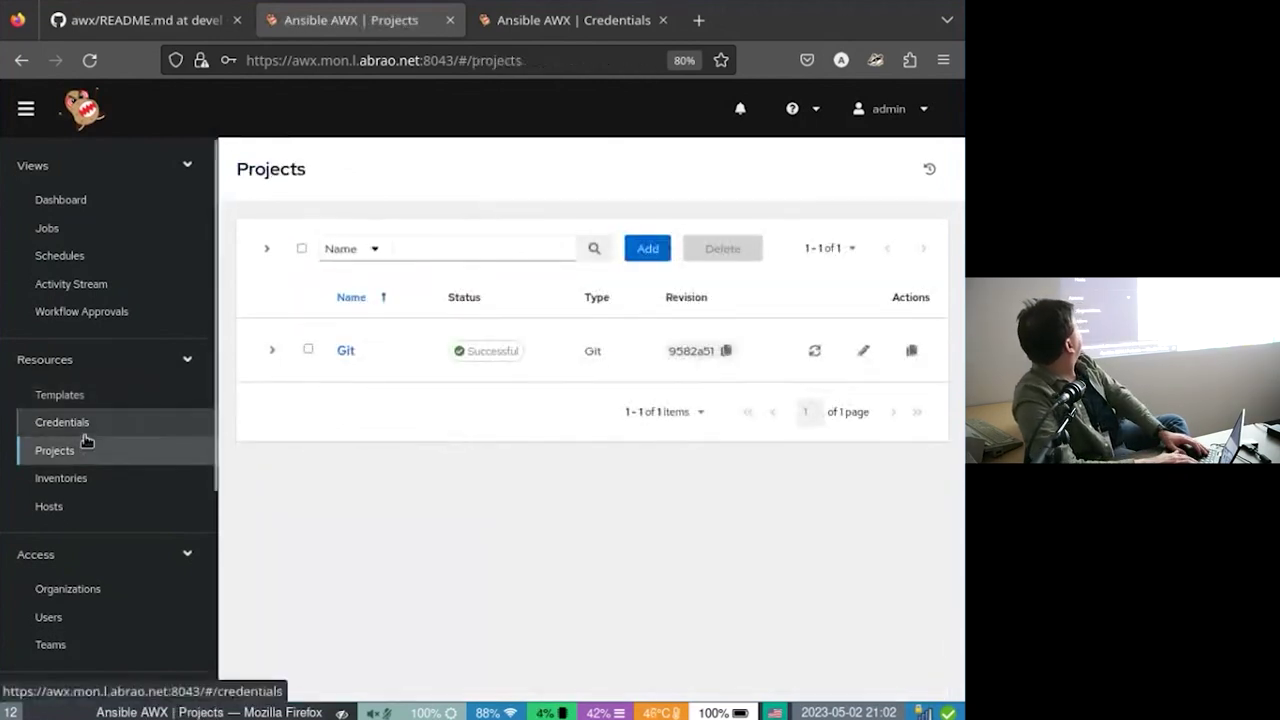
Add a new credential from the Credentials page with credential type Machine.
click(86, 436)
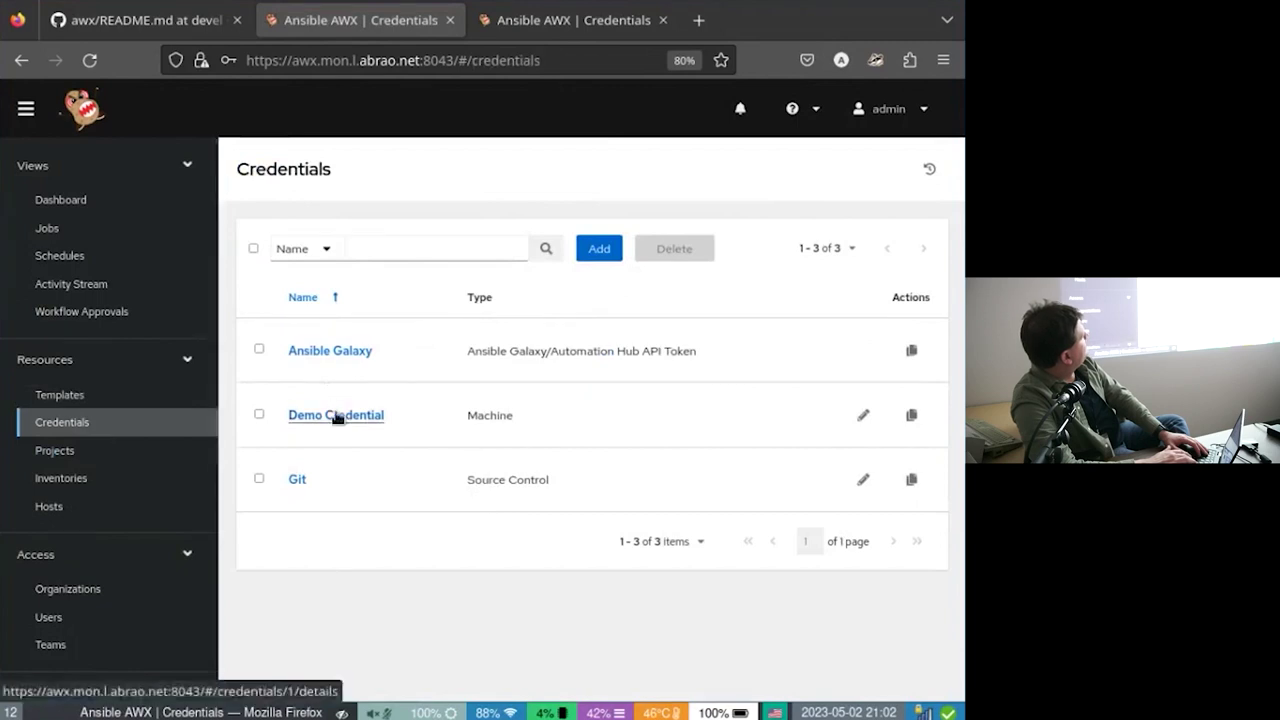
click(600, 248)
click(300, 358)
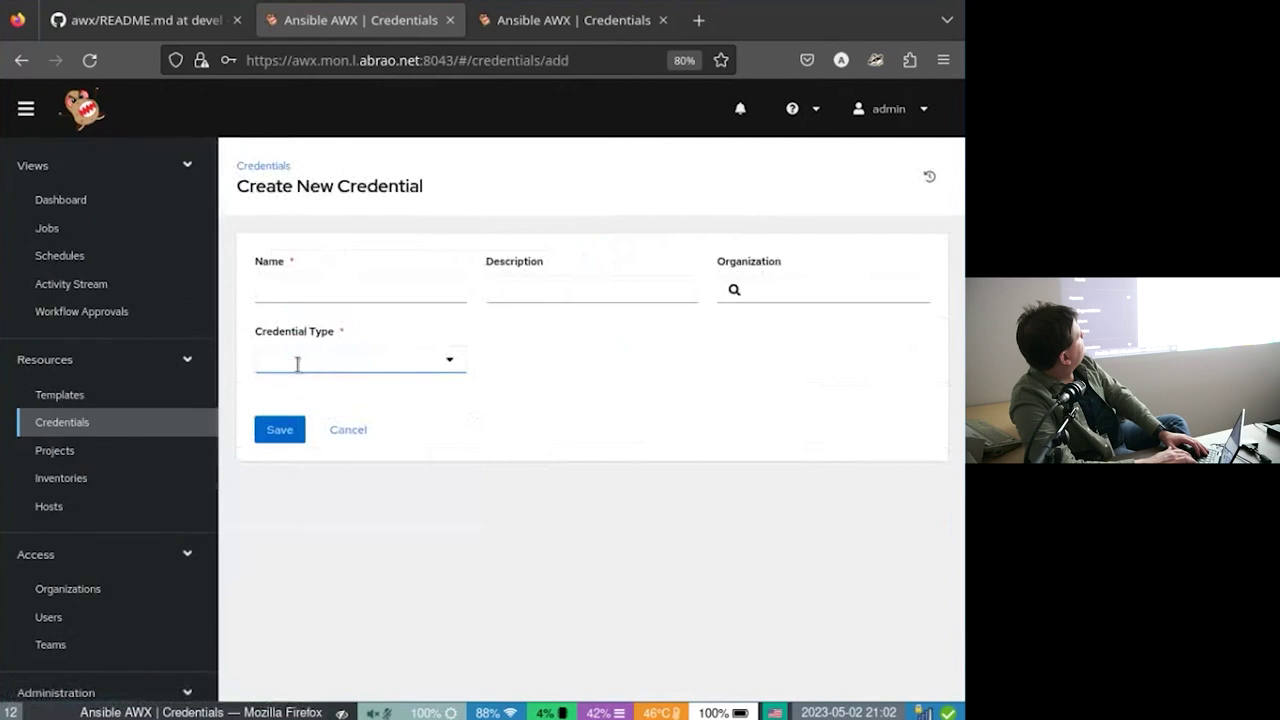
scroll(403, 484, down, 5)
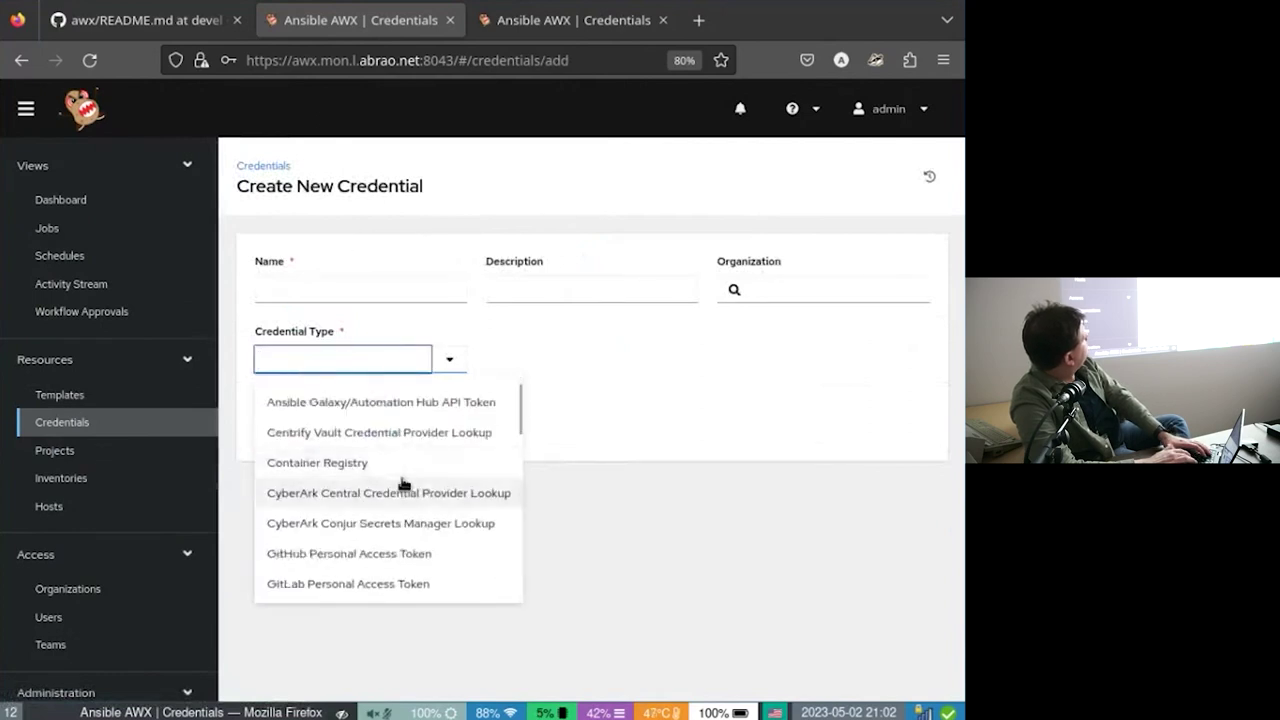
scroll(403, 484, down, 5)
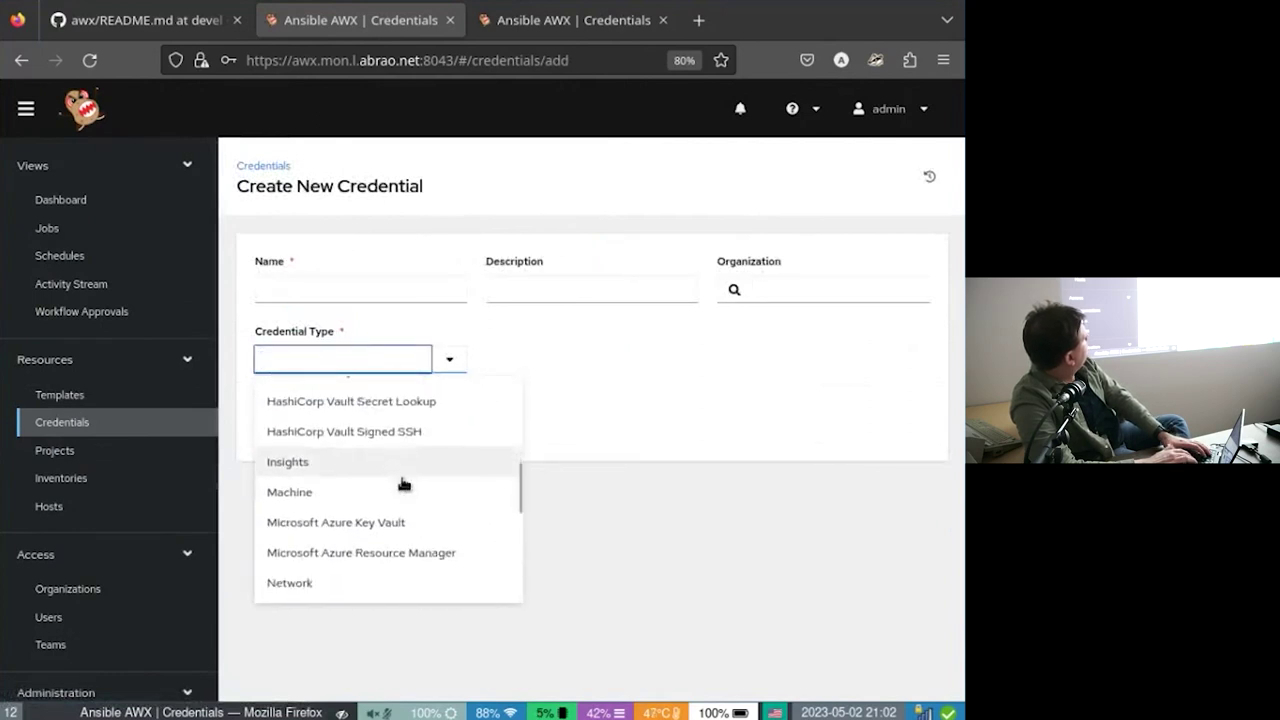
scroll(403, 484, down, 2)
scroll(403, 484, up, 3)
scroll(403, 484, up, 5)
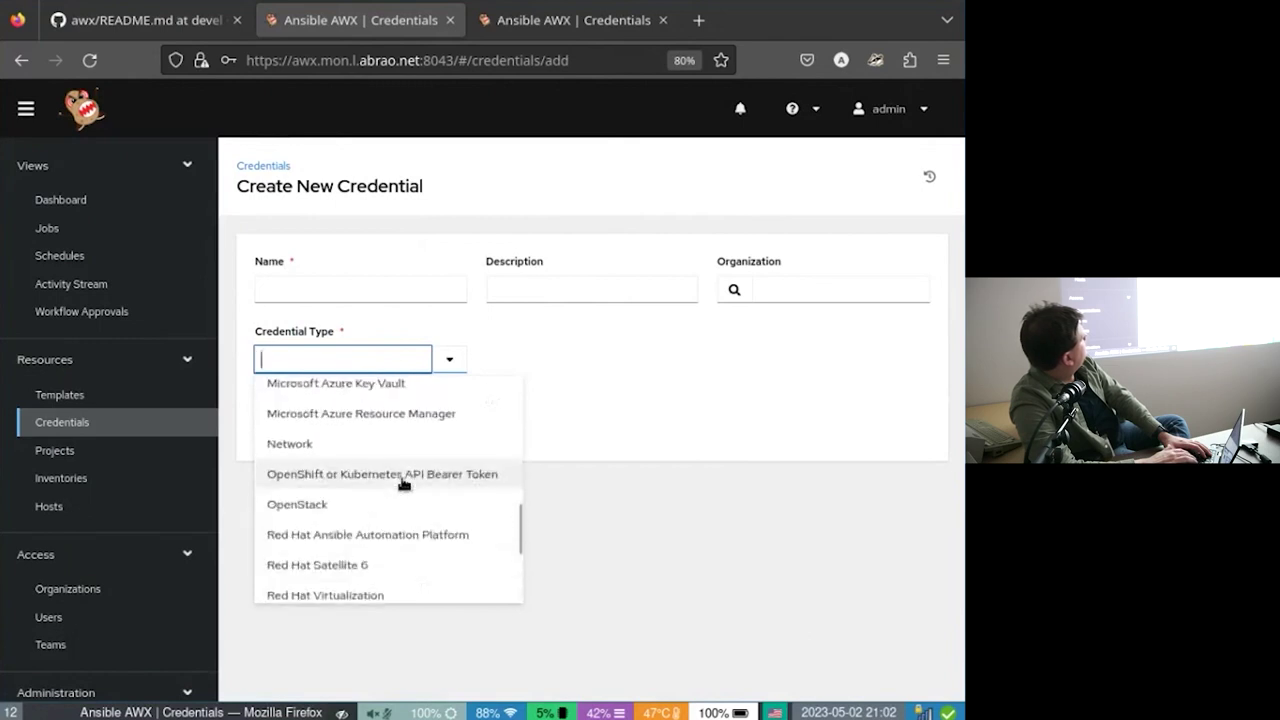
scroll(403, 484, up, 2)
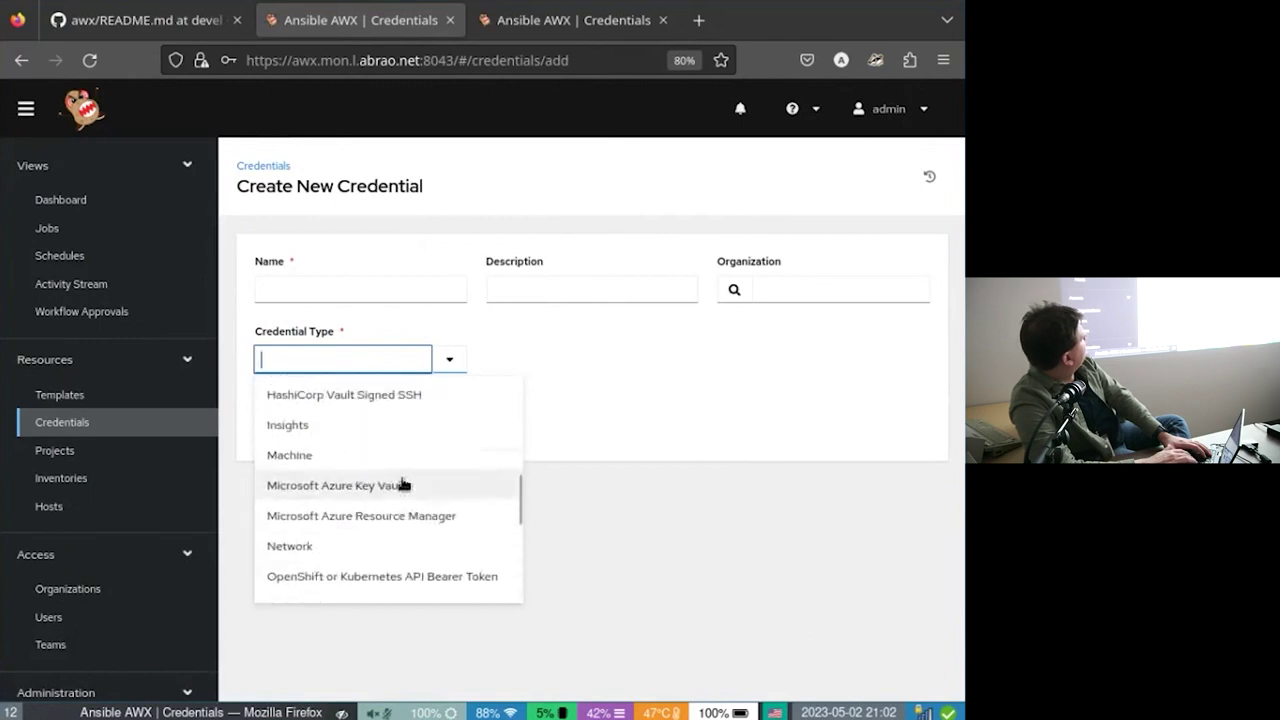
click(401, 480)
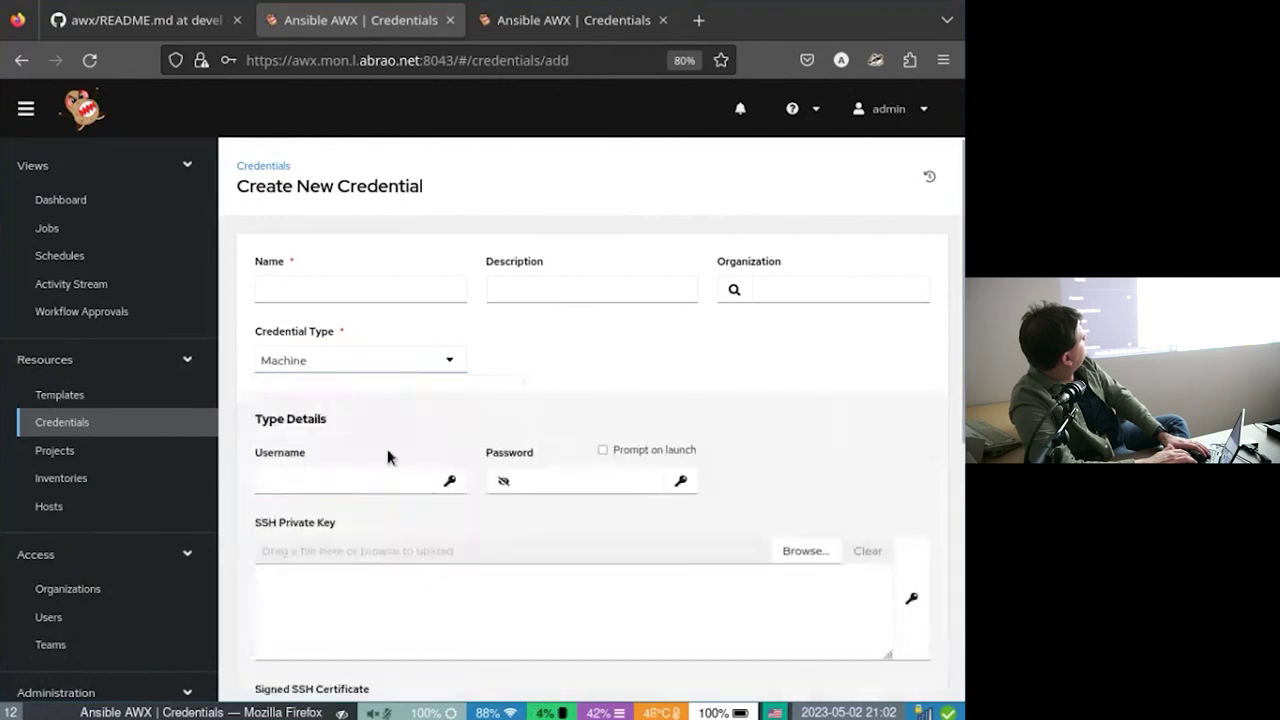
scroll(389, 452, down, 1)
scroll(388, 457, up, 1)
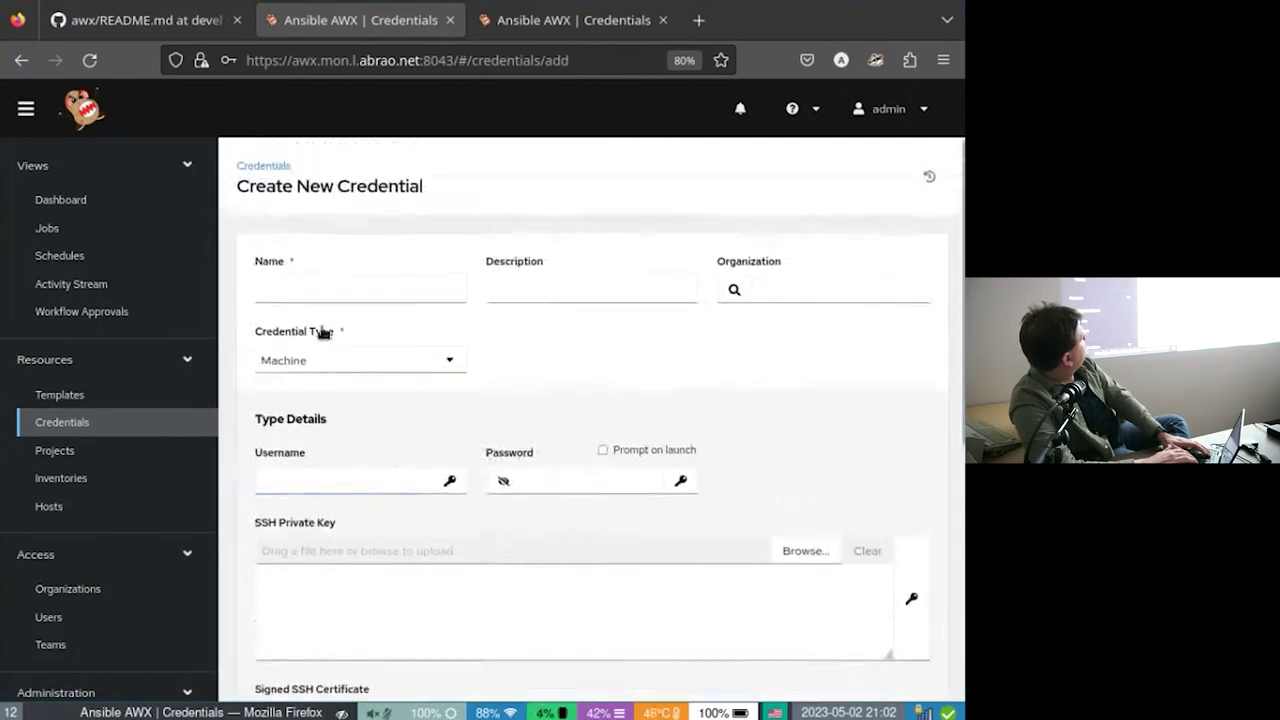
click(340, 285)
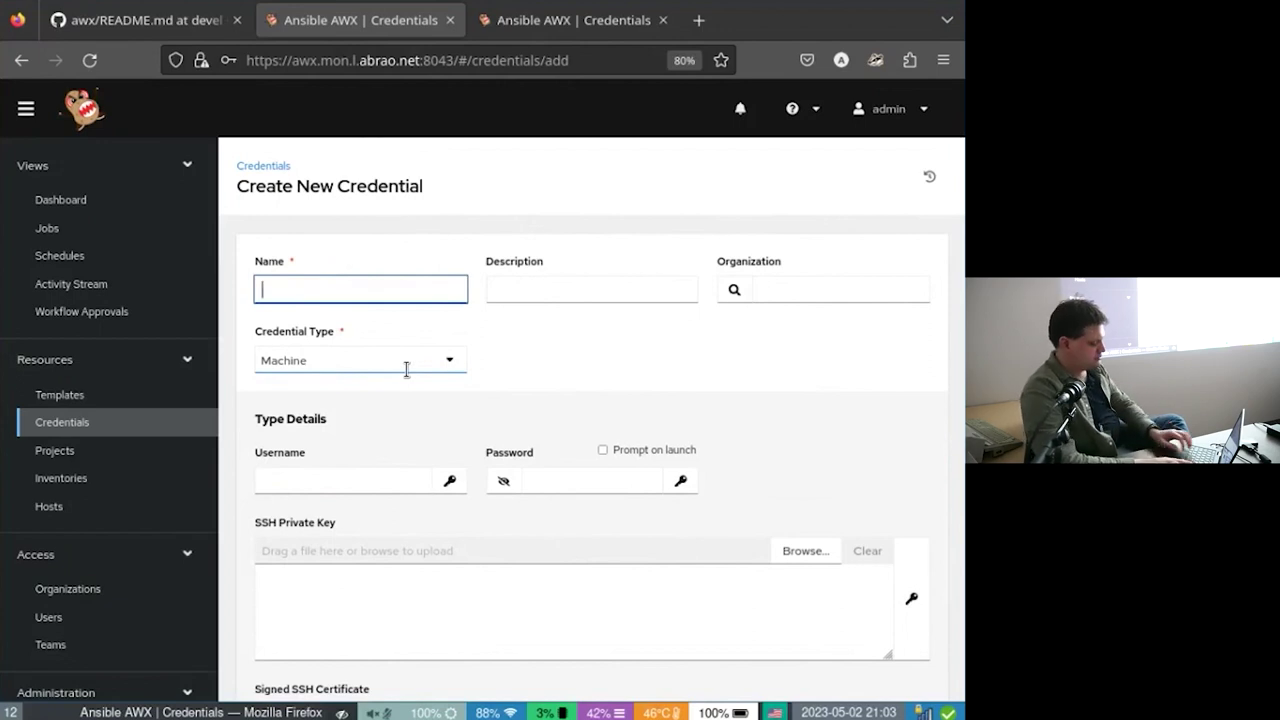
Name the credential 'Root Power' with username root.
text(Root Power)
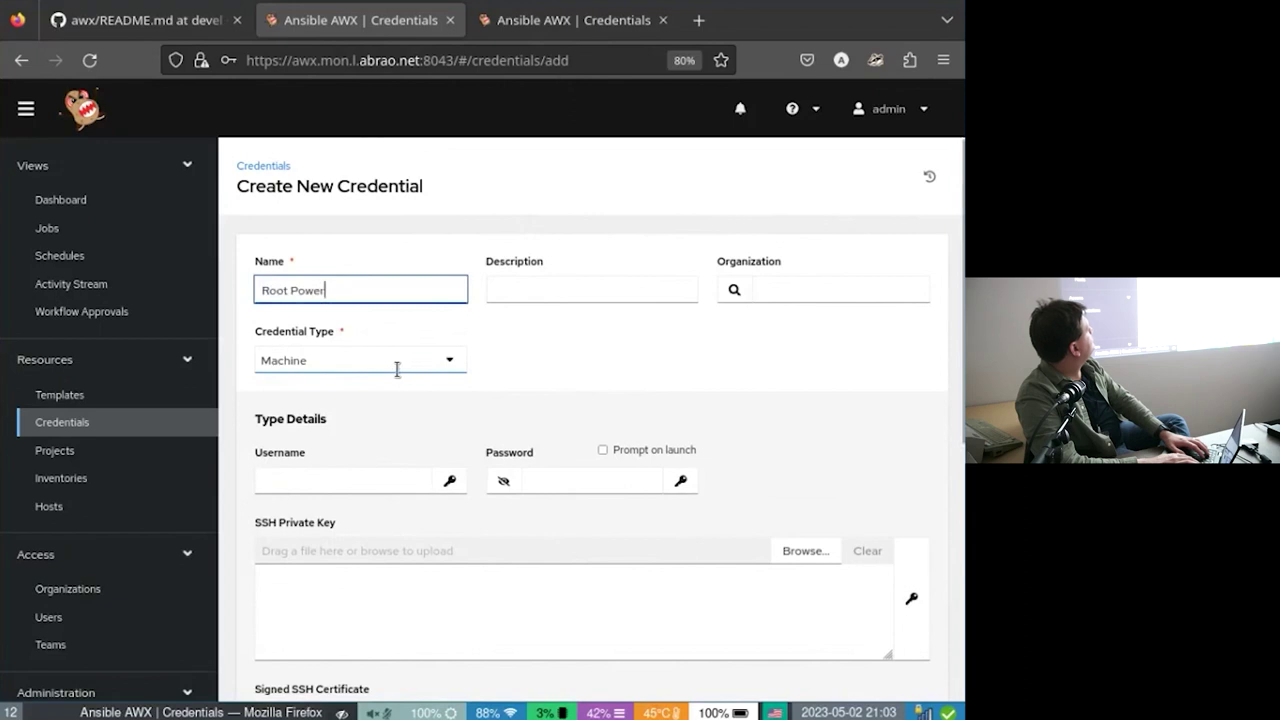
click(392, 479)
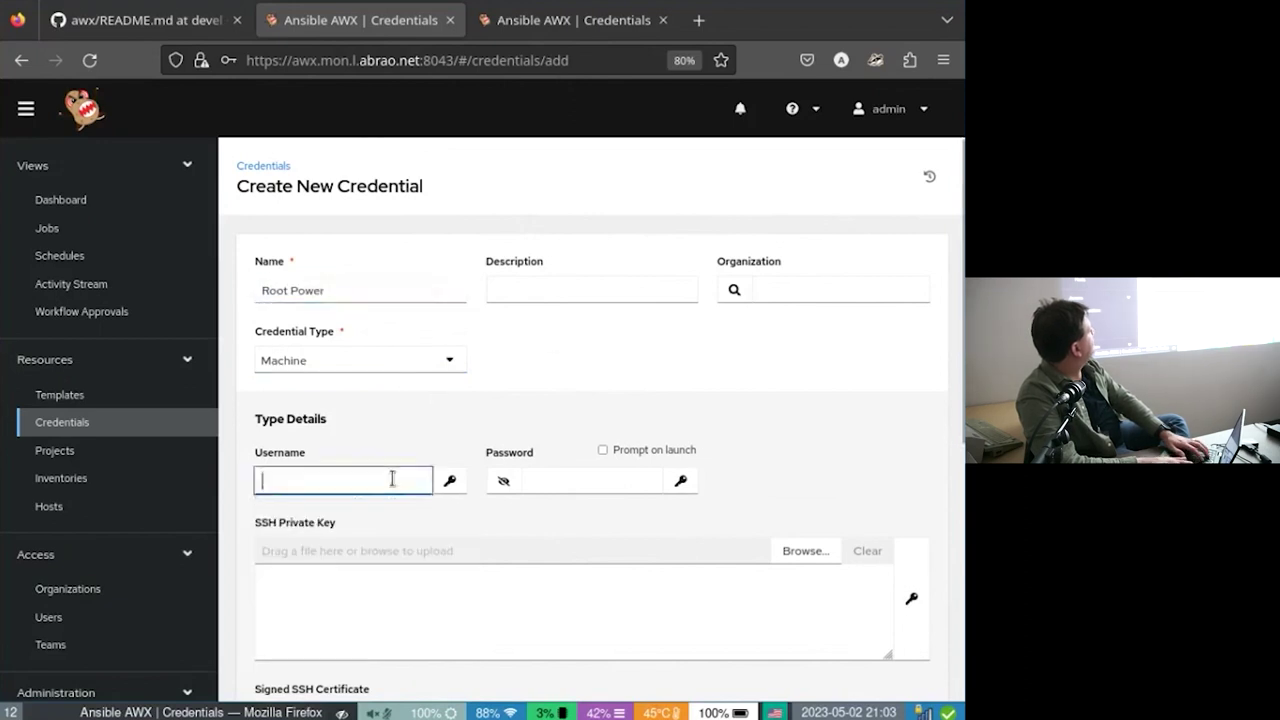
text(root)
key(Tab)
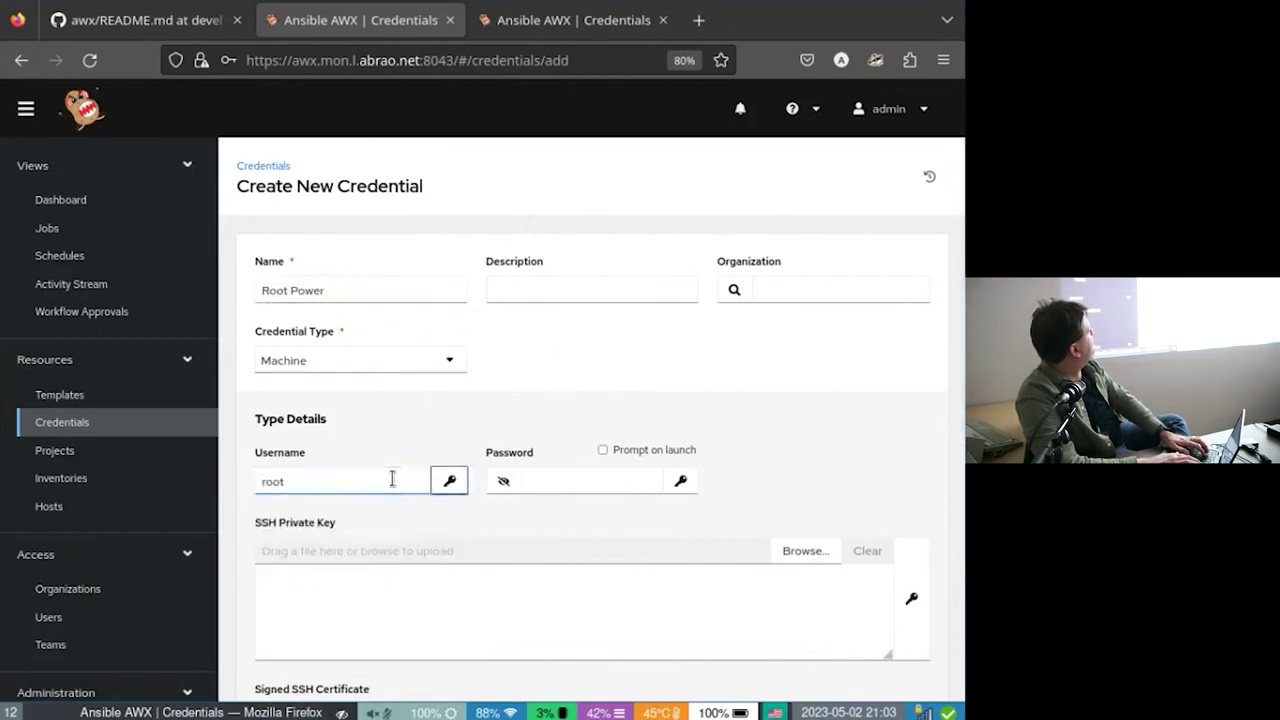
Paste the SSH private key into the form and save the credential.
click(491, 615)
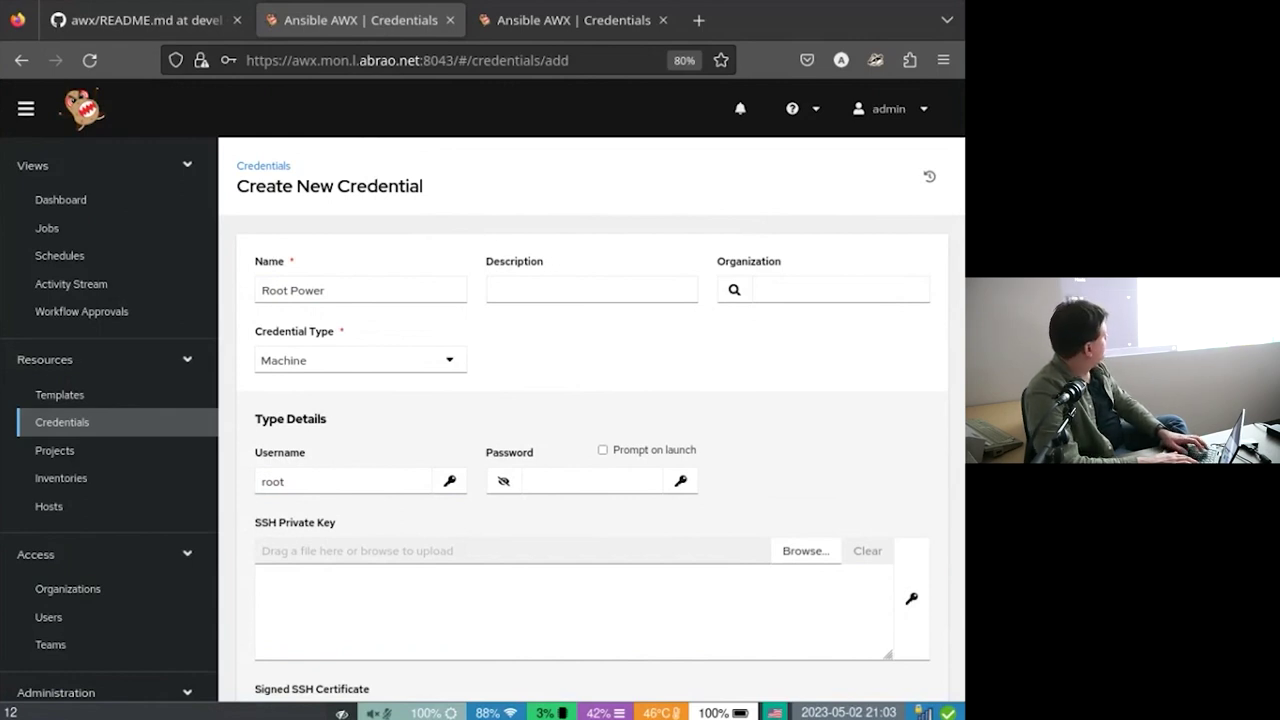
key(alt+Tab)
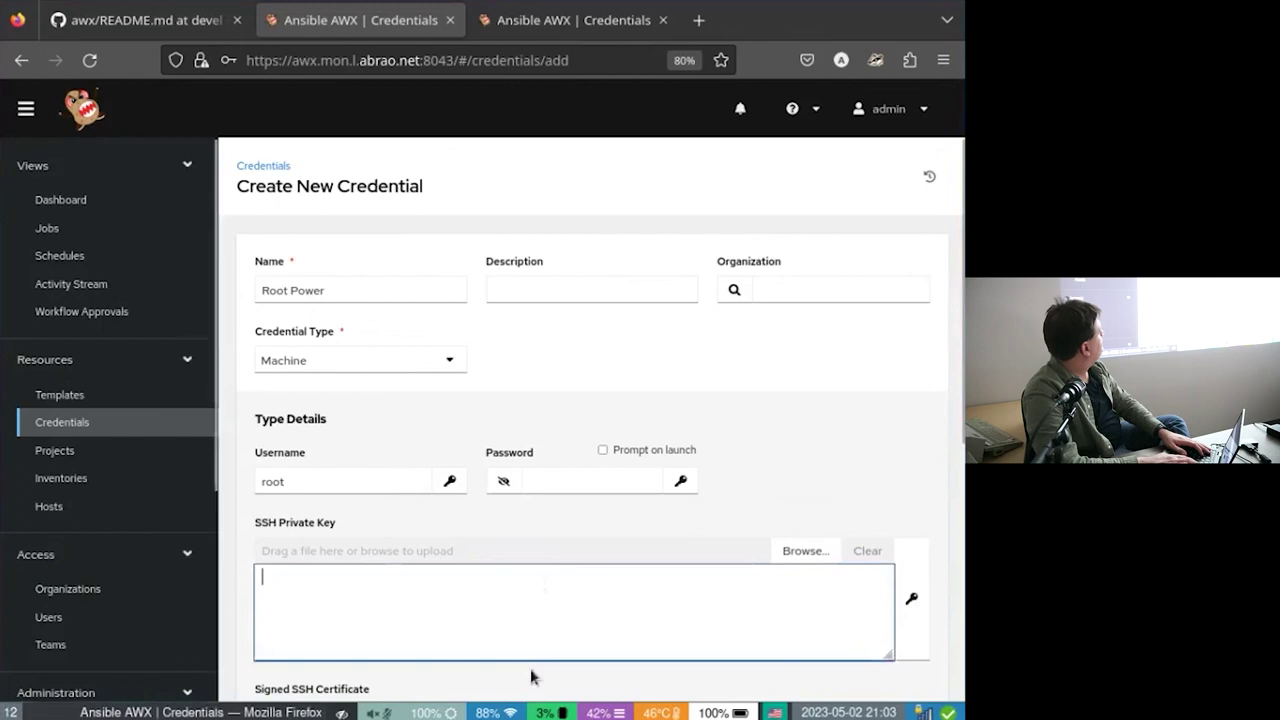
key(ctrl+v)
right_click(416, 602)
key(Escape)
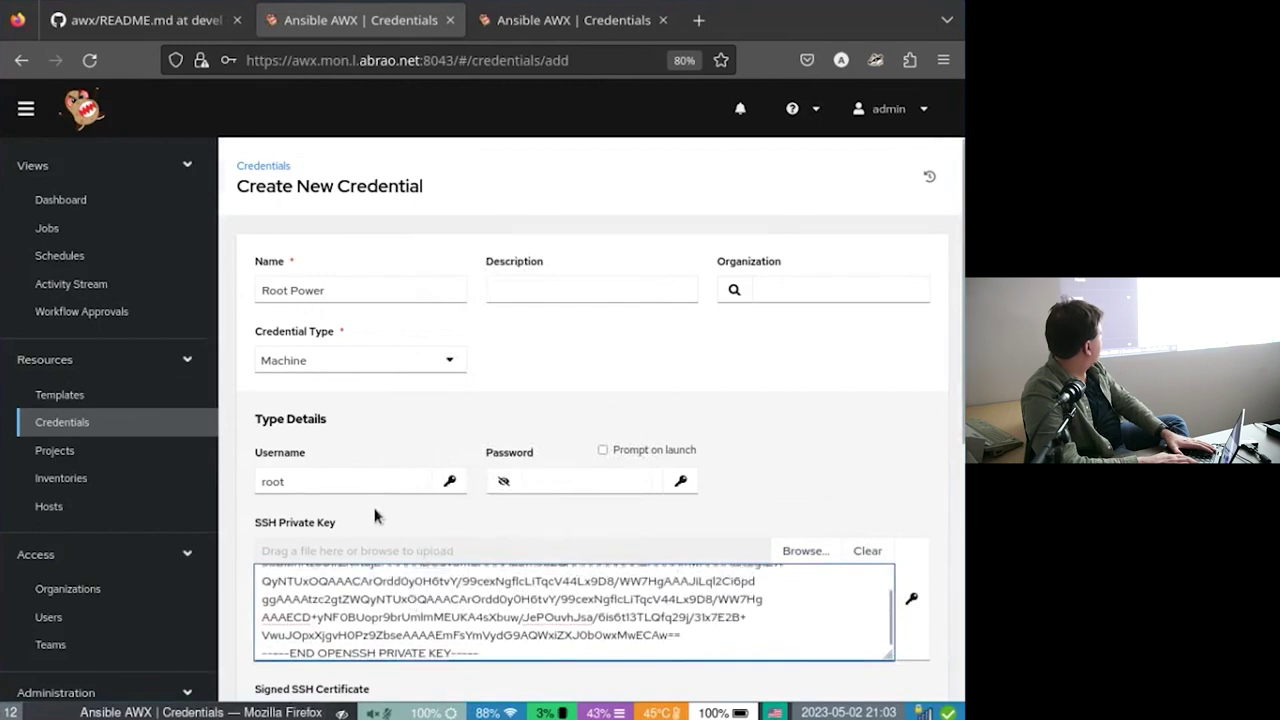
scroll(375, 515, down, 4)
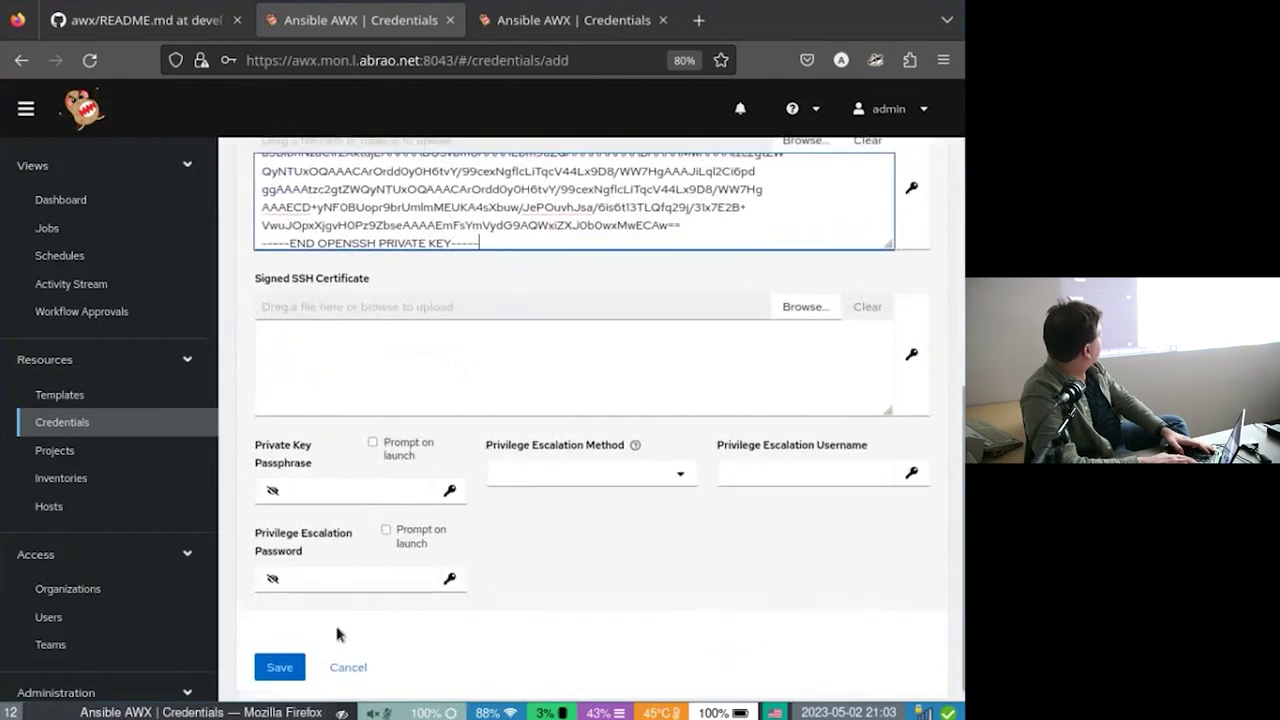
click(292, 670)
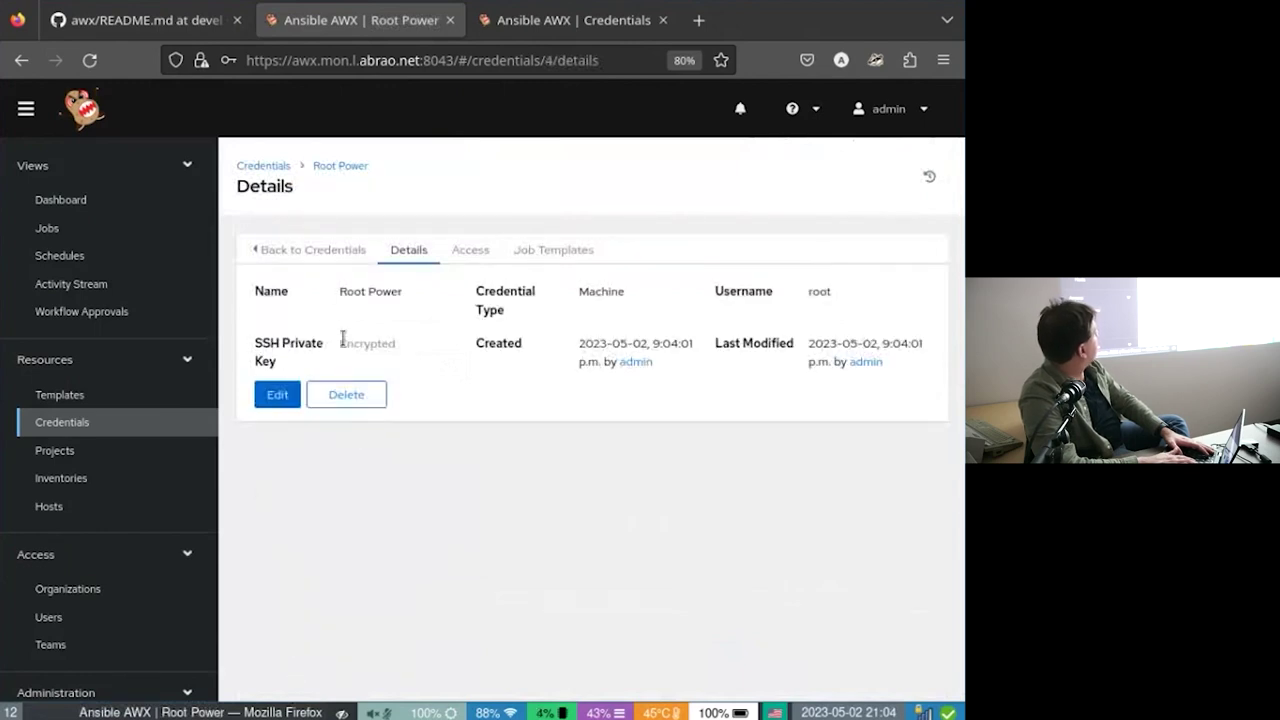
scroll(105, 240, down, 1)
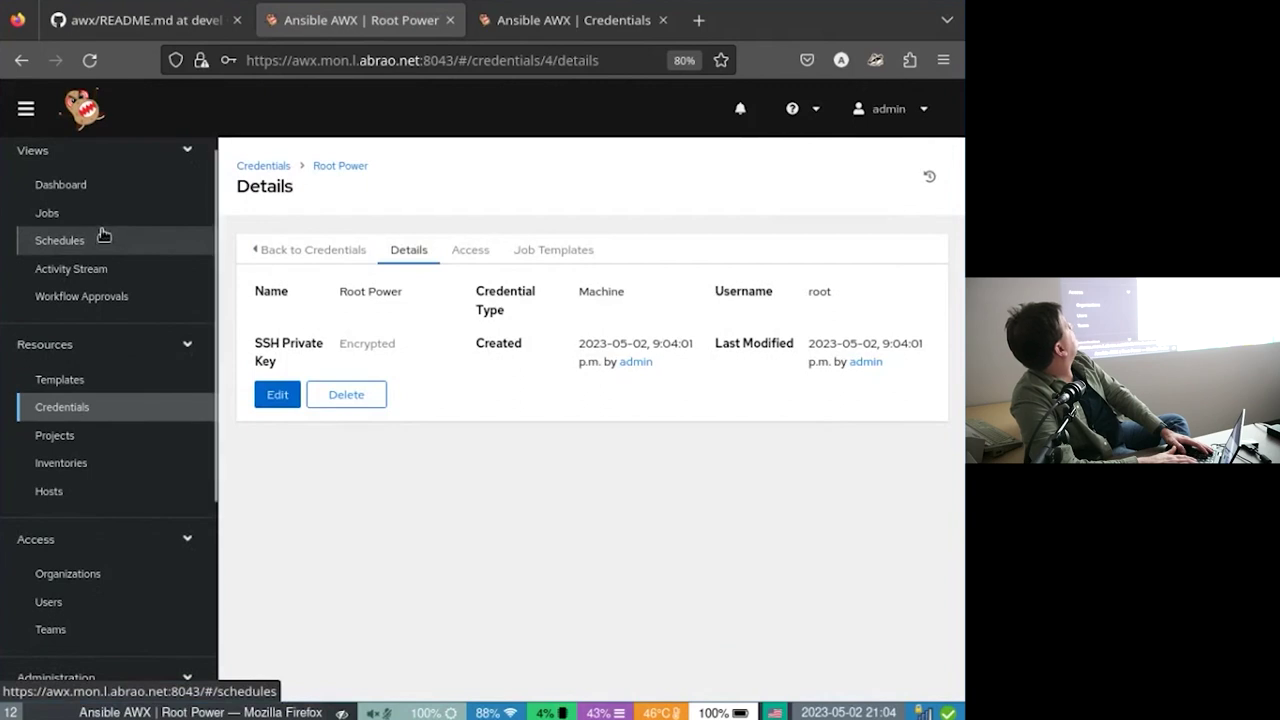
Go to the Templates list and add a new job template.
click(103, 240)
click(102, 223)
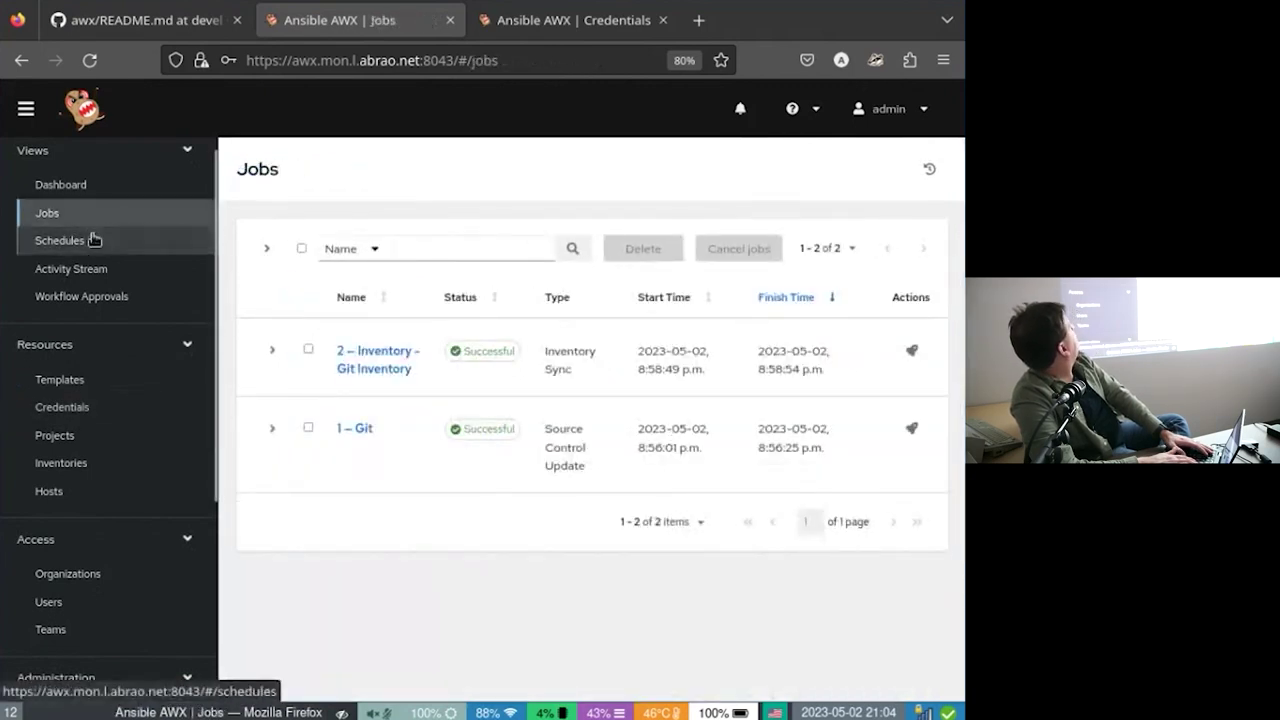
click(99, 396)
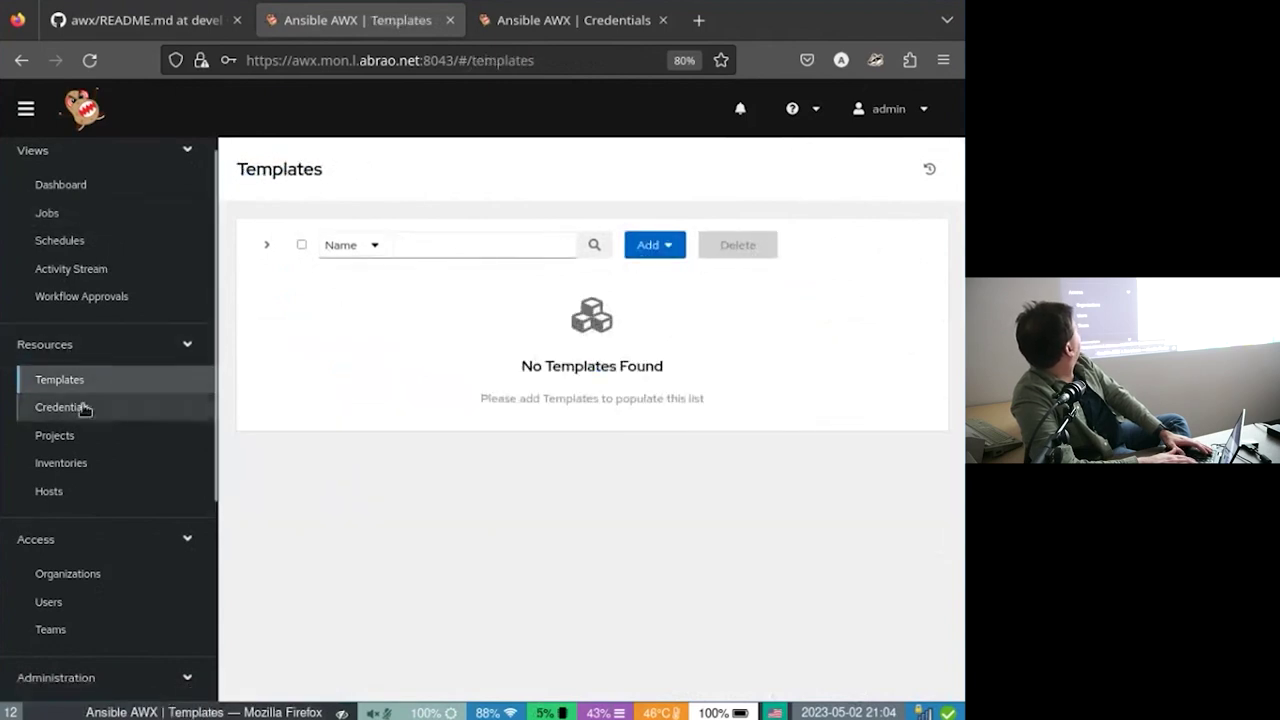
click(631, 252)
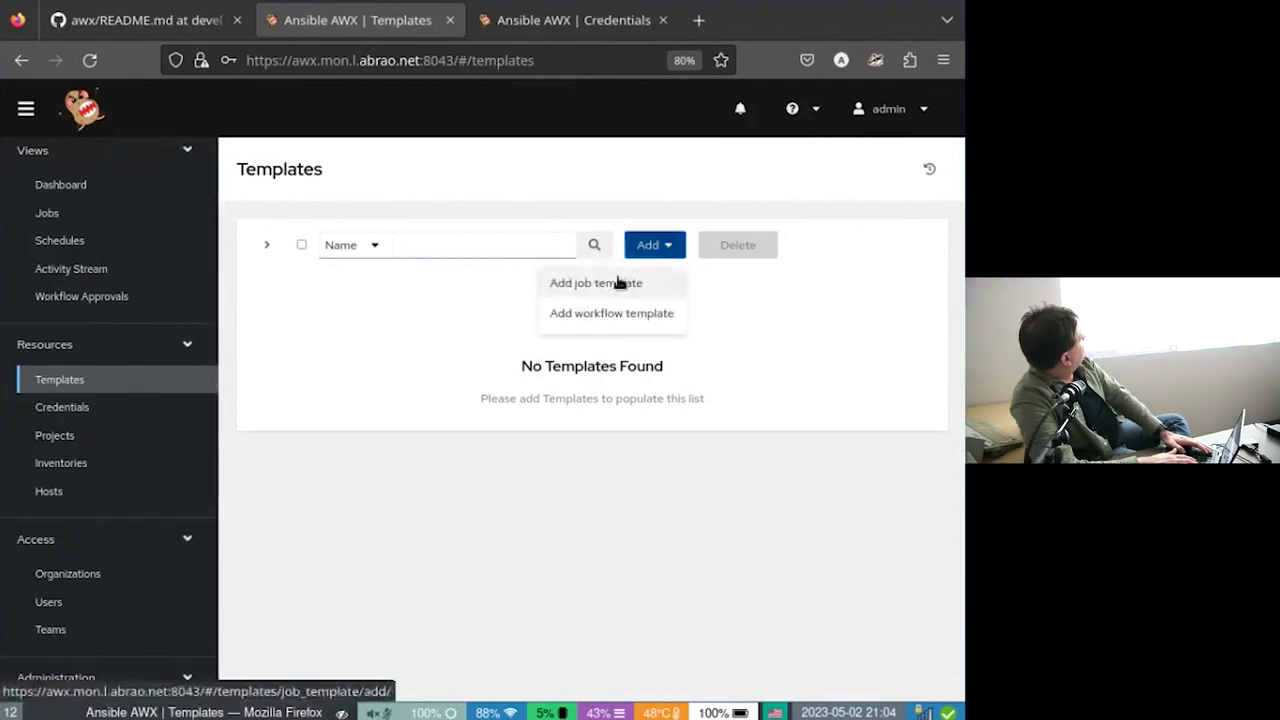
click(610, 280)
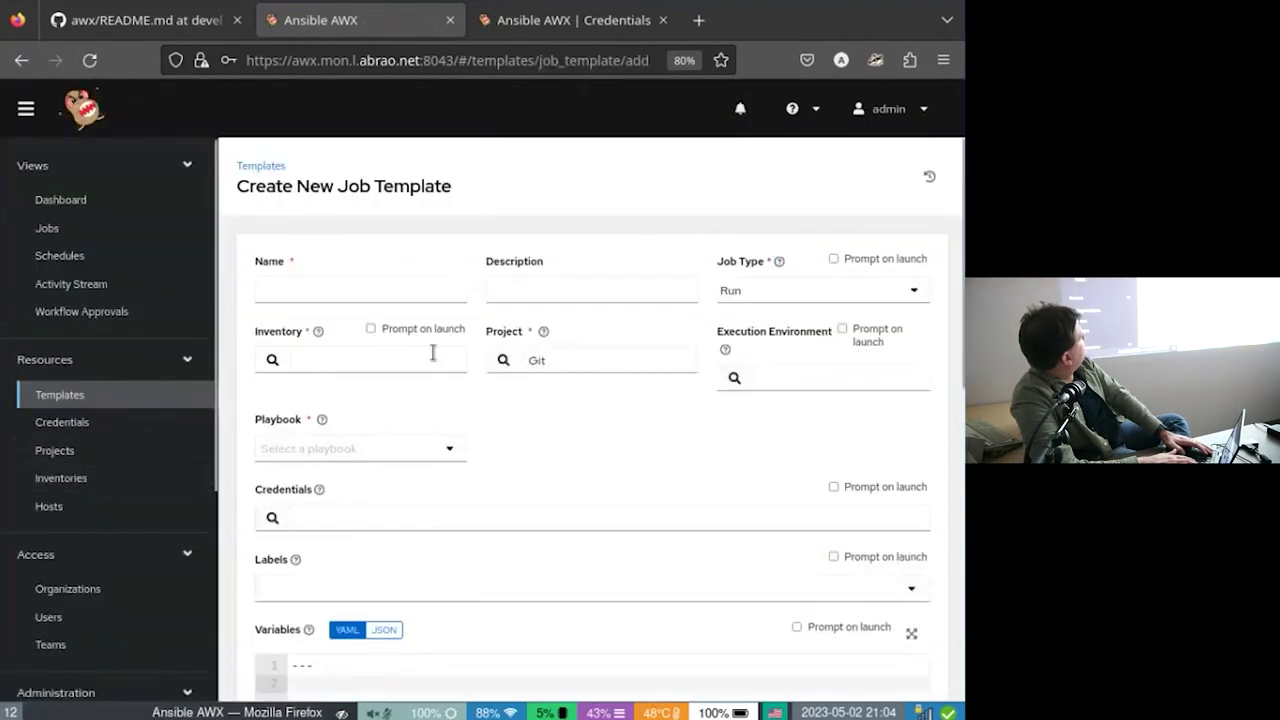
Enter Update as the job template's name.
click(357, 290)
text(R)
key(BackSpace)
text(Update)
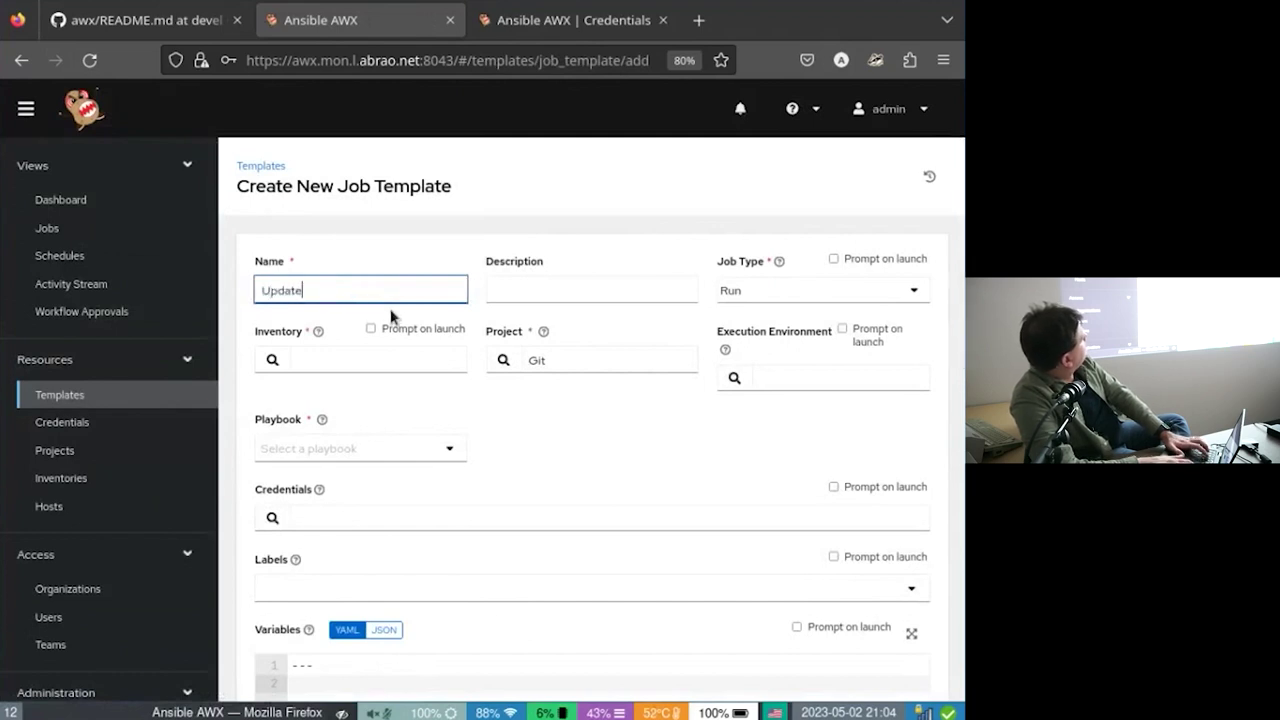
key(Tab)
key(Tab)
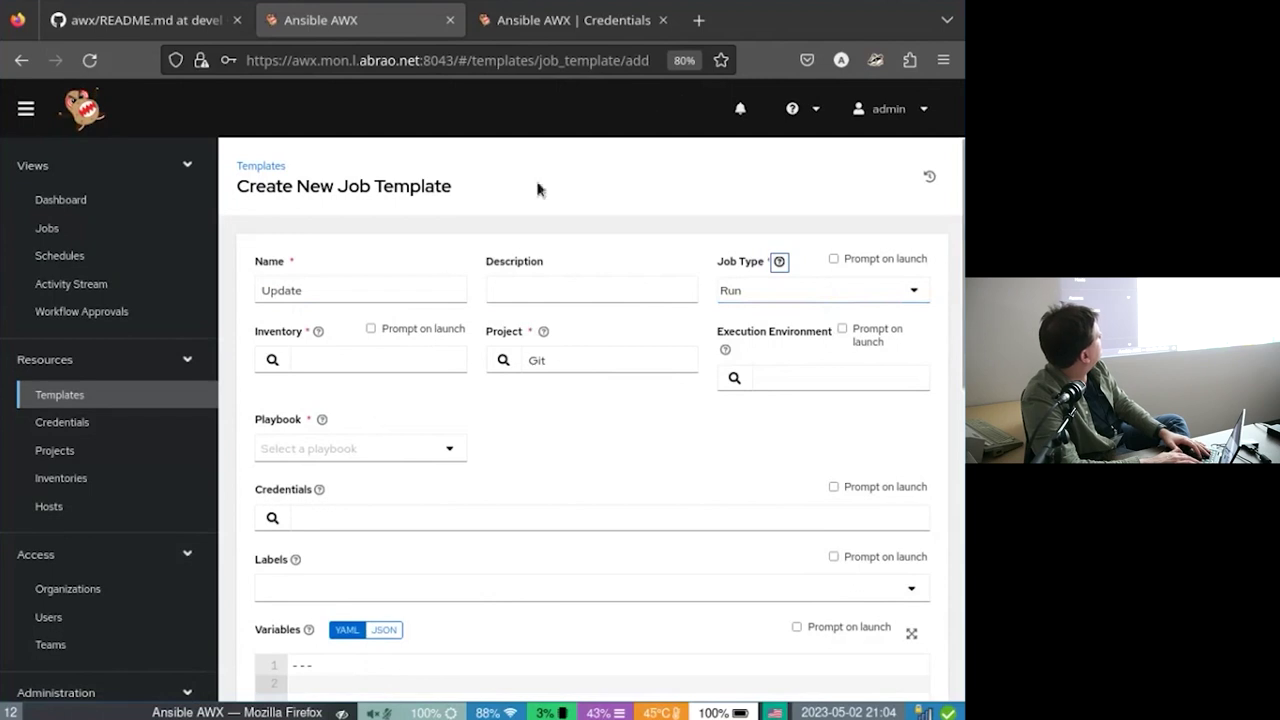
Set the template's inventory to Inventory and its playbook to update.yml.
click(273, 357)
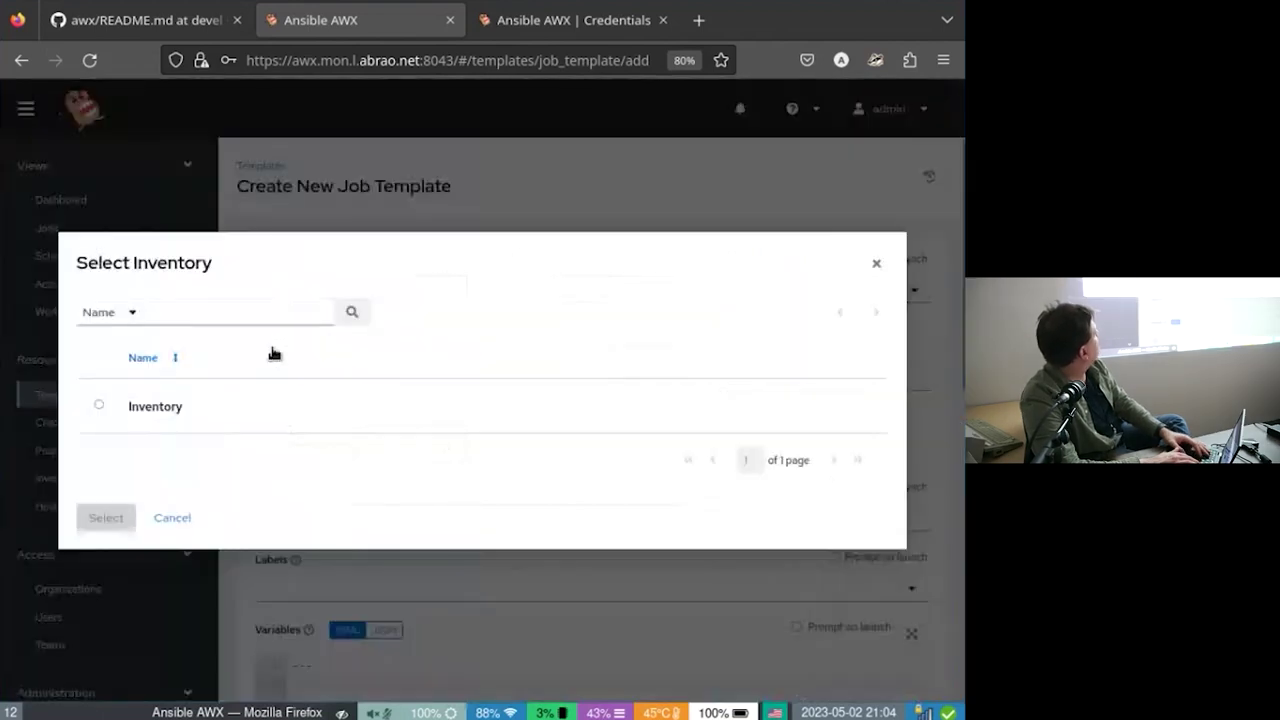
click(142, 410)
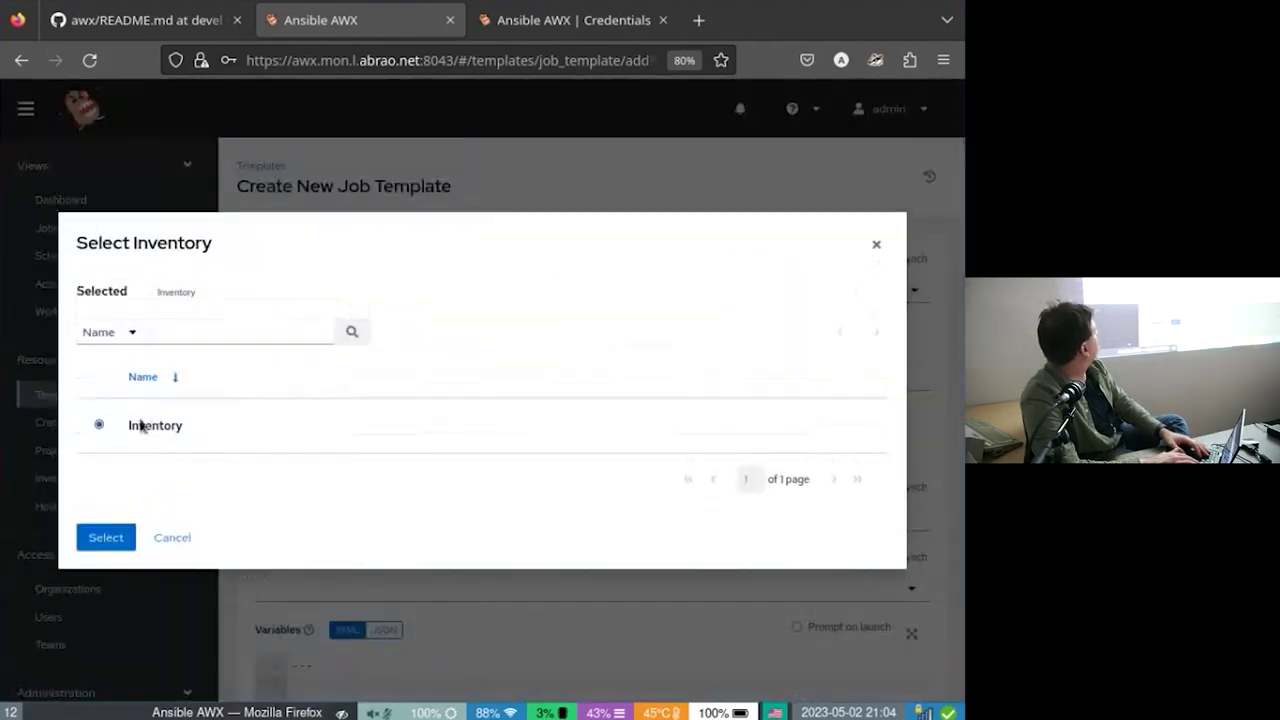
click(106, 537)
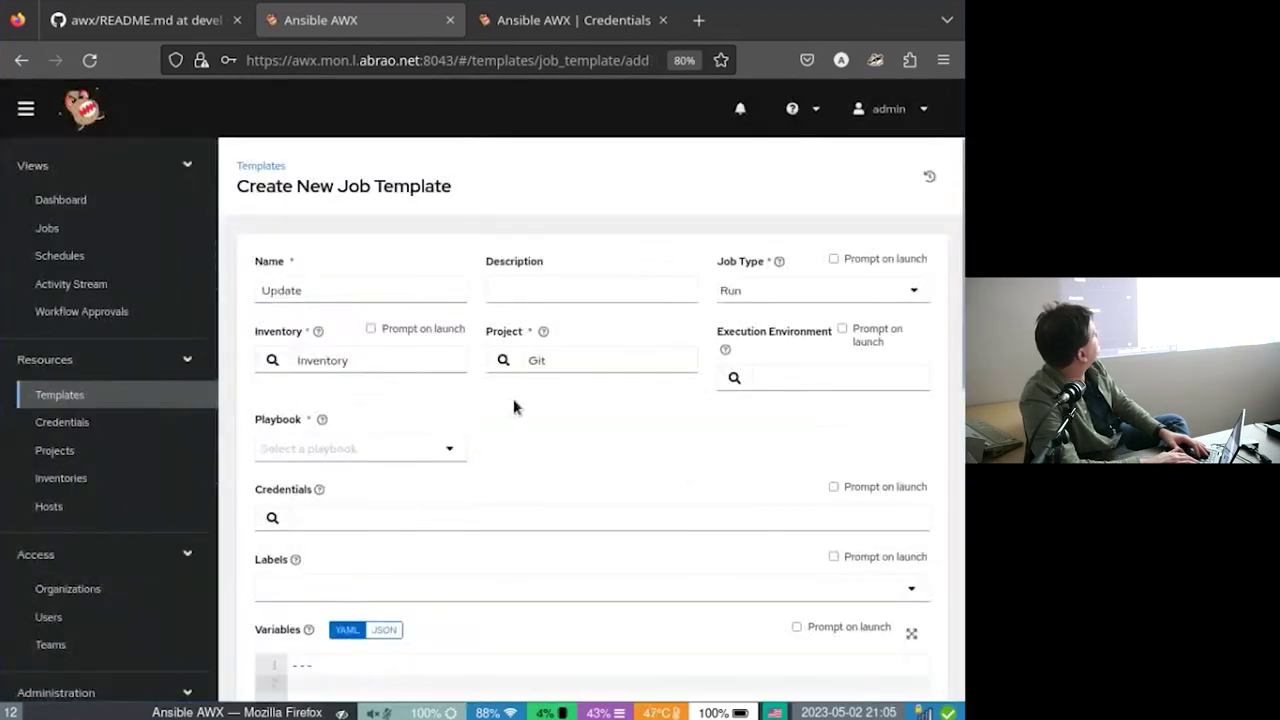
click(449, 448)
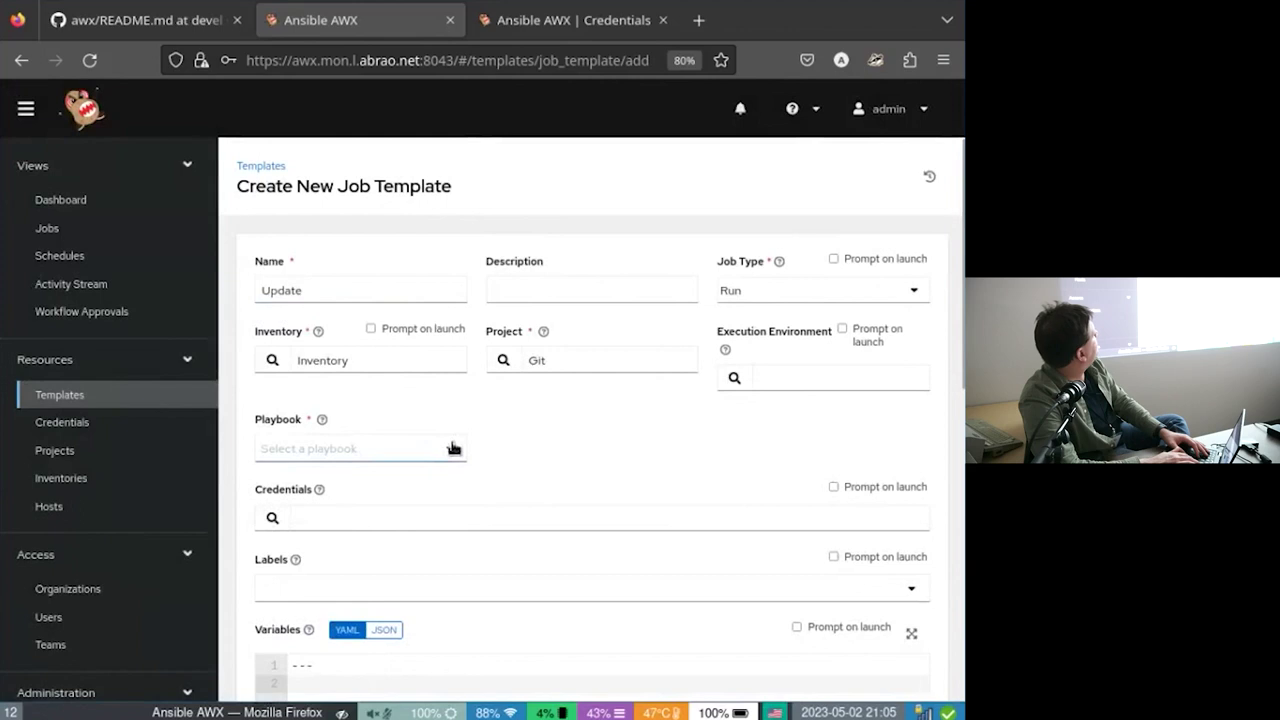
scroll(401, 552, down, 3)
scroll(401, 552, down, 5)
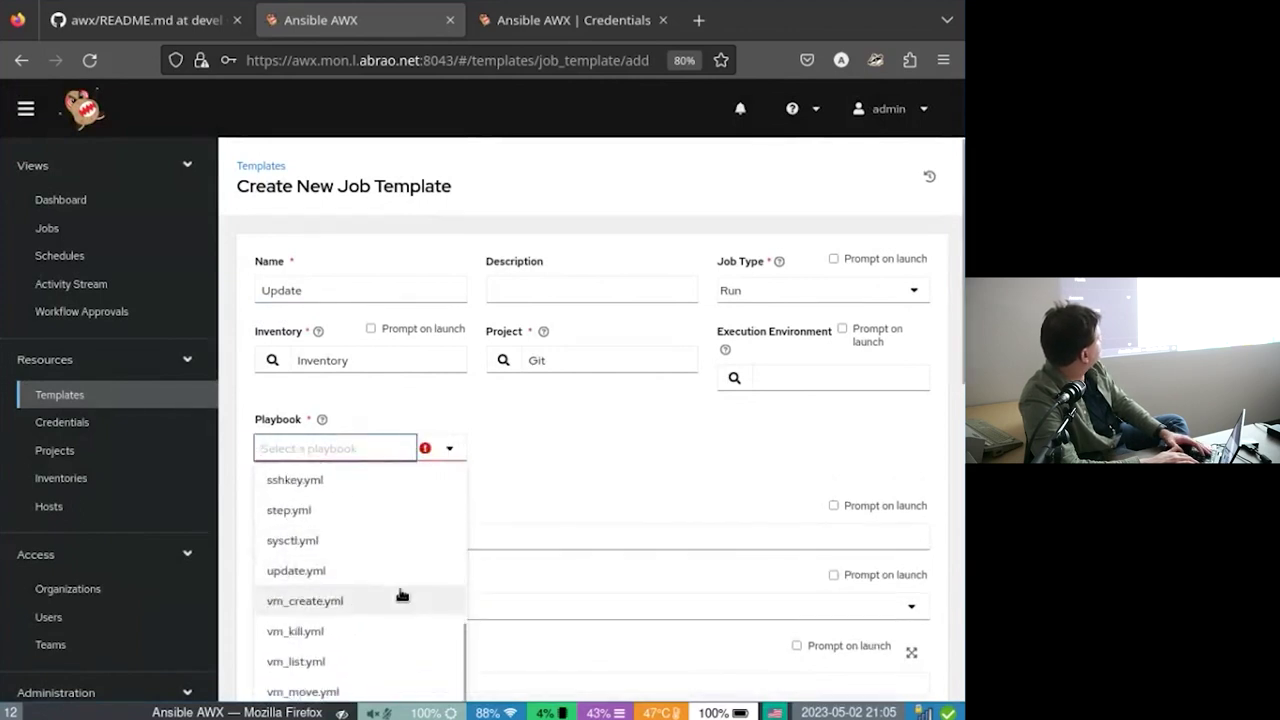
click(371, 570)
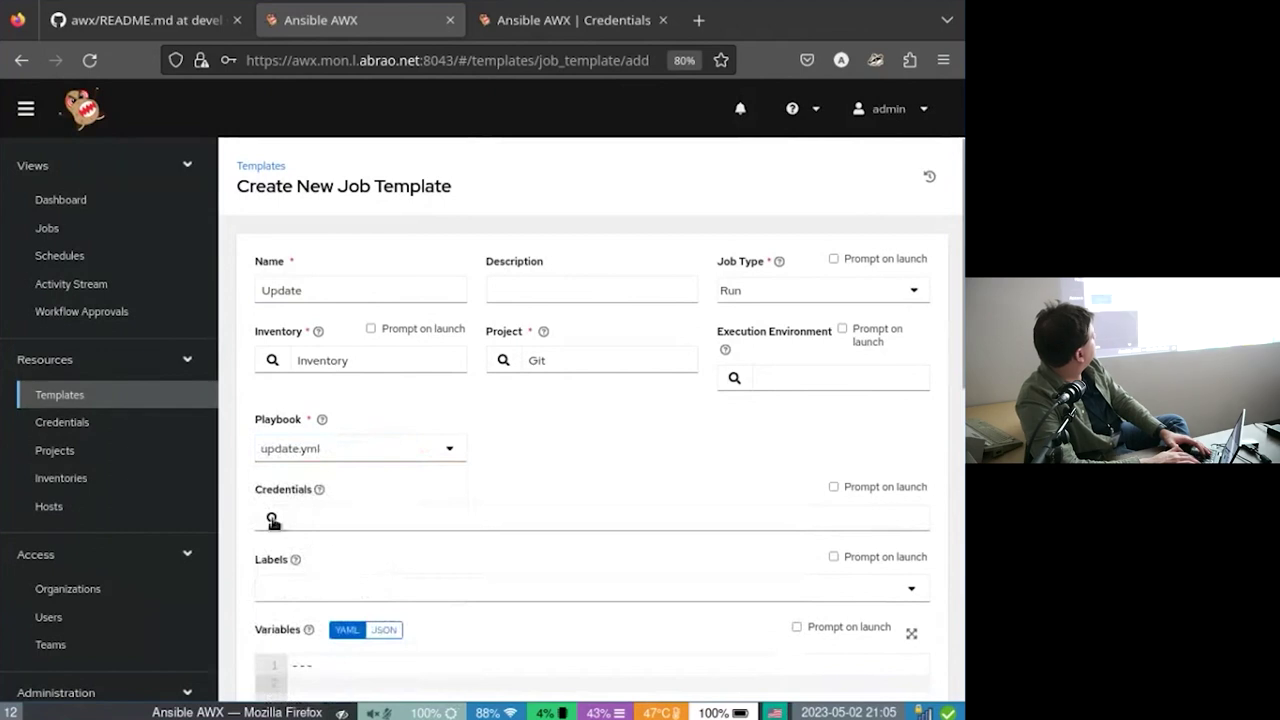
Attach the Root Power credential to the template.
click(272, 520)
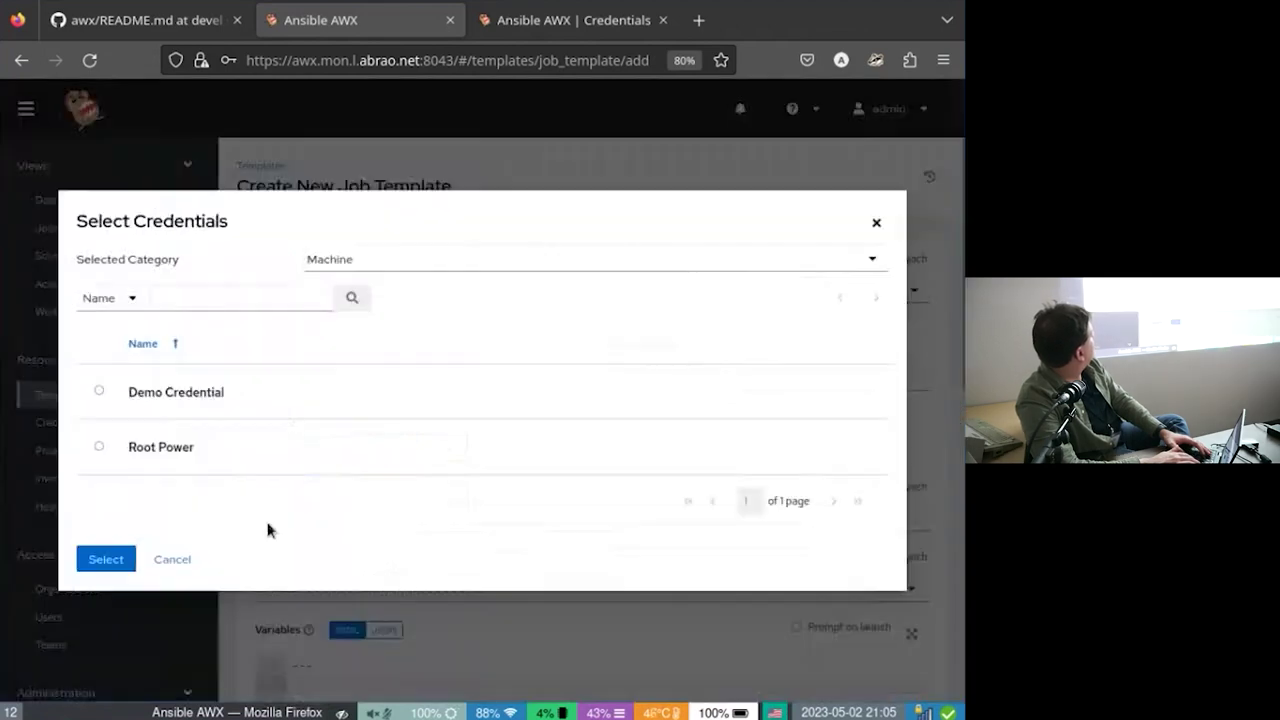
click(162, 446)
click(131, 583)
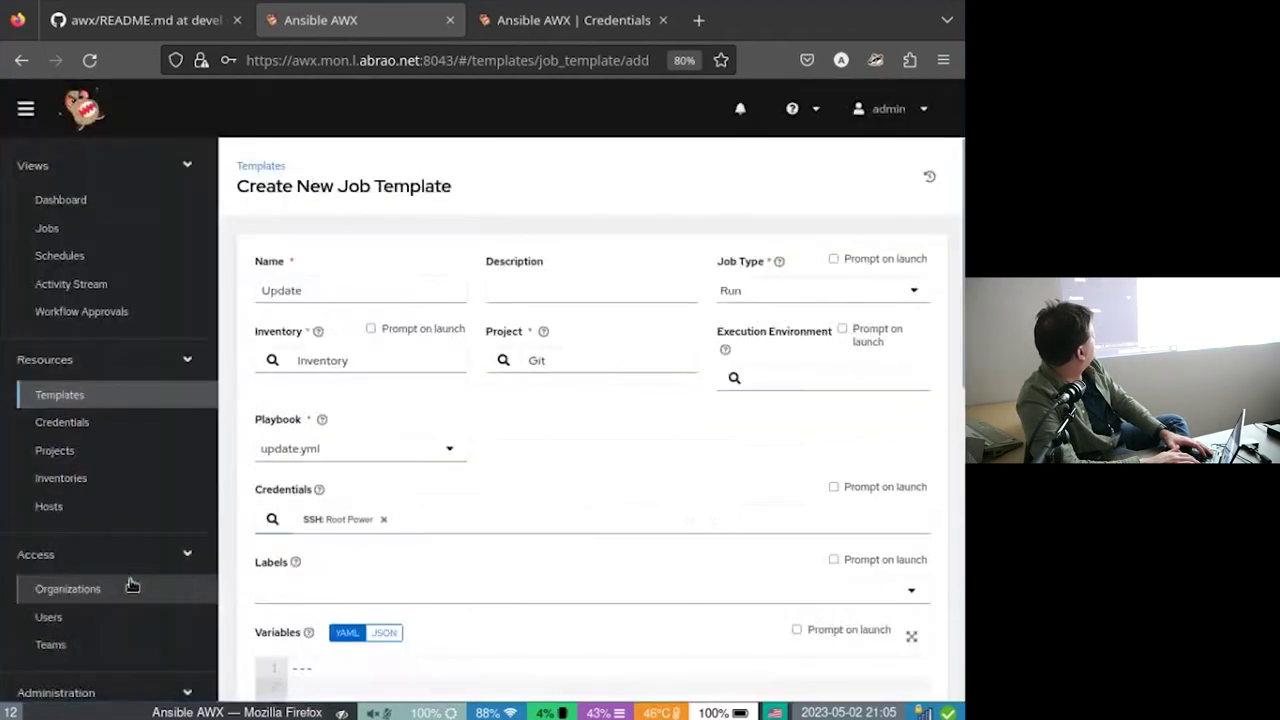
scroll(594, 491, down, 3)
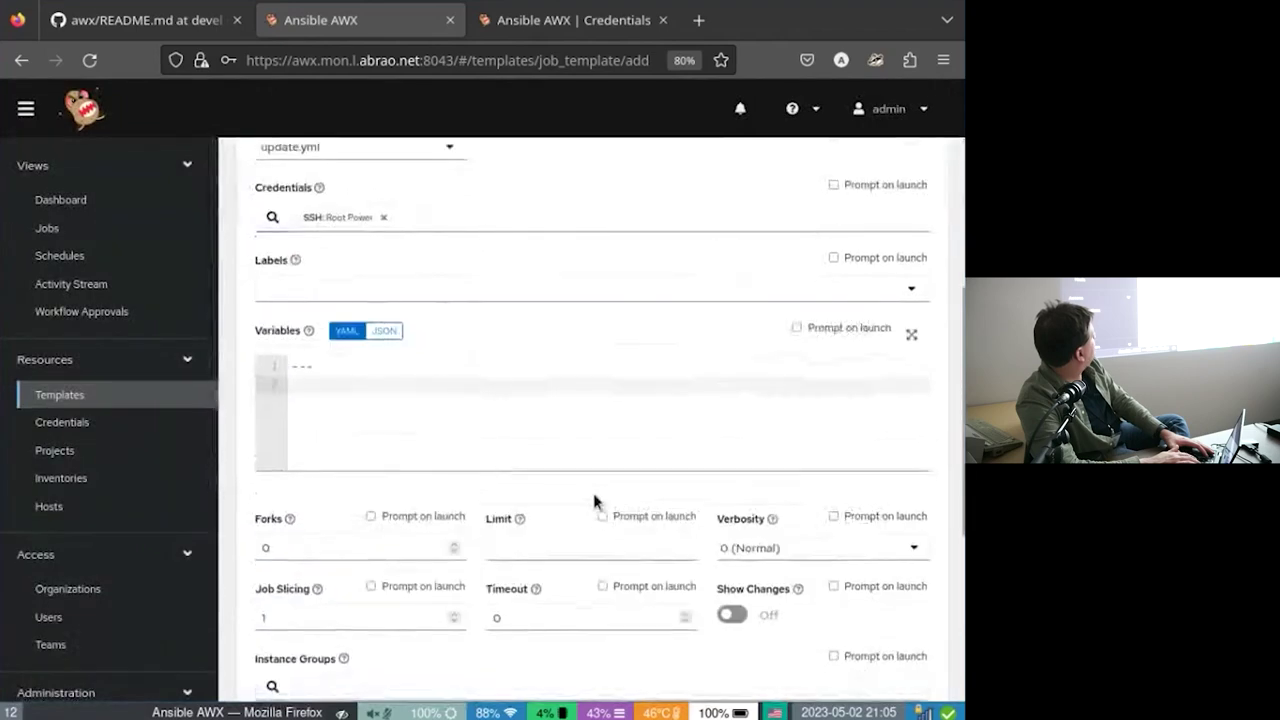
scroll(593, 495, down, 3)
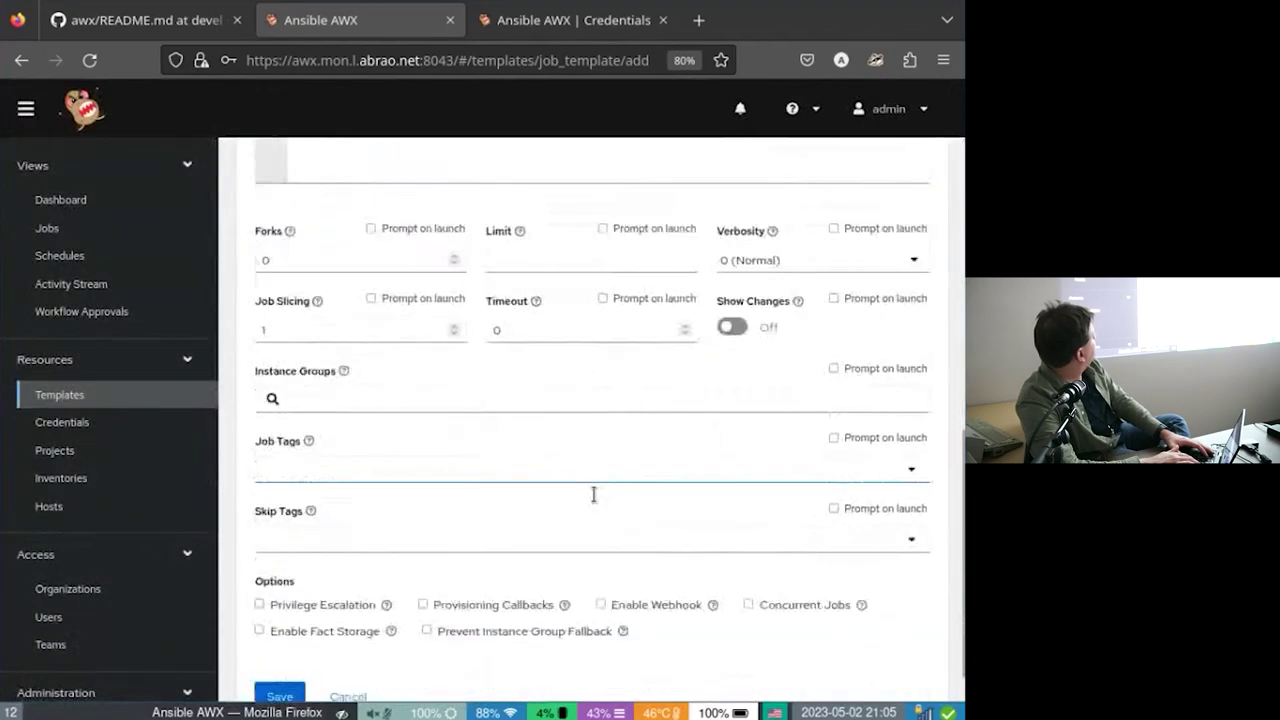
scroll(594, 493, down, 1)
Save the Update job template and launch it.
click(287, 655)
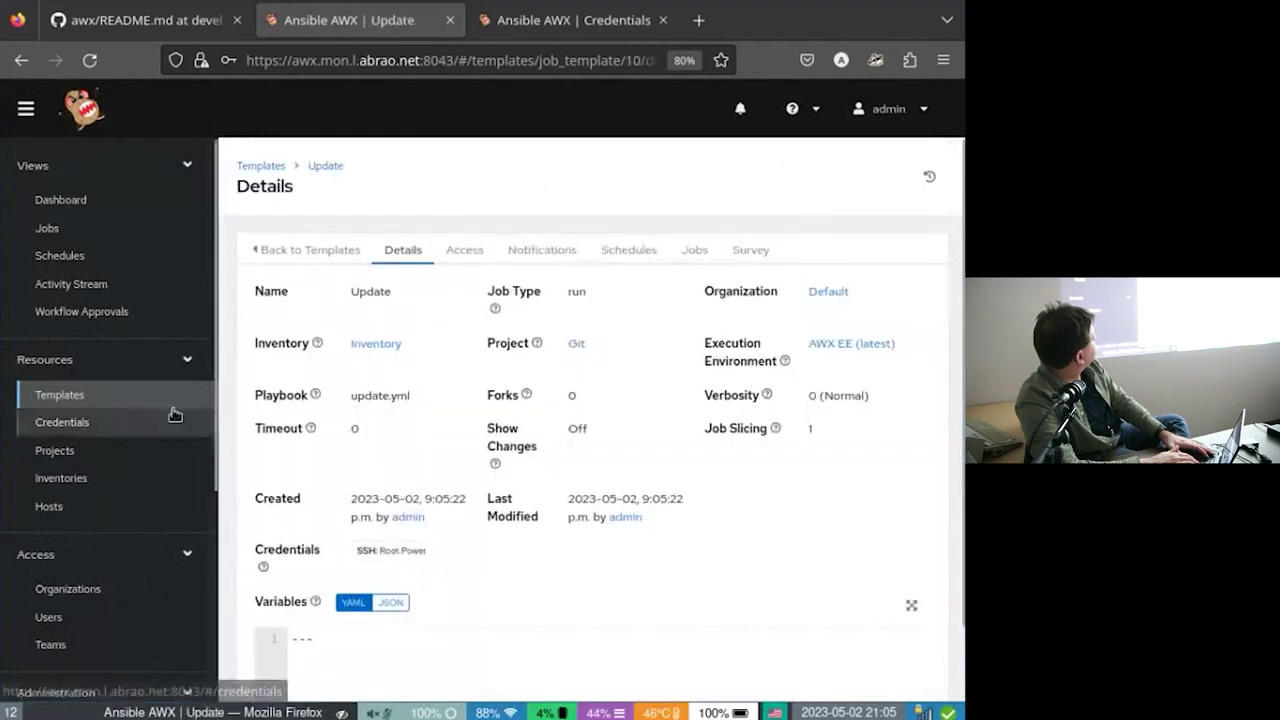
scroll(371, 519, down, 1)
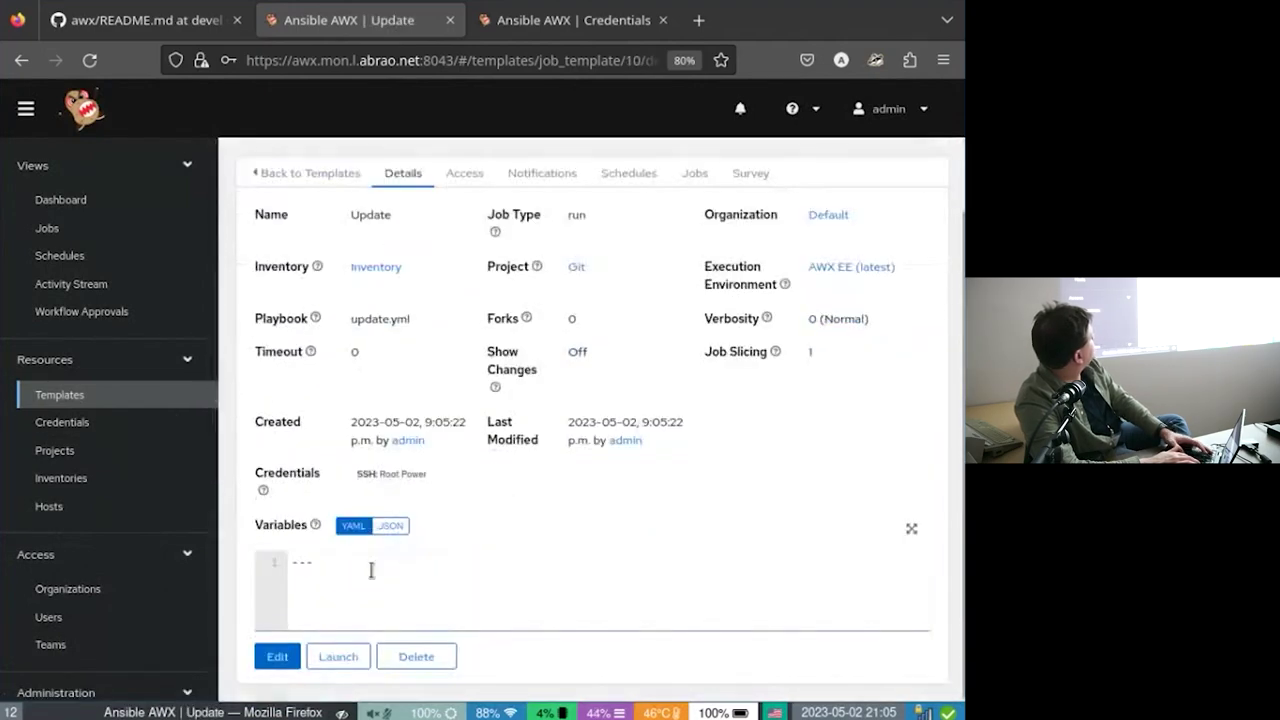
click(363, 657)
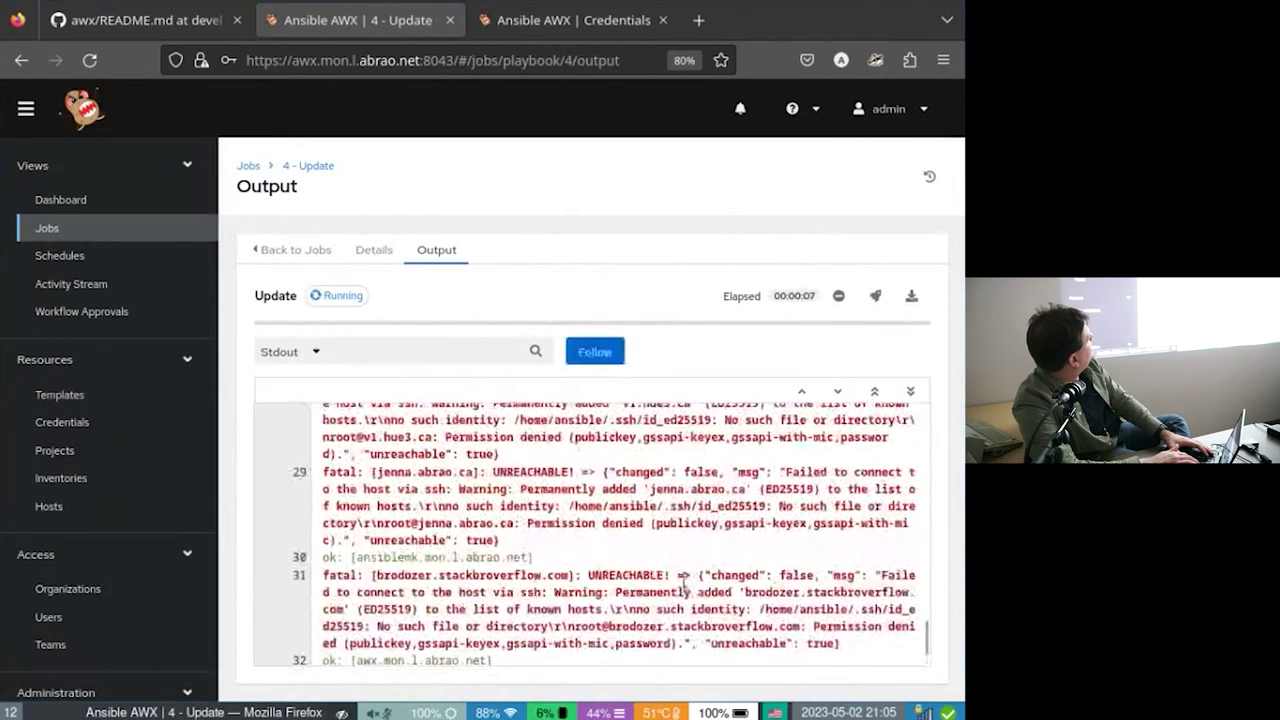
Review job 4's failed output and reload it once event processing completes.
scroll(684, 587, up, 1)
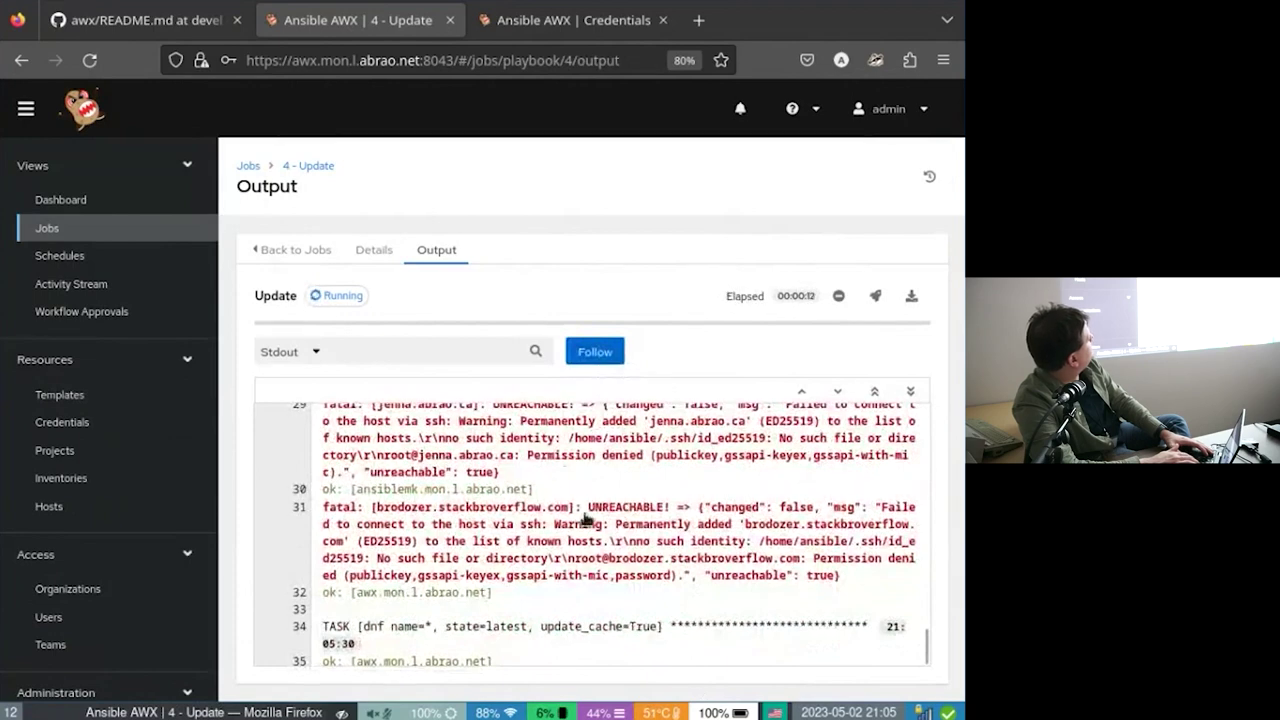
scroll(588, 519, down, 1)
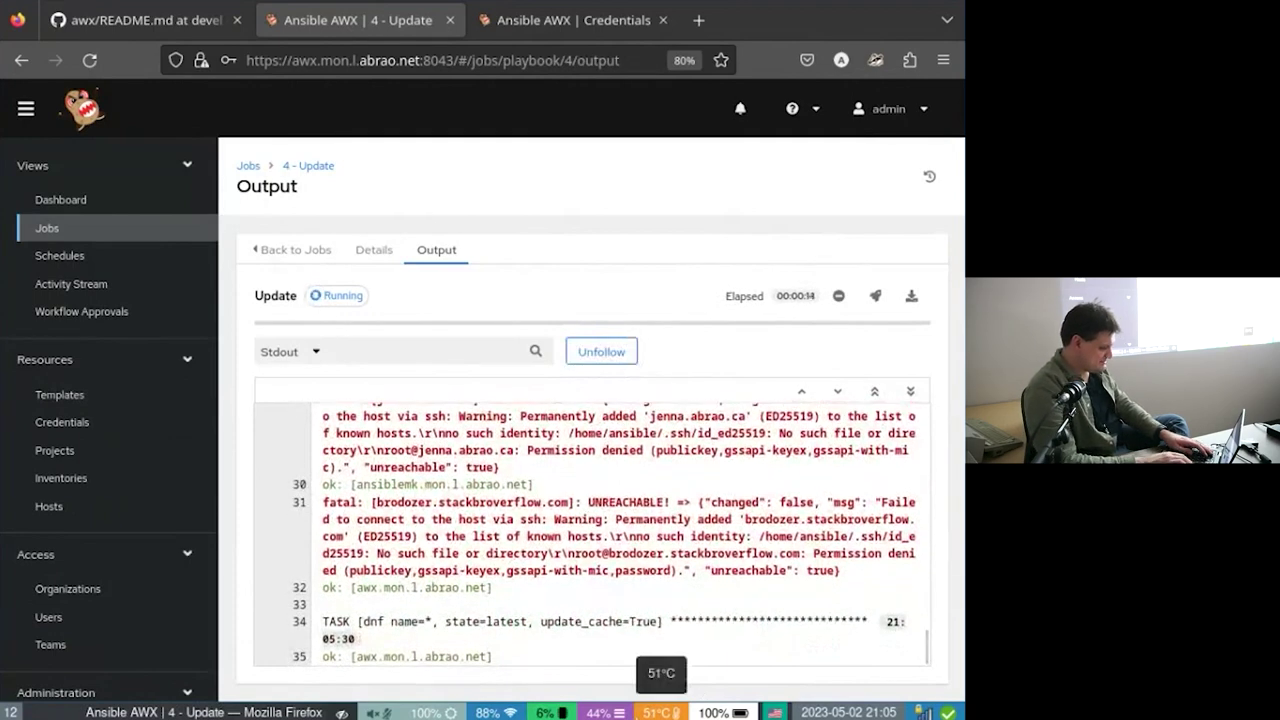
key(alt+Left)
key(alt+Right)
key(alt)
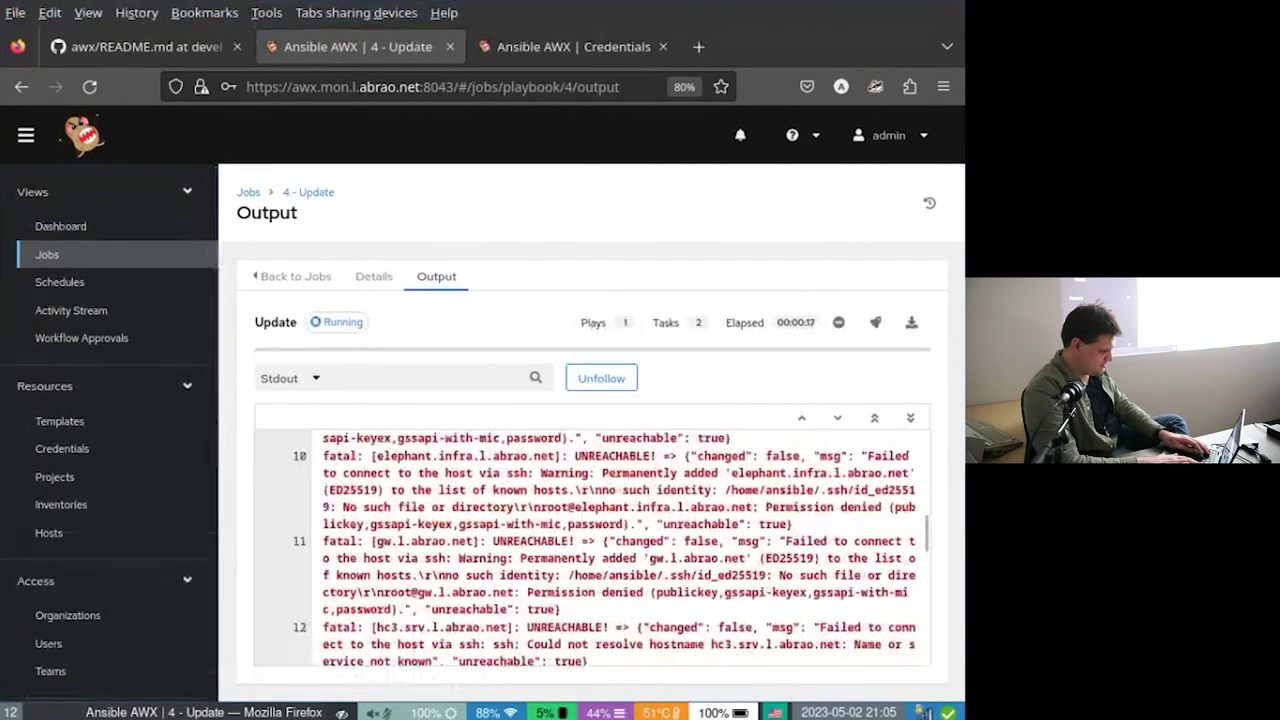
key(alt)
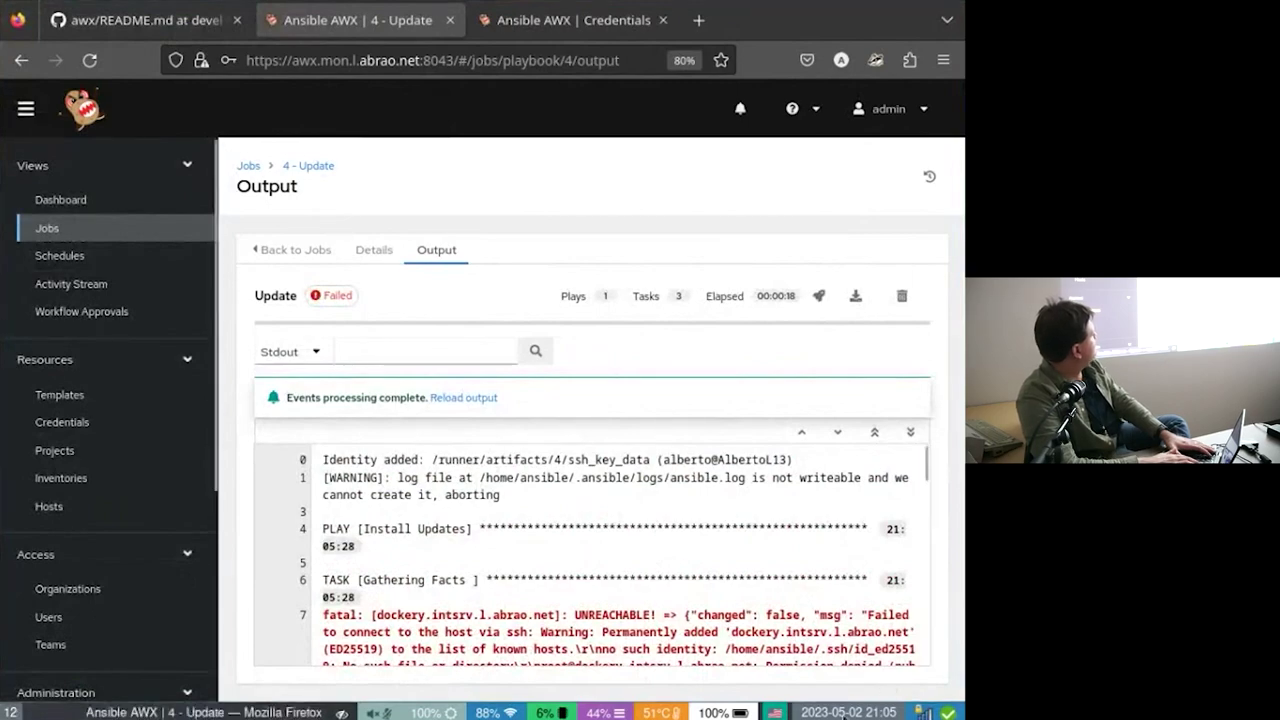
scroll(578, 528, down, 10)
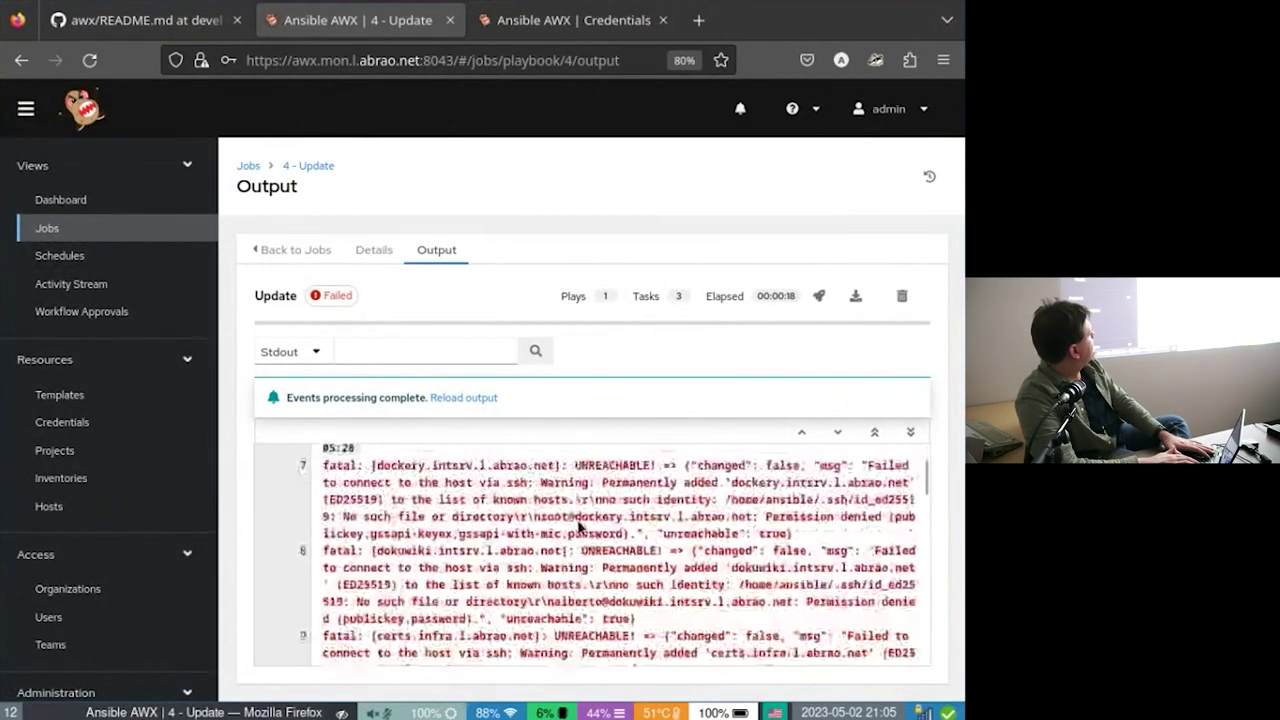
scroll(578, 528, down, 8)
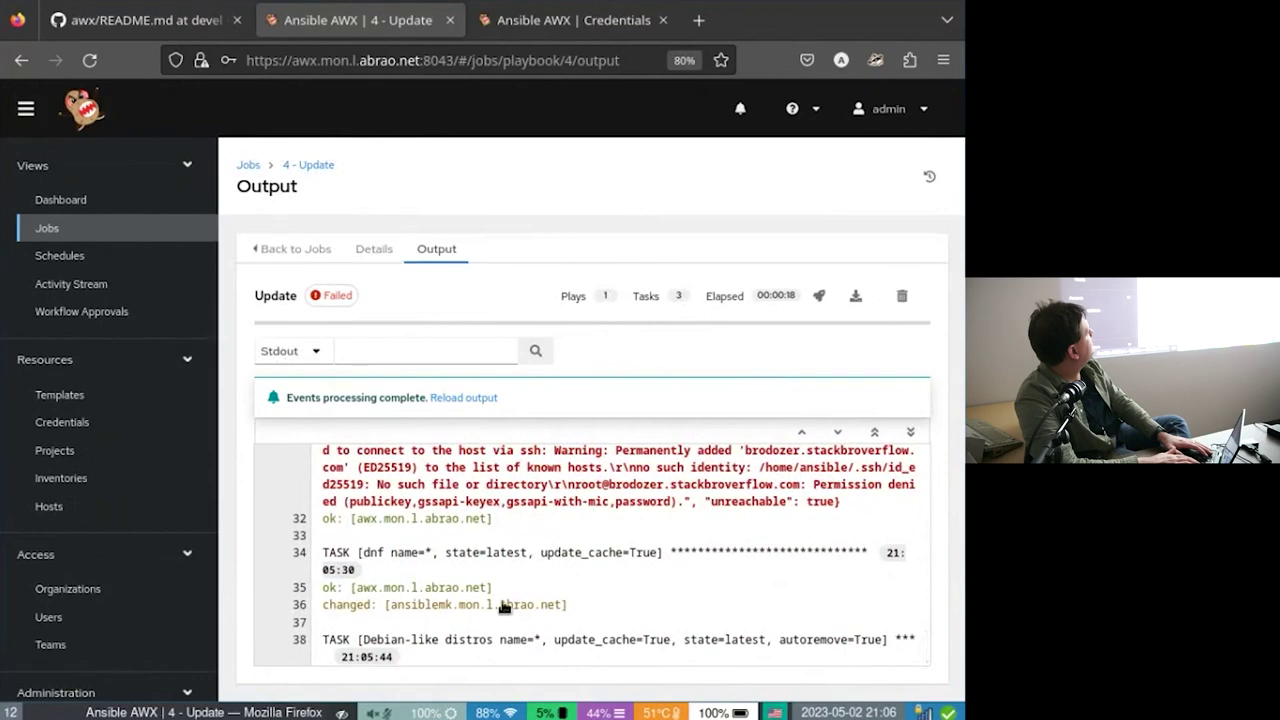
click(470, 398)
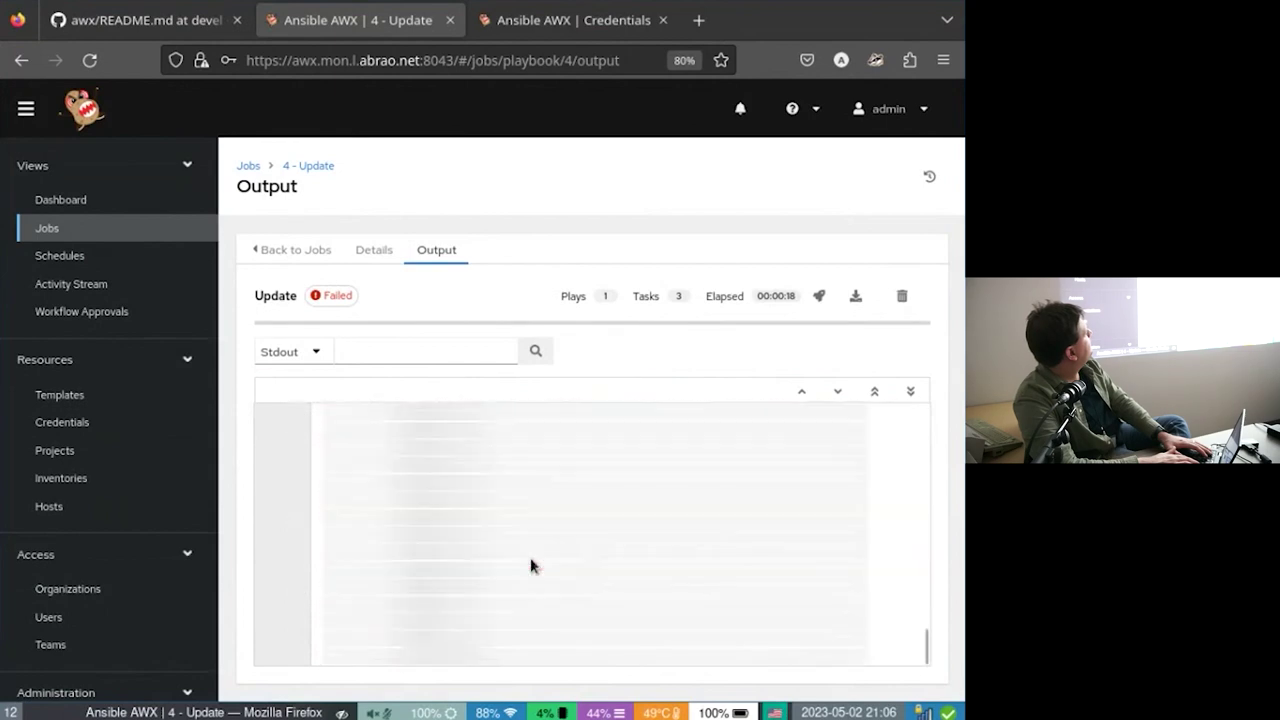
scroll(531, 566, down, 3)
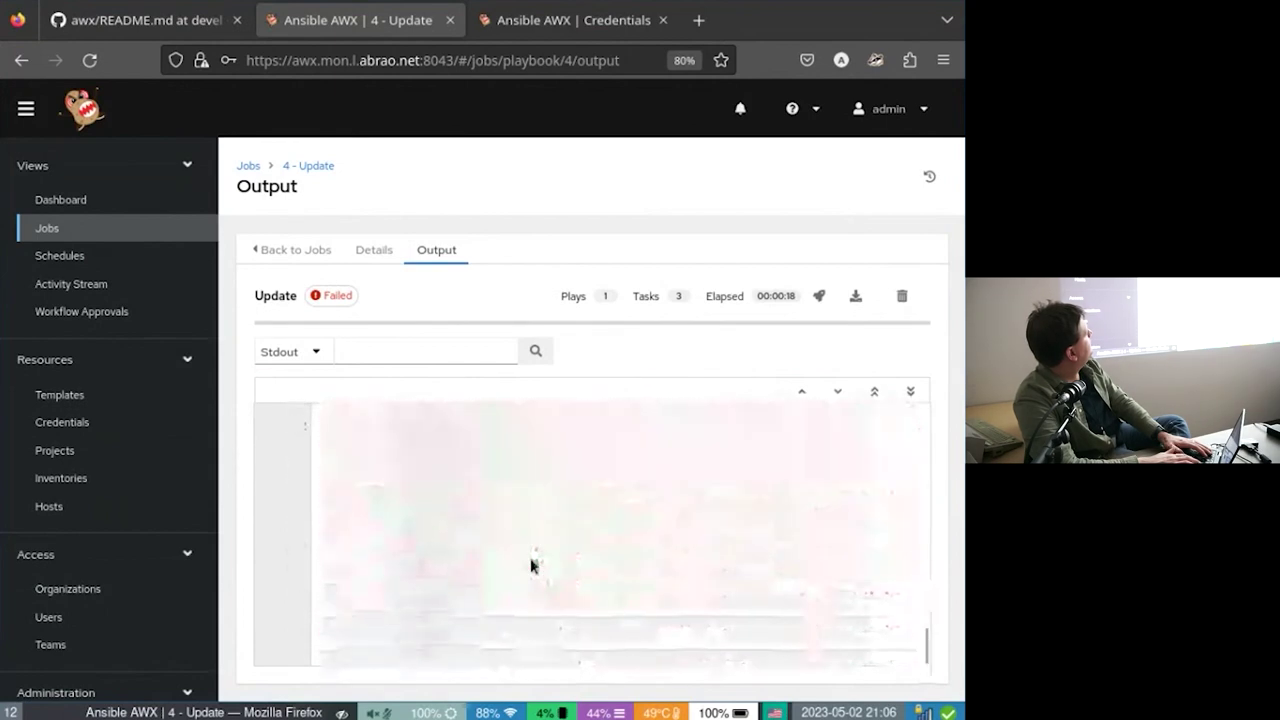
Relaunch the failed Update job on all hosts and review job 5's output.
click(300, 253)
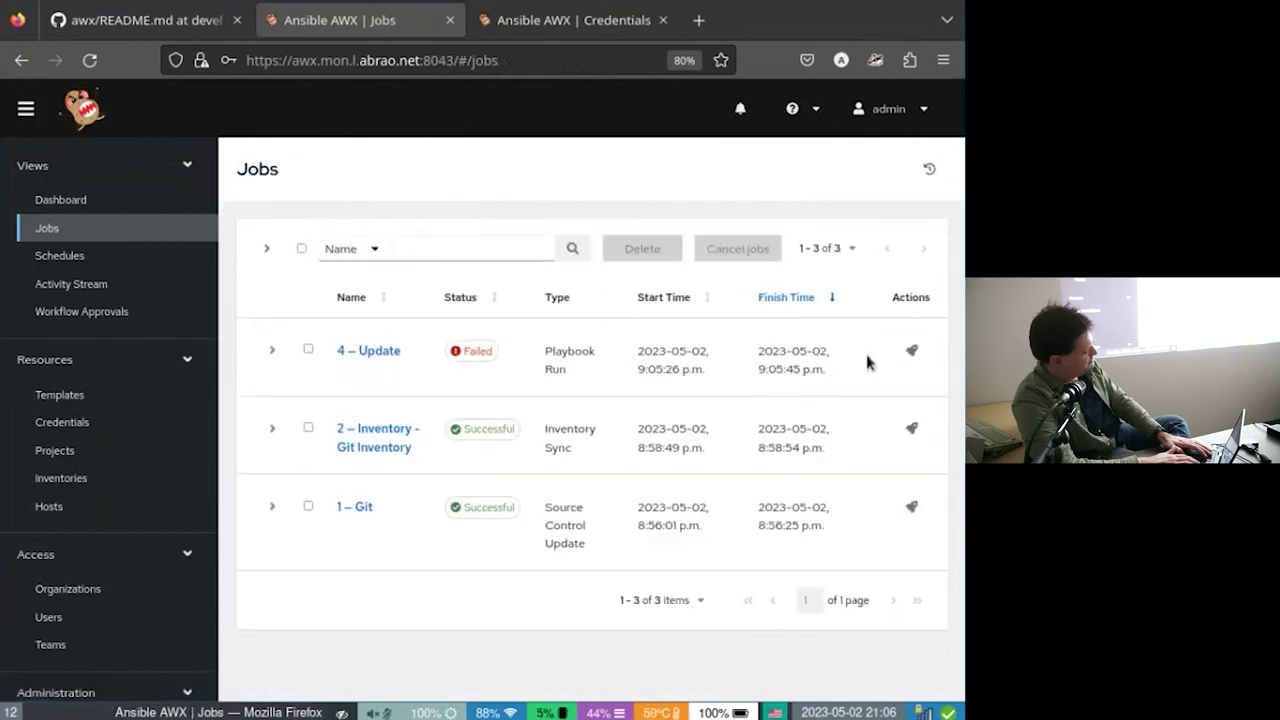
click(911, 351)
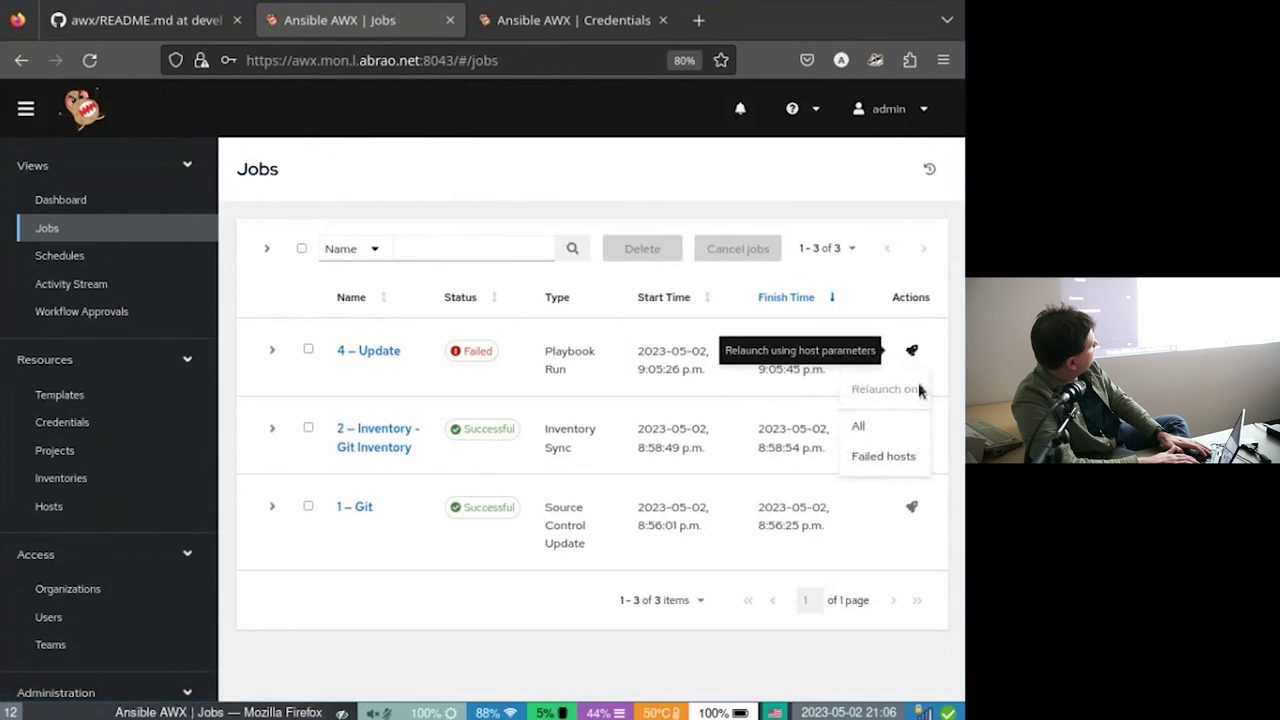
click(915, 430)
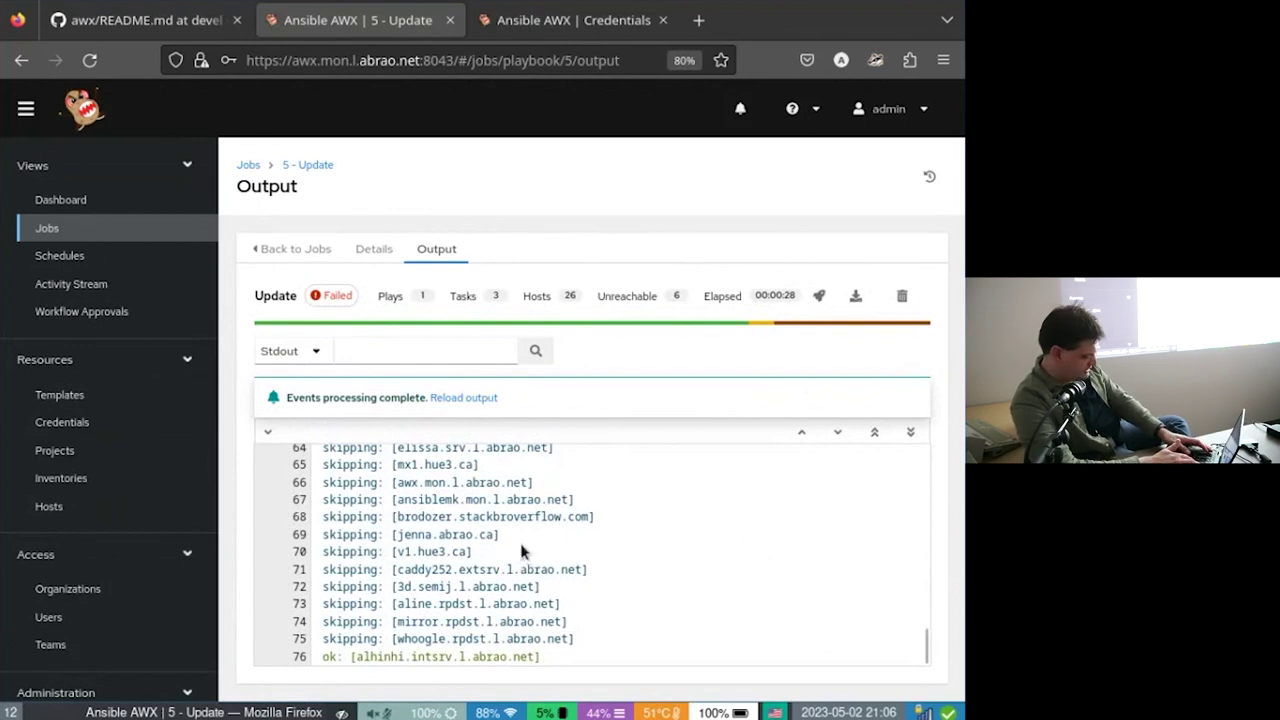
scroll(545, 540, up, 3)
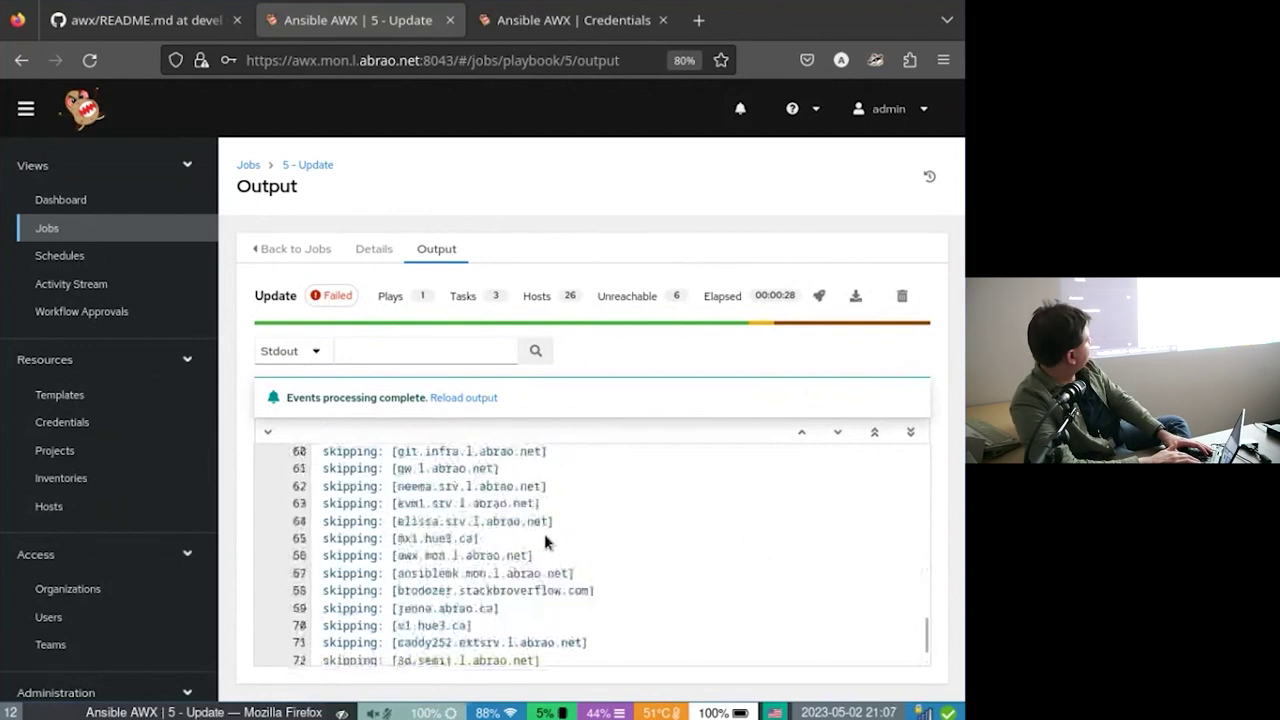
scroll(545, 540, up, 5)
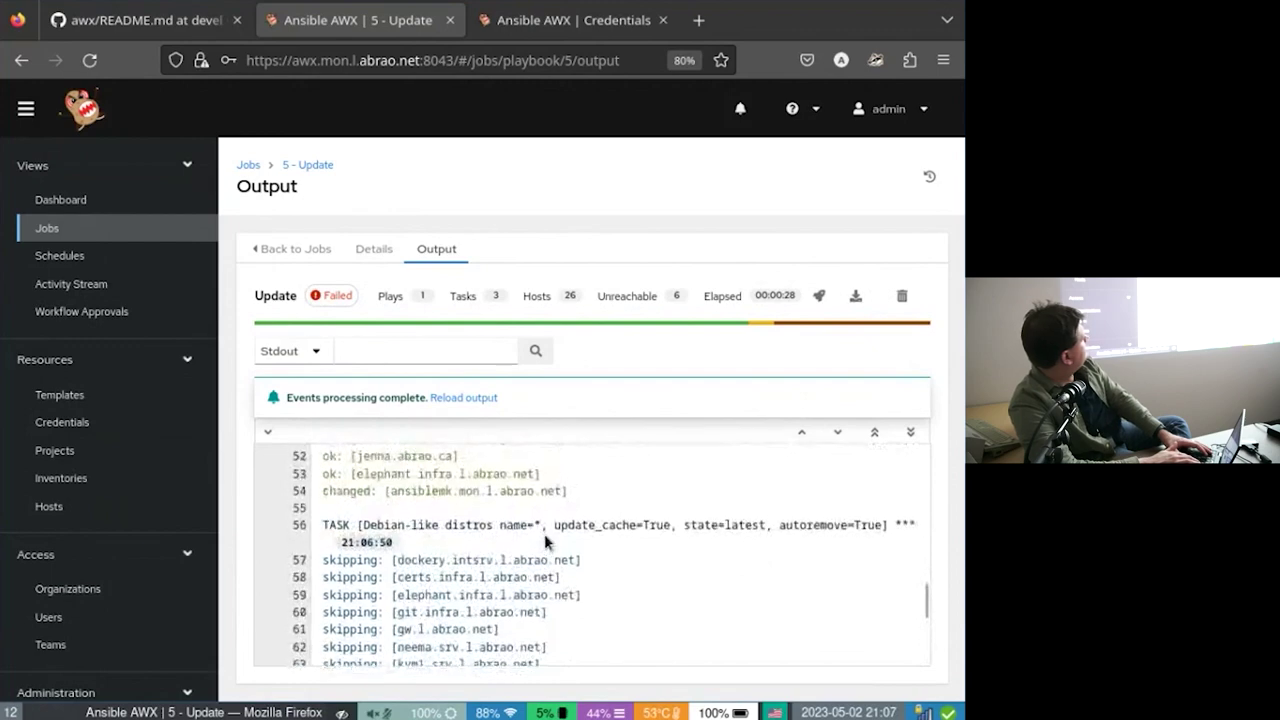
scroll(545, 540, up, 10)
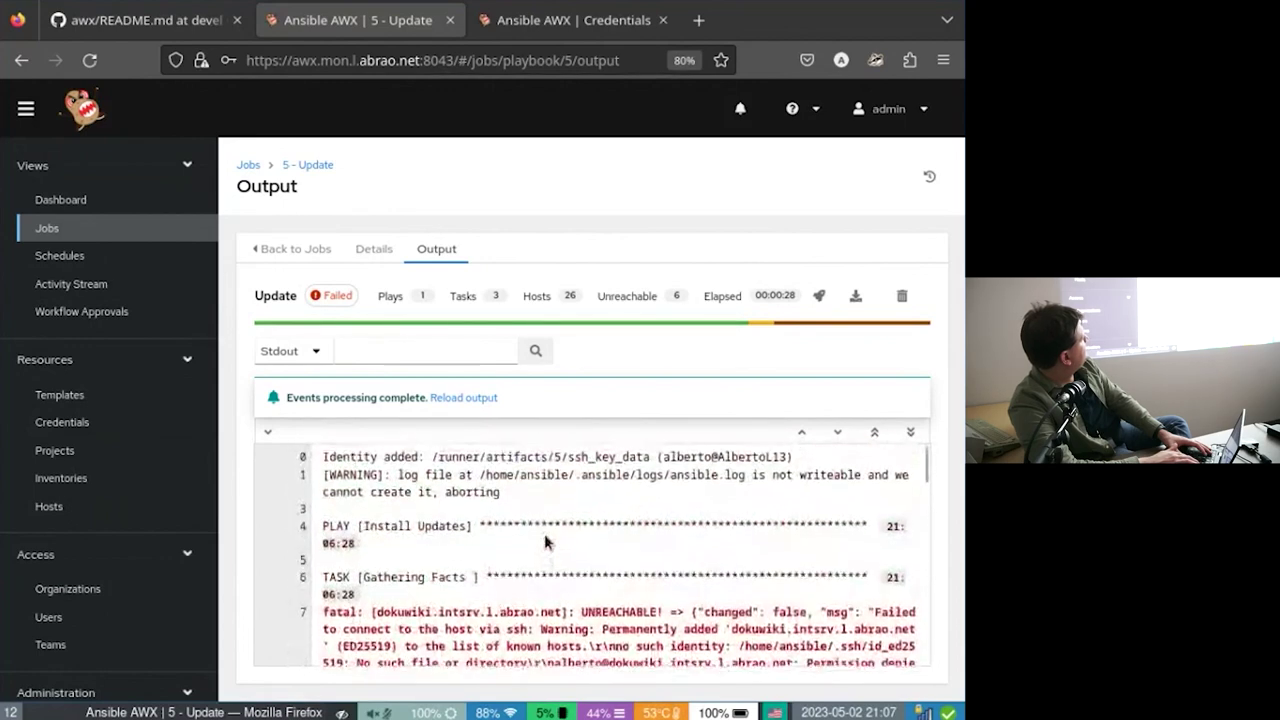
scroll(545, 541, down, 5)
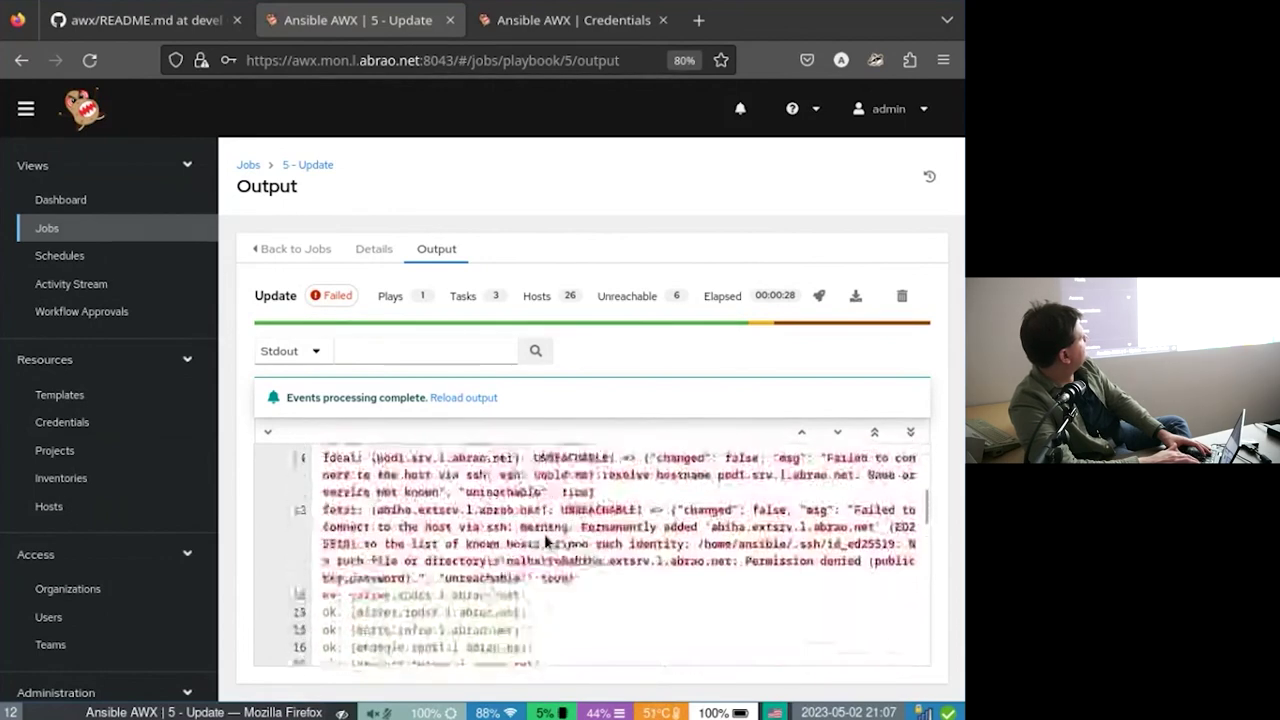
scroll(545, 541, up, 5)
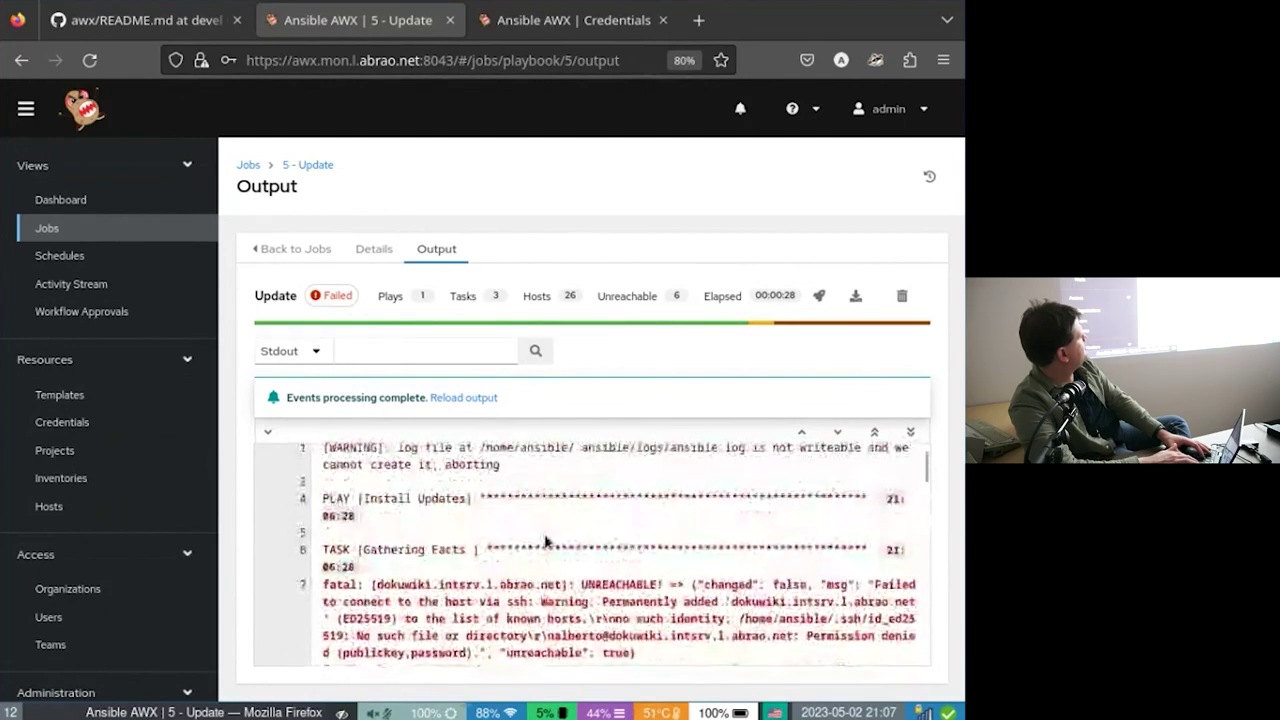
scroll(545, 541, down, 2)
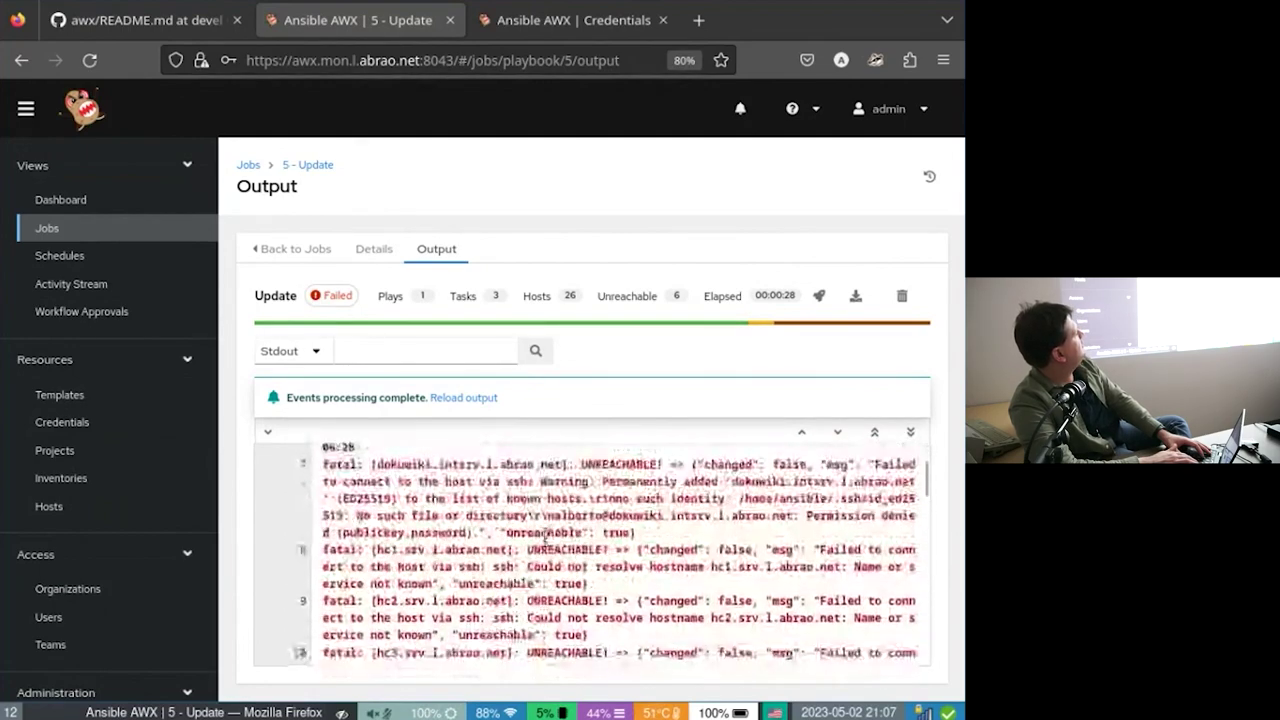
scroll(545, 541, down, 6)
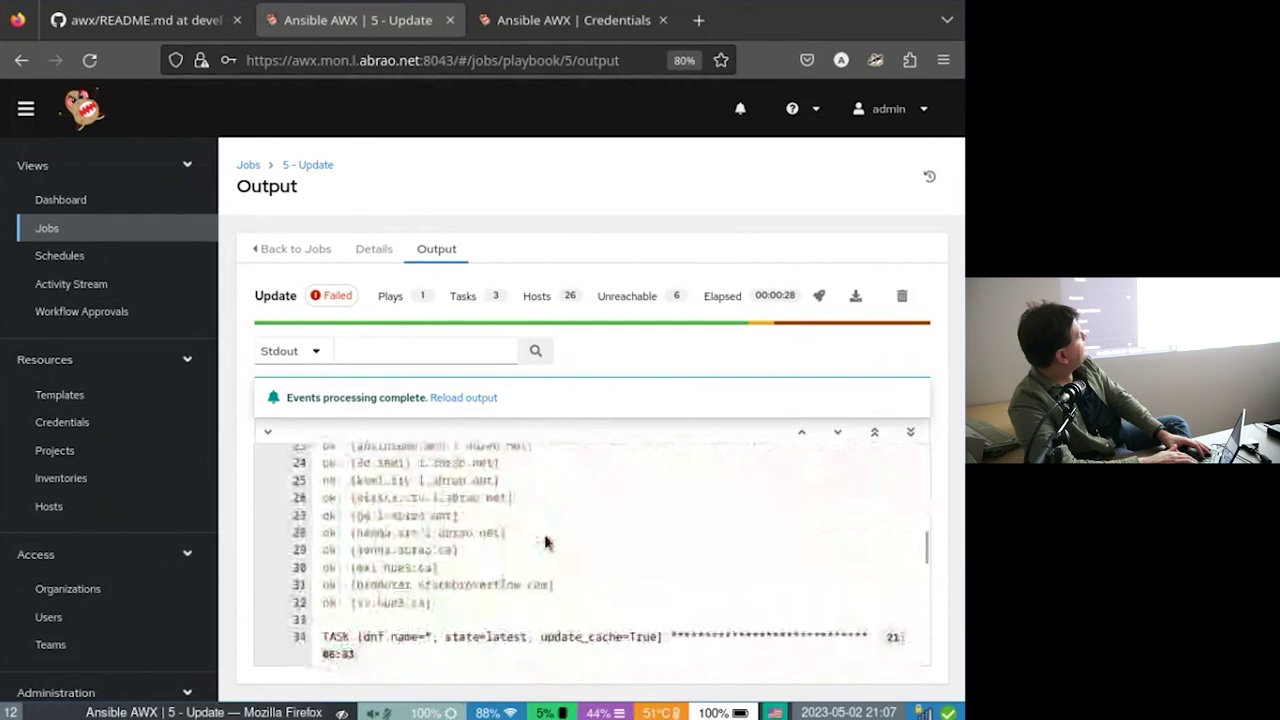
scroll(545, 541, down, 10)
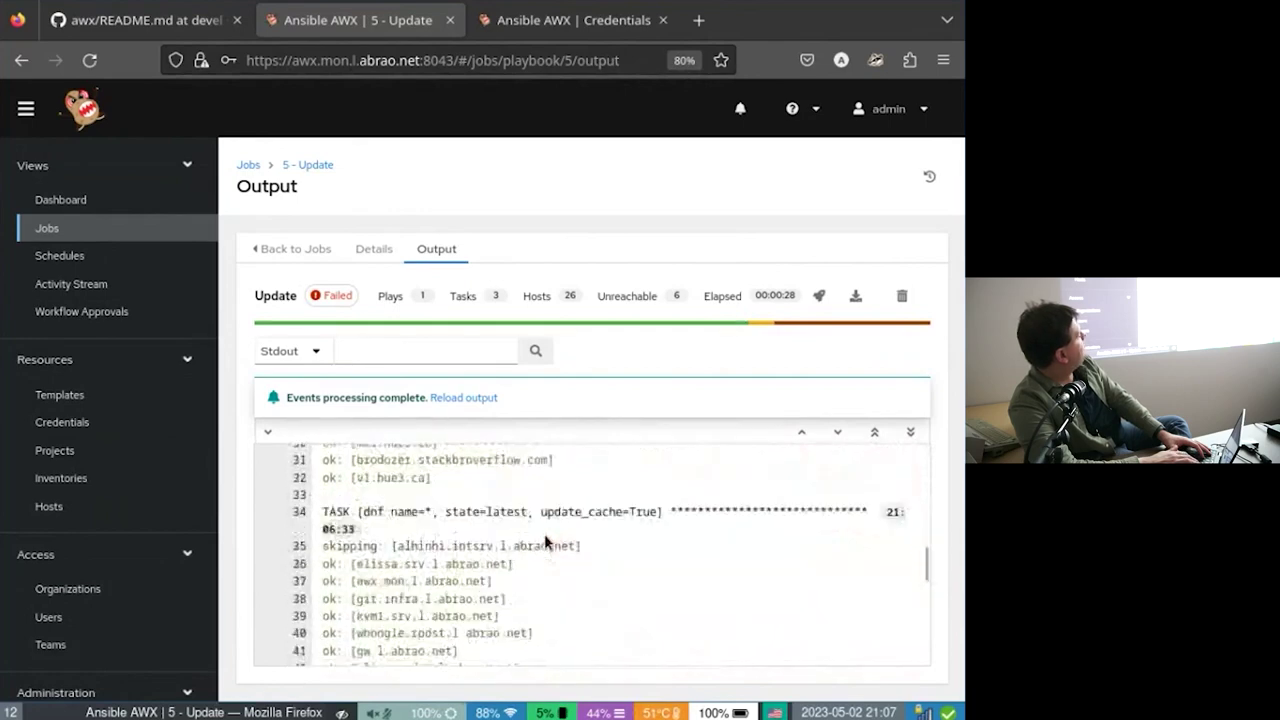
scroll(545, 541, up, 3)
scroll(545, 541, down, 3)
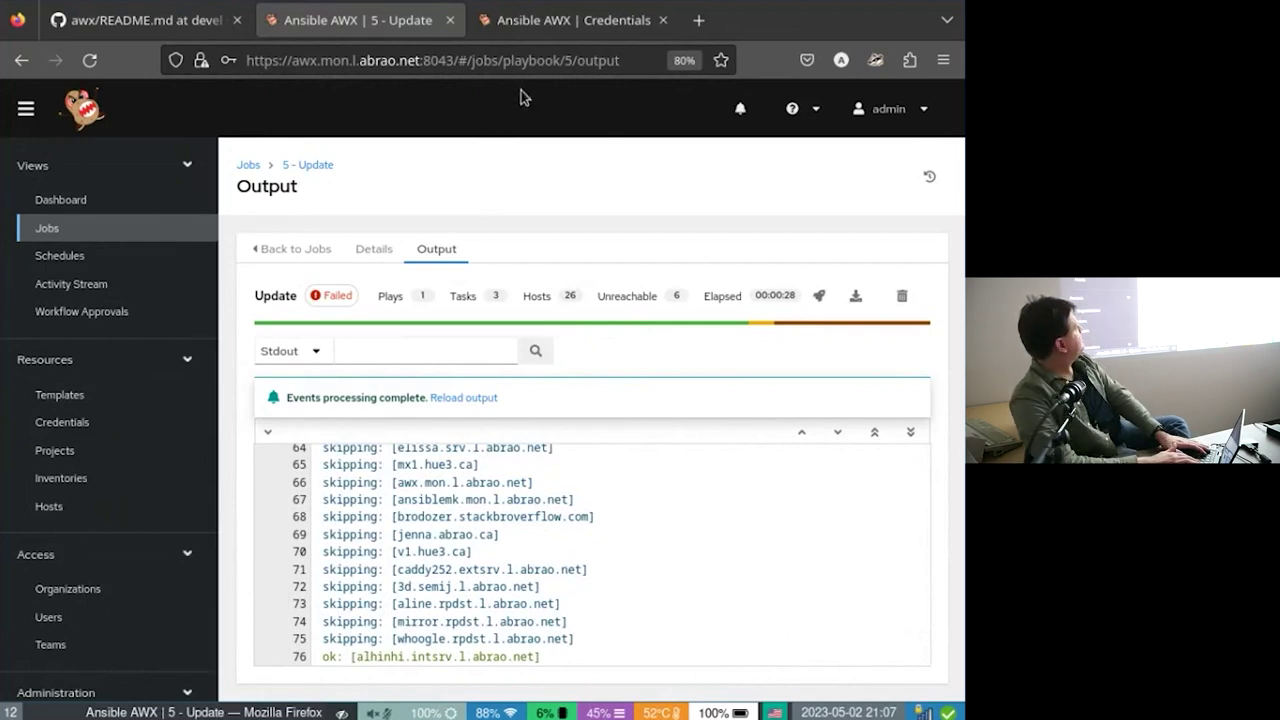
Filter job 5's output to lines mentioning abiha.
click(399, 344)
text(abr)
key(BackSpace)
key(BackSpace)
text(biha)
key(Return)
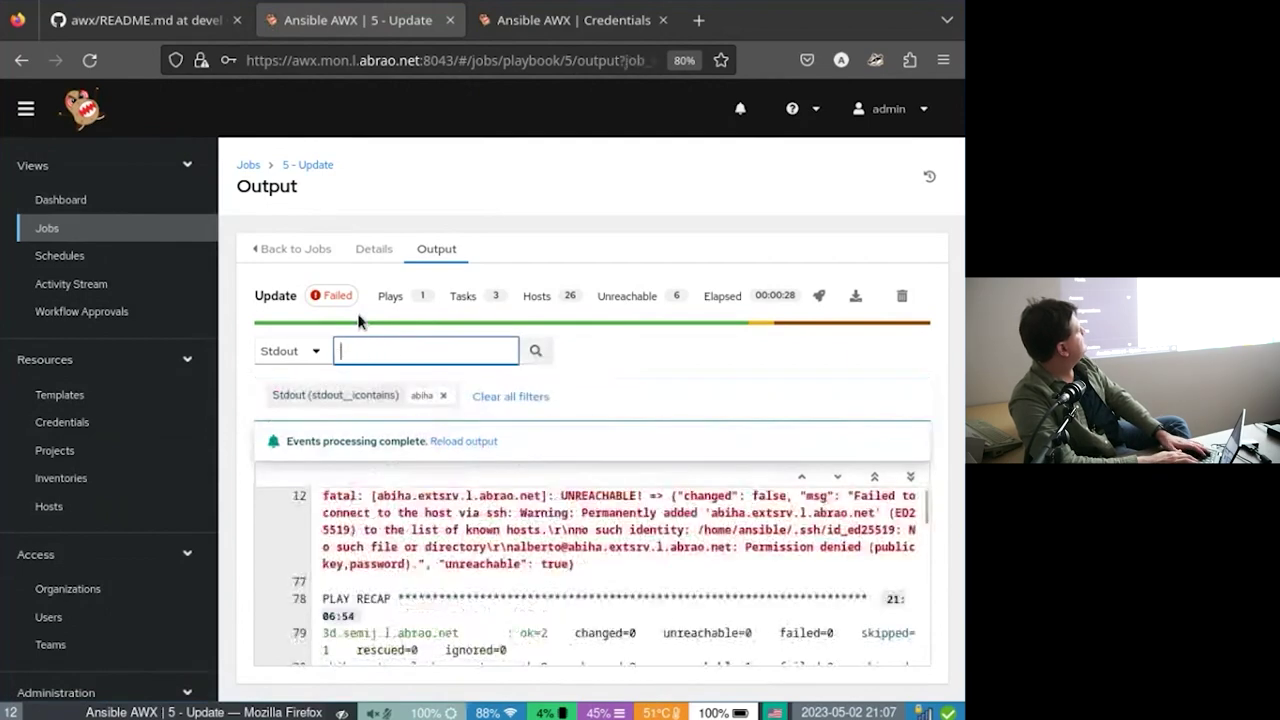
scroll(509, 569, down, 3)
scroll(509, 569, up, 4)
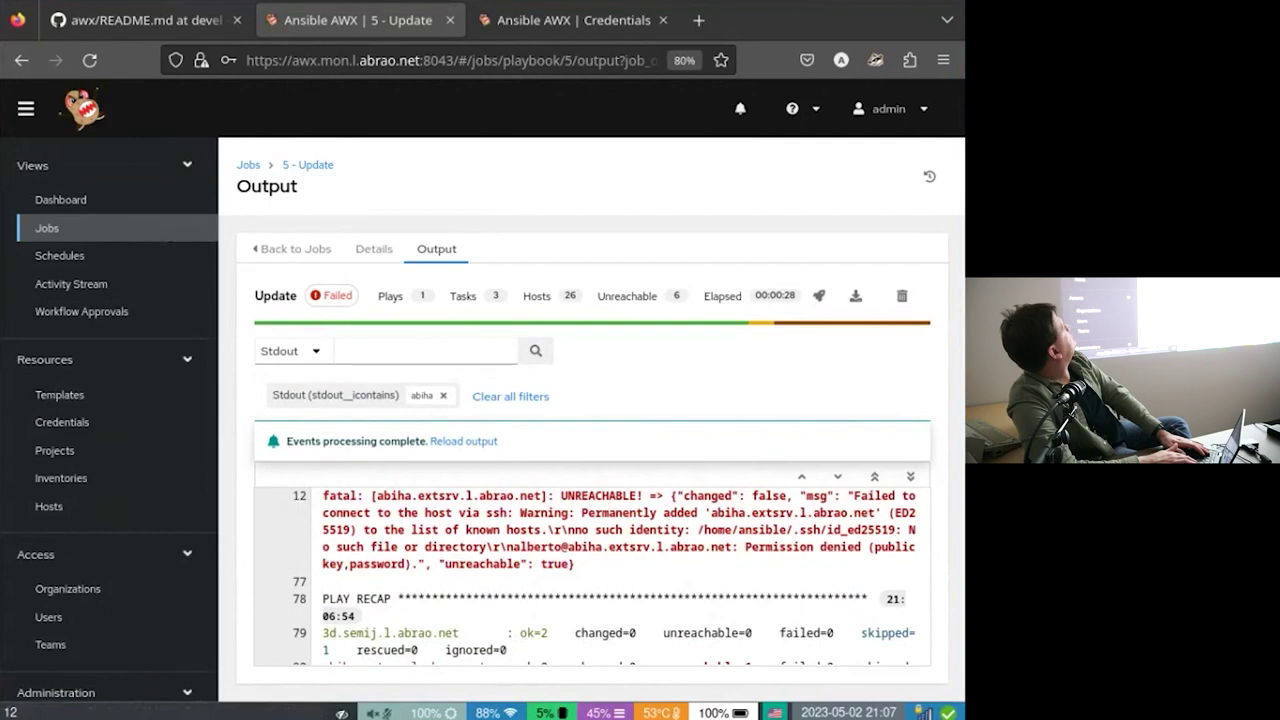
Go to the Schedules list of management cleanup jobs.
click(425, 350)
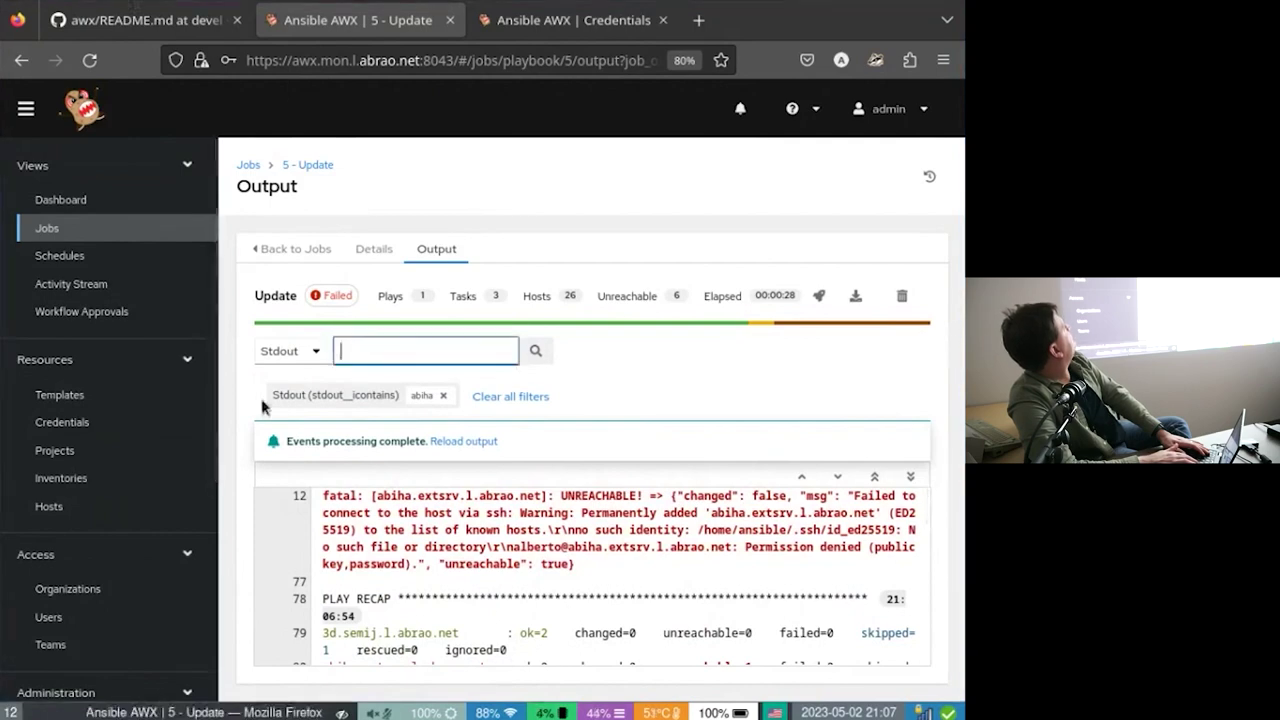
click(119, 240)
click(110, 256)
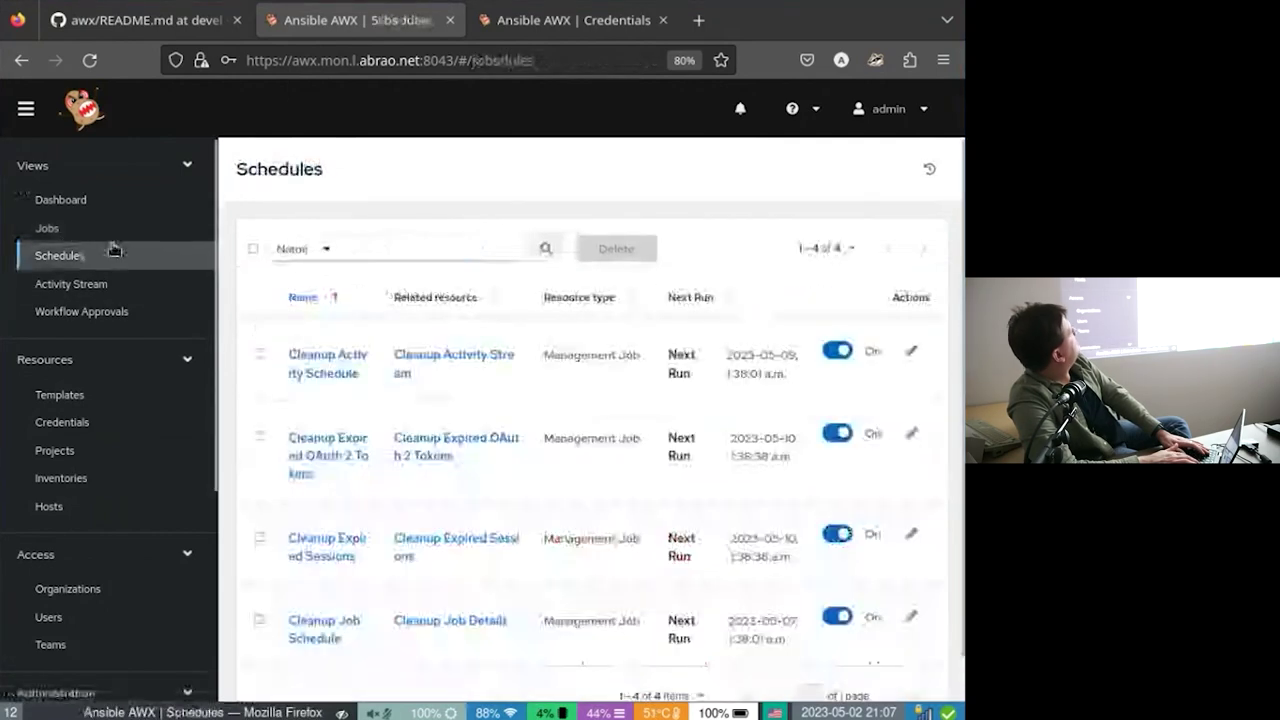
Return to the Jobs list, then open the Templates list holding only Update.
key(Tab)
scroll(537, 379, down, 1)
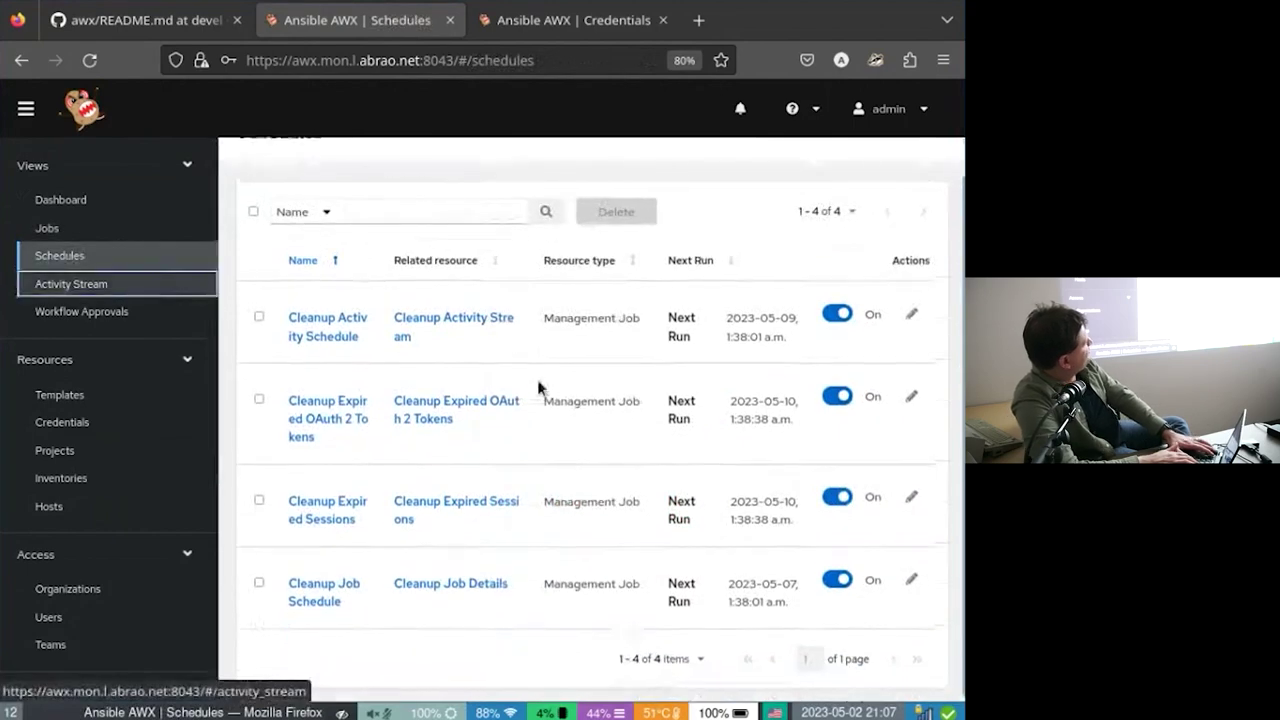
scroll(363, 306, up, 1)
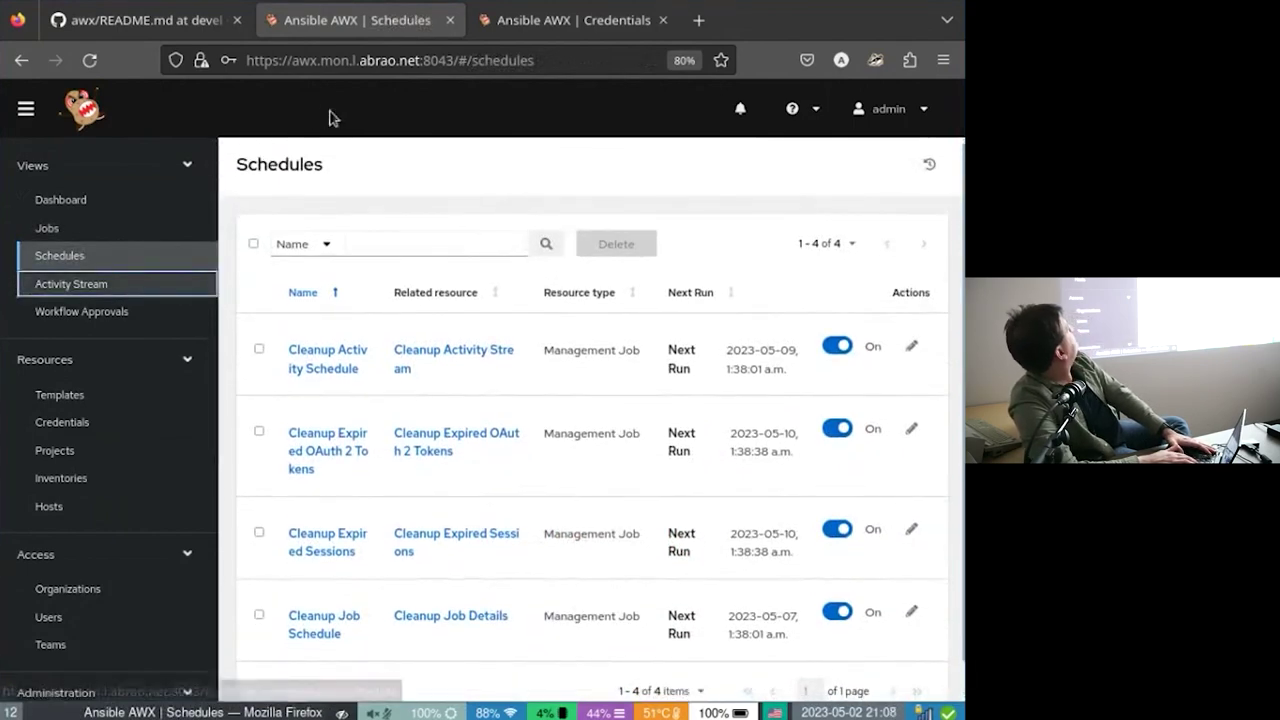
click(155, 239)
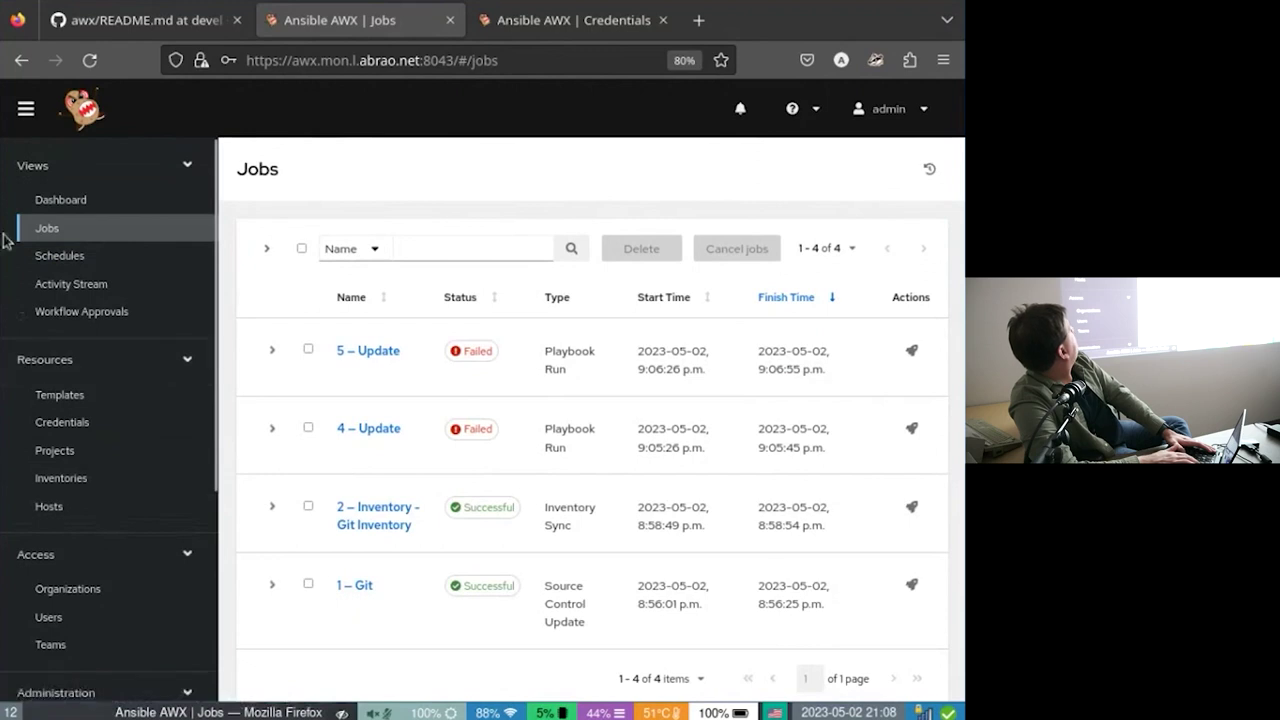
click(102, 394)
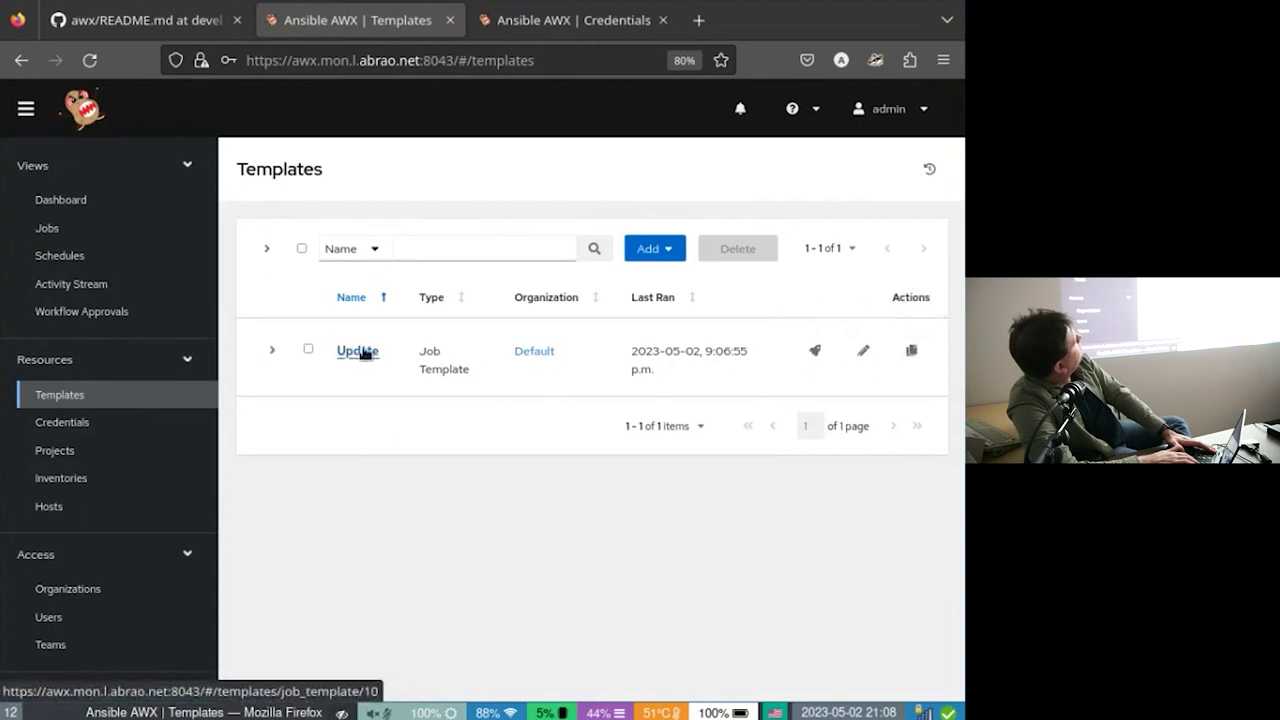
Open the Update template and check its Schedules tab, which has no schedules.
click(362, 351)
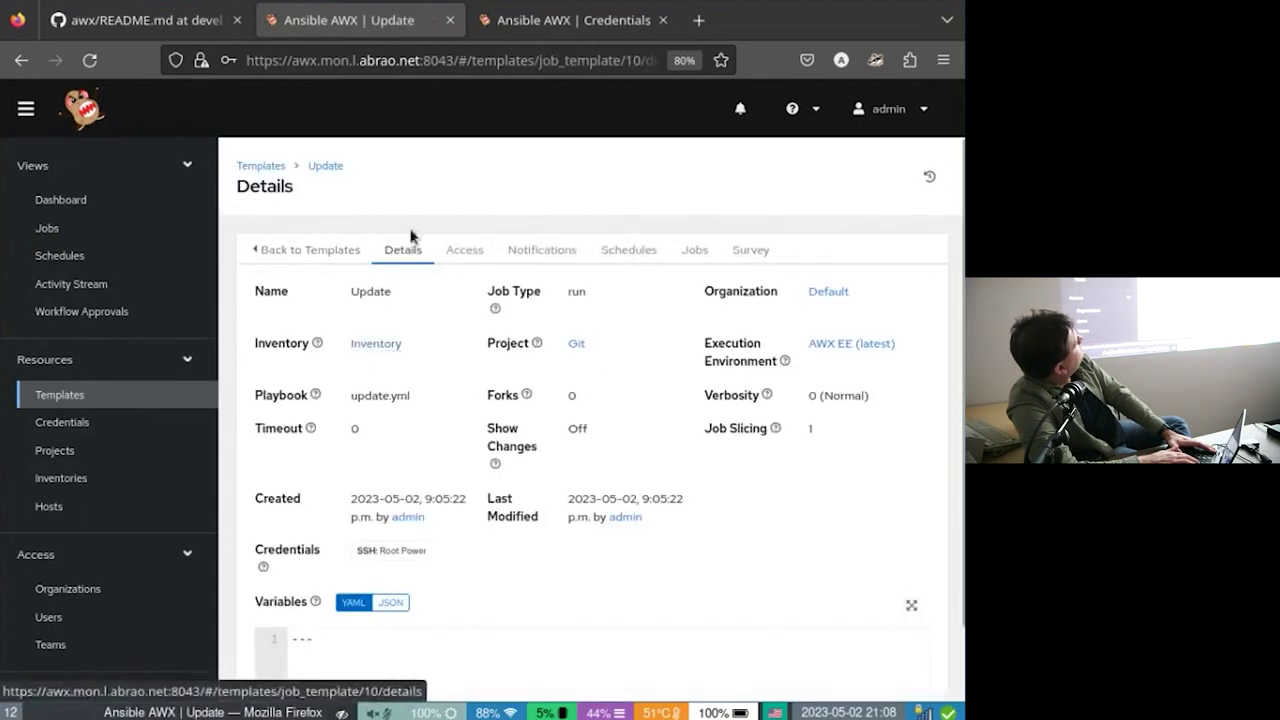
click(606, 250)
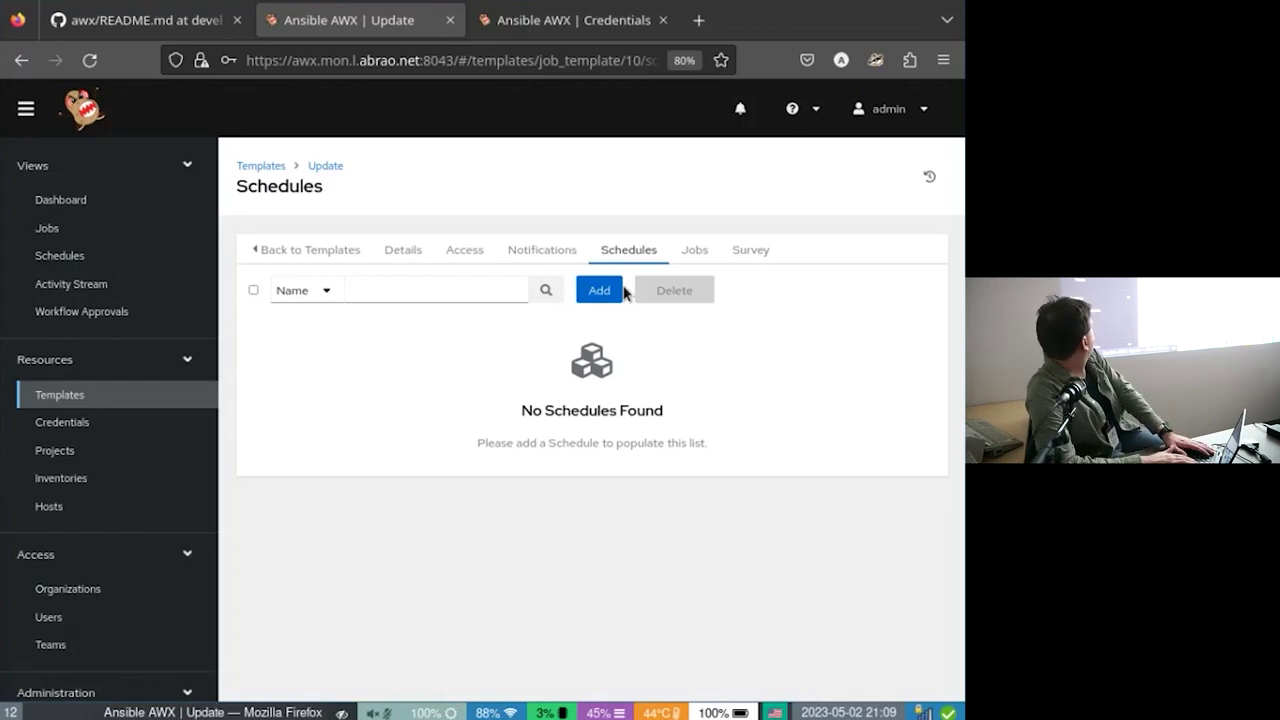
Go through Projects to the Credentials list showing Ansible Galaxy, Demo Credential, Git and Root Power.
click(36, 455)
click(109, 425)
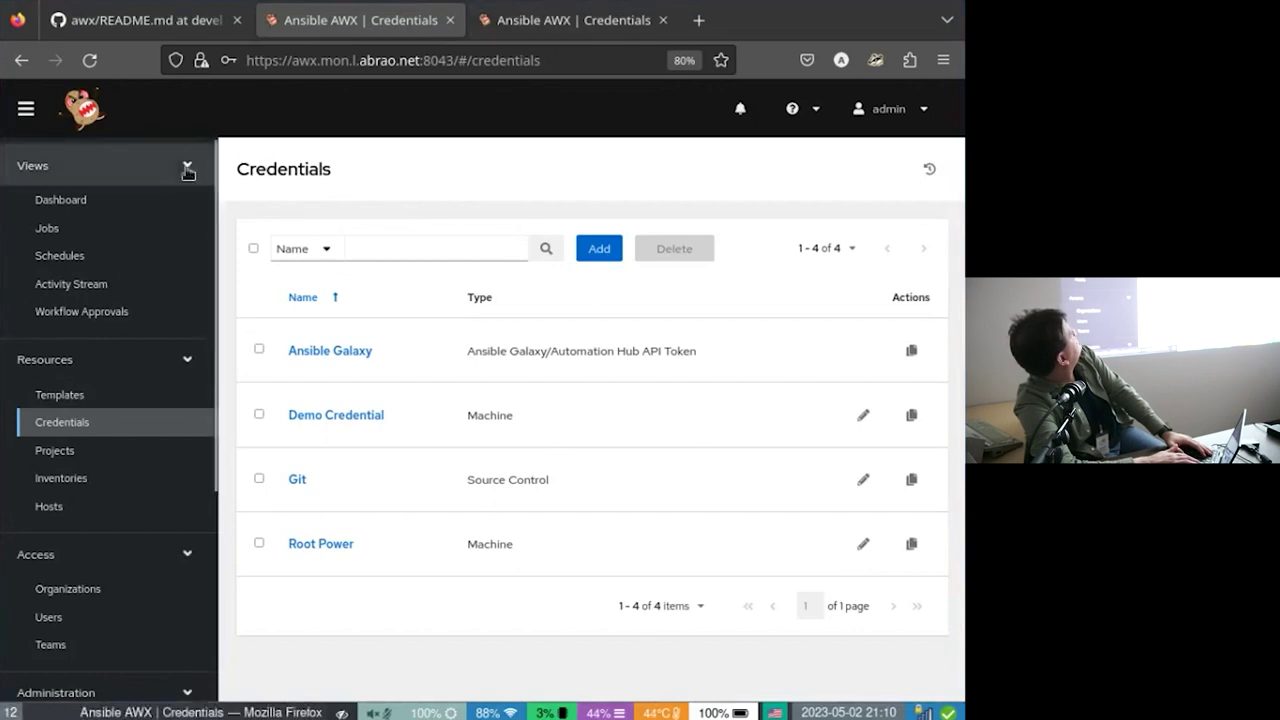
From the Dashboard, review the six failed hosts in the filtered Hosts list, then return to the Dashboard.
click(130, 212)
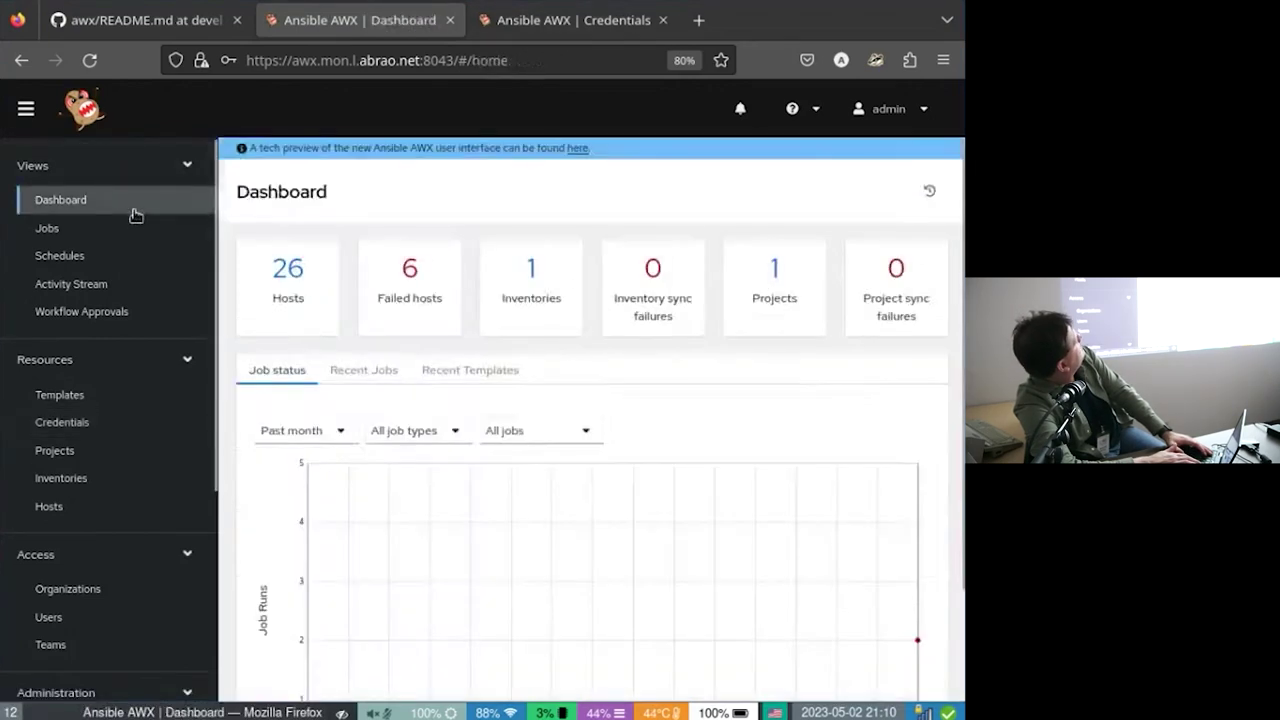
scroll(746, 626, down, 2)
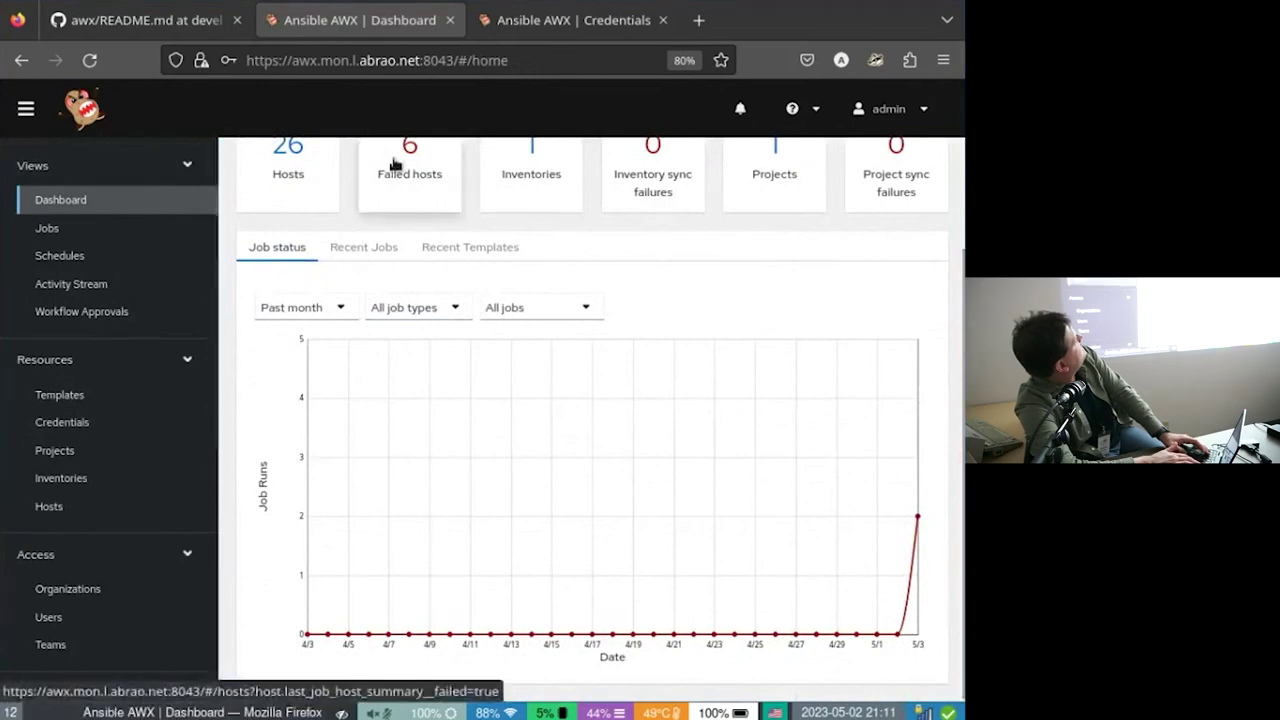
click(394, 163)
scroll(516, 401, down, 2)
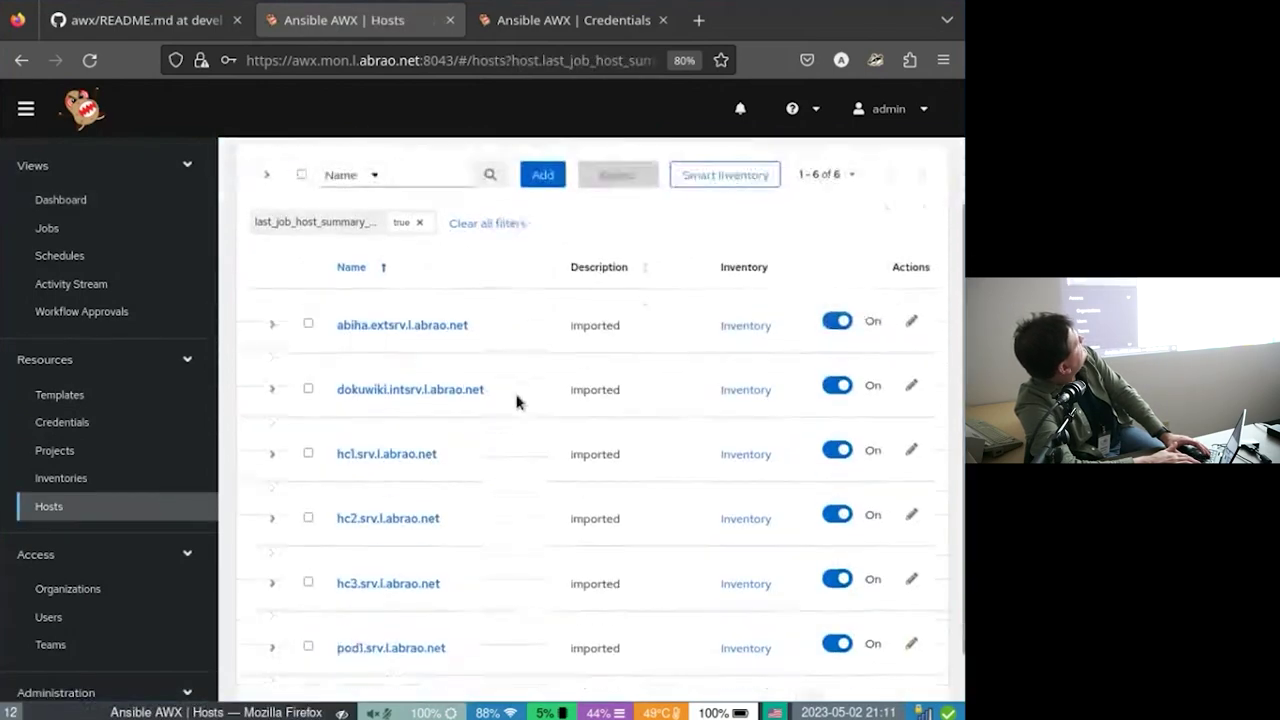
scroll(516, 401, up, 2)
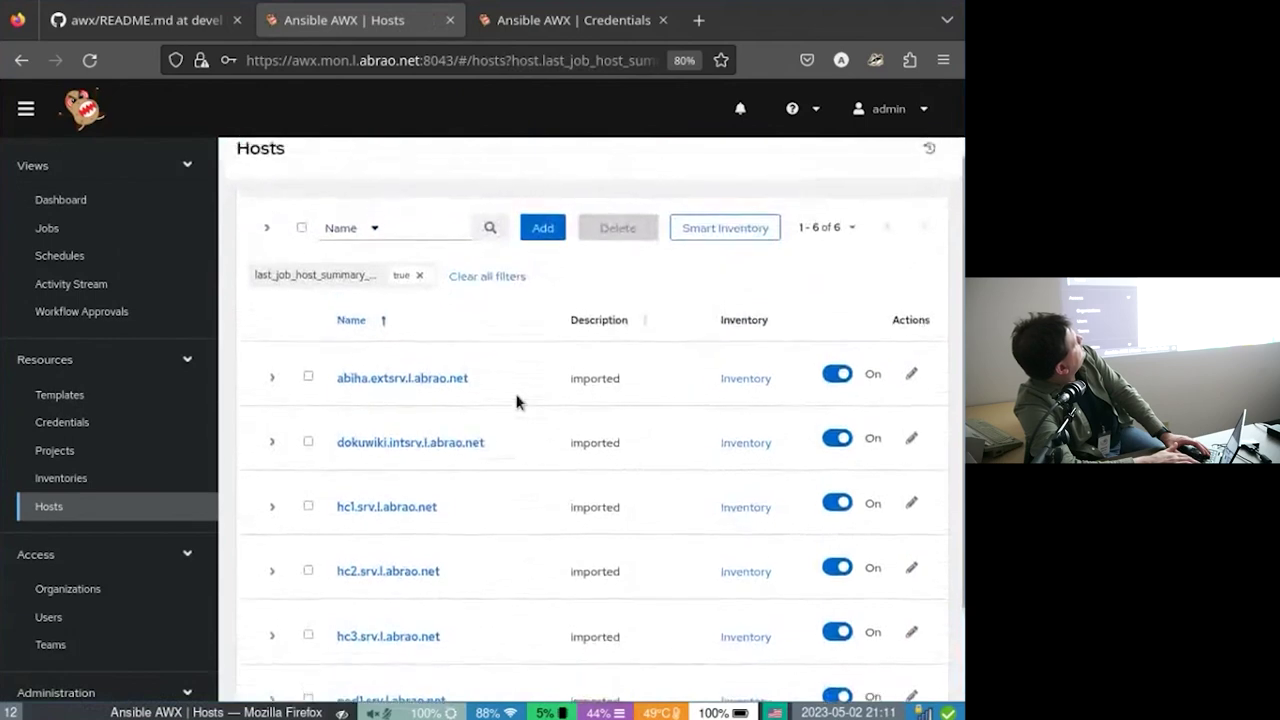
scroll(516, 401, down, 2)
scroll(516, 401, up, 1)
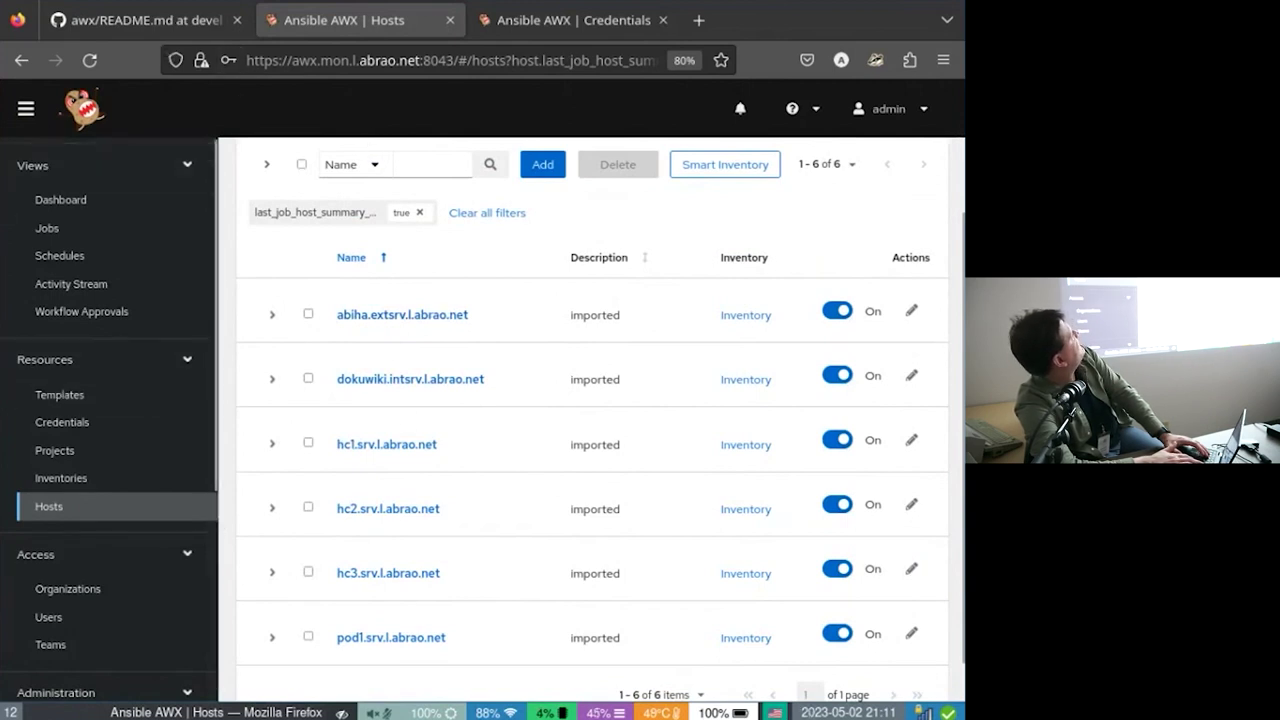
scroll(117, 452, down, 1)
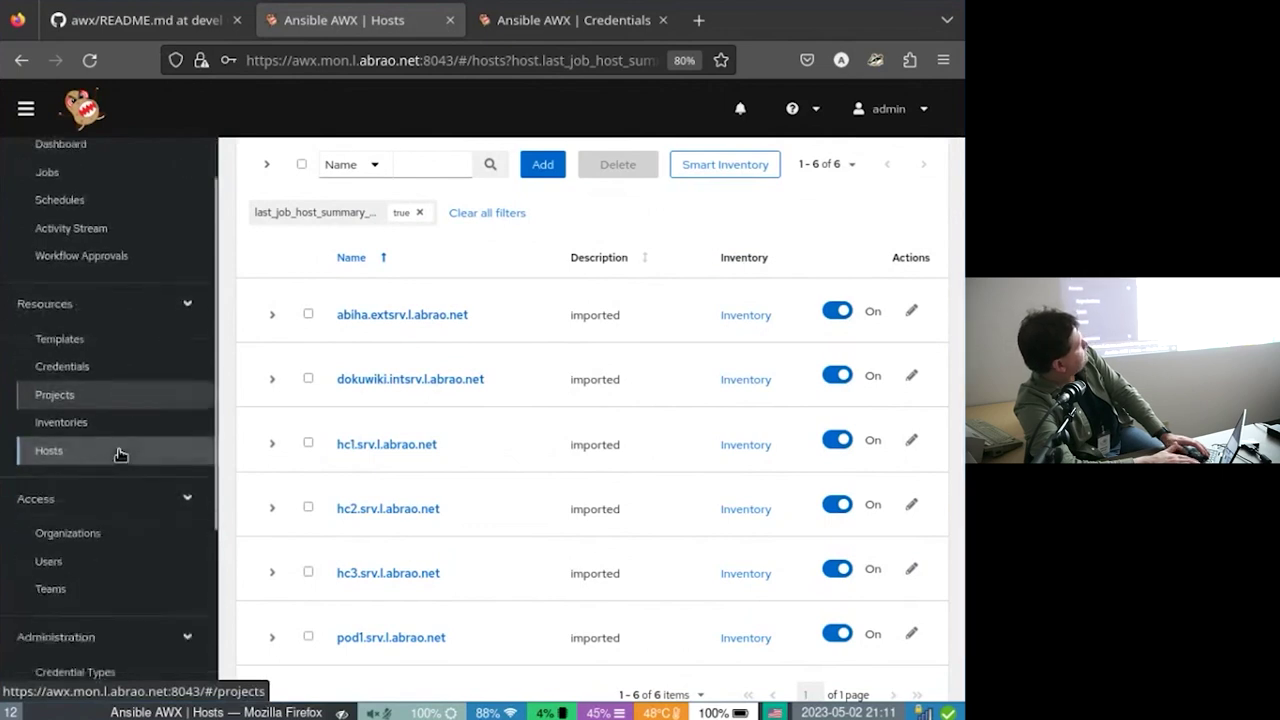
scroll(117, 452, up, 1)
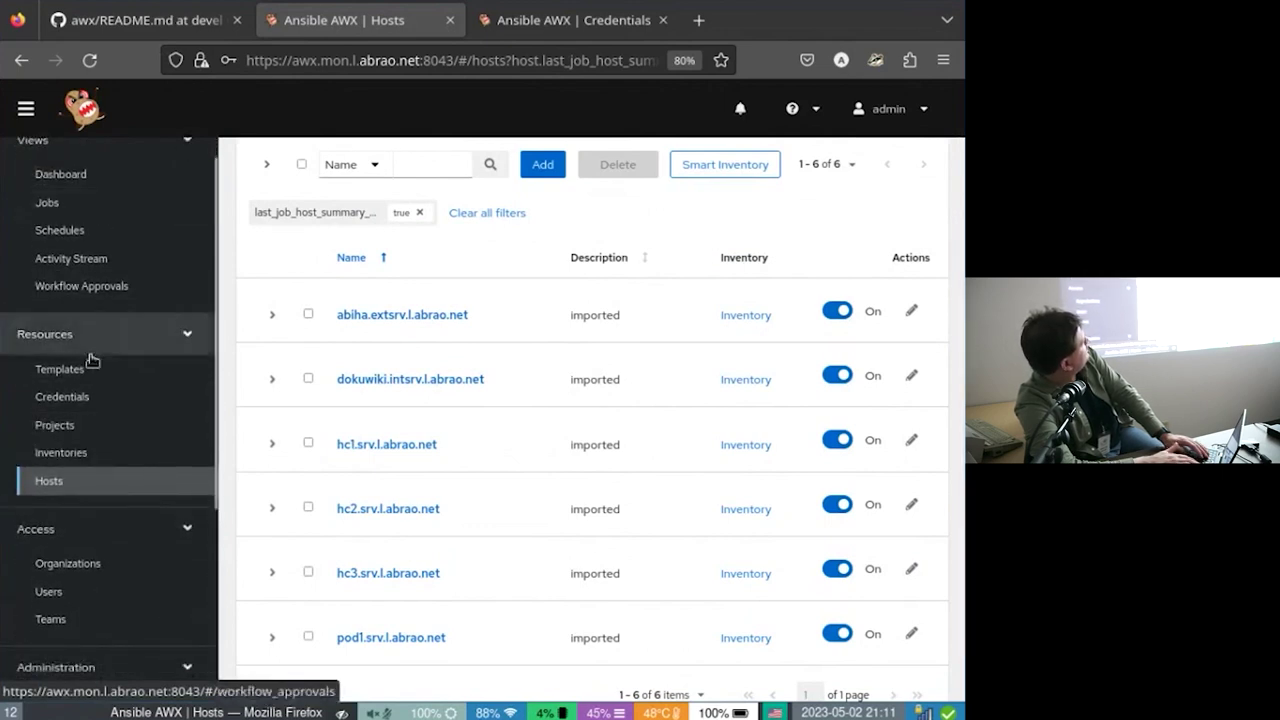
scroll(90, 356, up, 1)
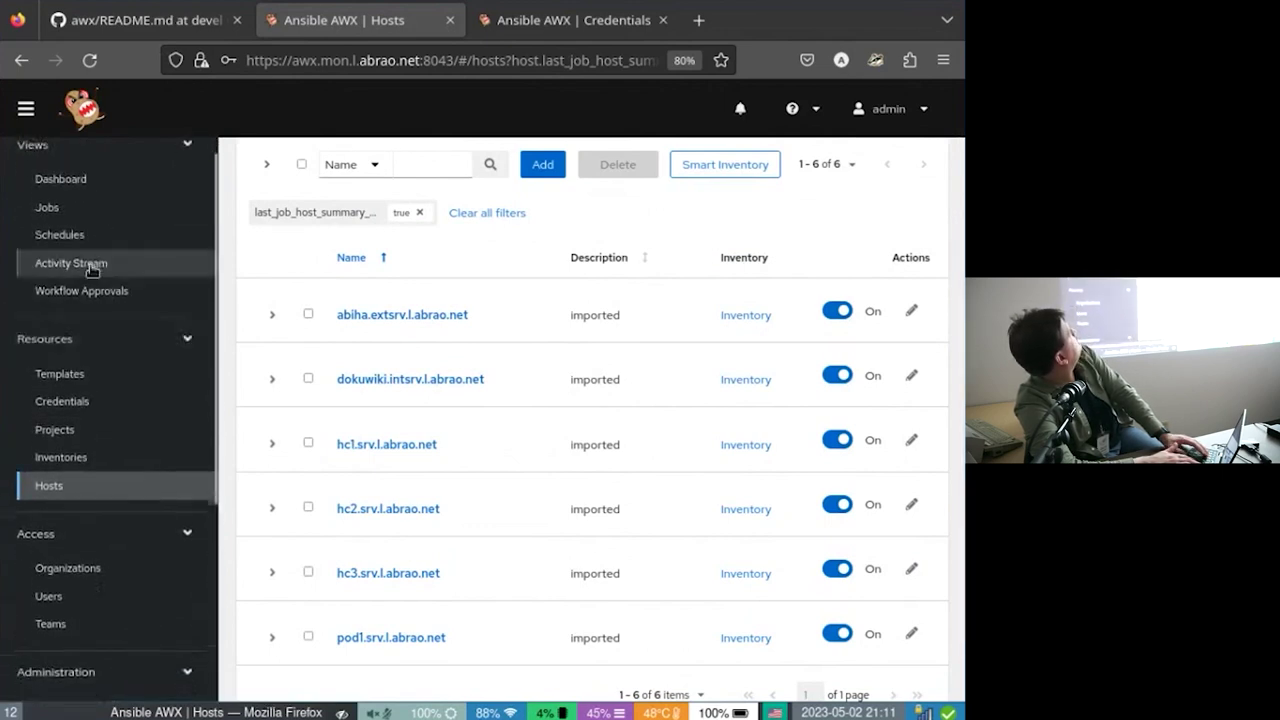
click(96, 177)
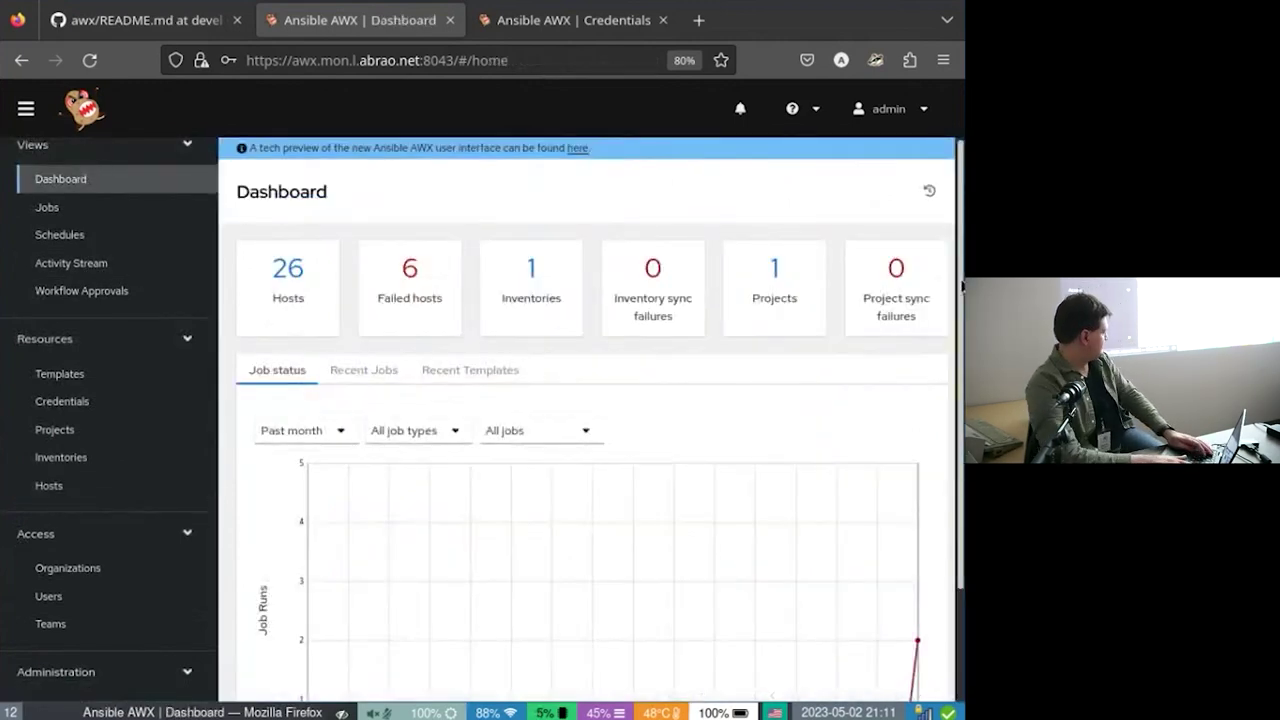
In a full-screen terminal, SSH to the ansible host and run ./update.yml (hc1, hc2, hc3, pod1 unreachable).
key(super+Return)
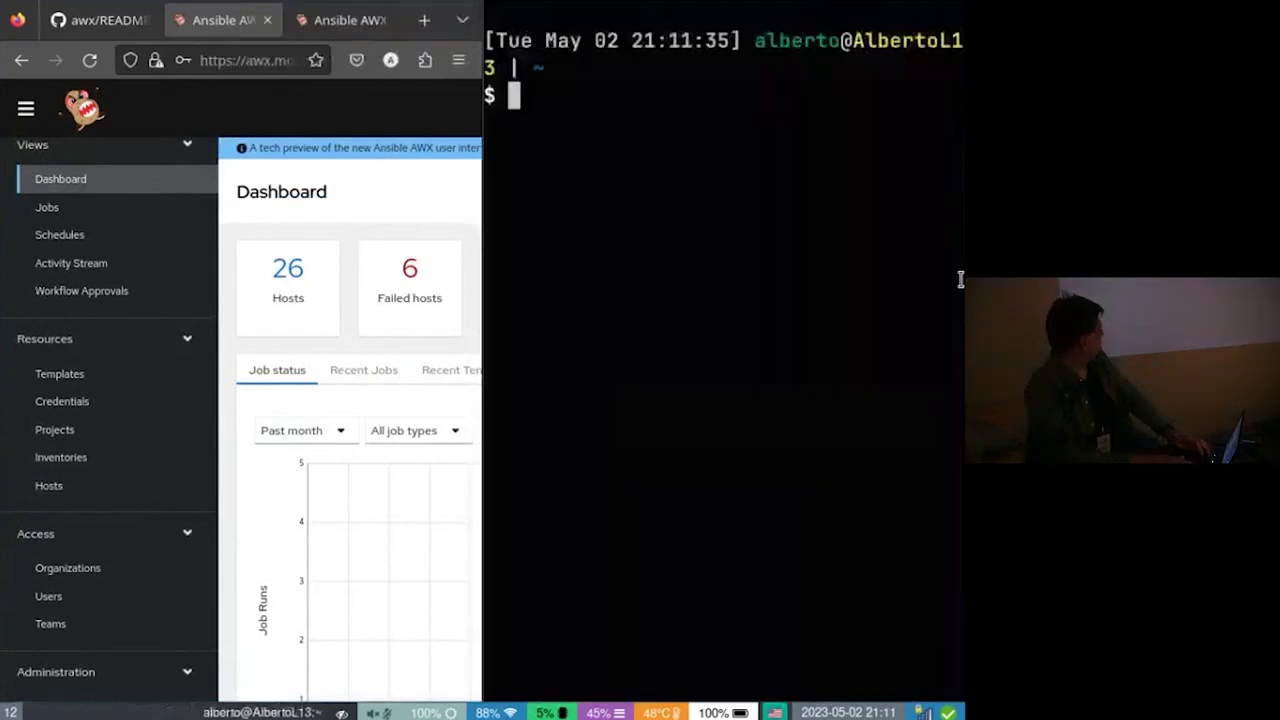
key(super+f)
text(ssh ansible)
key(Return)
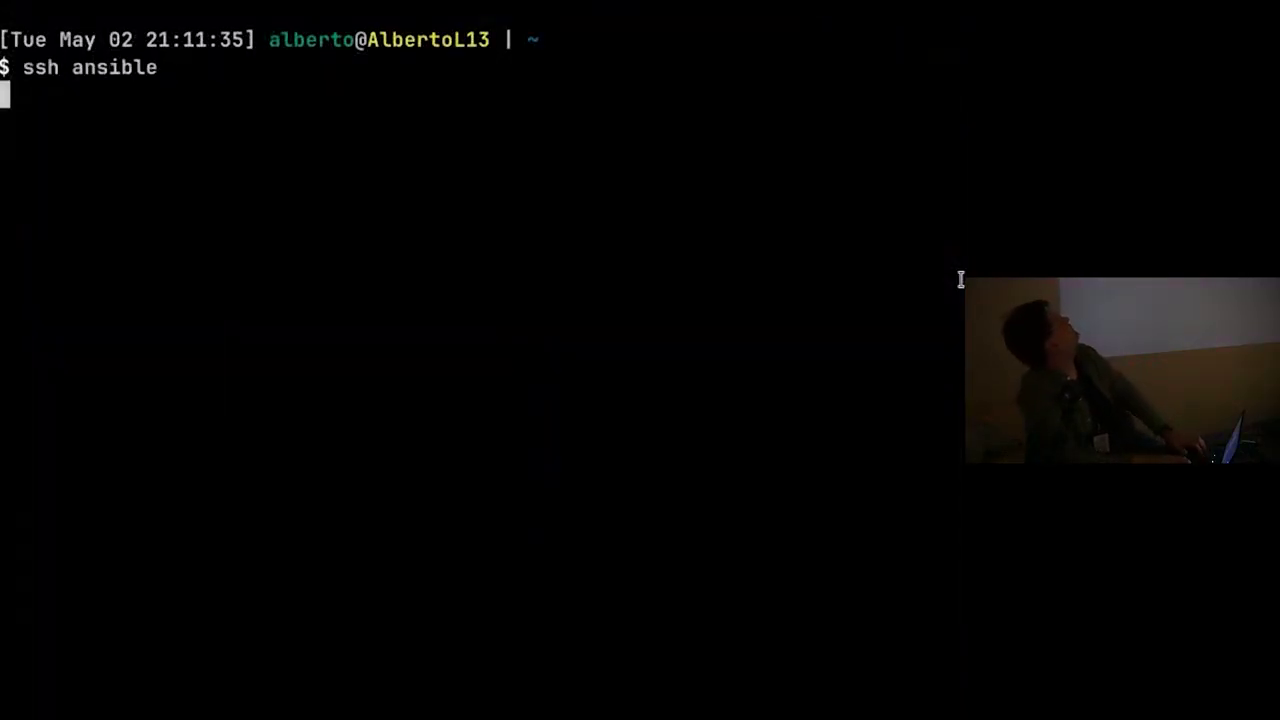
text(./update.yml)
key(Return)
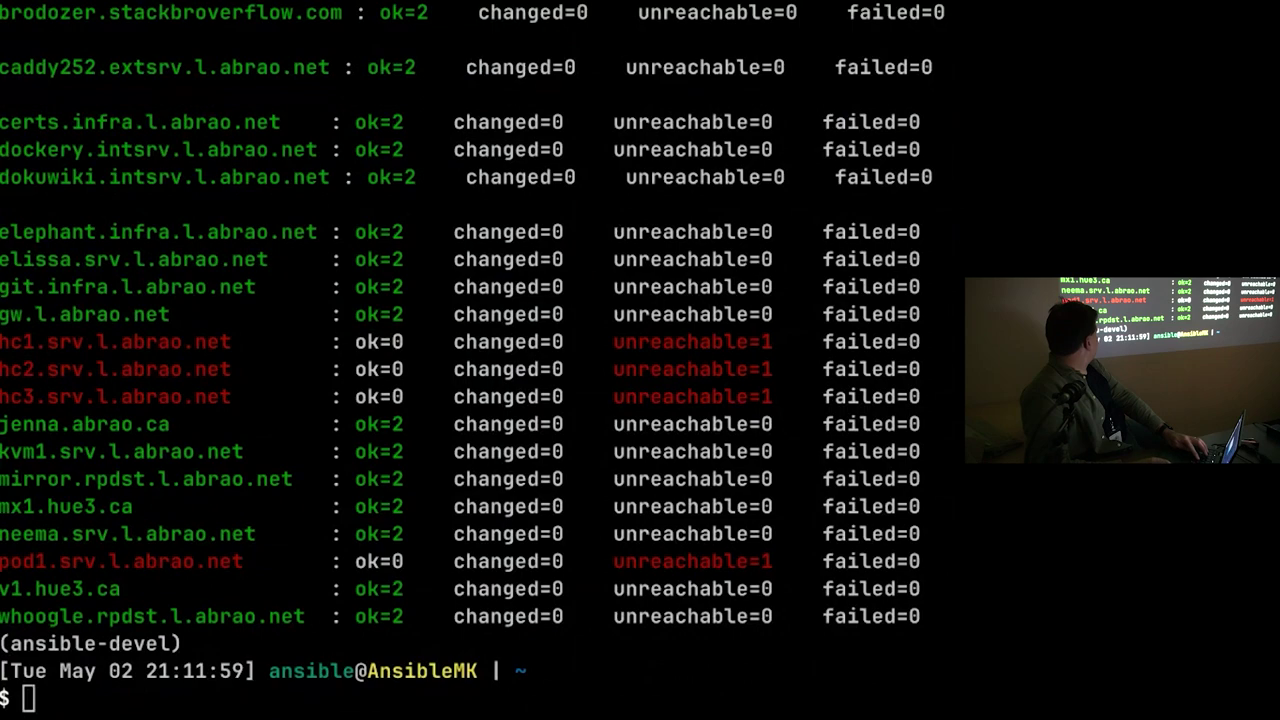
key(super+f)
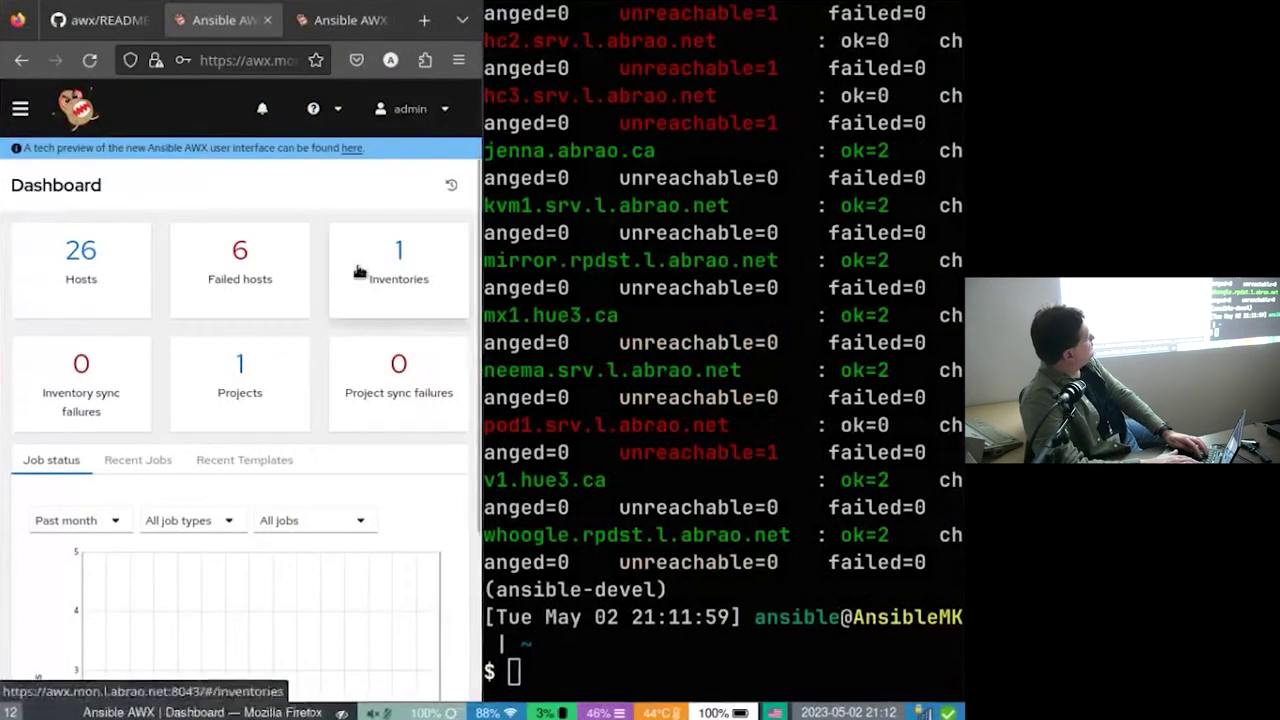
key(super+f)
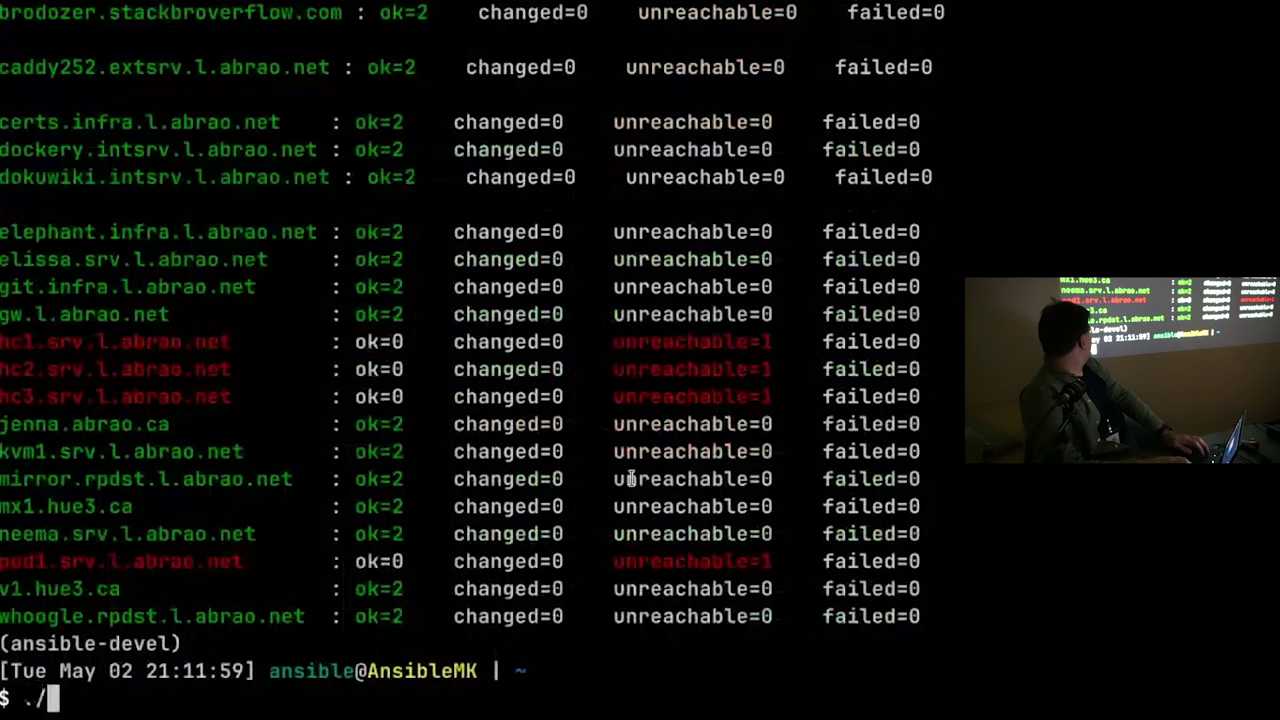
Start ./vm_create.yml, abort it at the hypervisor prompt with Ctrl+C, and log out with Ctrl+D.
key(Tab)
key(Return)
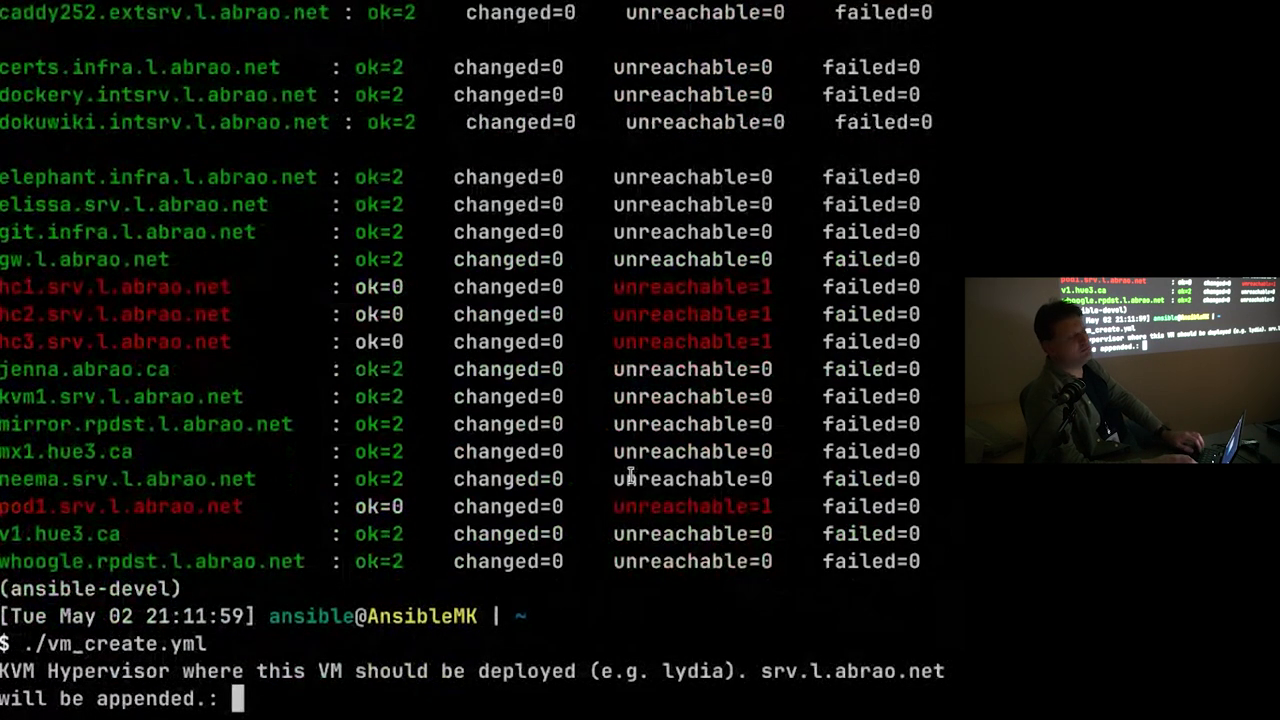
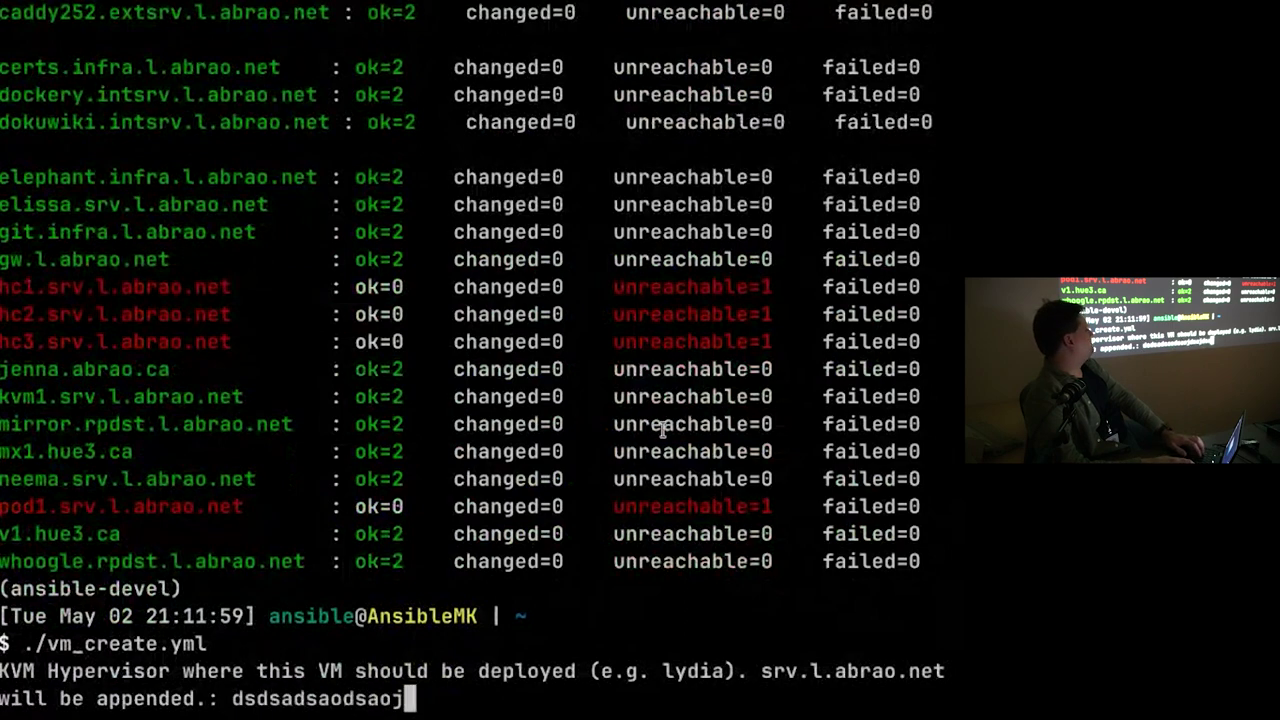
key(ctrl+c)
key(ctrl+d)
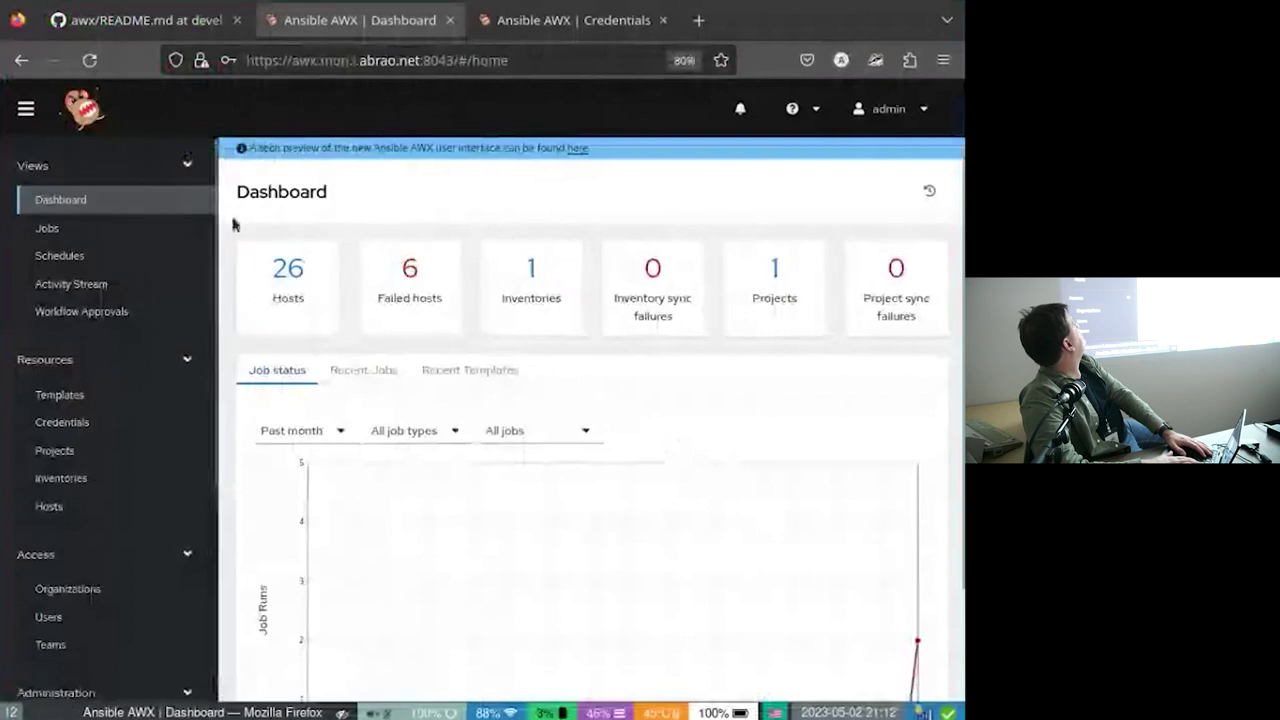
From the Templates list, add a new job template and scroll through the blank form with project Git prefilled.
click(62, 395)
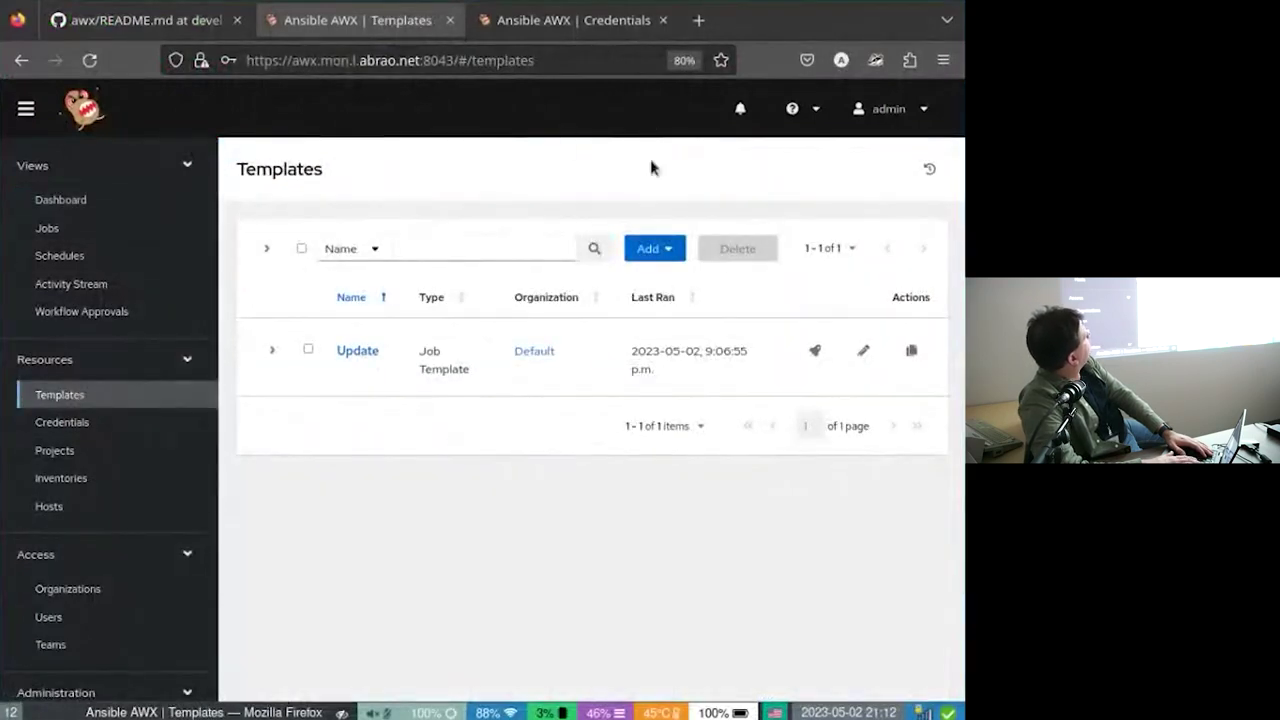
click(651, 250)
click(650, 288)
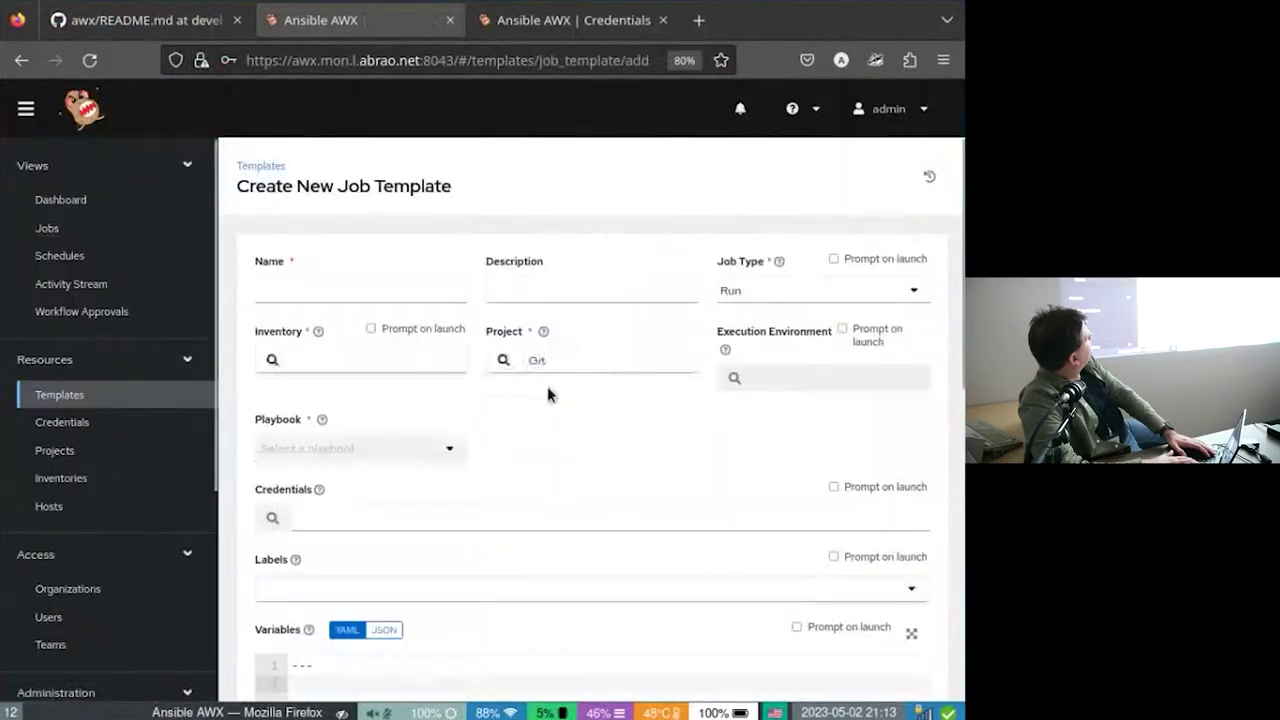
scroll(619, 493, down, 5)
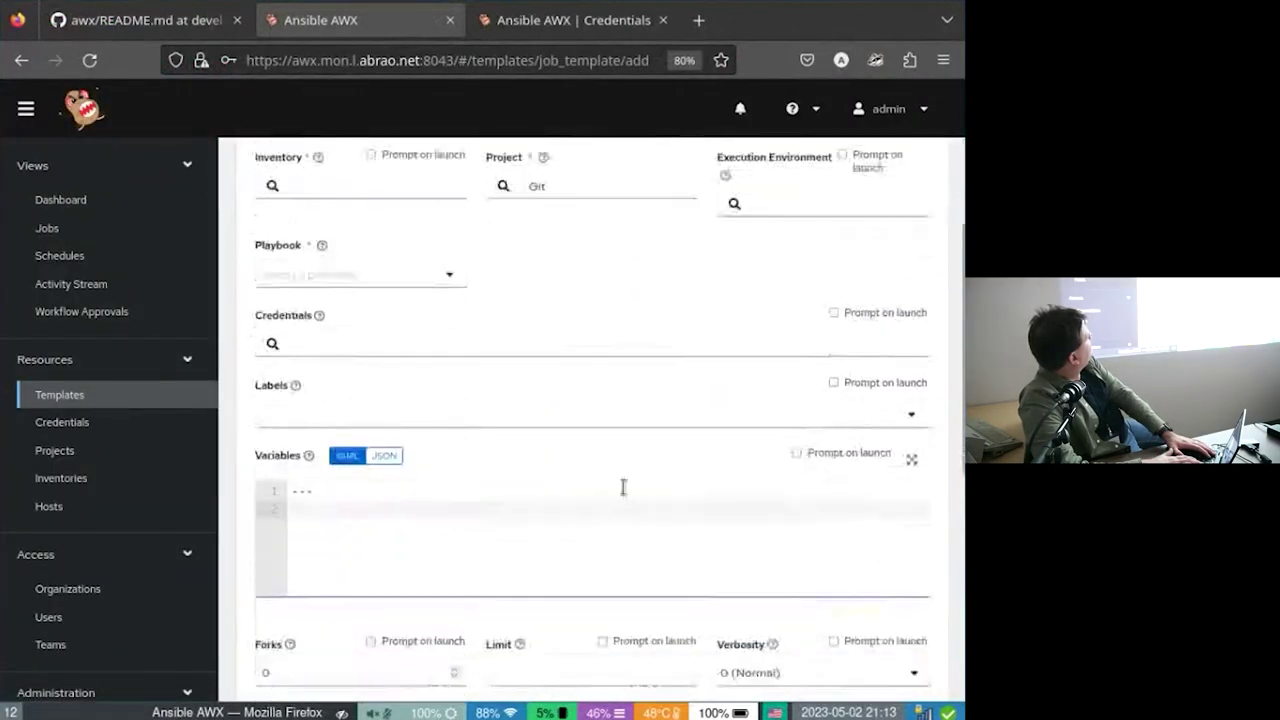
scroll(623, 490, up, 5)
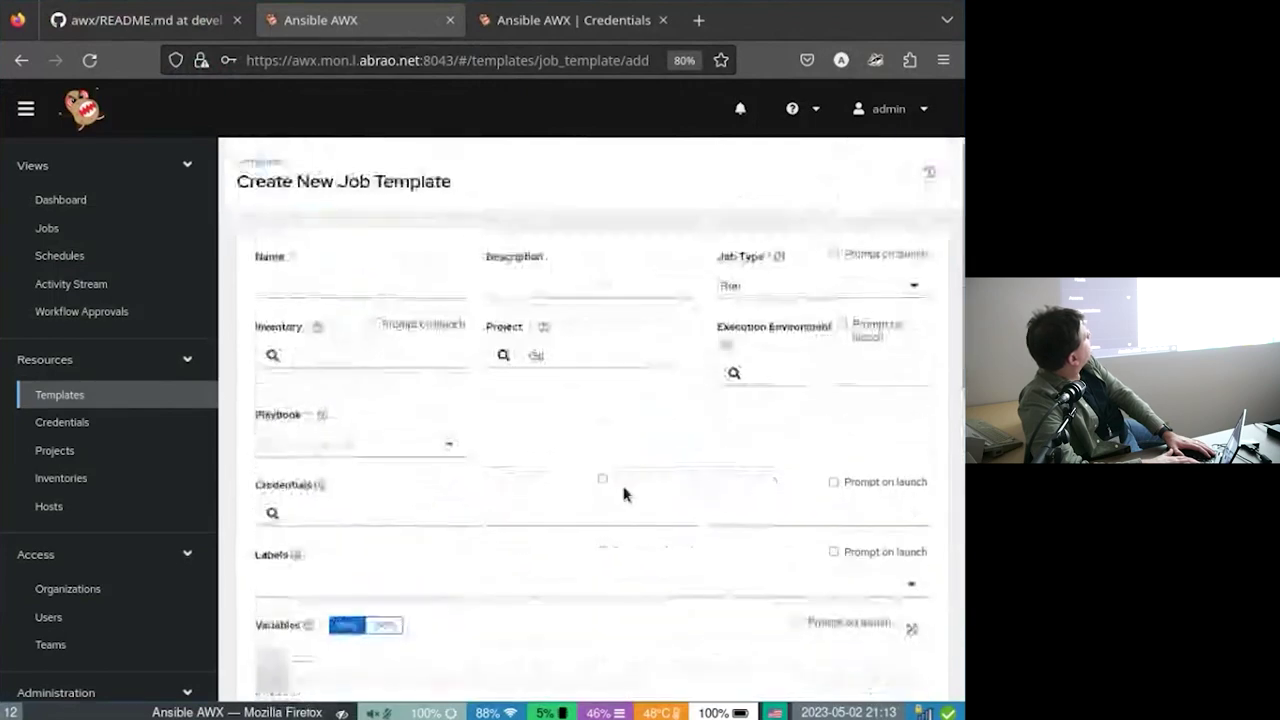
scroll(623, 494, down, 5)
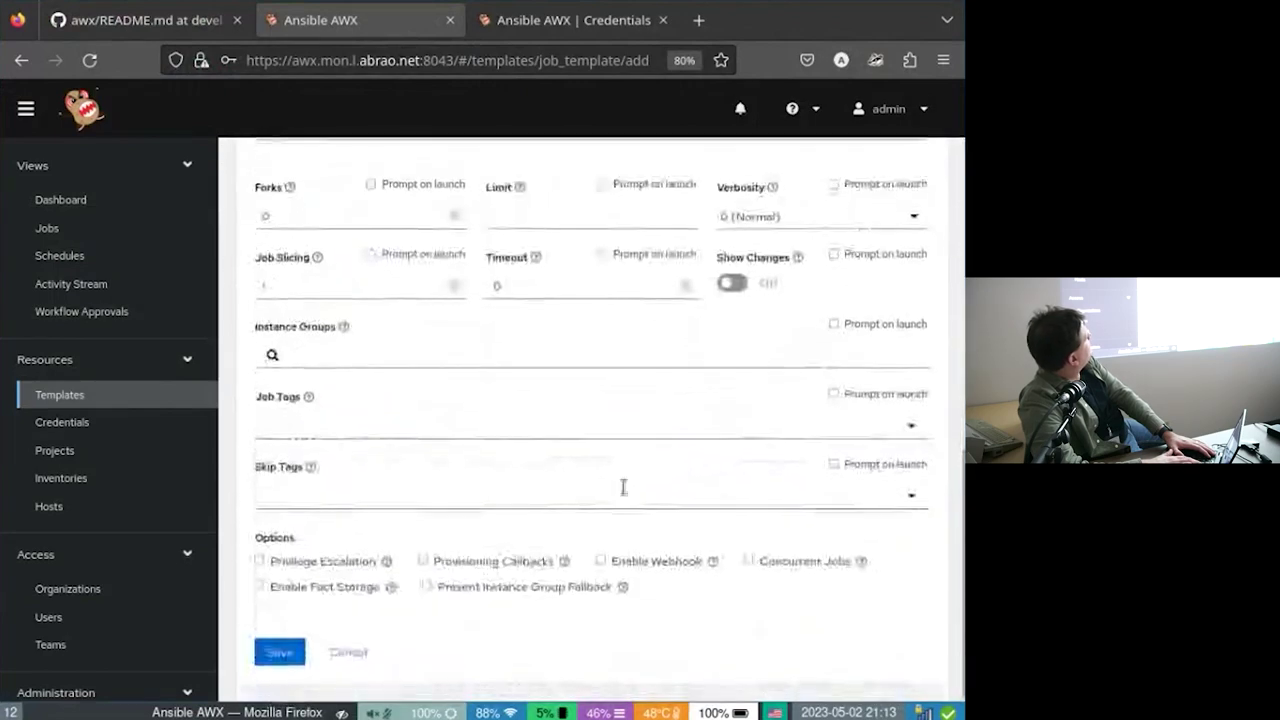
scroll(623, 491, up, 2)
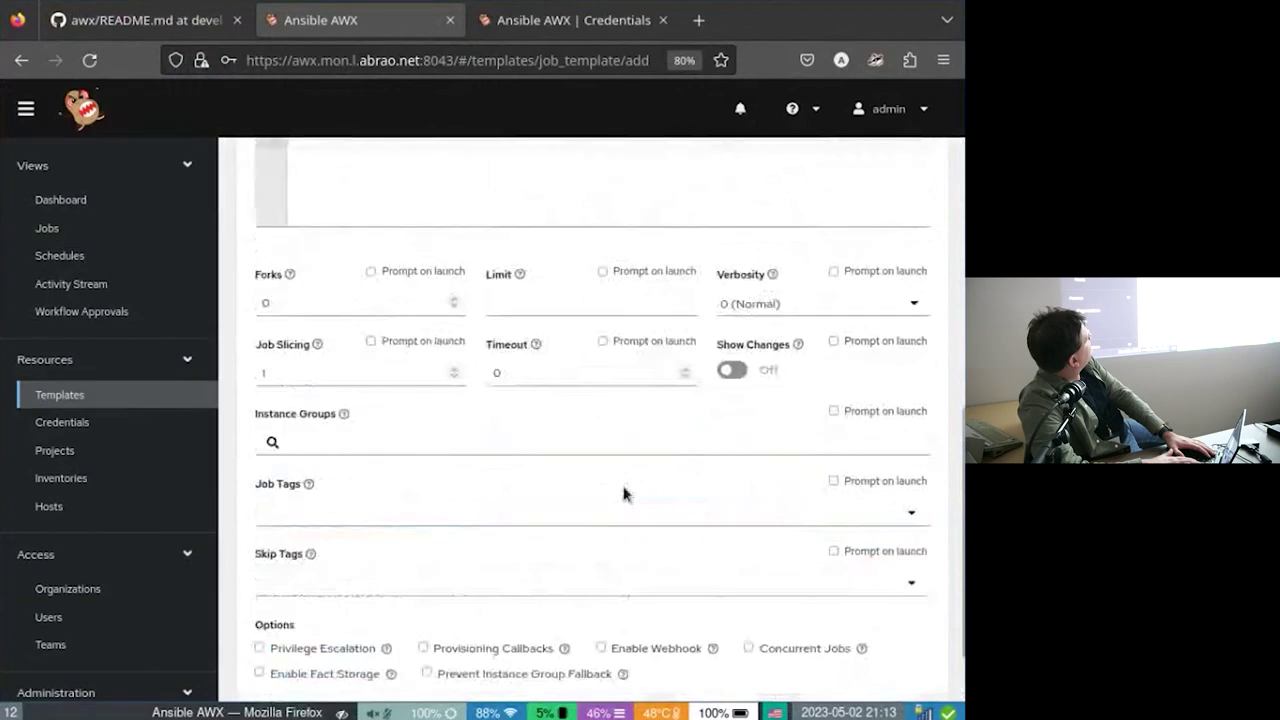
scroll(623, 494, up, 5)
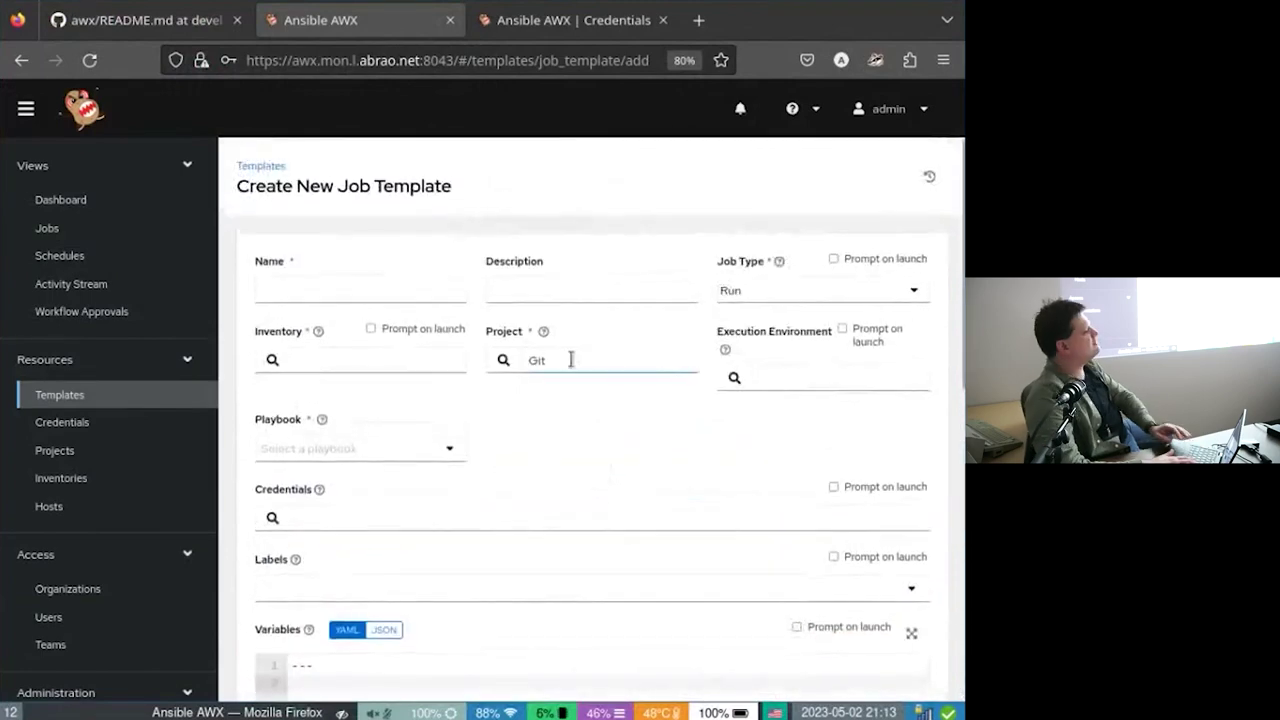
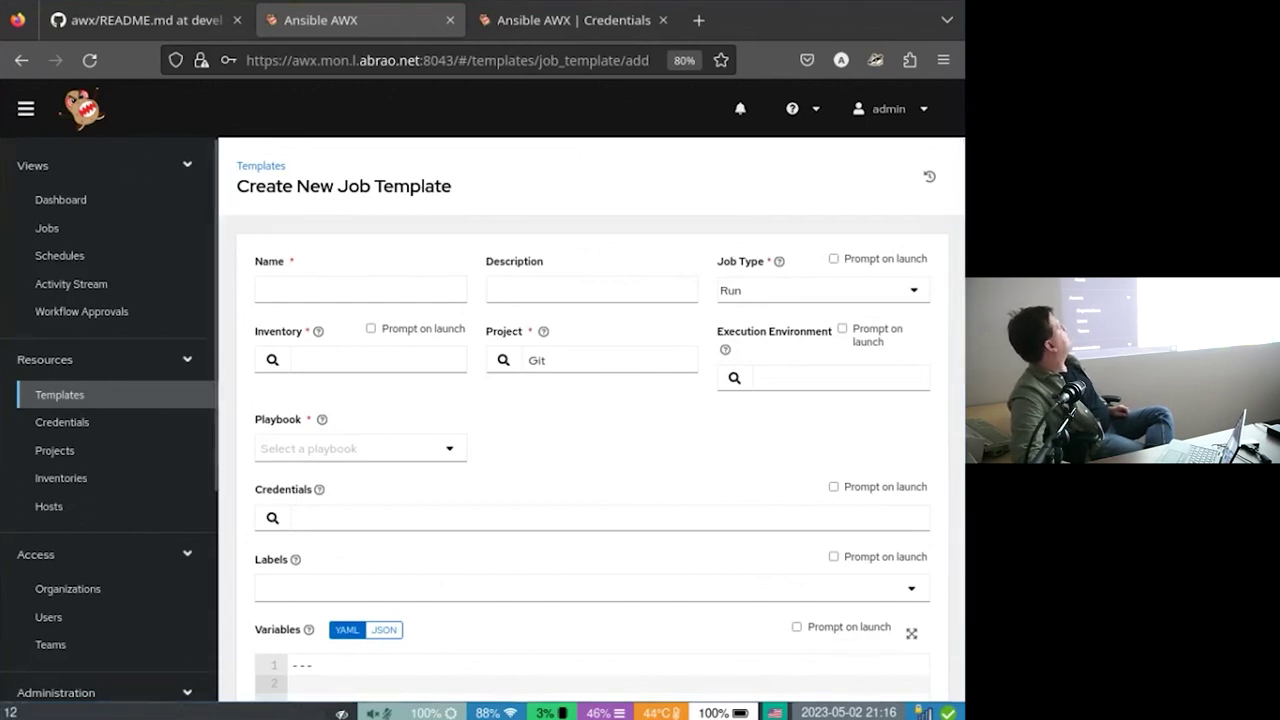
Leave the job template form and go to Settings under Administration in the sidebar.
scroll(65, 563, down, 5)
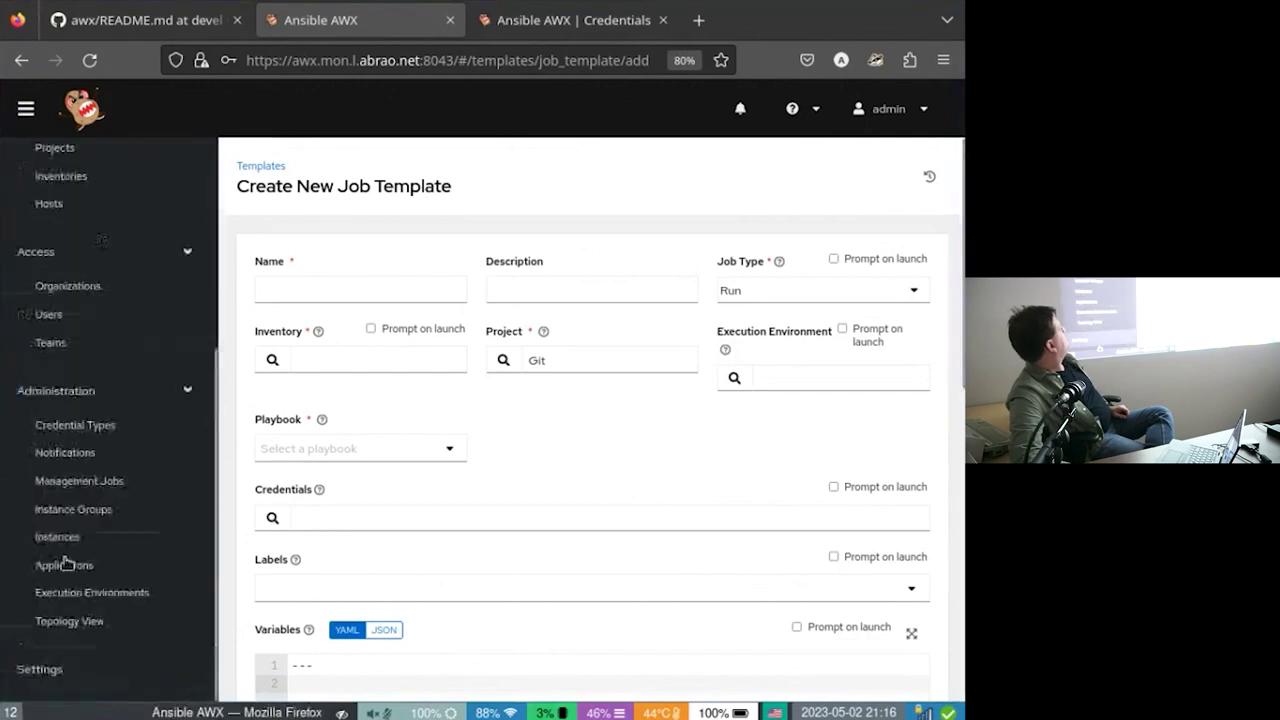
scroll(65, 563, down, 5)
click(75, 667)
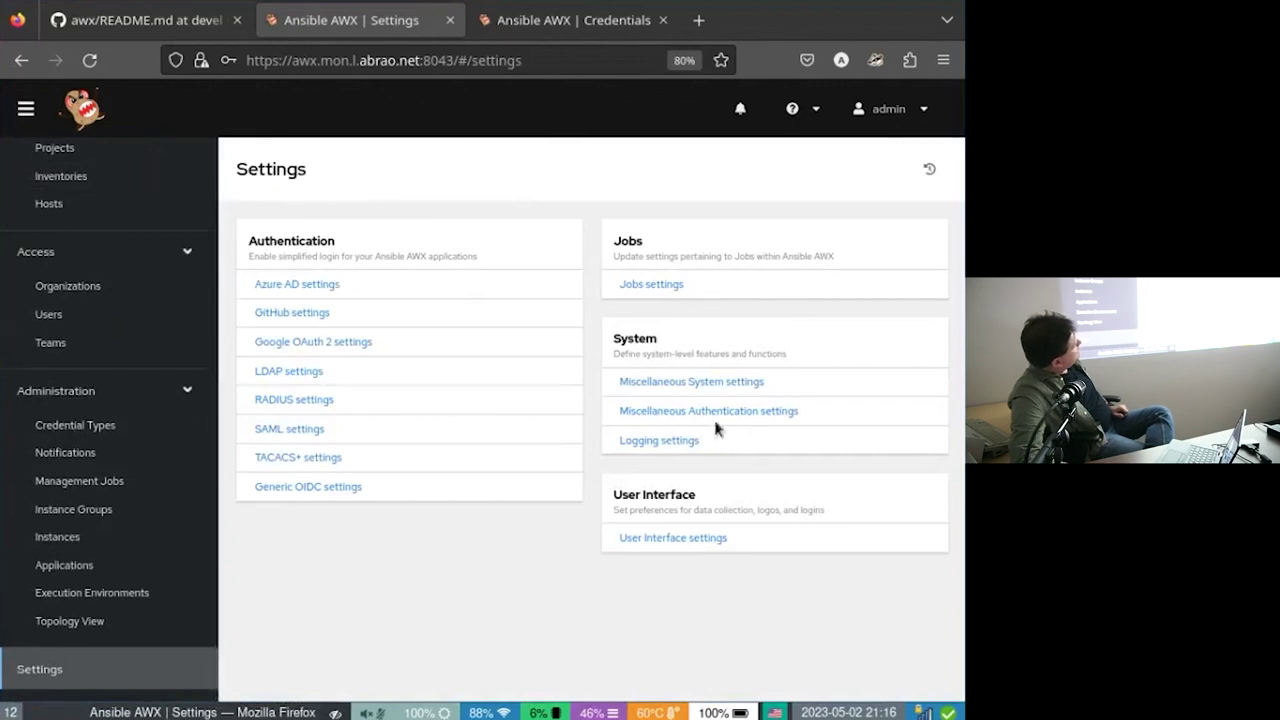
Look at Miscellaneous System settings, then go back and view the User Interface settings details.
click(655, 386)
click(272, 252)
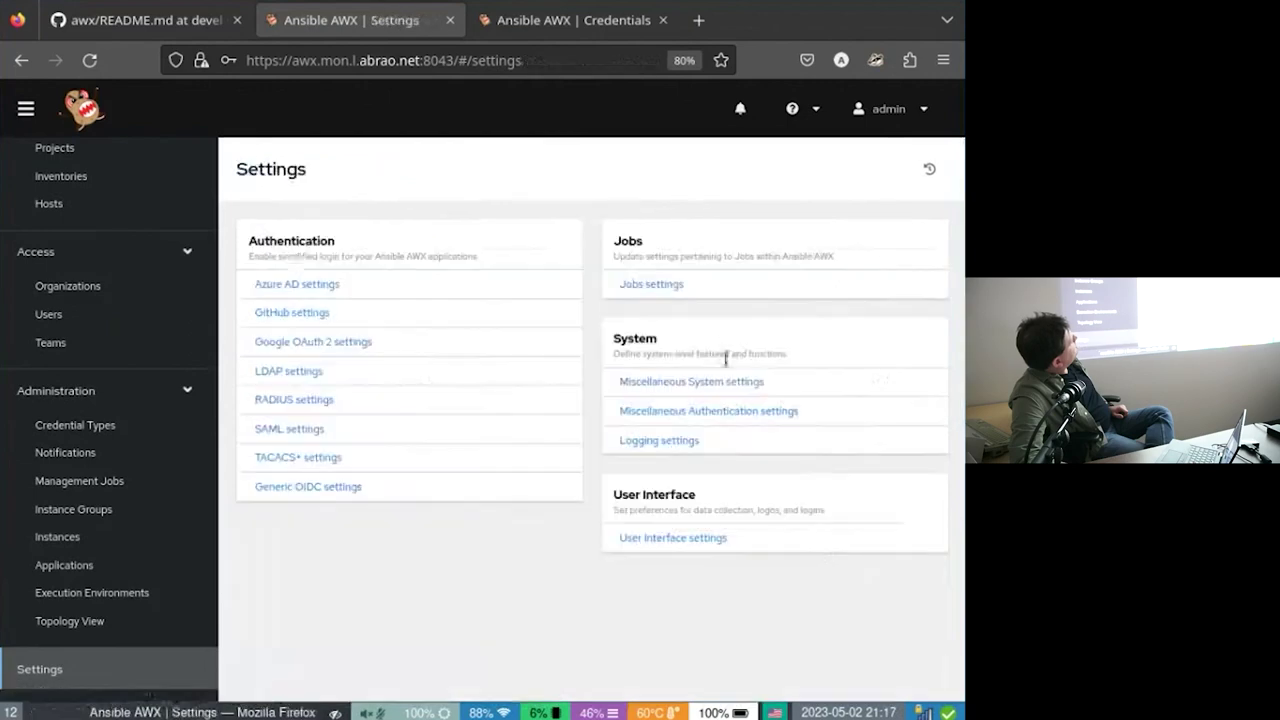
click(707, 538)
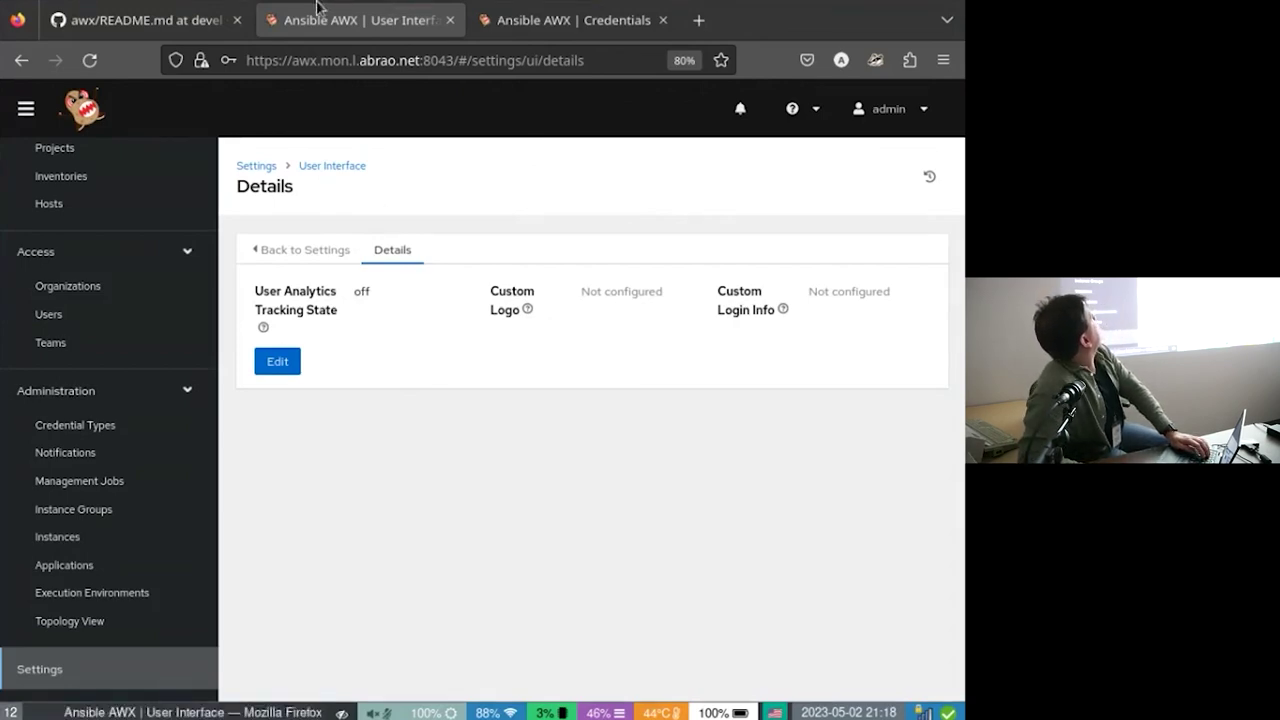
In the AWX README on GitHub, select the whole createsuperuser command line.
click(141, 13)
scroll(528, 460, down, 5)
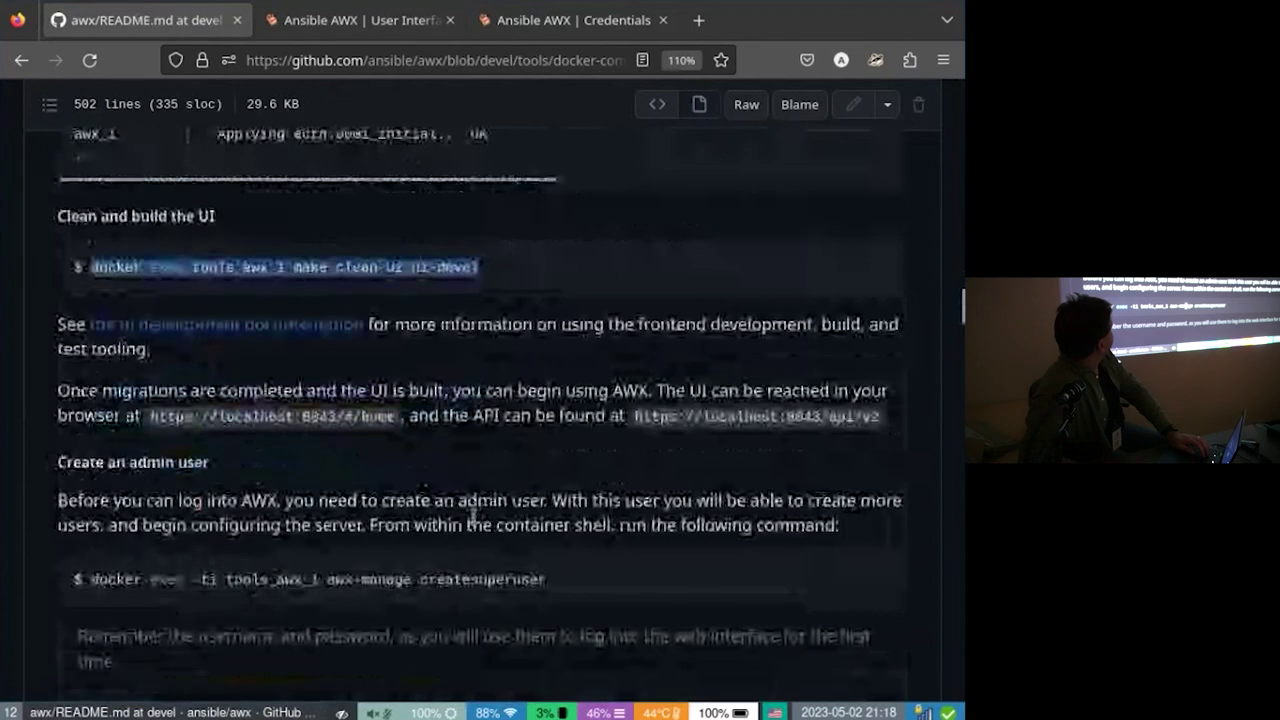
triple_click(366, 580)
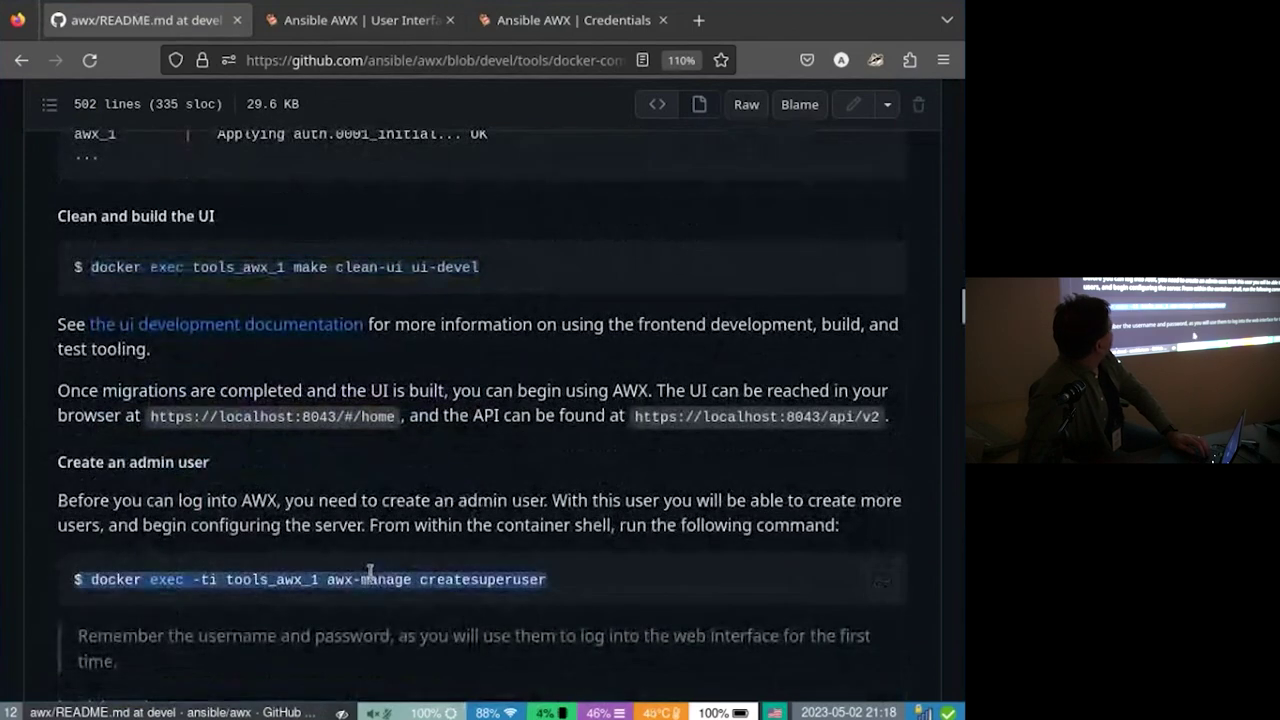